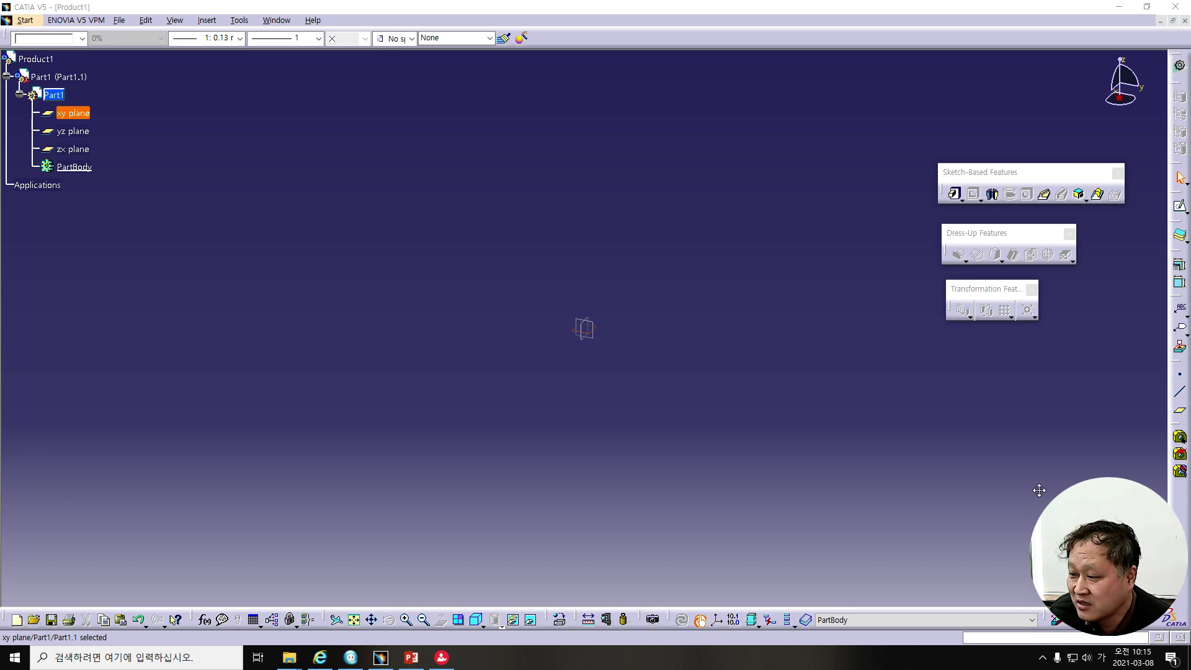
Switch from CATIA to the PowerPoint lesson slide for the Sketch Workbench step
left_click_drag(1038, 481, 1005, 460)
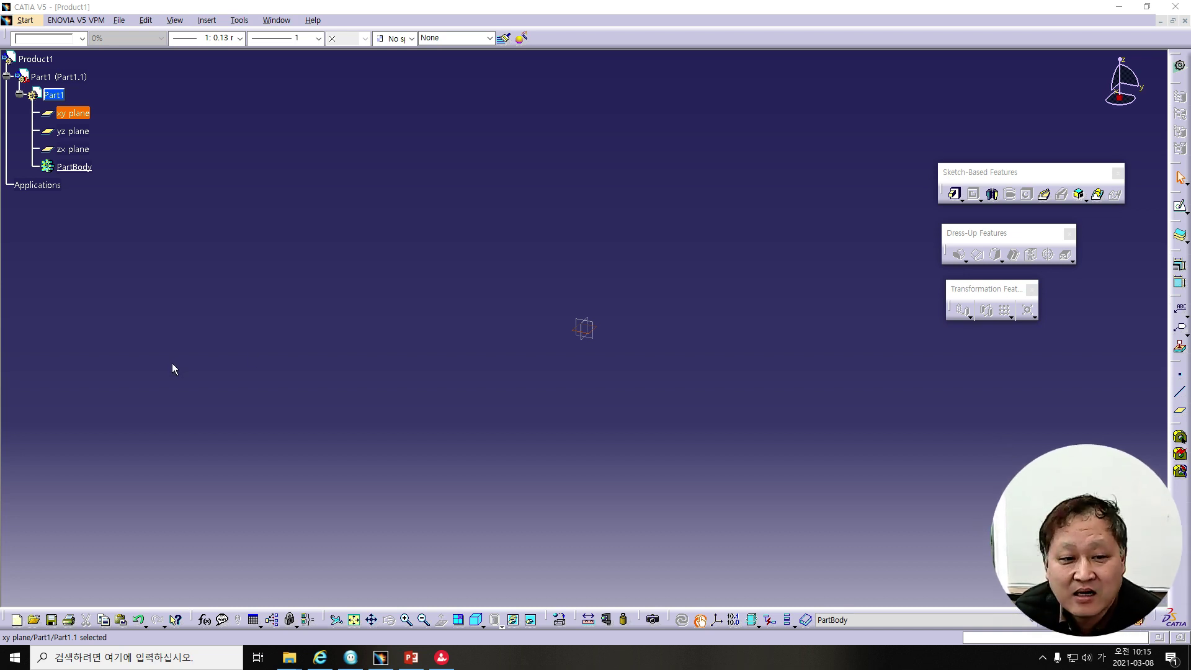
key("alt+Tab")
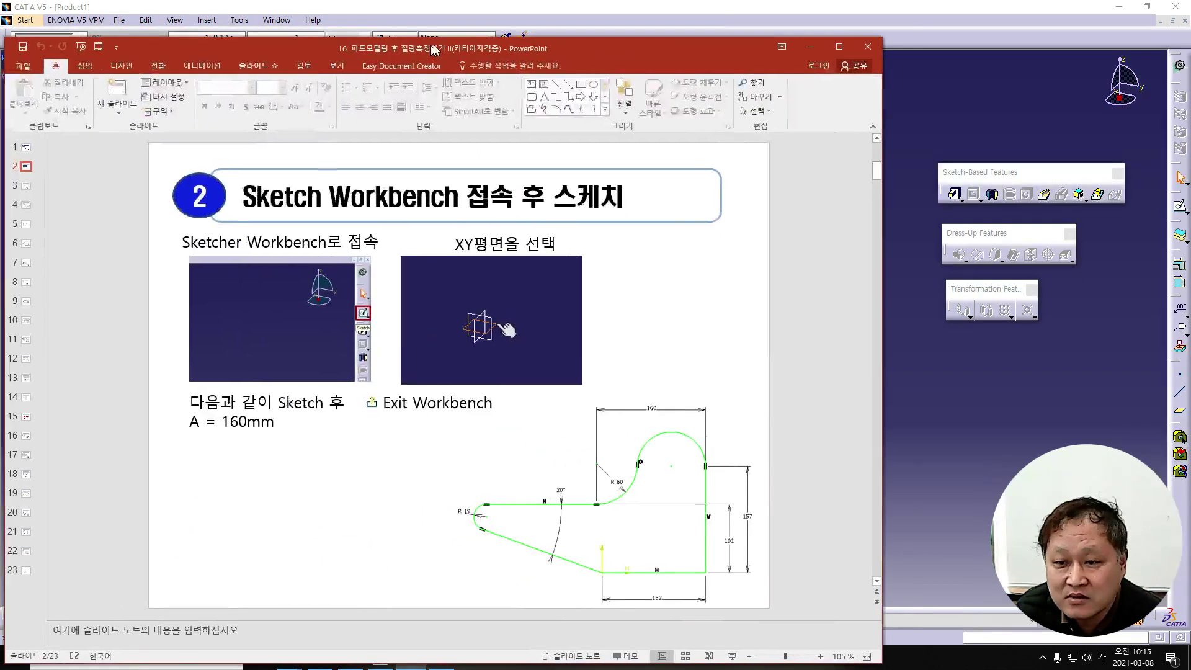
Review the finished part drawings on slide 1, return to slide 2, then minimize PowerPoint
scroll(169, 344, "up", 1)
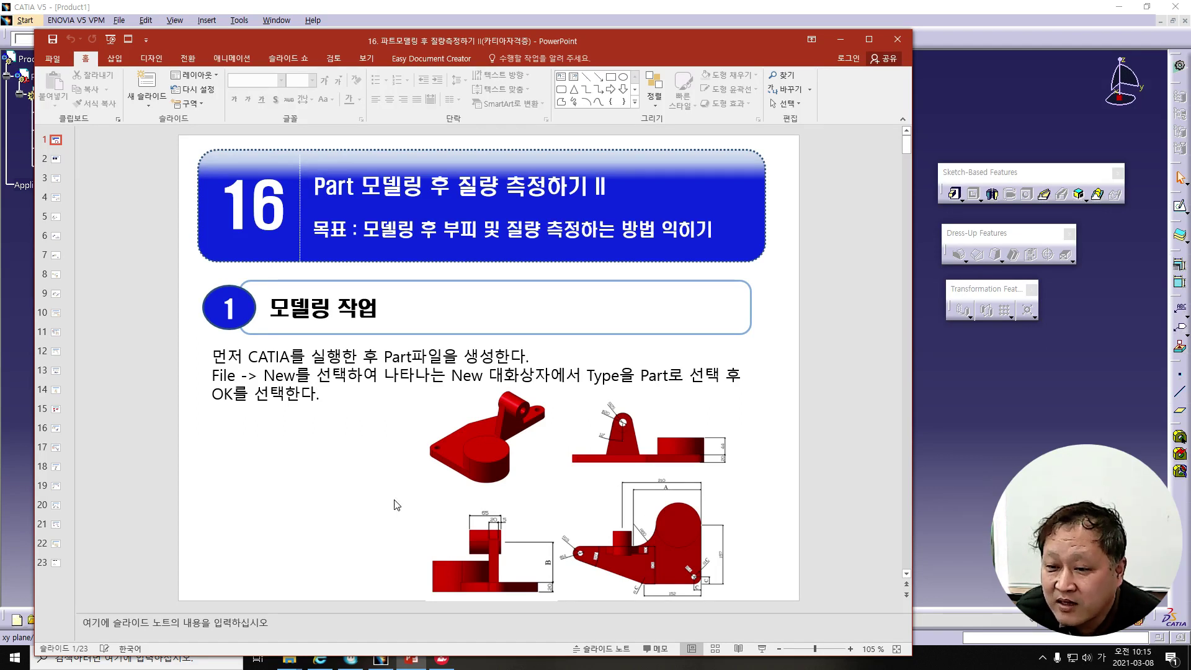
scroll(394, 502, "down", 1)
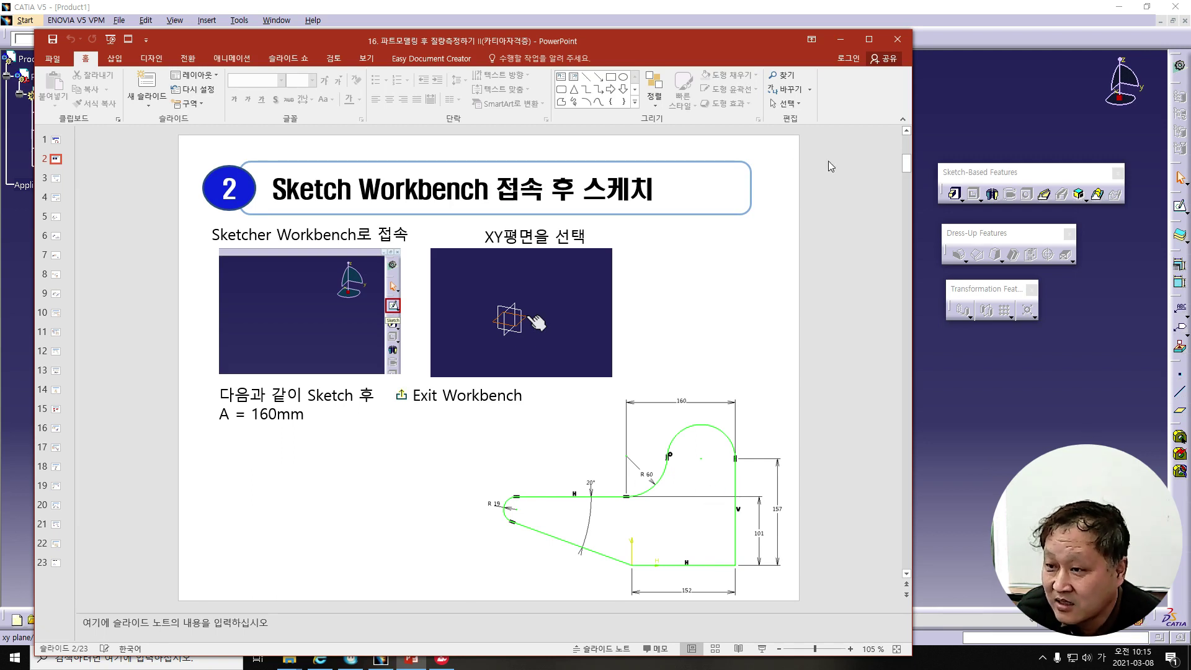
left_click_drag(650, 57, 571, 42)
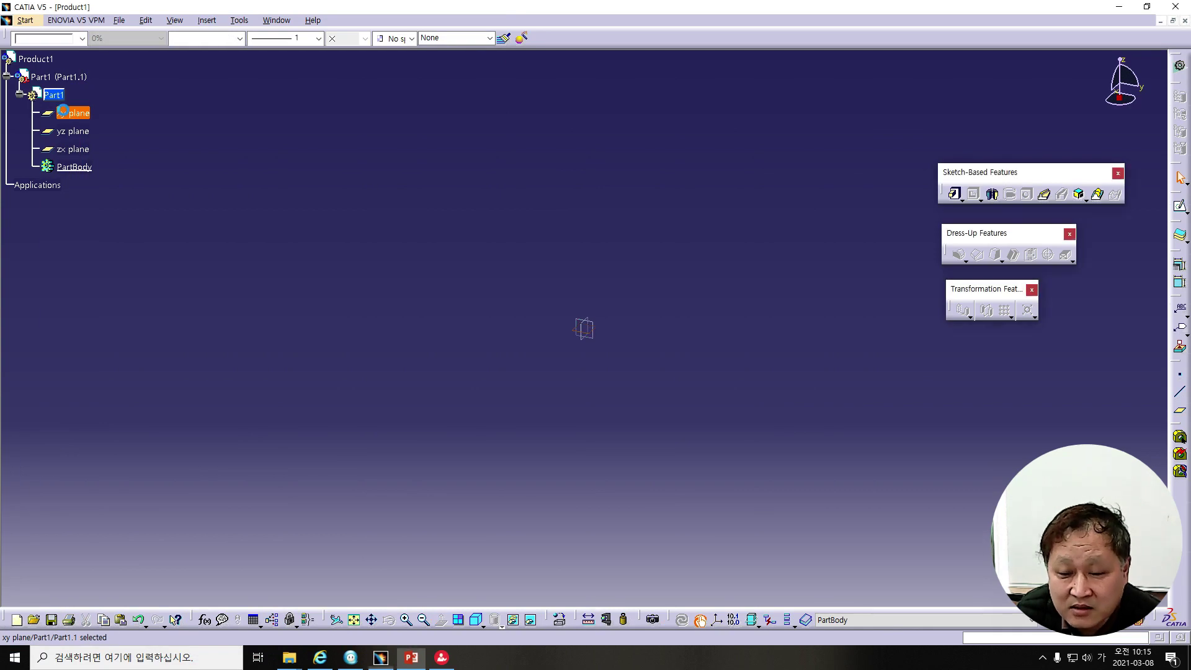
Open a new sketch on the xy plane, start a Profile, and shift the specification tree down
left_click(1181, 208)
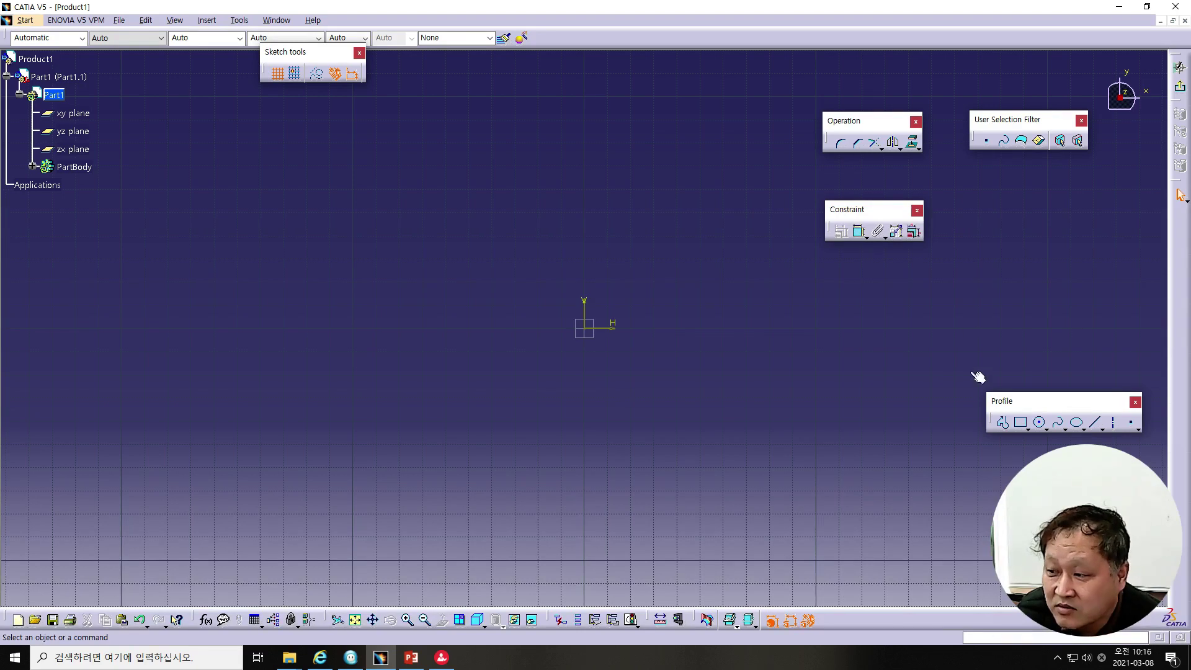
left_click(1002, 423)
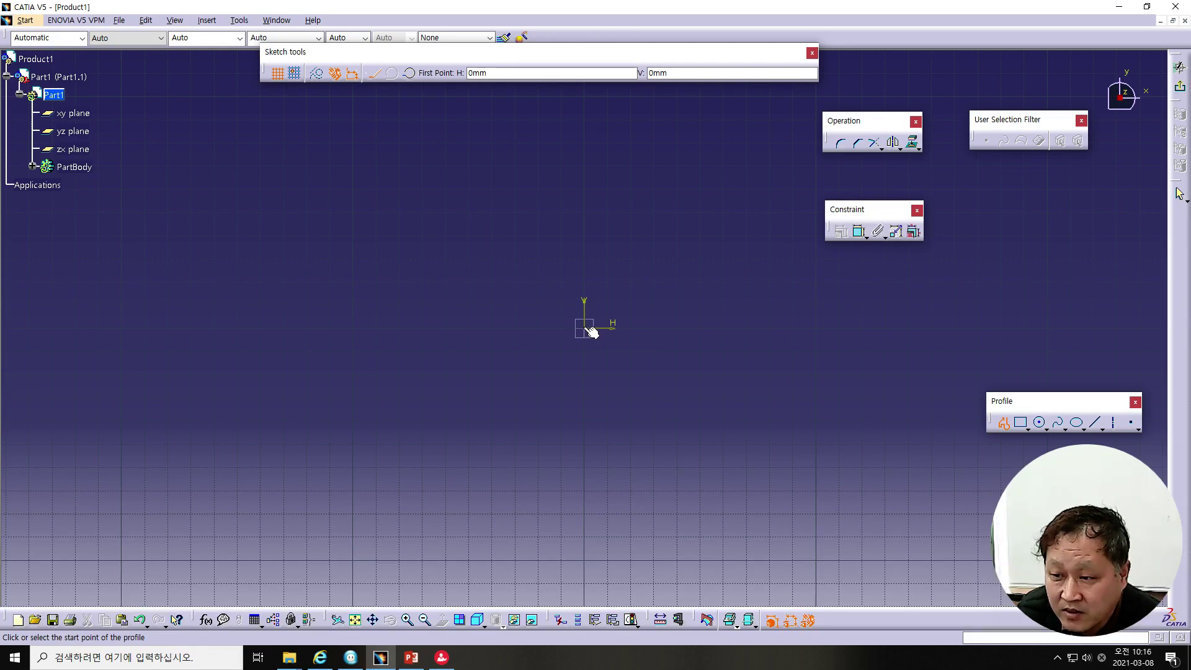
key("shift+F3")
middle_click_drag(712, 383, 715, 403)
key("shift+F3")
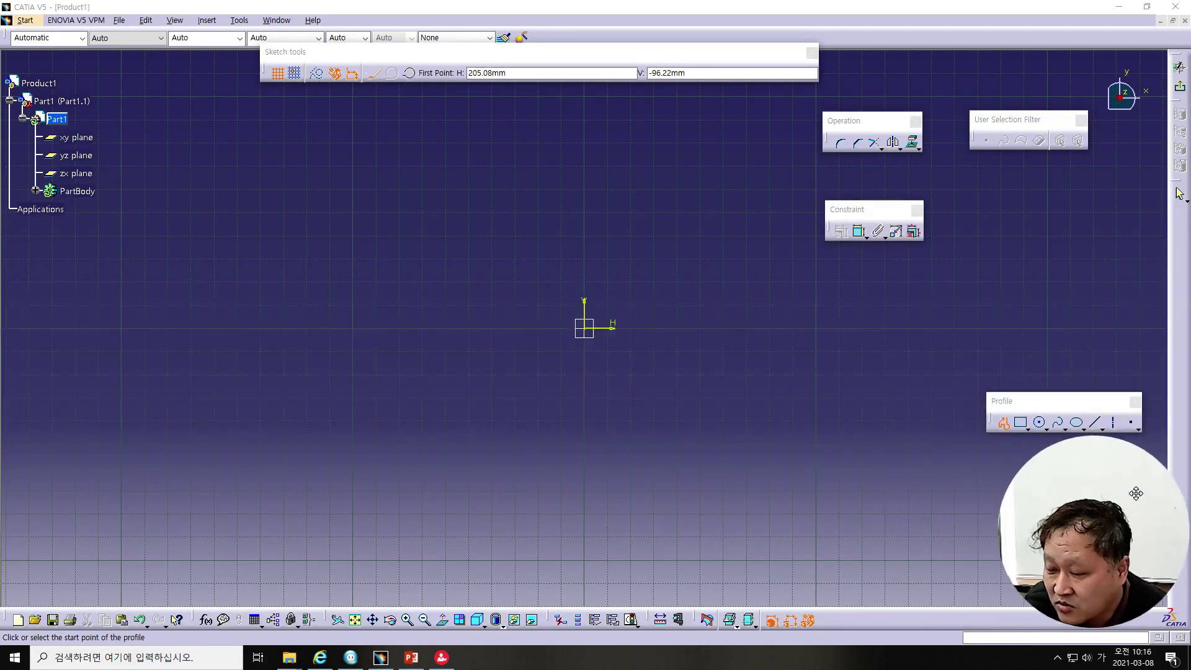
From the origin, draw the slanted edge, the tangent-arc left end and the top horizontal edge
left_click(589, 330)
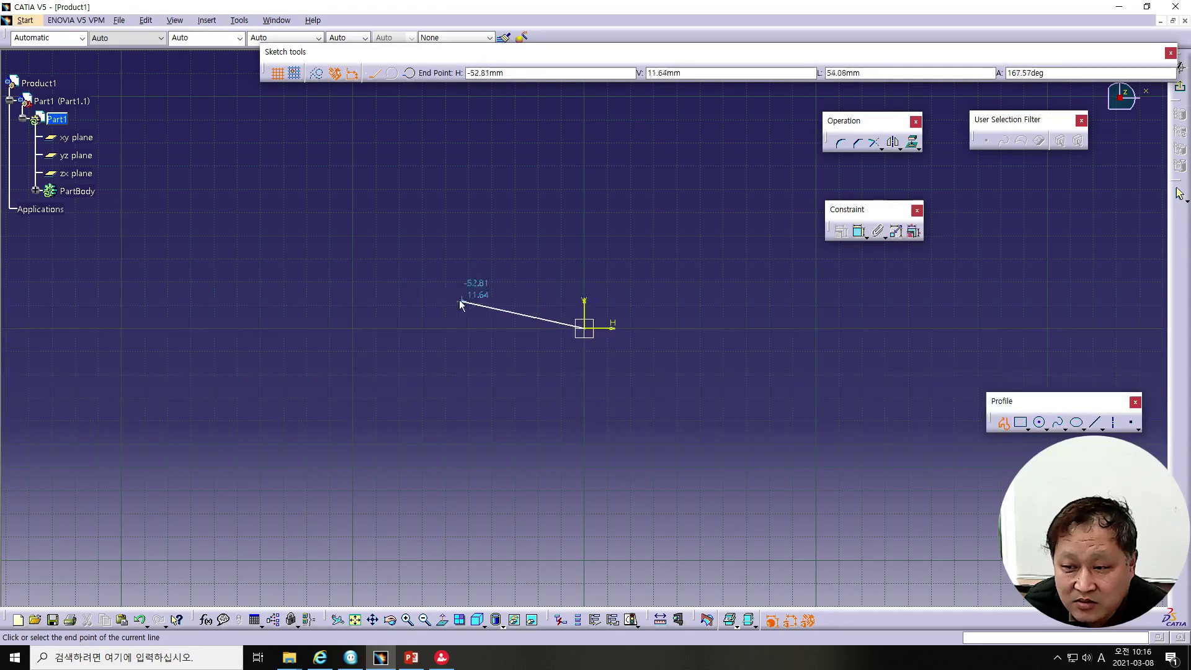
left_click(290, 264)
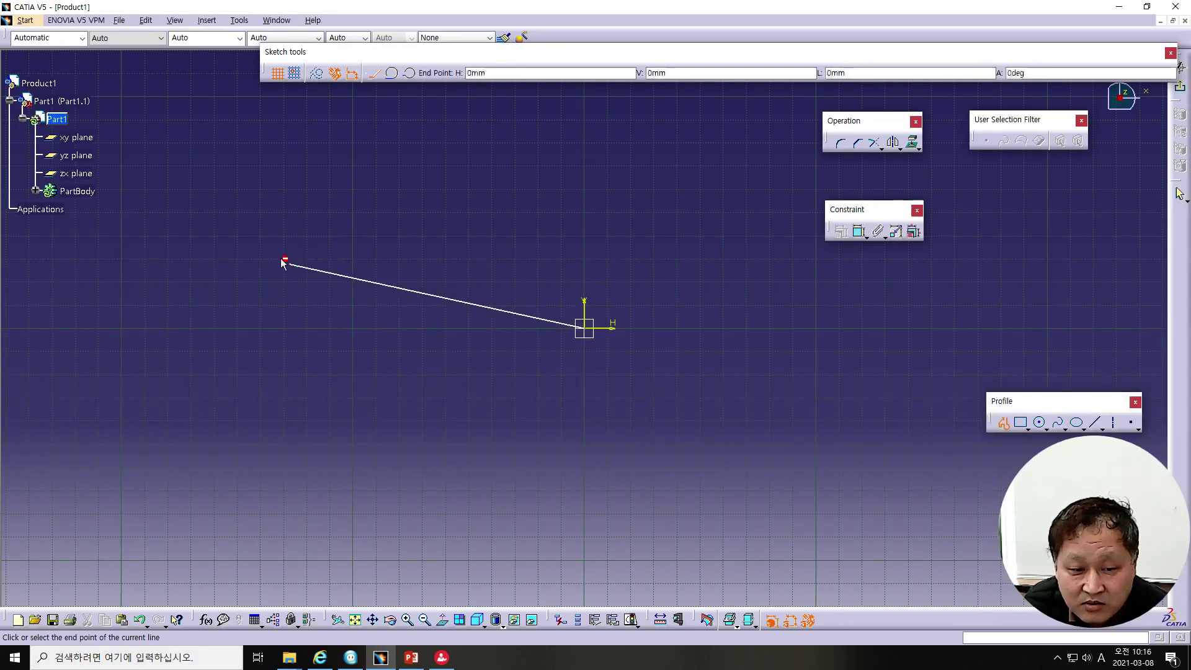
left_click(393, 74)
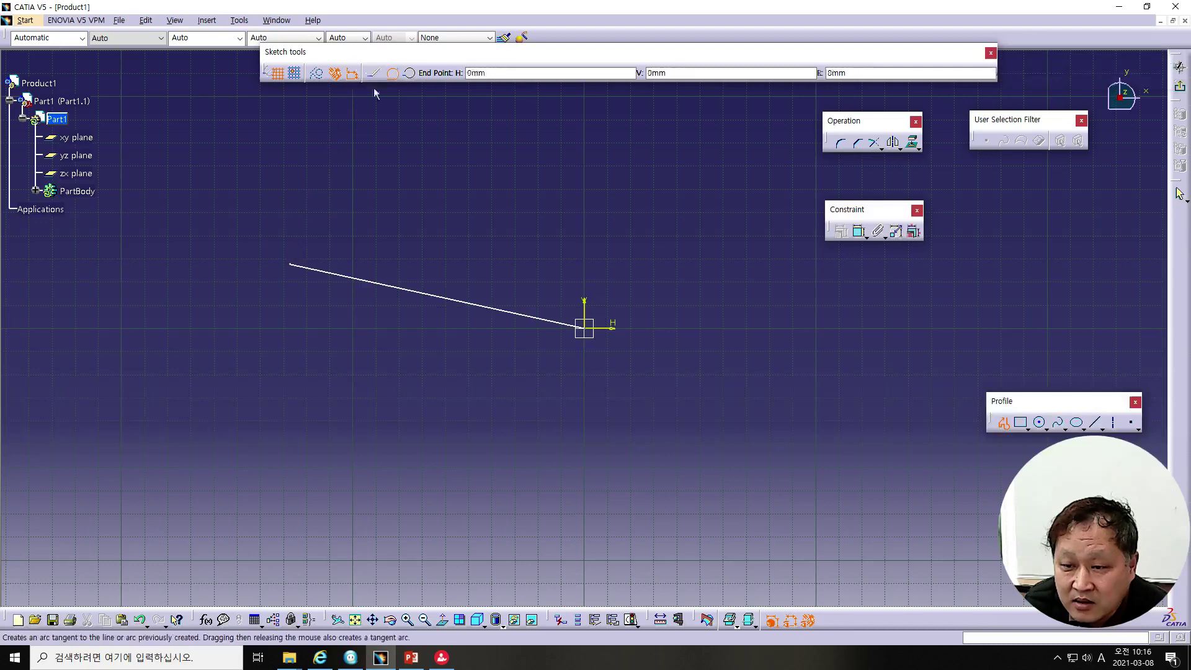
left_click(288, 209)
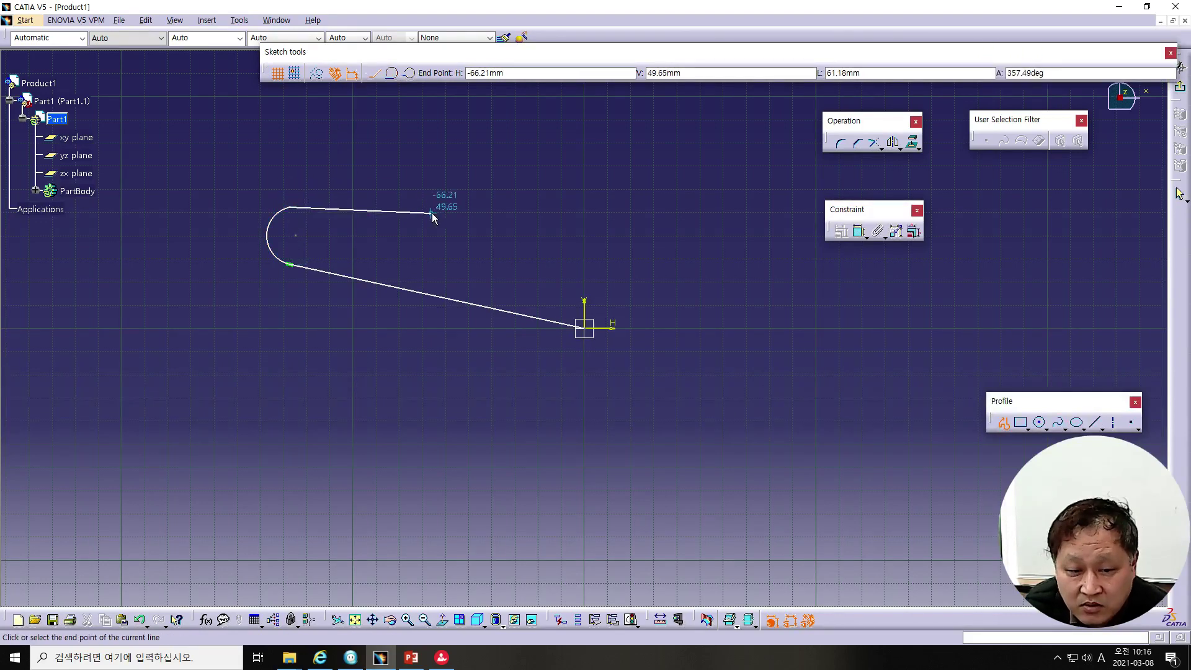
left_click(585, 206)
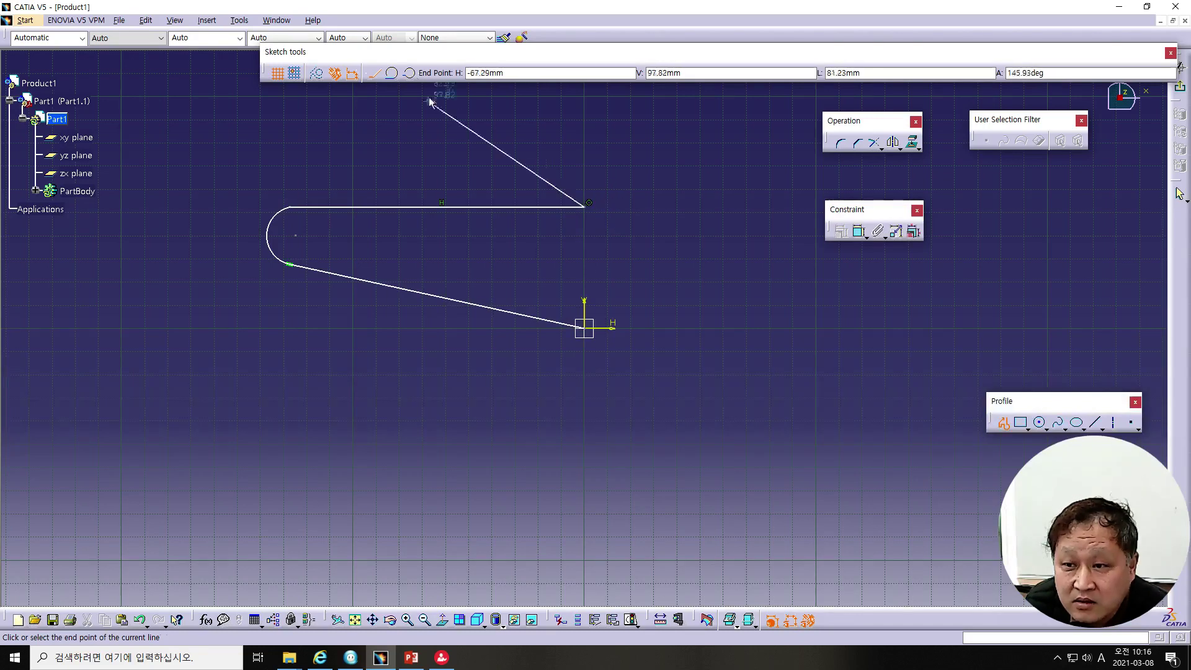
Add a three-point rising arc, a tangent top lobe and the right edge, closing at the origin
left_click(411, 73)
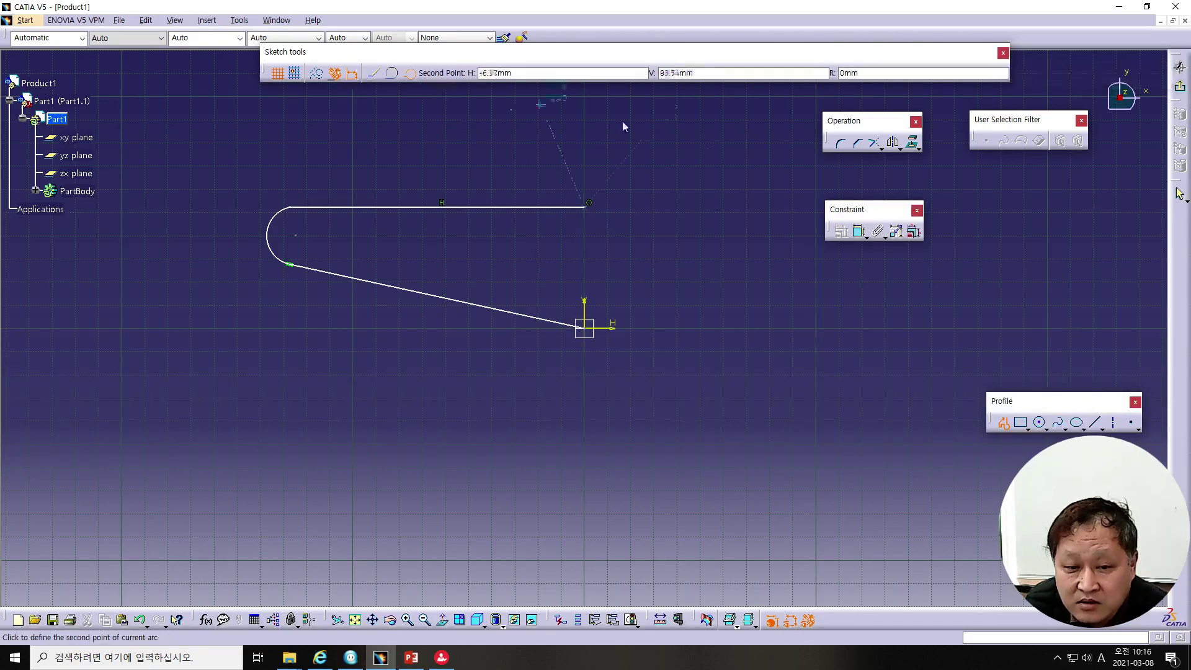
left_click(651, 165)
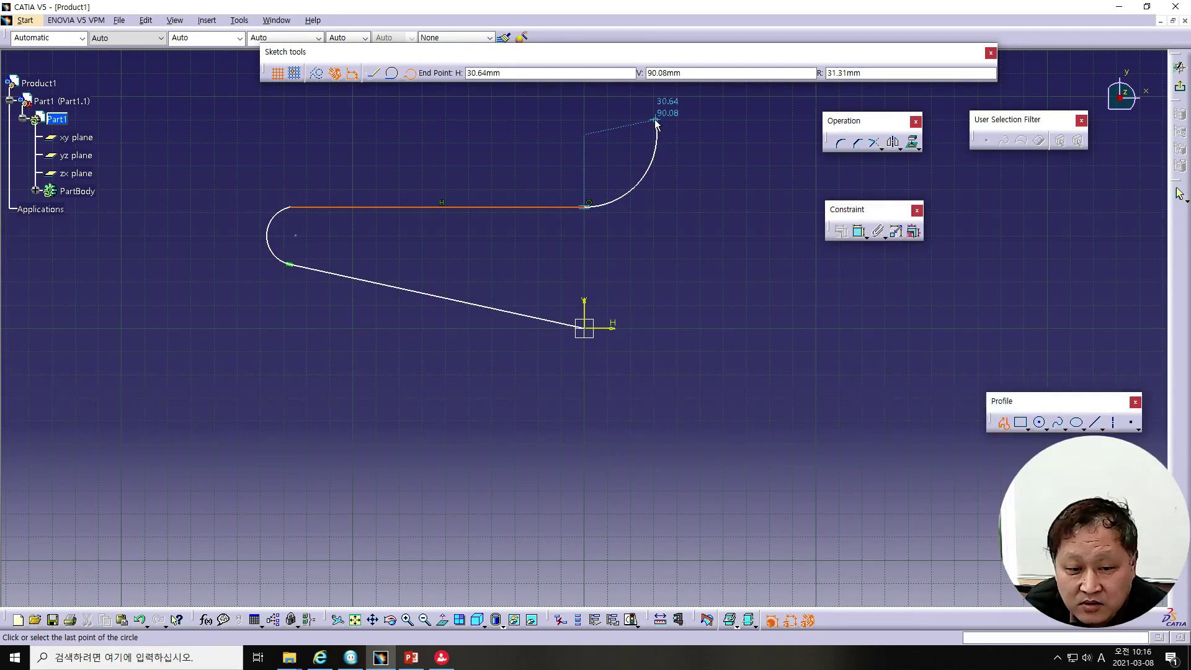
left_click(655, 118)
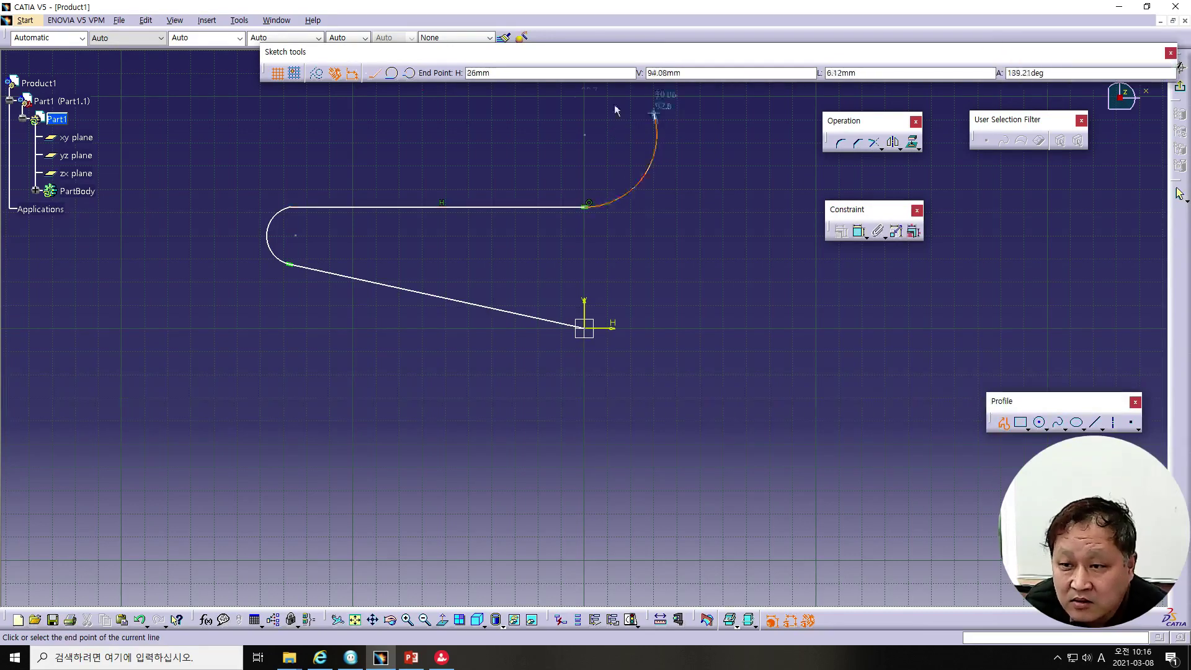
left_click(392, 73)
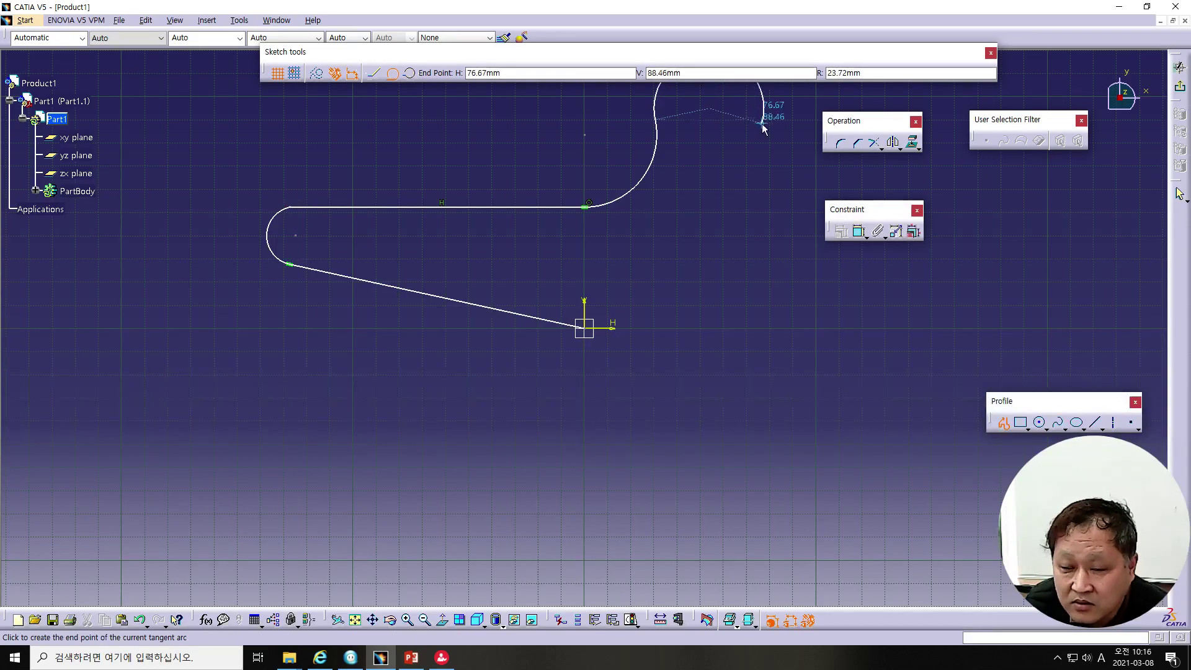
left_click(796, 114)
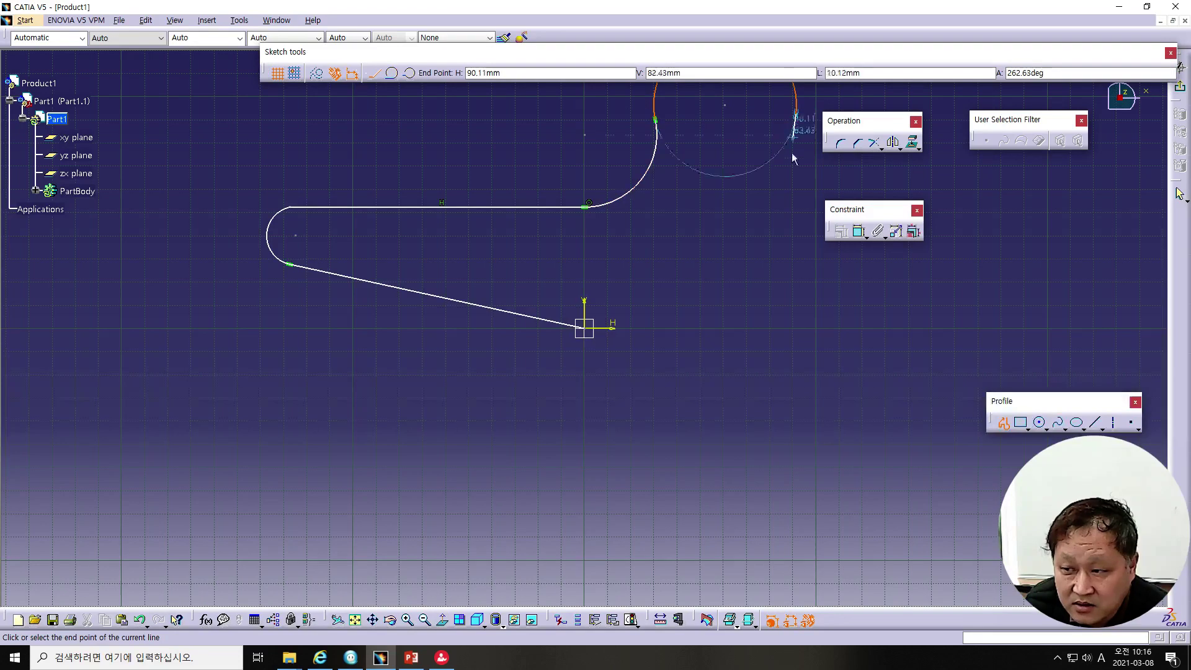
left_click(797, 328)
left_click(585, 329)
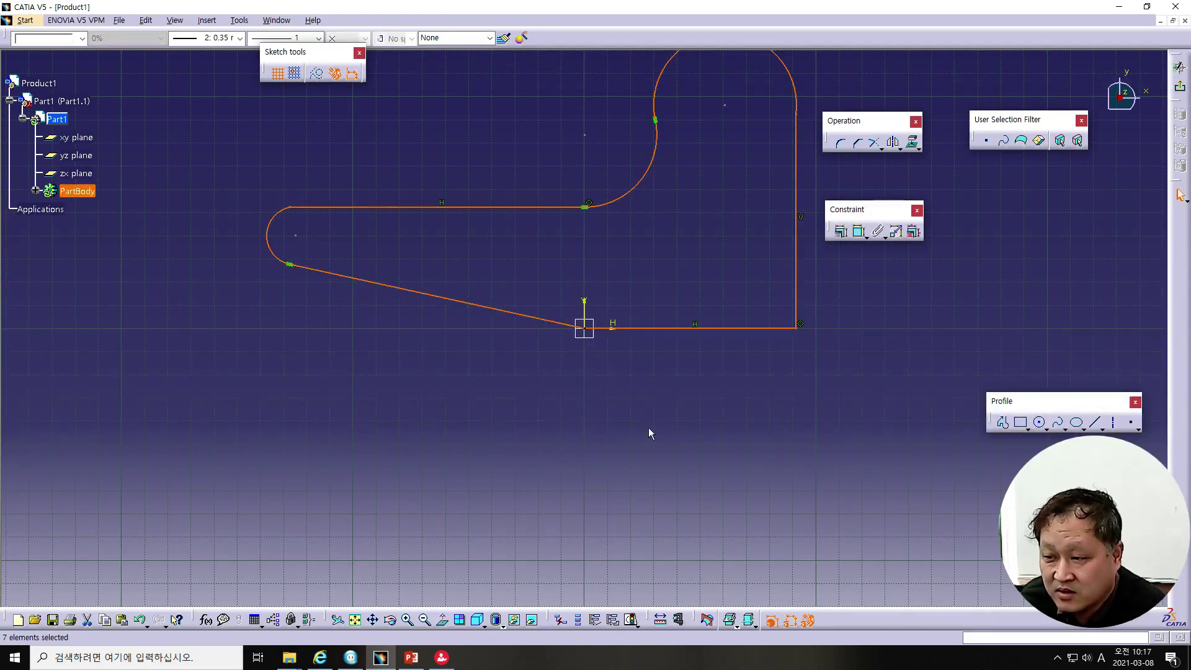
Give the rounded left end a radius of 19
mouse_move(649, 428)
middle_mouse_down()
mouse_move(678, 482)
mouse_move(683, 528)
middle_mouse_up()
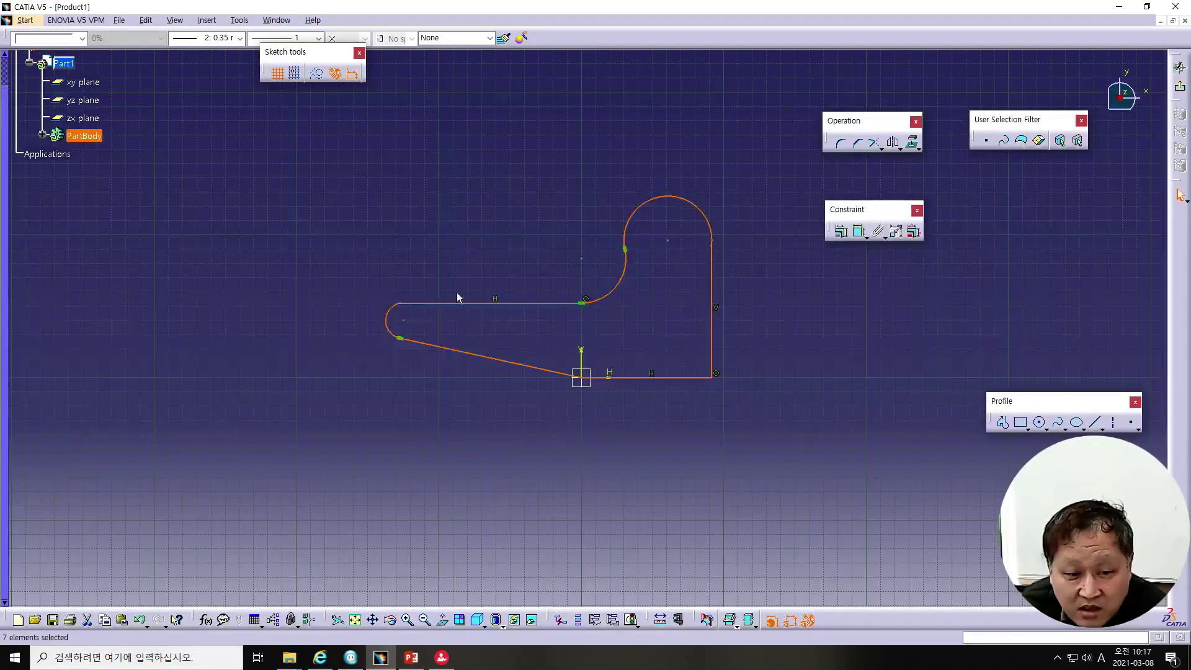
left_click(860, 233)
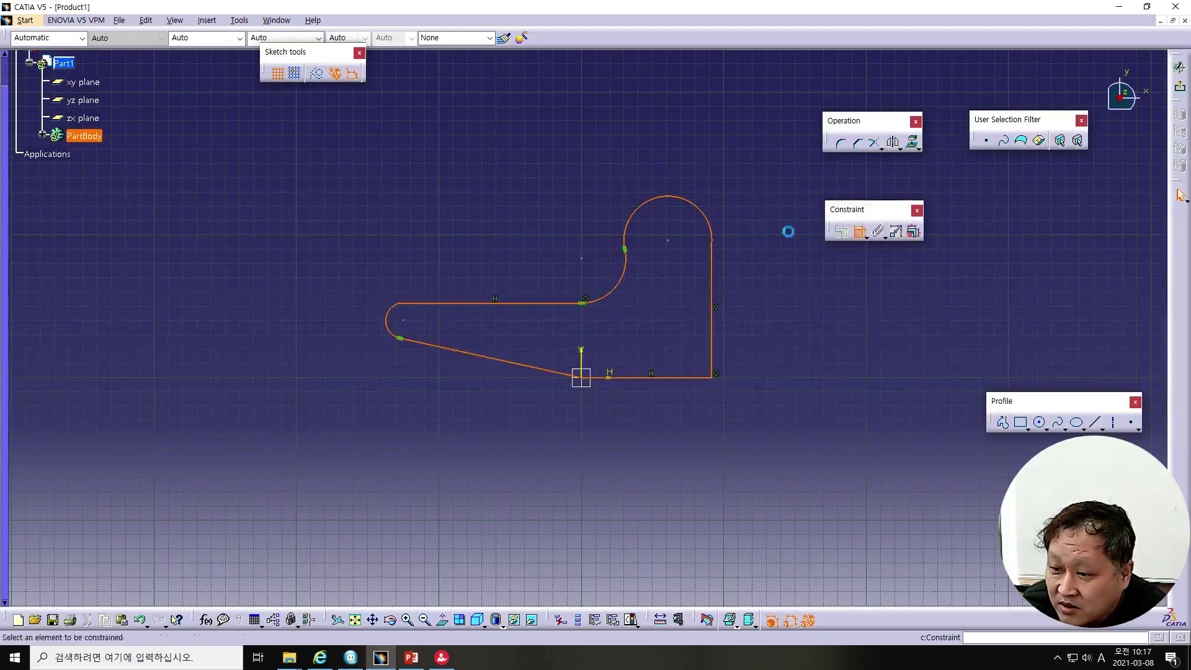
left_click(391, 324)
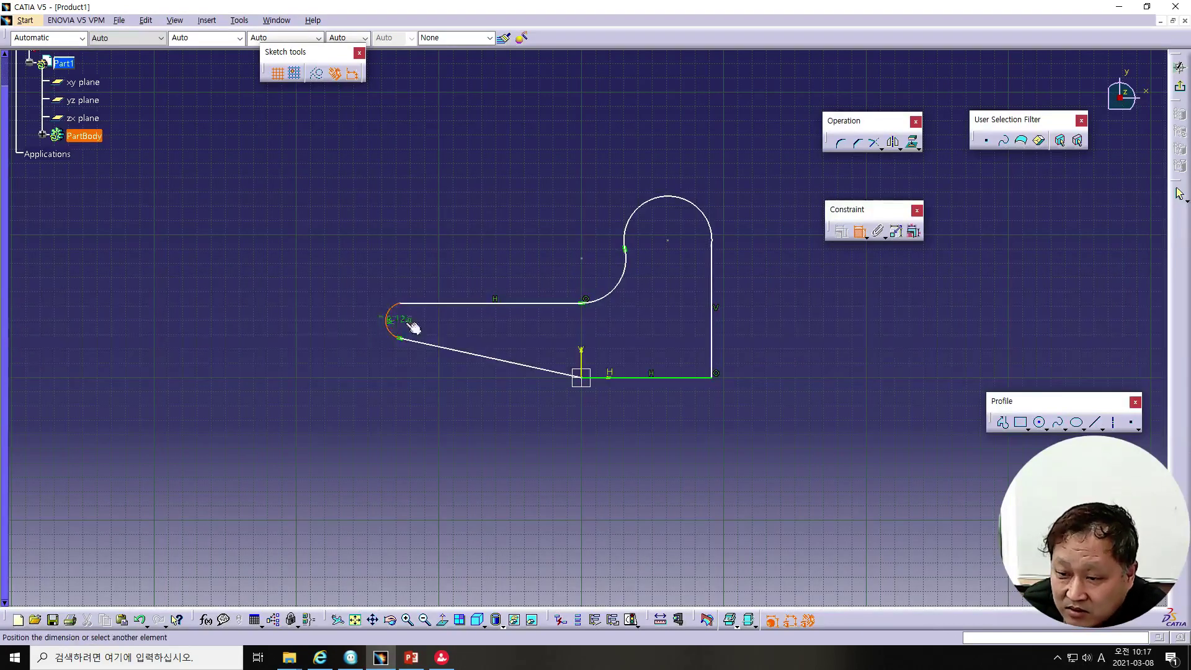
left_click(328, 306)
double_click(334, 305)
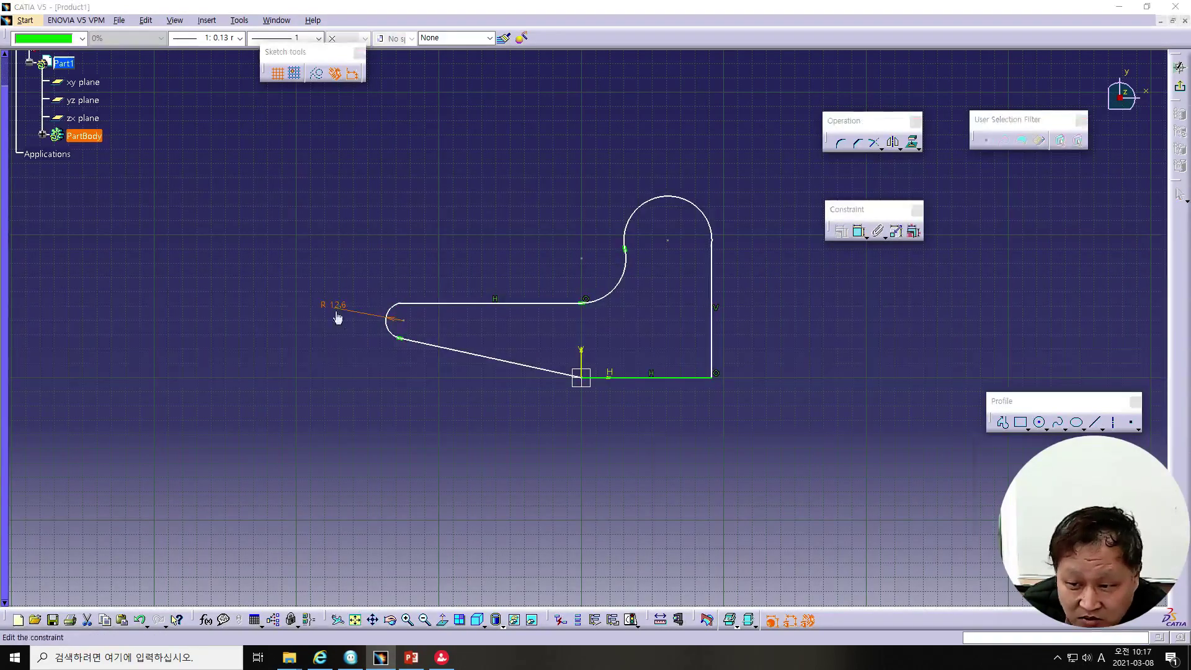
type("19")
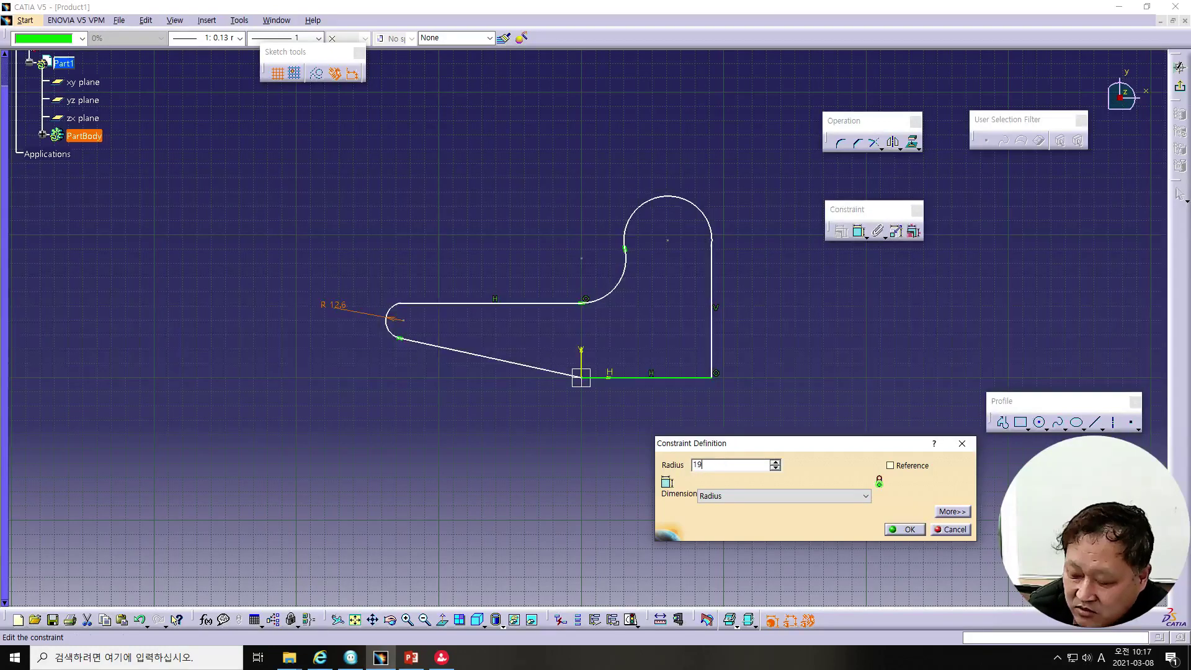
key("Return")
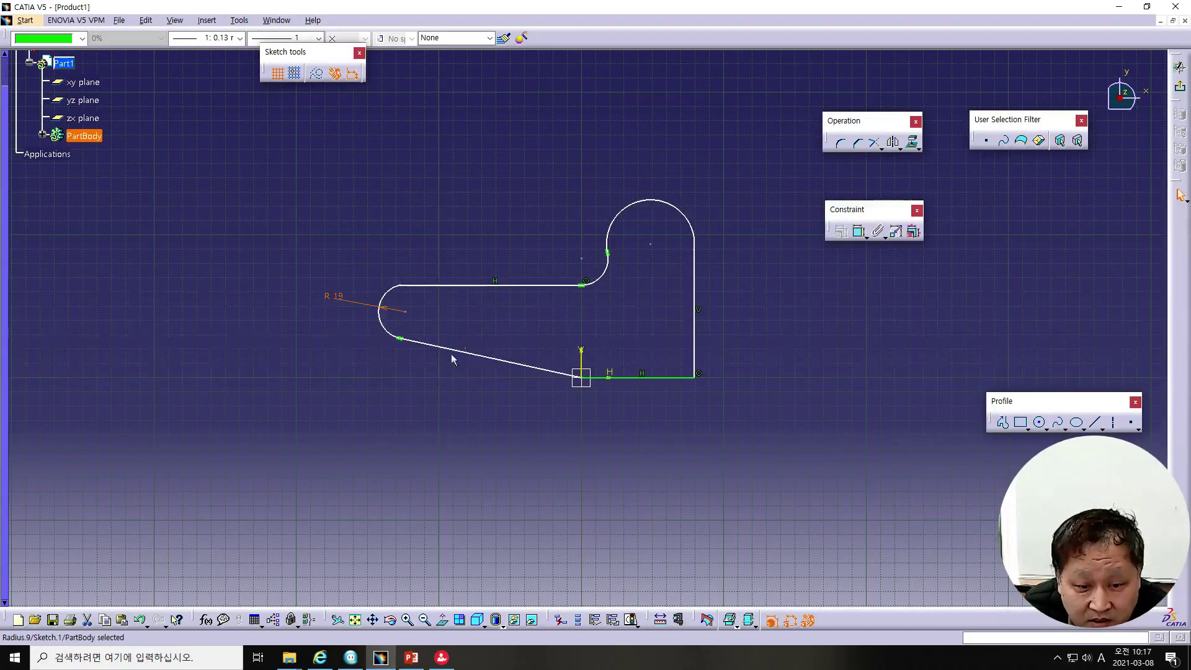
Set a 20° angle between the top edge and the slanted bottom edge
left_click(495, 286)
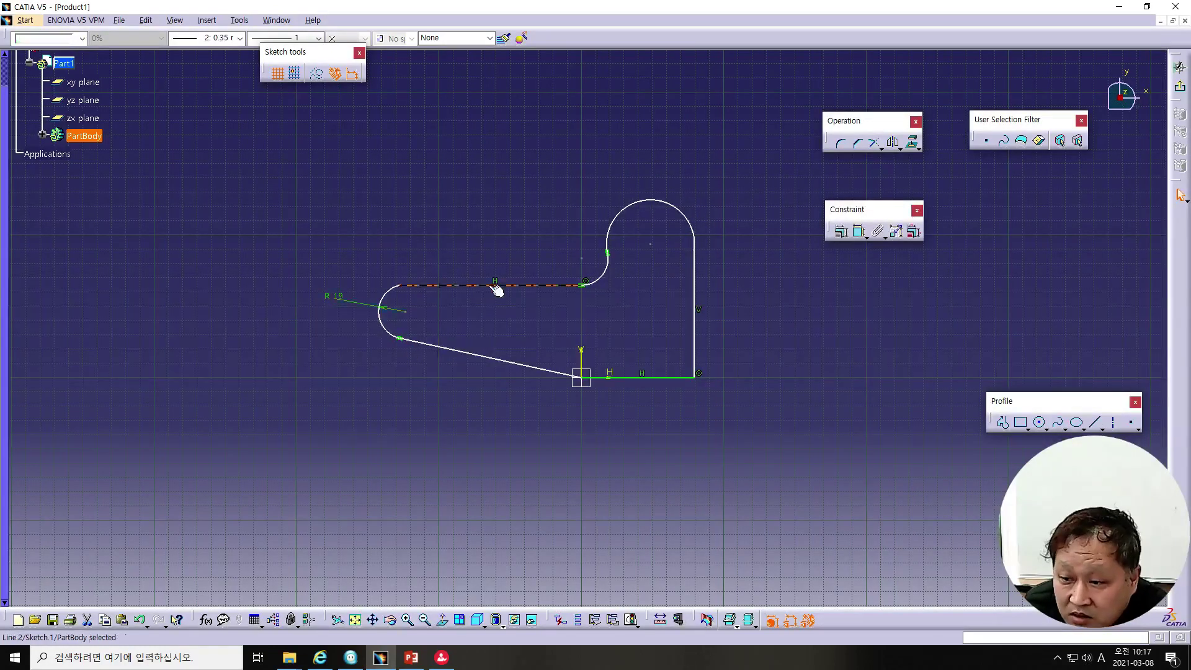
left_click(485, 355, "ctrl")
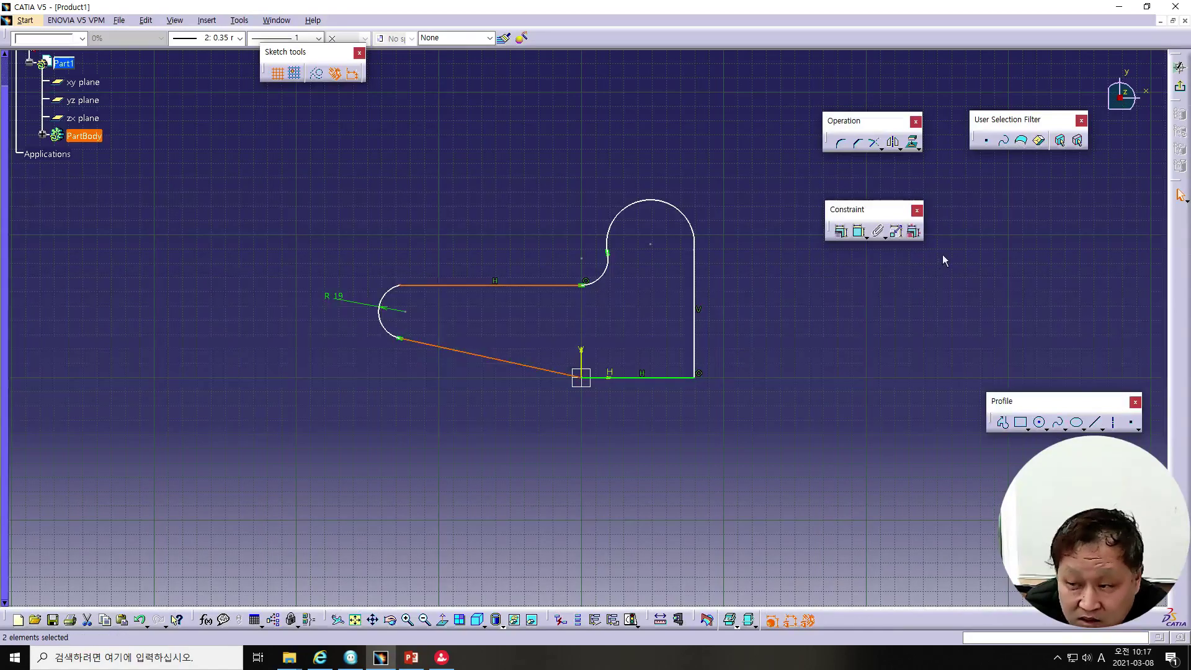
left_click(859, 231)
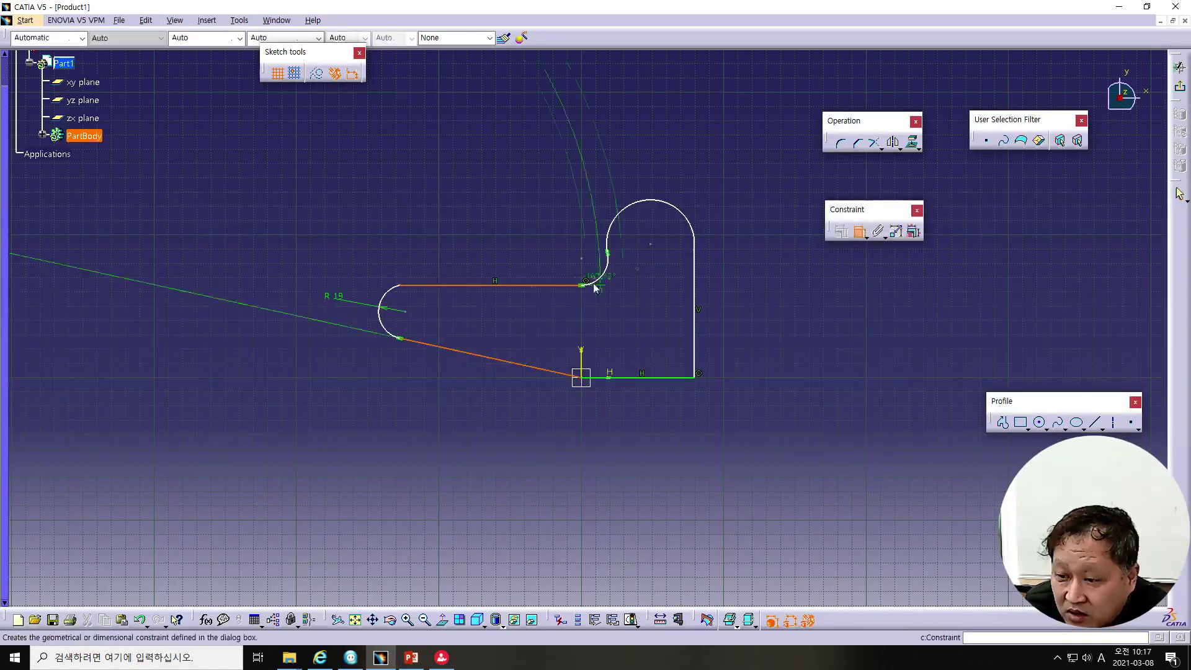
left_click(507, 326)
double_click(511, 328)
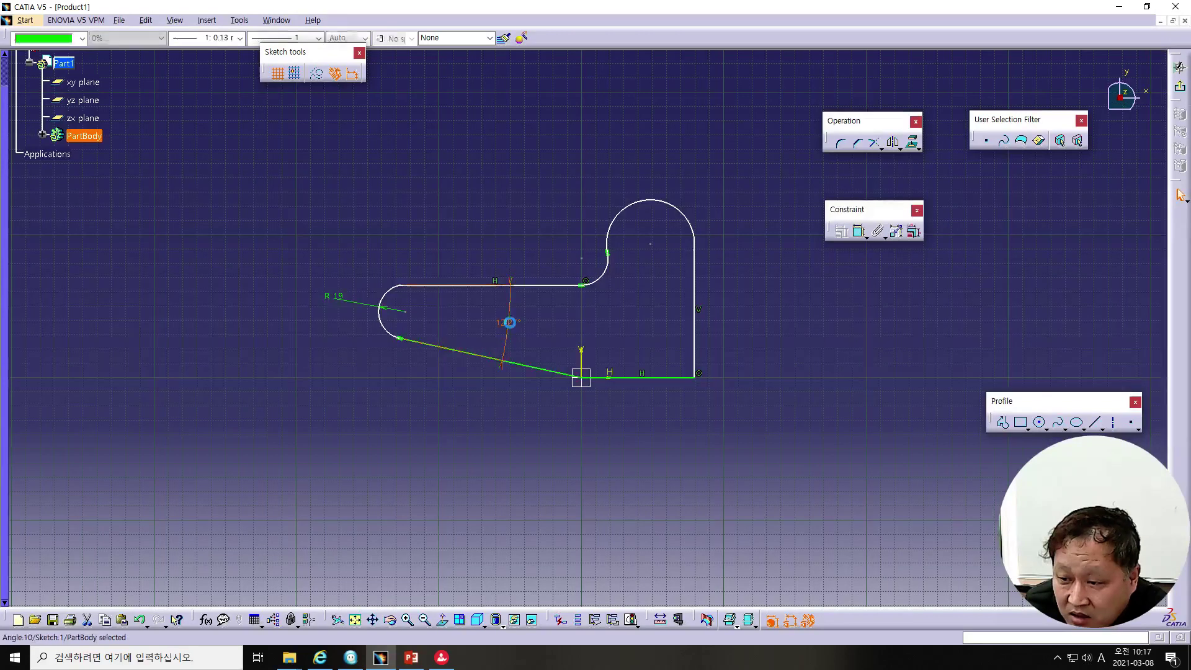
type("20")
key("Return")
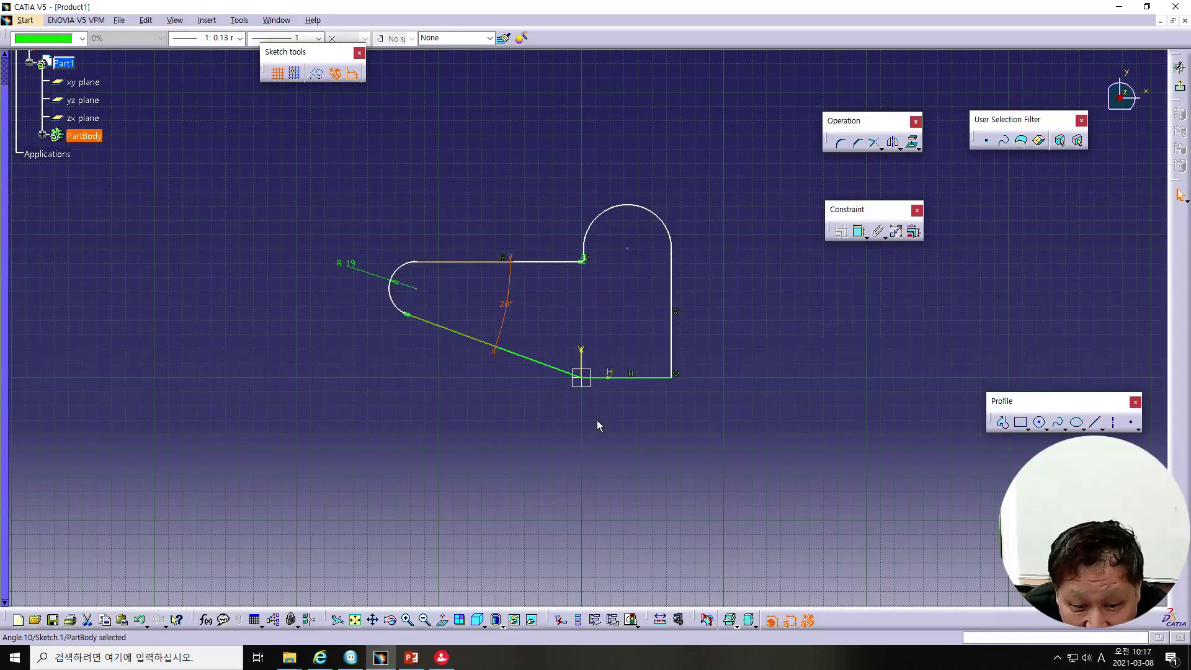
Dimension the bottom horizontal line to 152
left_click(632, 378)
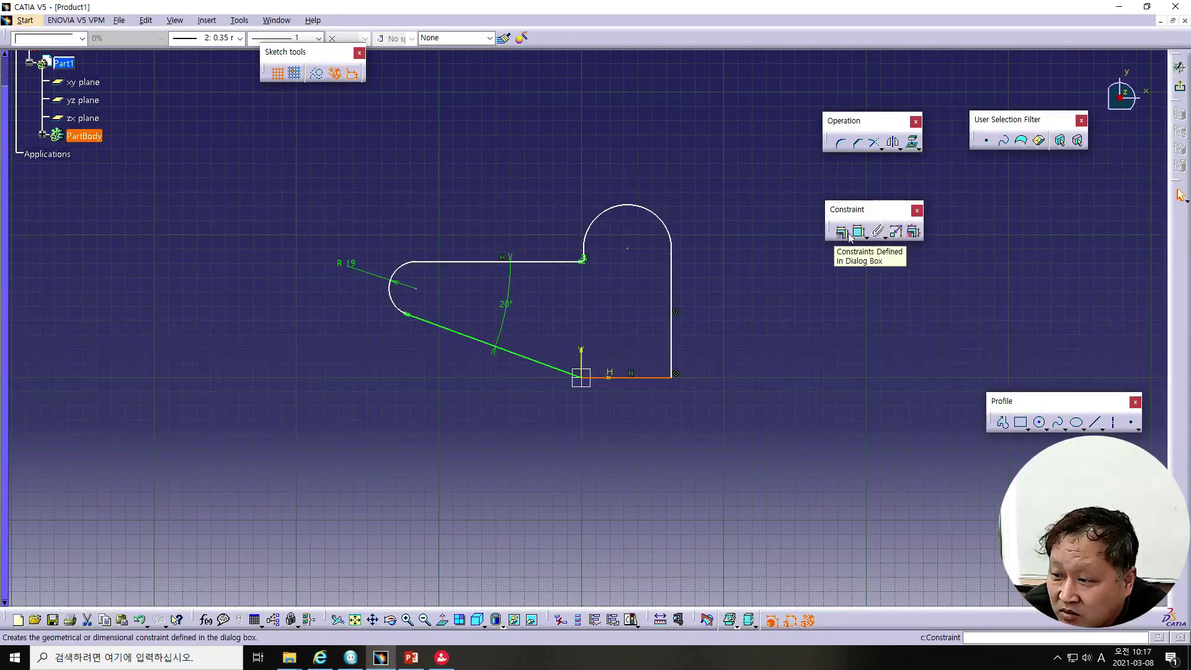
left_click(857, 232)
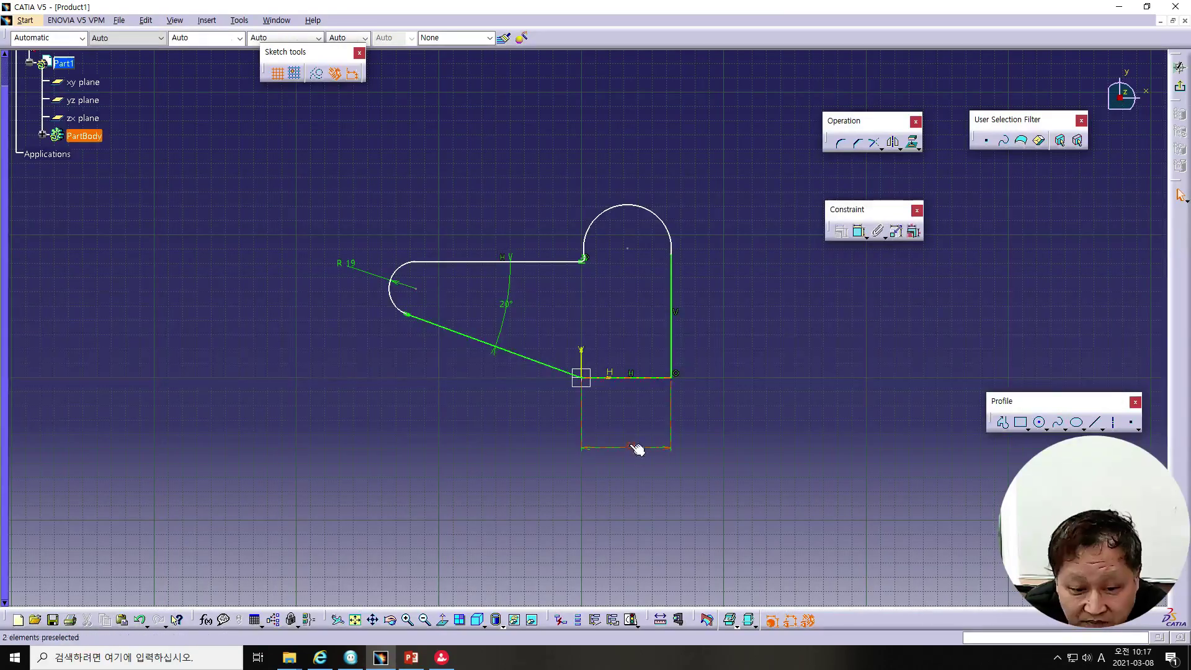
left_click(637, 448)
double_click(633, 448)
type("152")
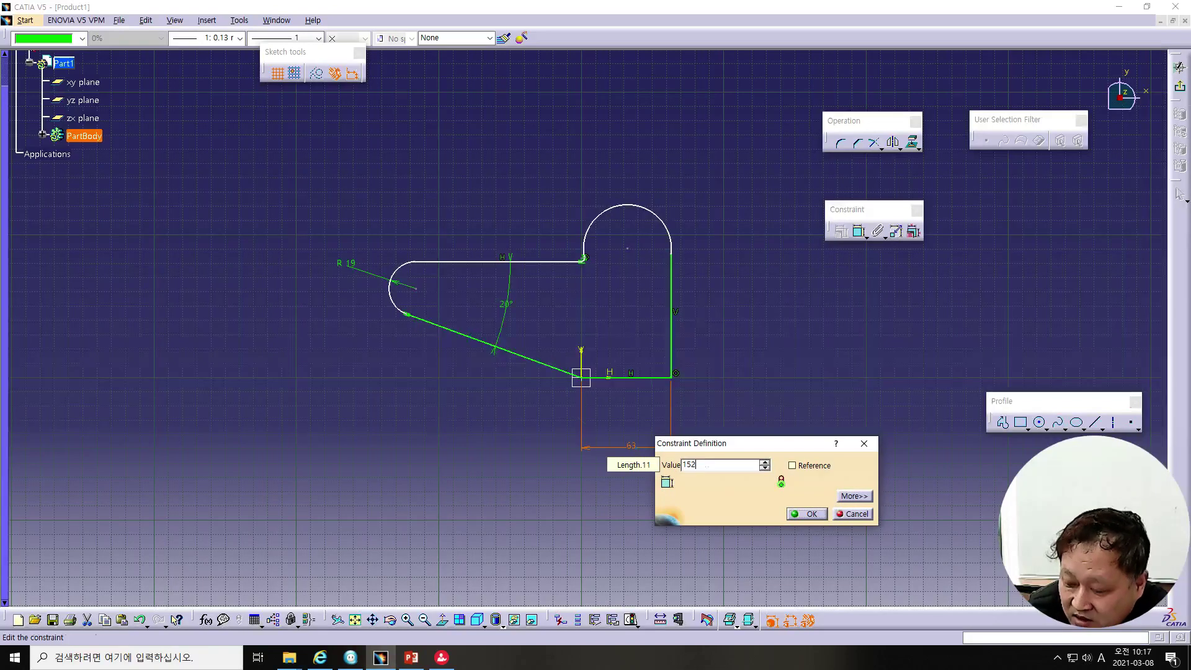
key("Return")
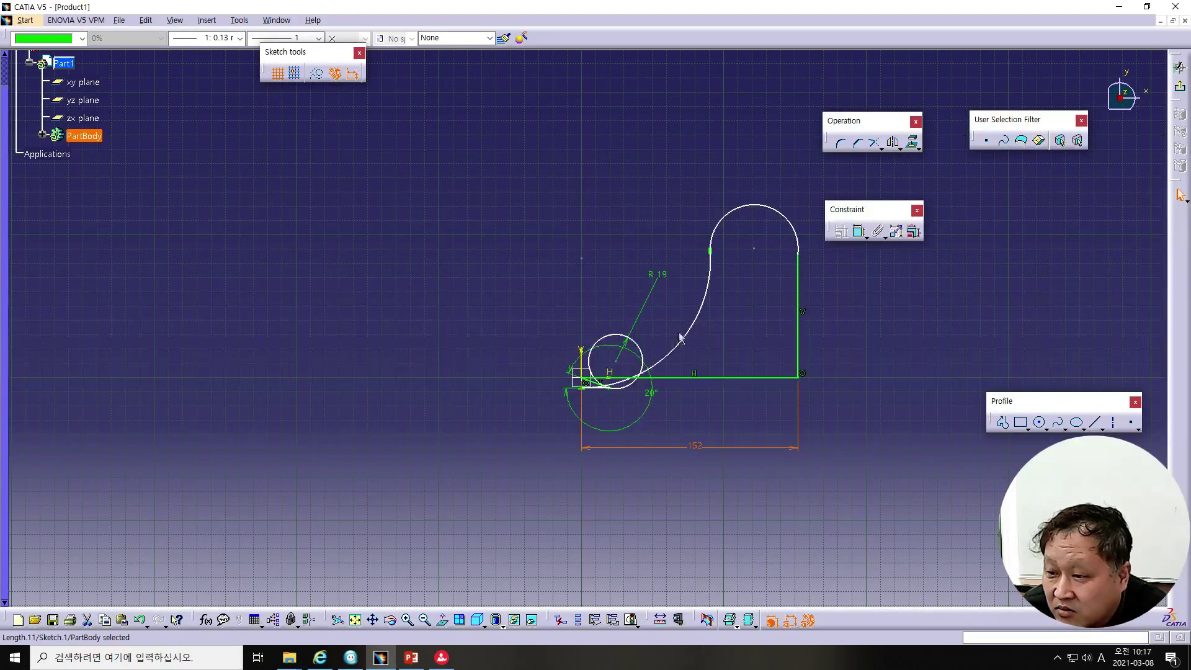
Move the small circle up-left and make the R19 arc tangent to the top line
left_click(681, 337)
left_click_drag(623, 340, 443, 215)
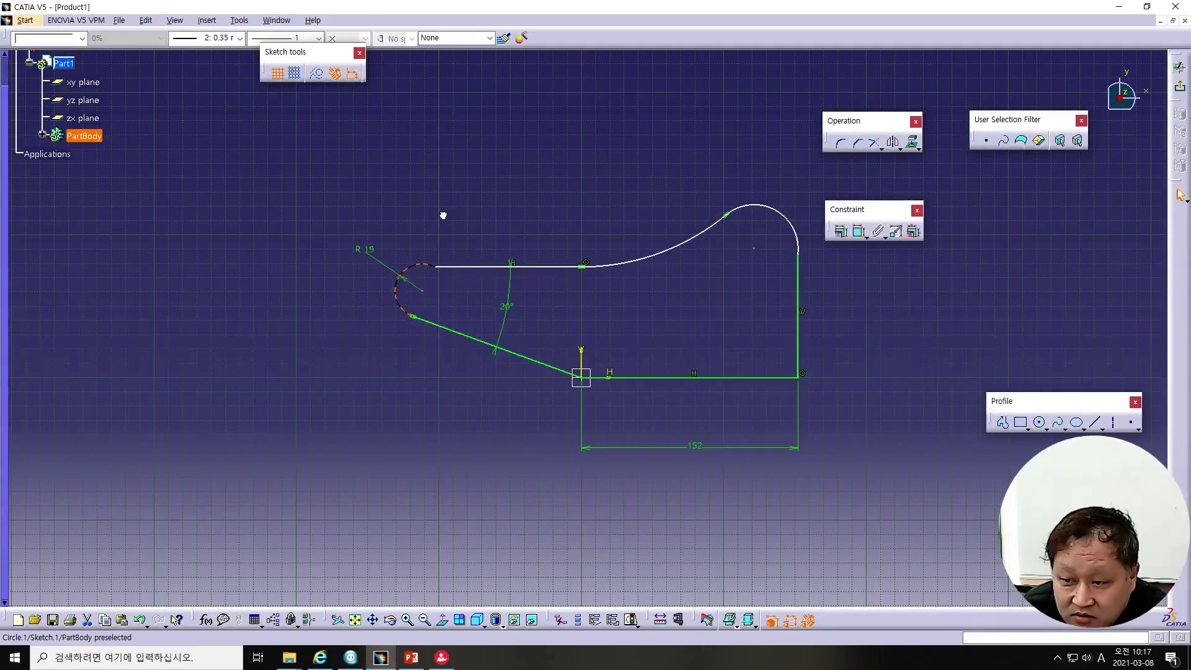
left_click(469, 268)
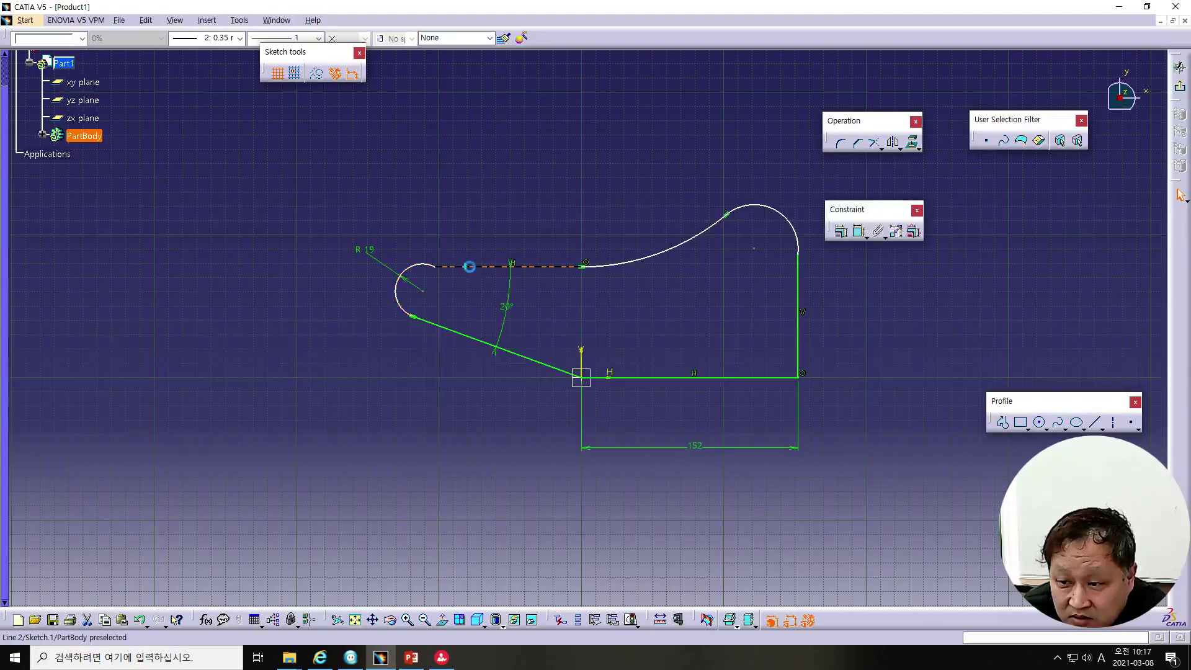
left_click(427, 268, "ctrl")
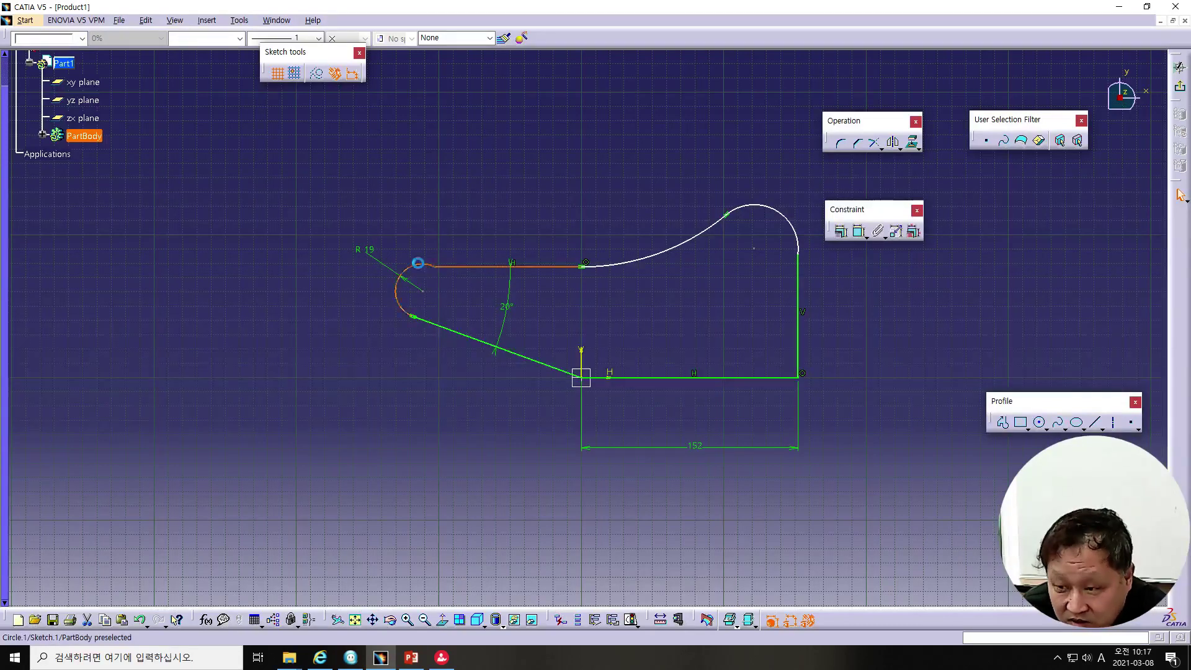
left_click(840, 232)
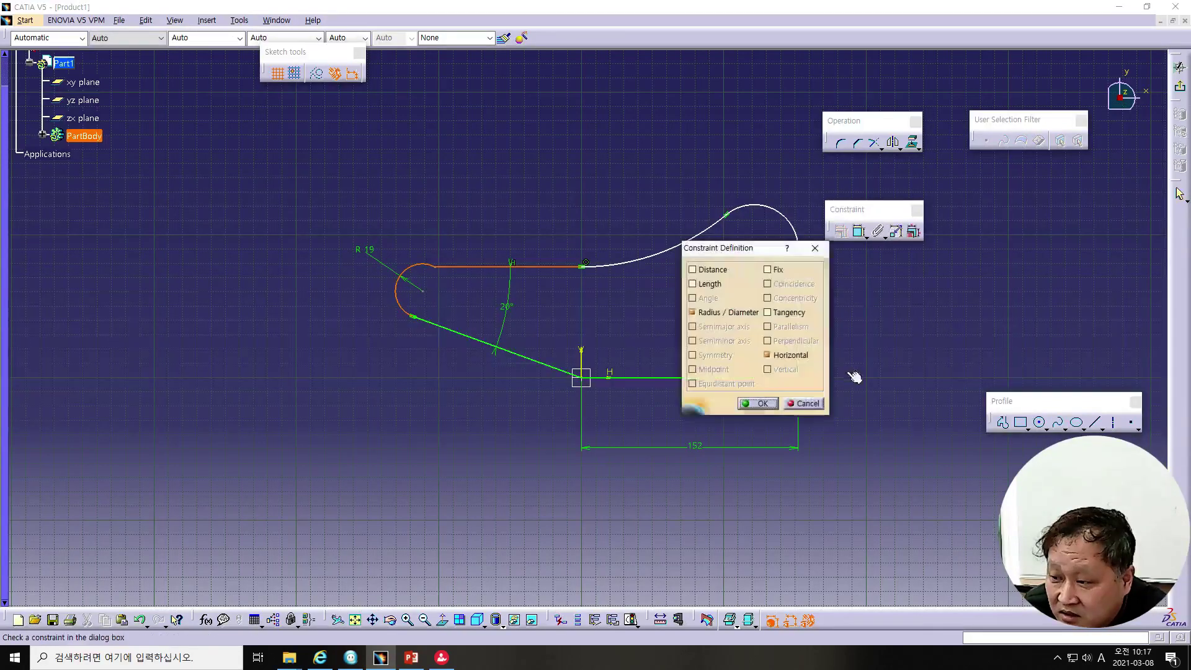
left_click(768, 312)
left_click(758, 403)
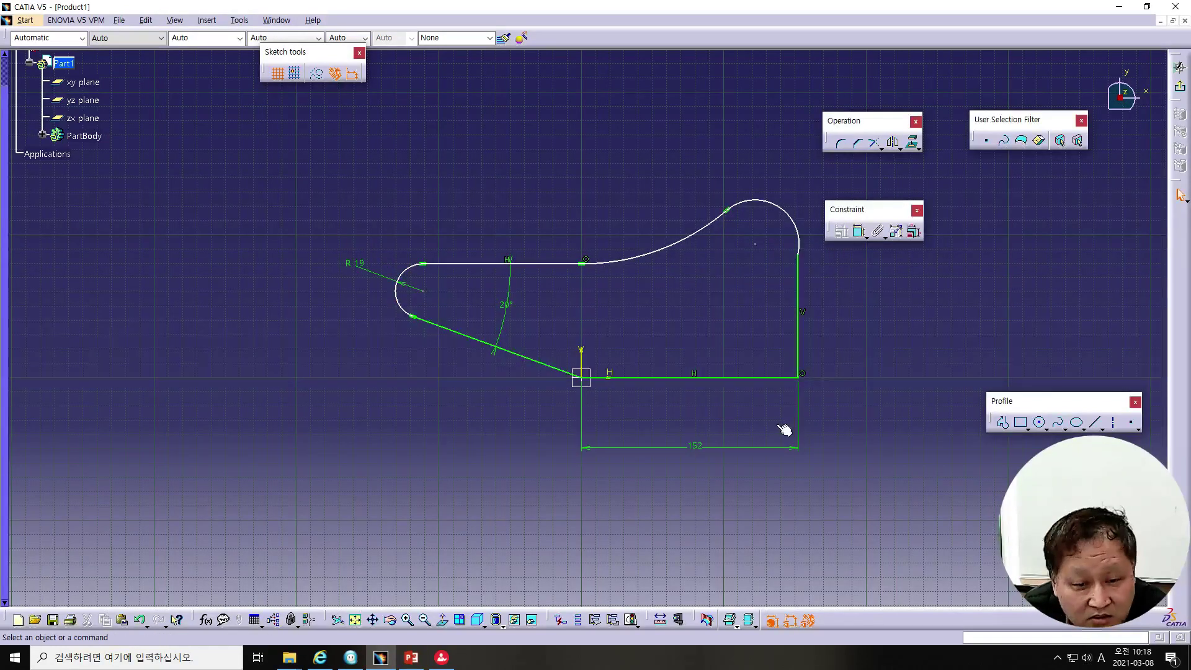
Give the arc rising to the large circle a radius of 60
left_click(675, 251)
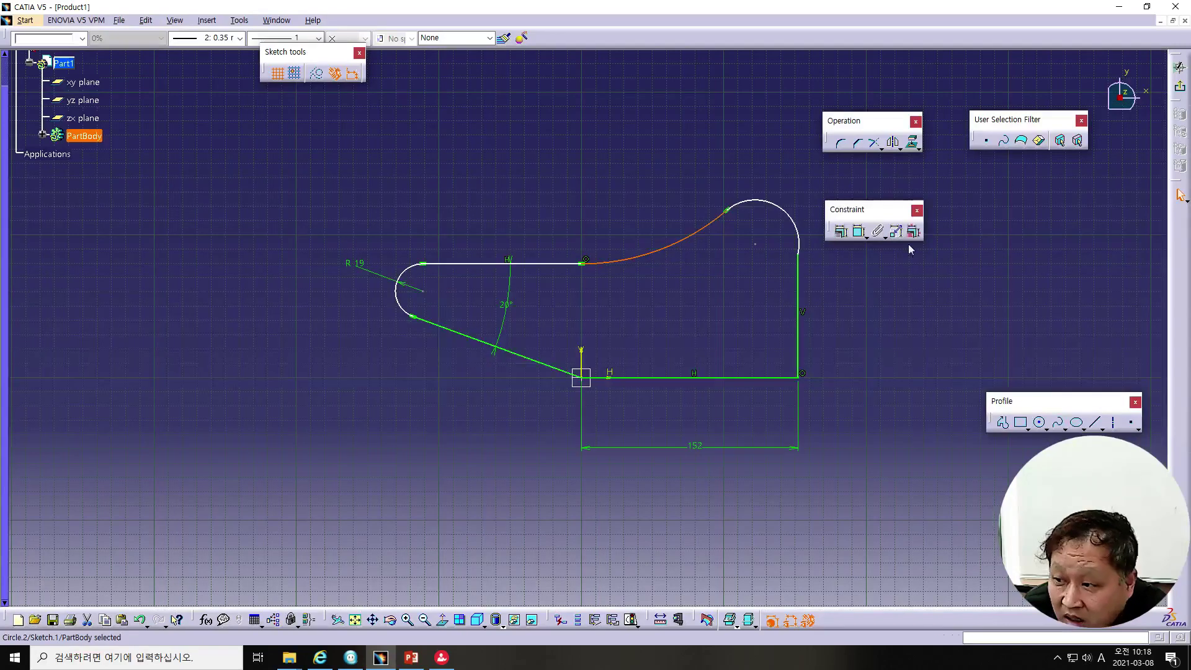
left_click(859, 237)
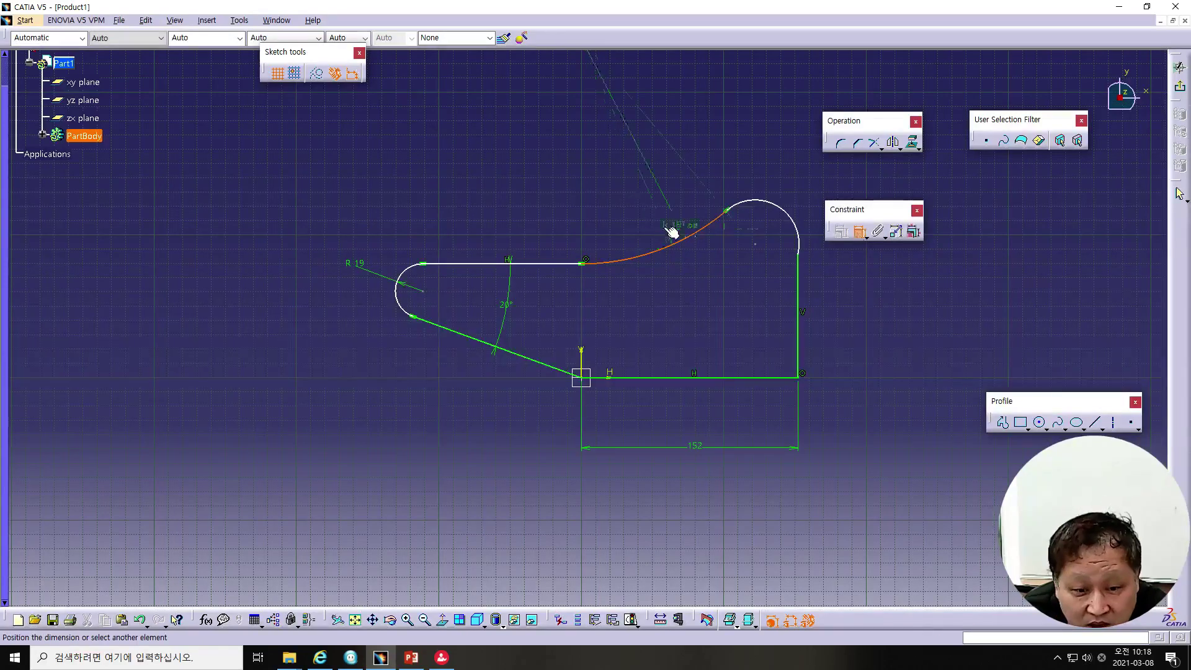
left_click(642, 228)
double_click(645, 225)
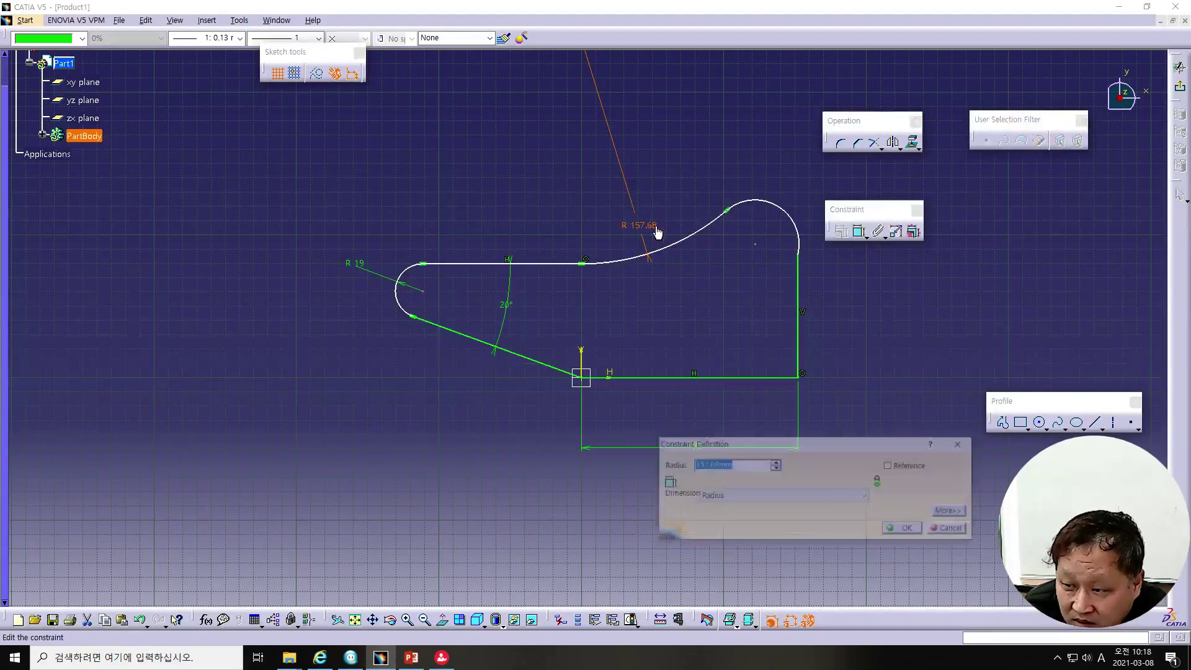
type("60")
key("Return")
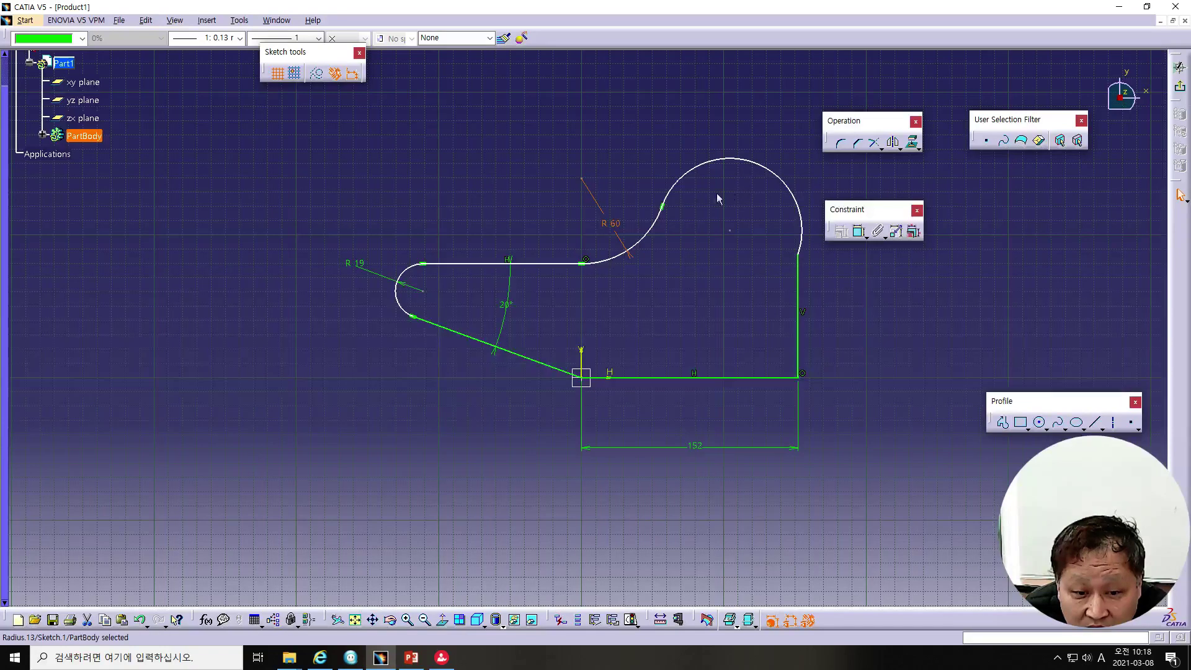
left_click(584, 264)
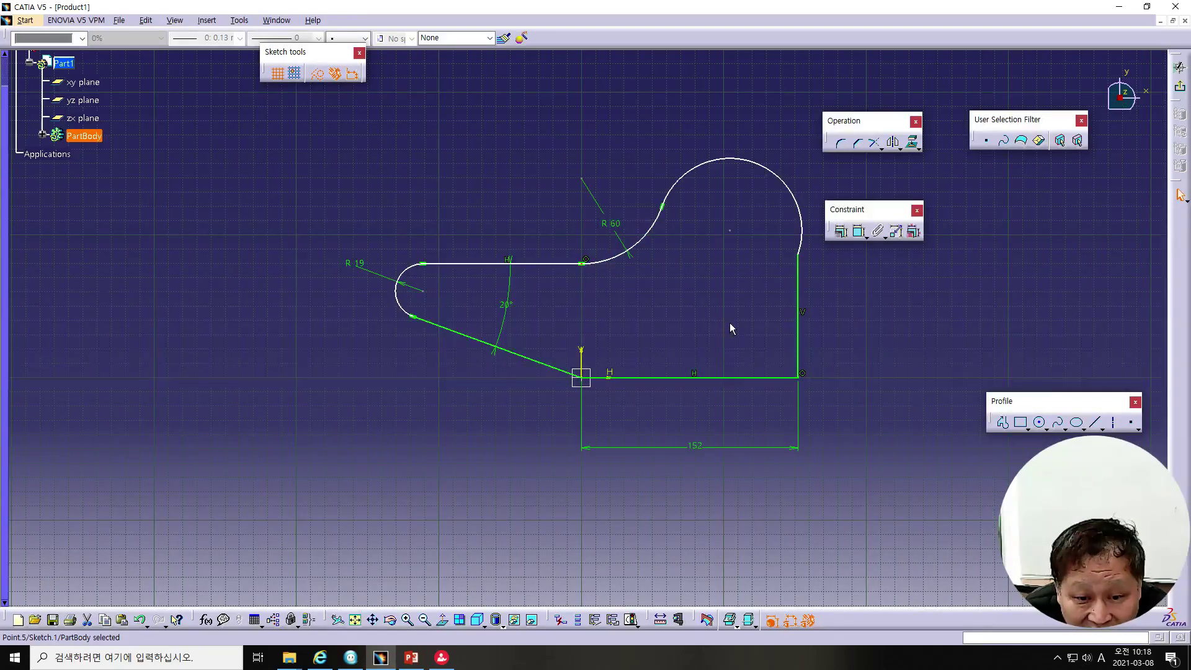
Undo a misplaced distance dimension and delete the slanted 152.15 dimension
left_click(804, 255, "ctrl")
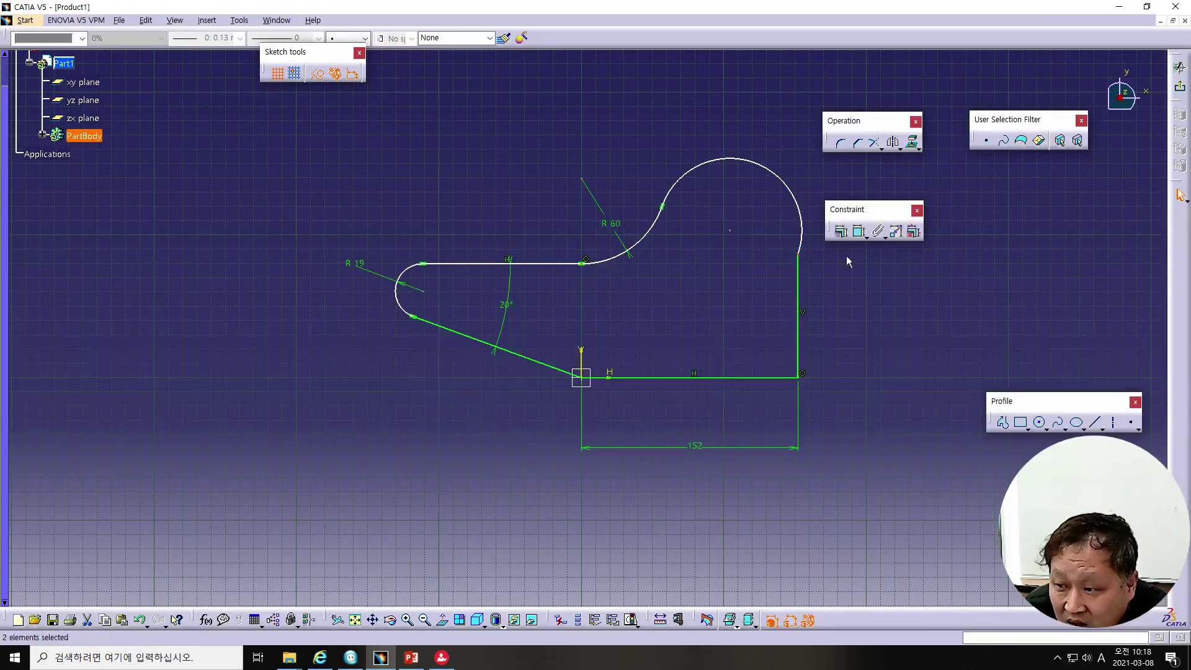
left_click(859, 231)
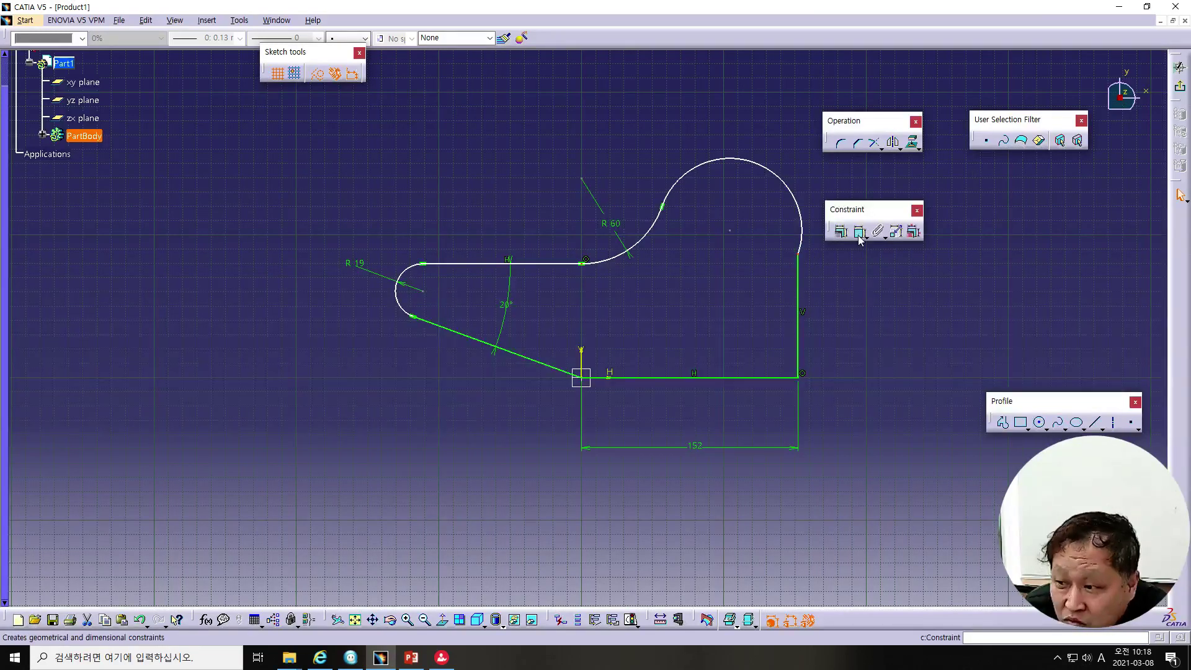
left_click(720, 126)
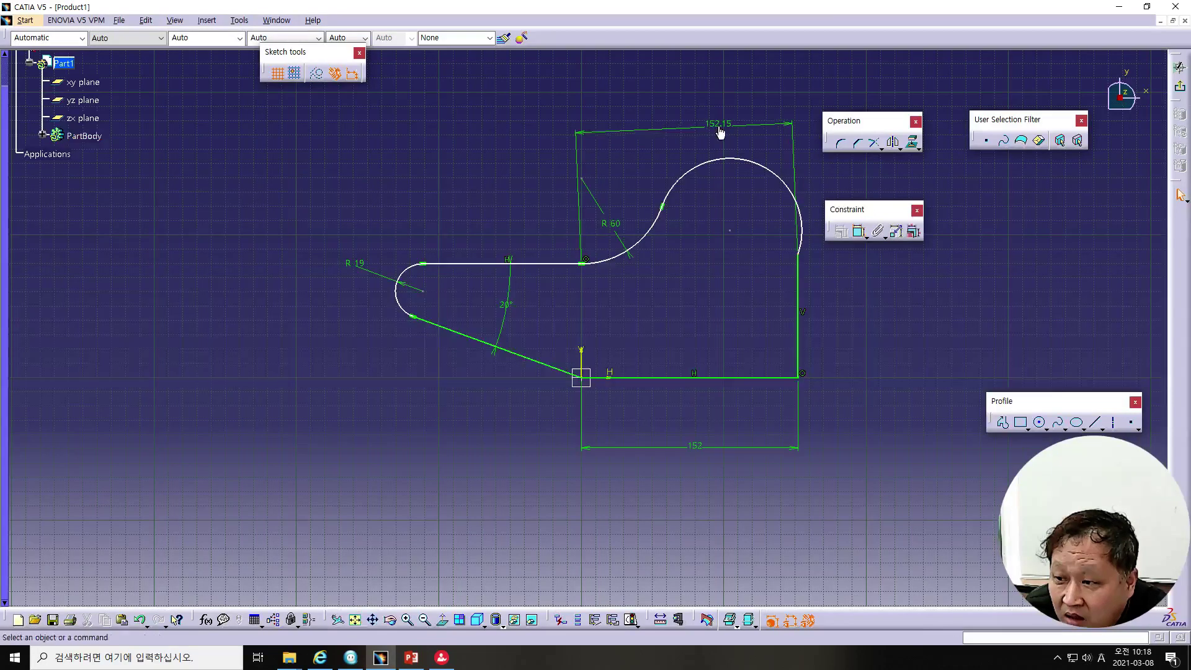
right_click(718, 126)
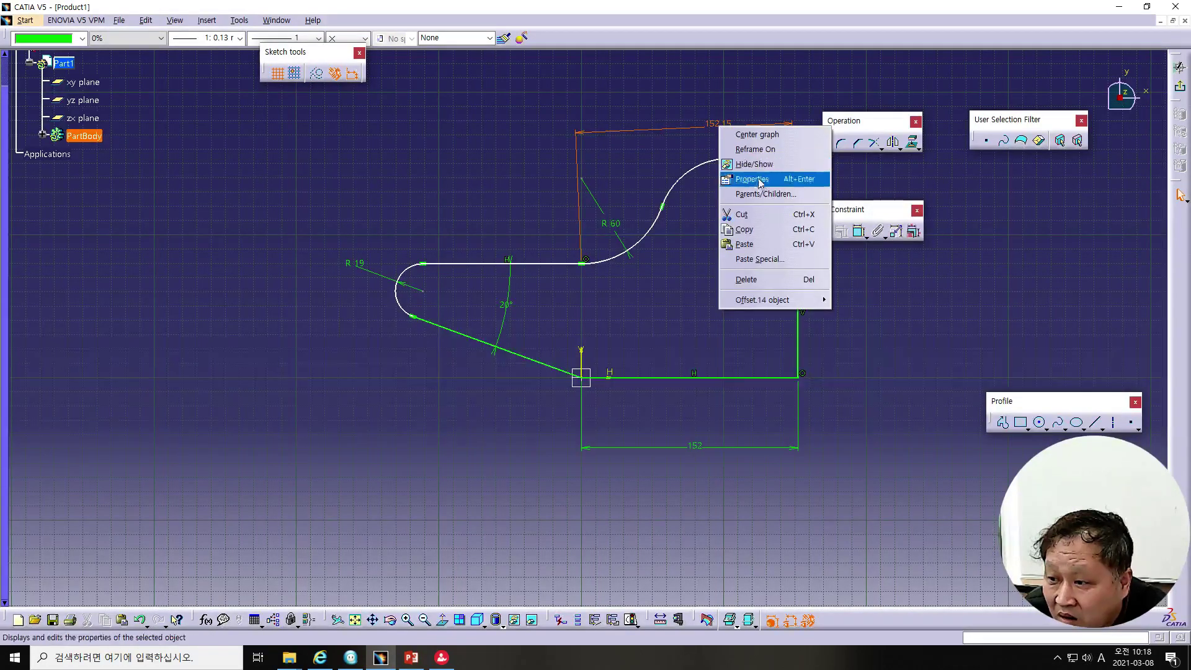
left_click(844, 322)
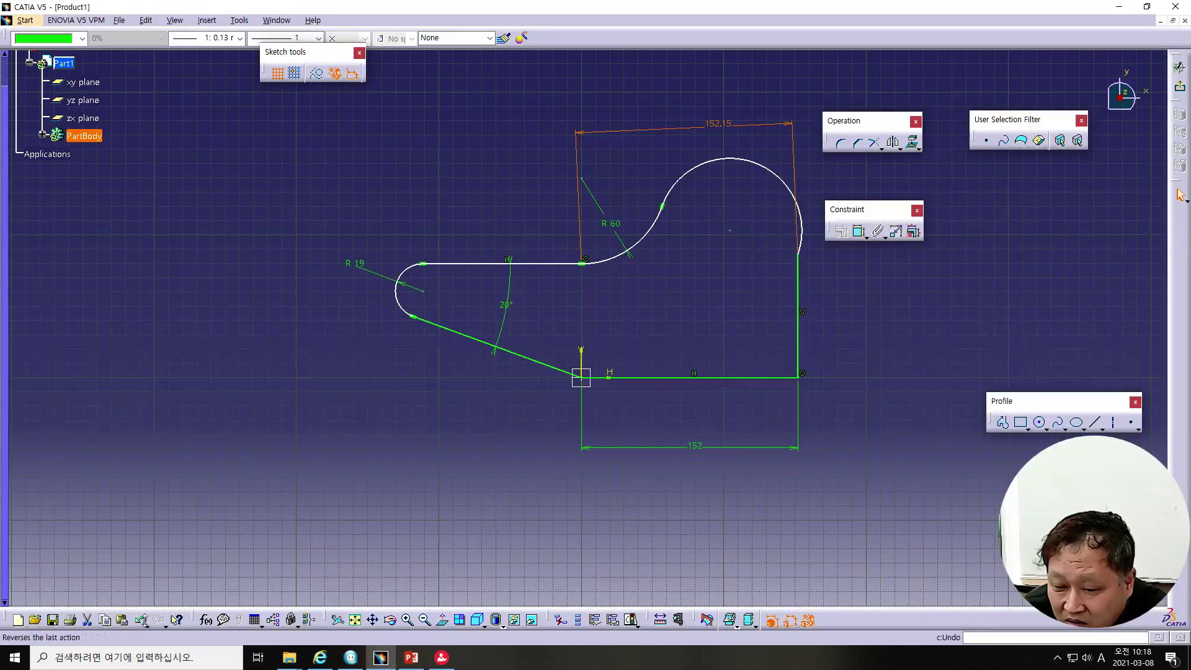
left_click(141, 620)
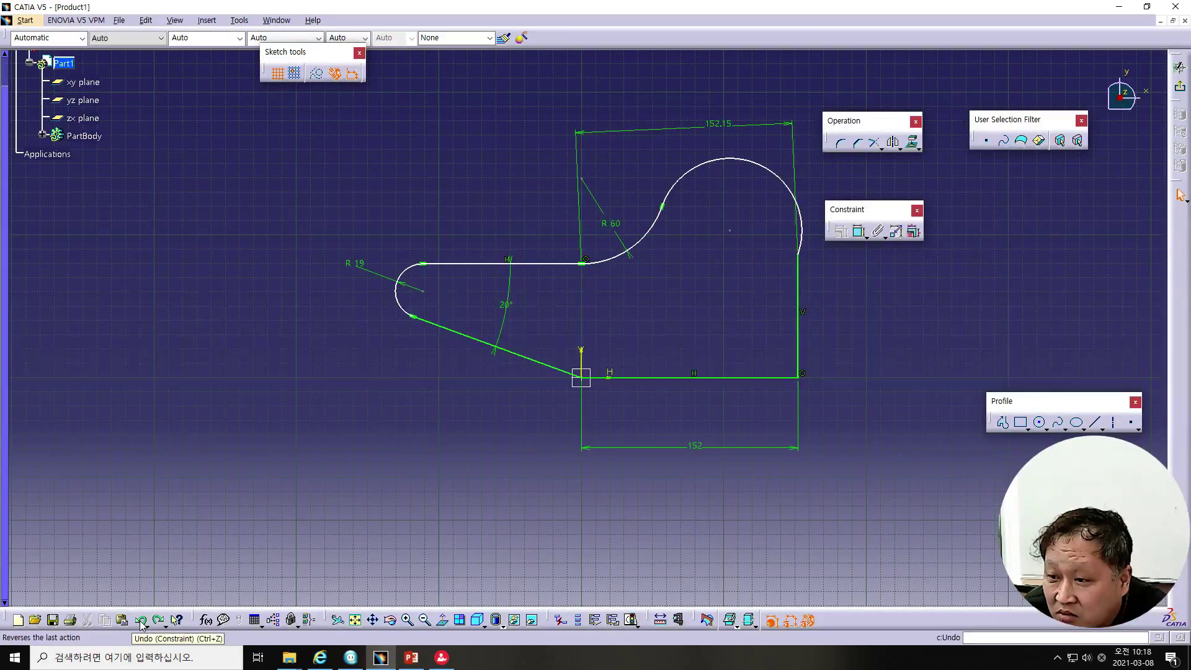
left_click(685, 129)
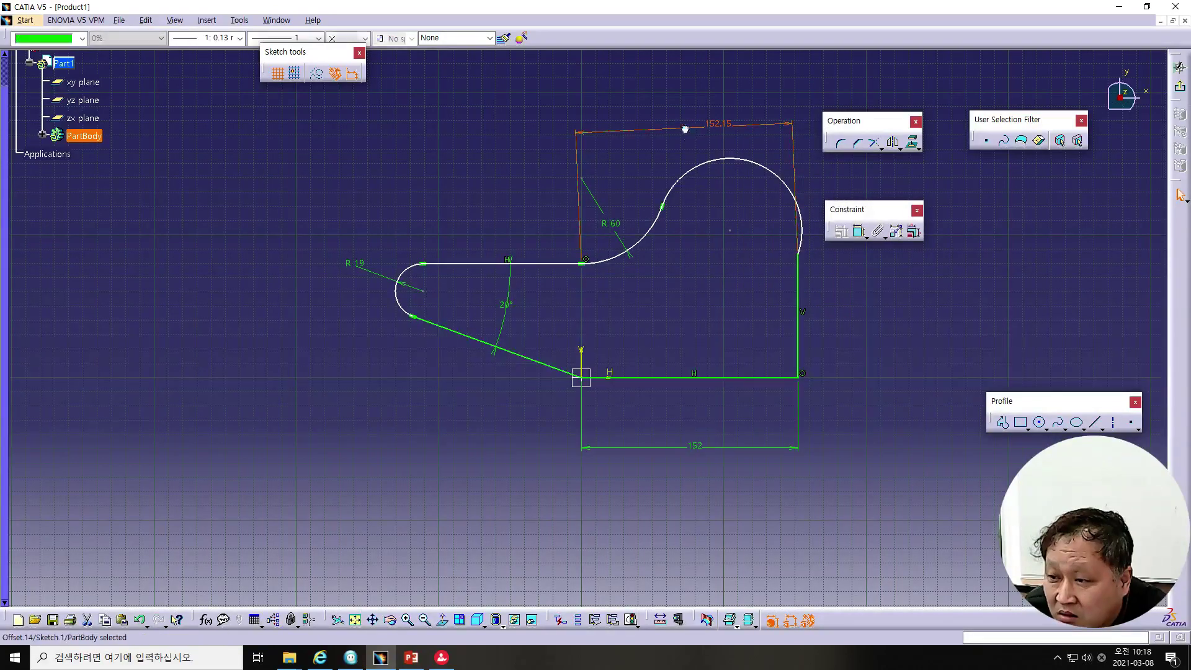
right_click(685, 129)
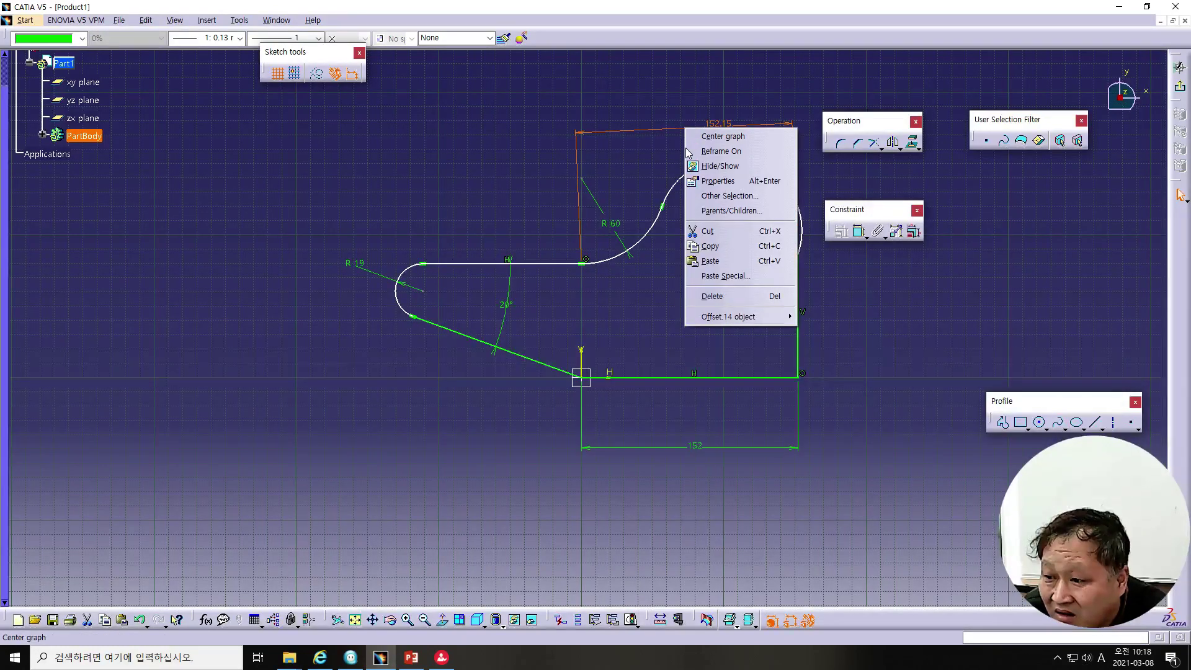
mouse_move(735, 317)
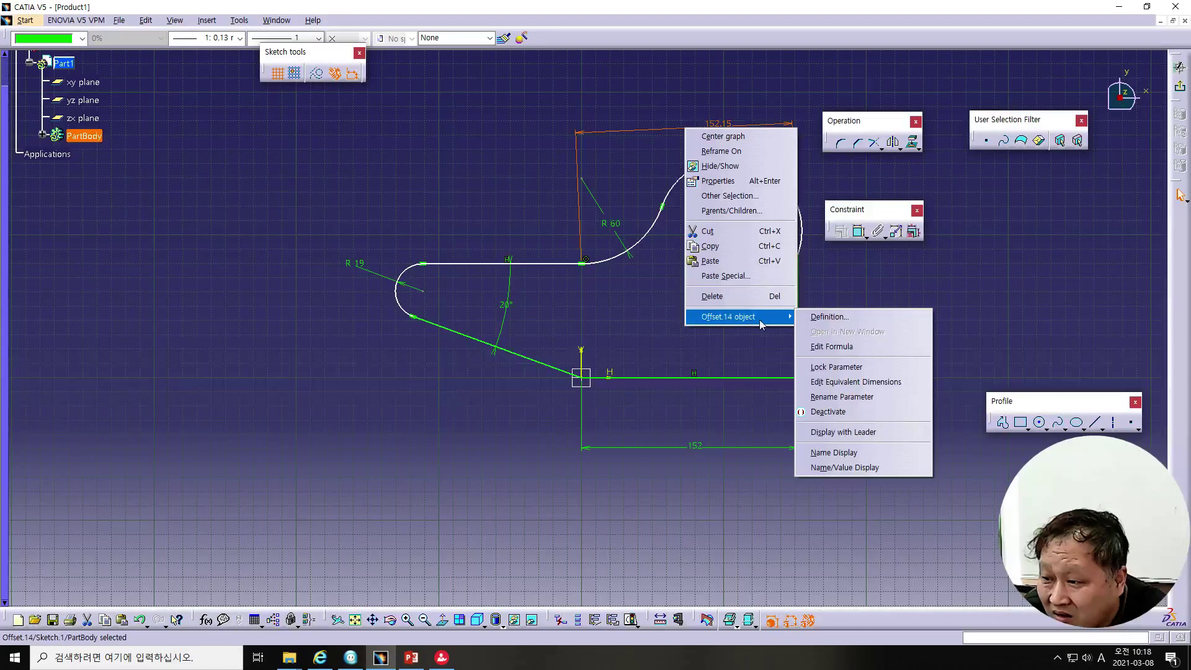
left_click(637, 99)
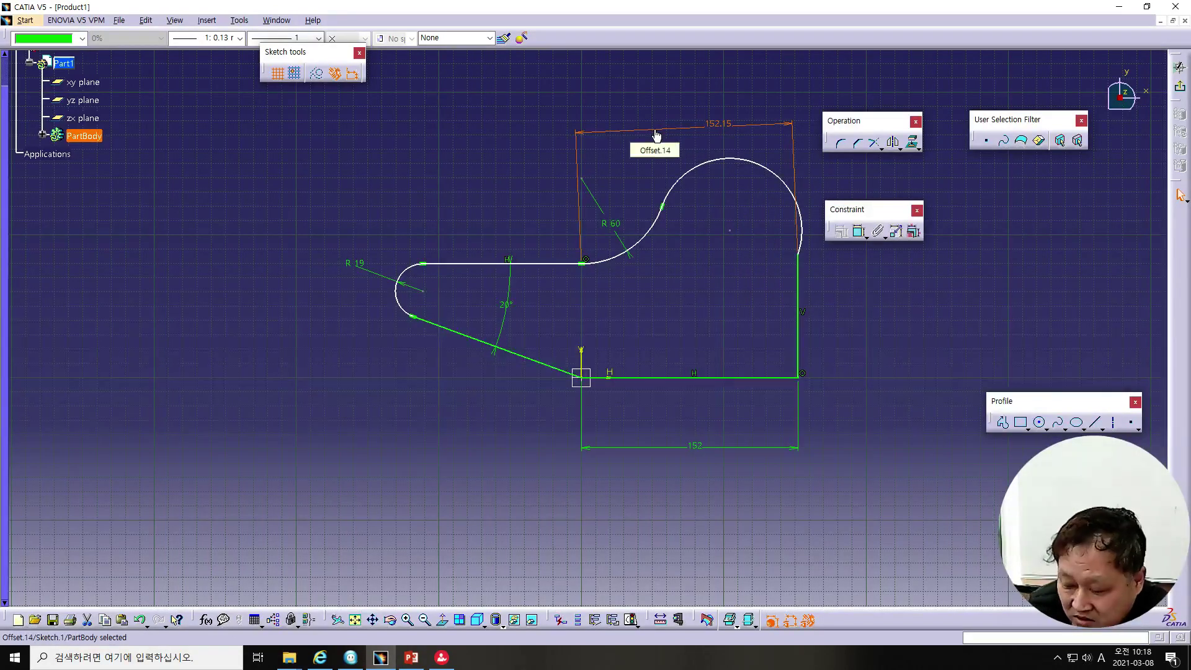
key("Delete")
Dimension the two points 160 apart horizontally, then delete the right-hand vertical line
left_click(583, 259)
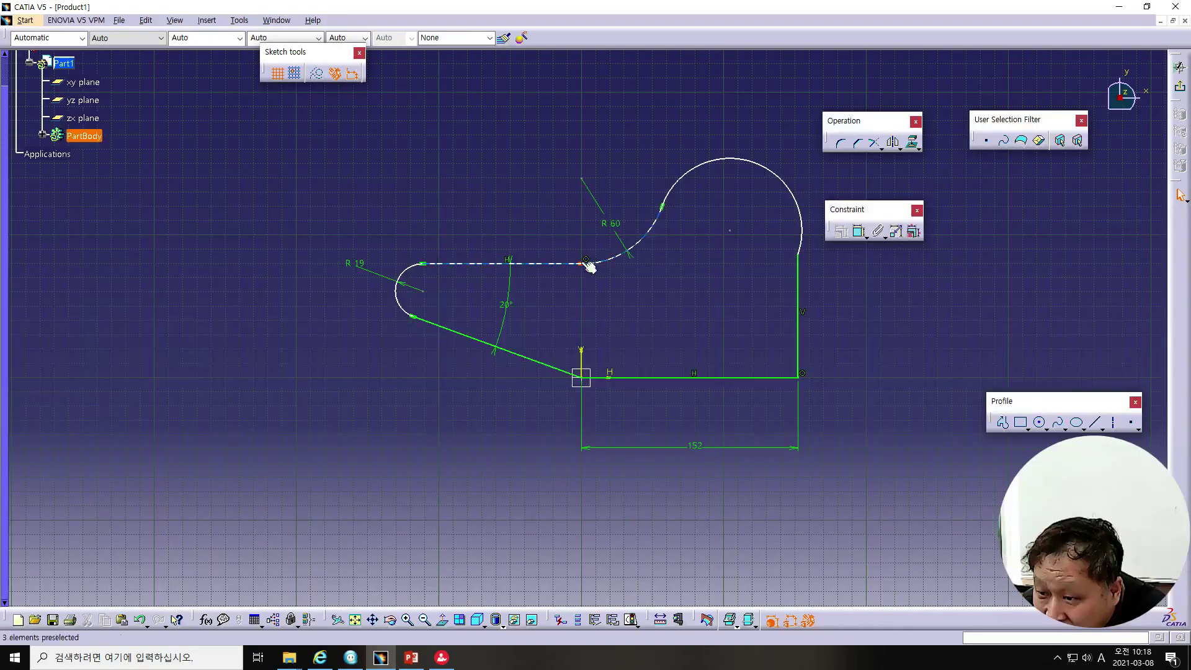
left_click(800, 255, "ctrl")
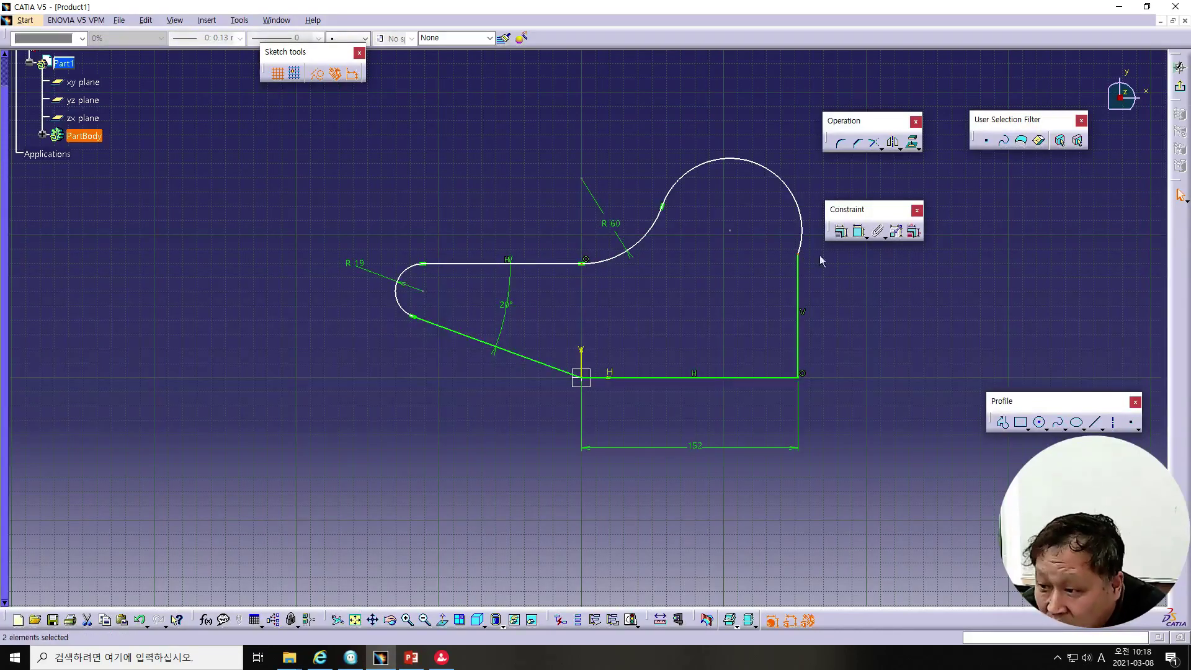
left_click(859, 232)
right_click(745, 227)
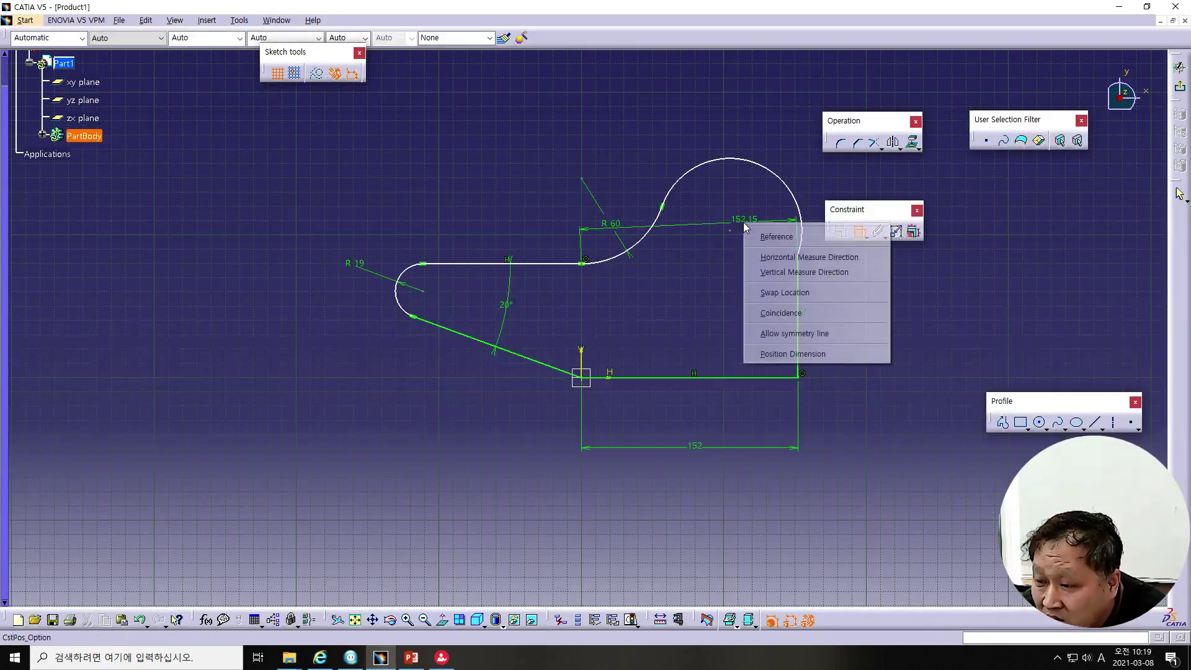
left_click(773, 257)
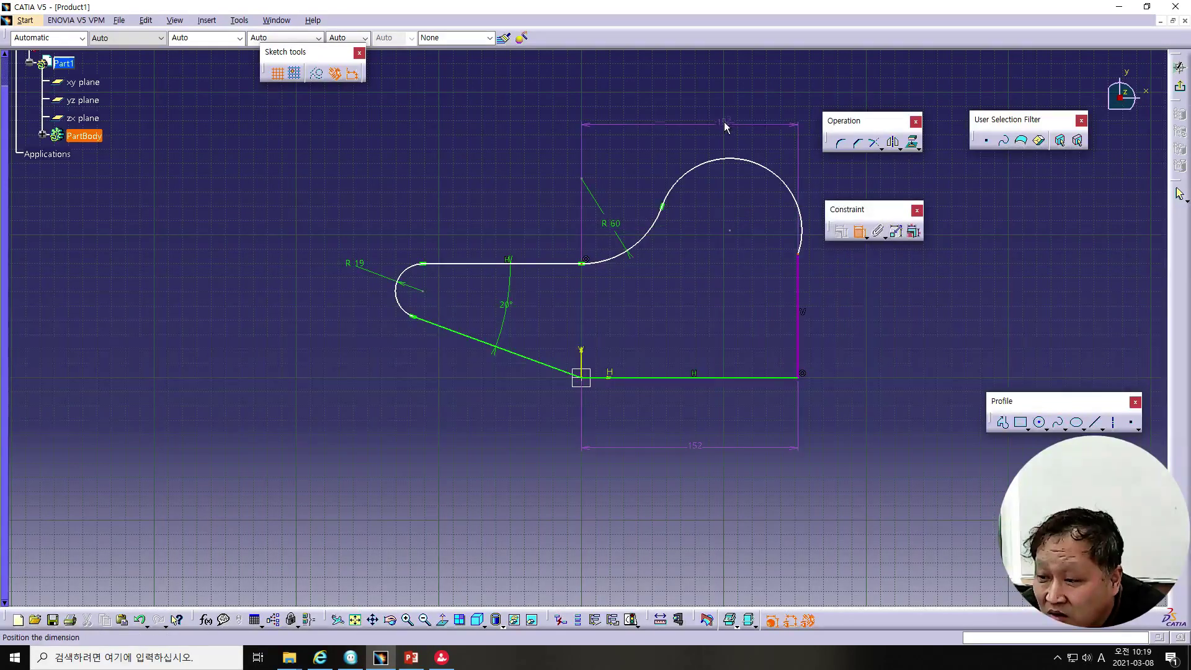
left_click(714, 115)
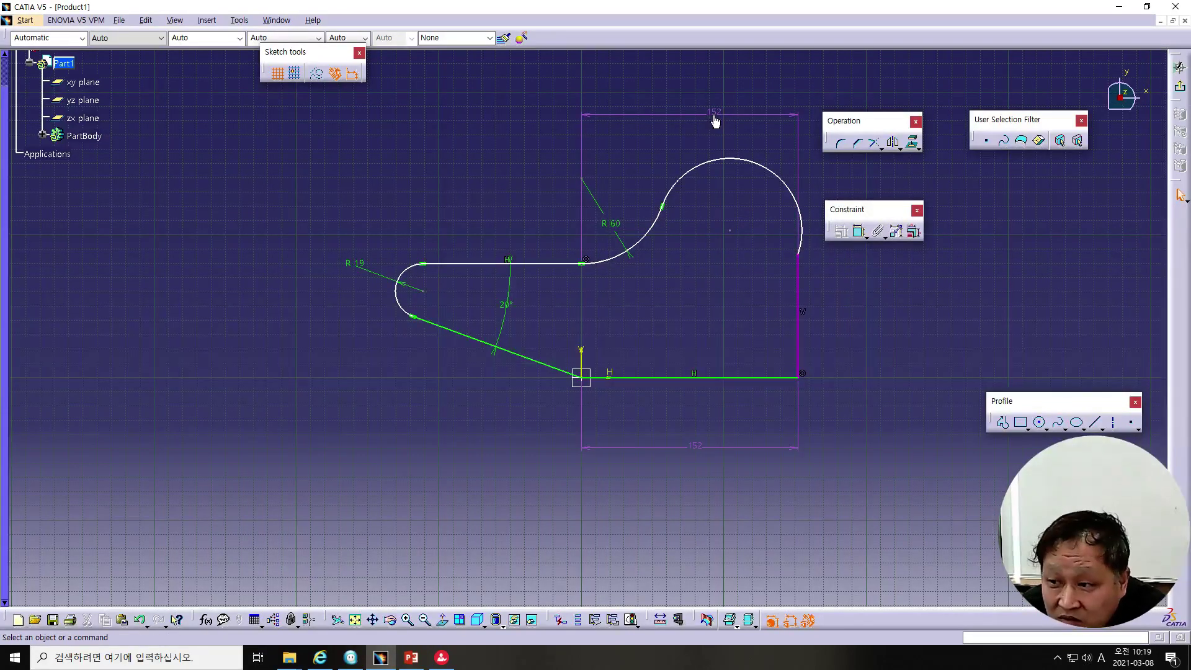
type("160")
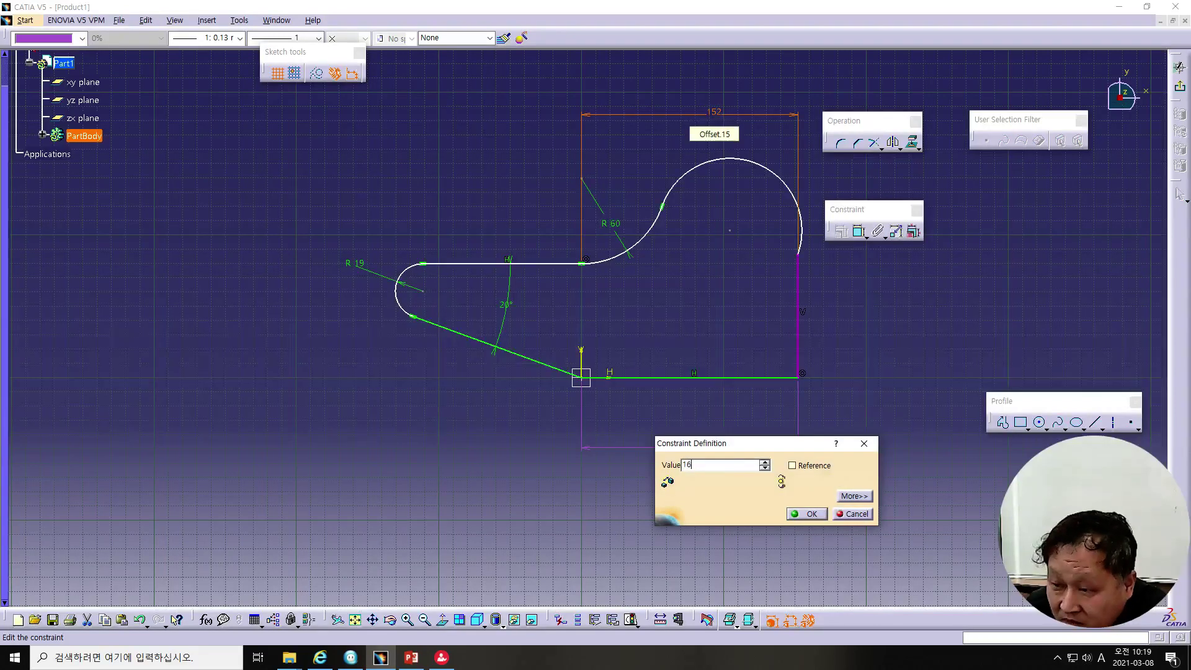
key("Return")
left_click(874, 345)
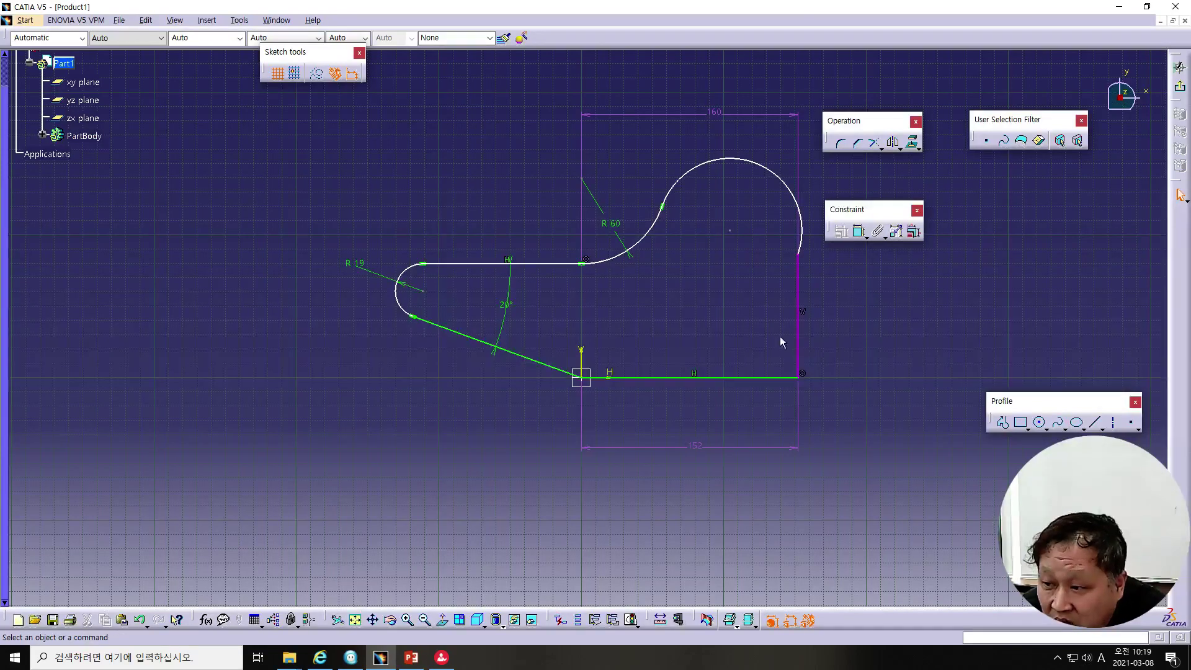
left_click(799, 336)
key("Delete")
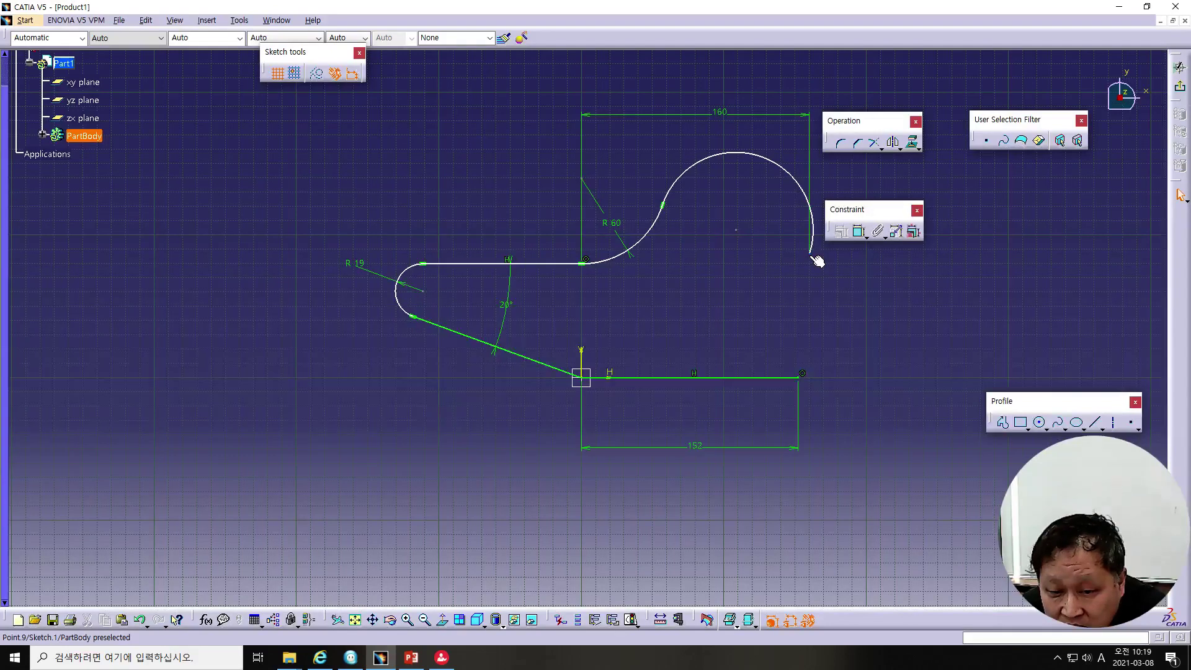
Pull the large arc's loose end upward and drag the R19 rounded end farther left
left_click_drag(818, 262, 737, 205)
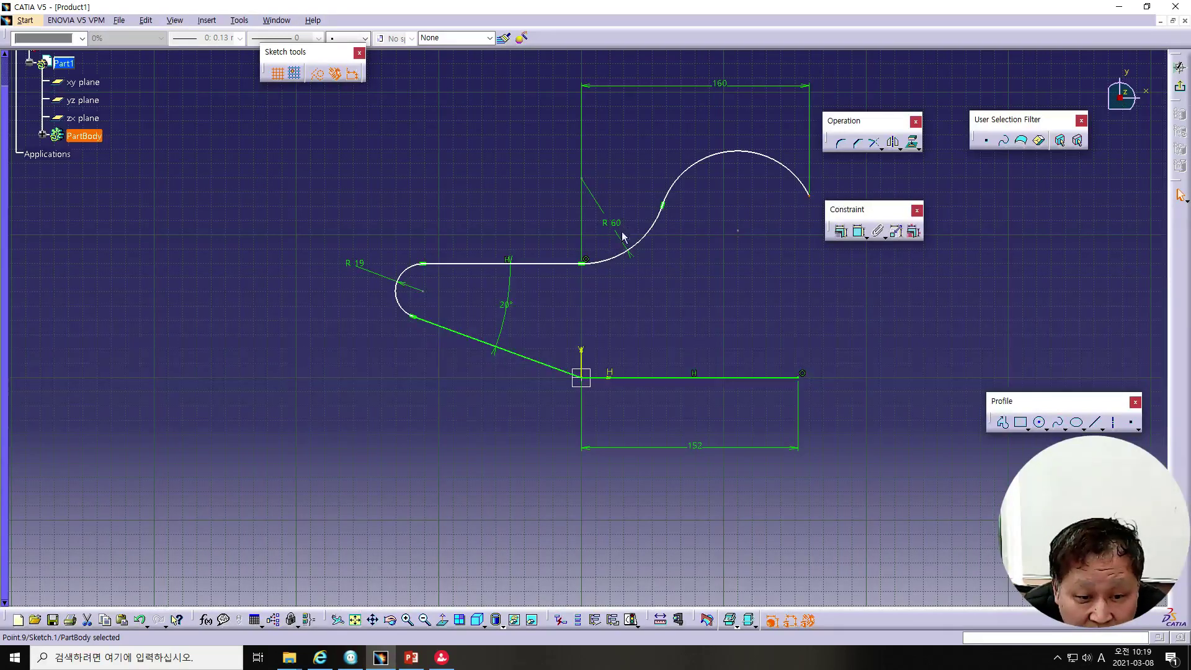
left_click_drag(396, 290, 290, 261)
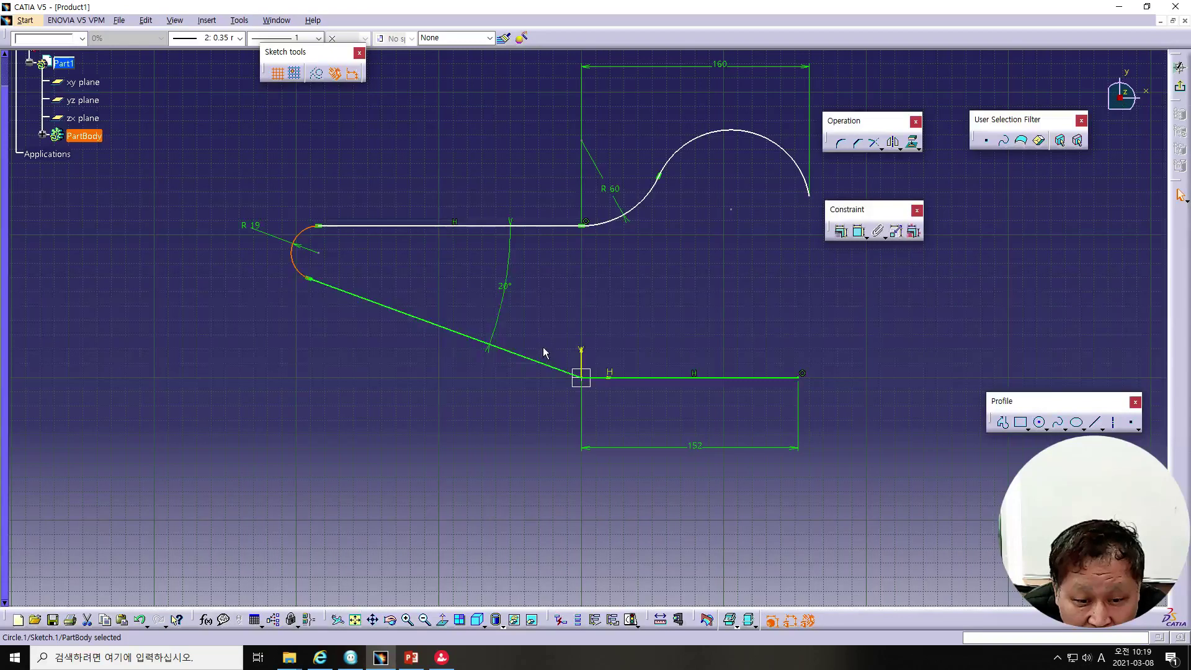
left_click(581, 227)
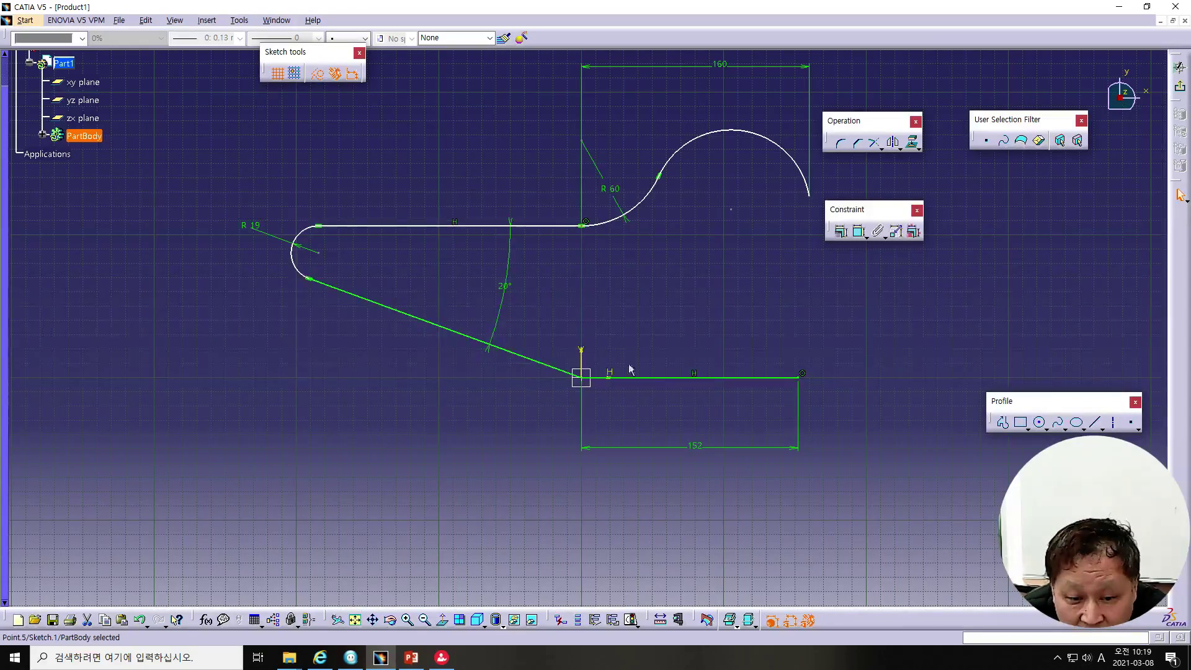
Constrain the top line's end point 101mm above the bottom line
left_click(694, 378, "ctrl")
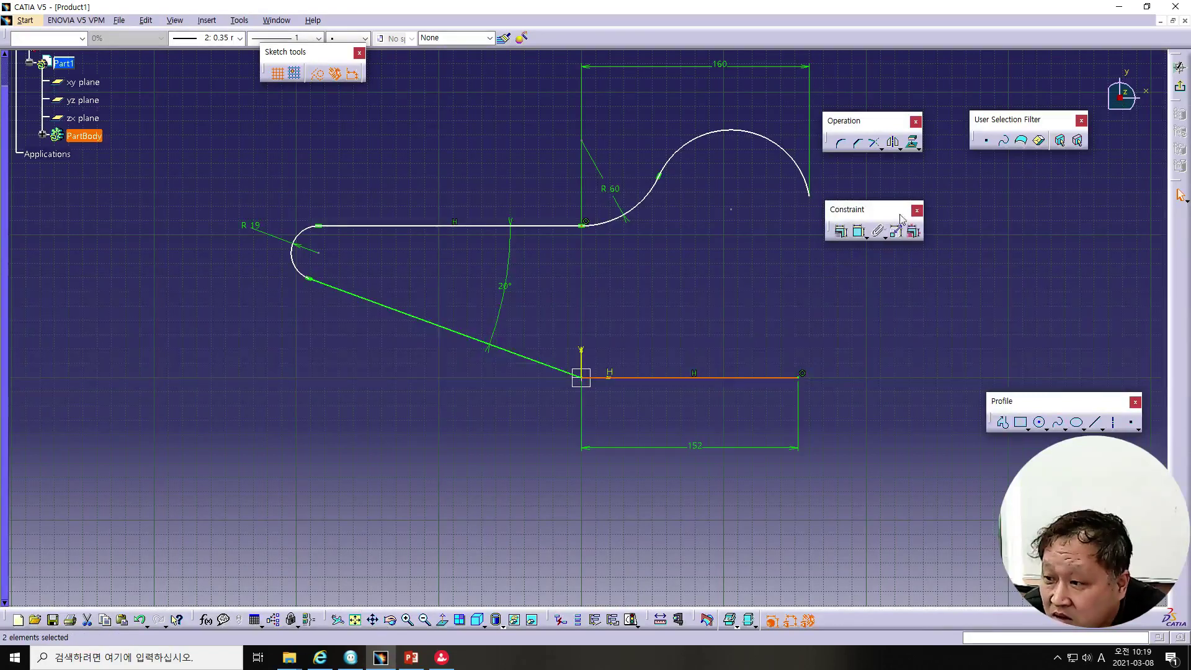
left_click(859, 231)
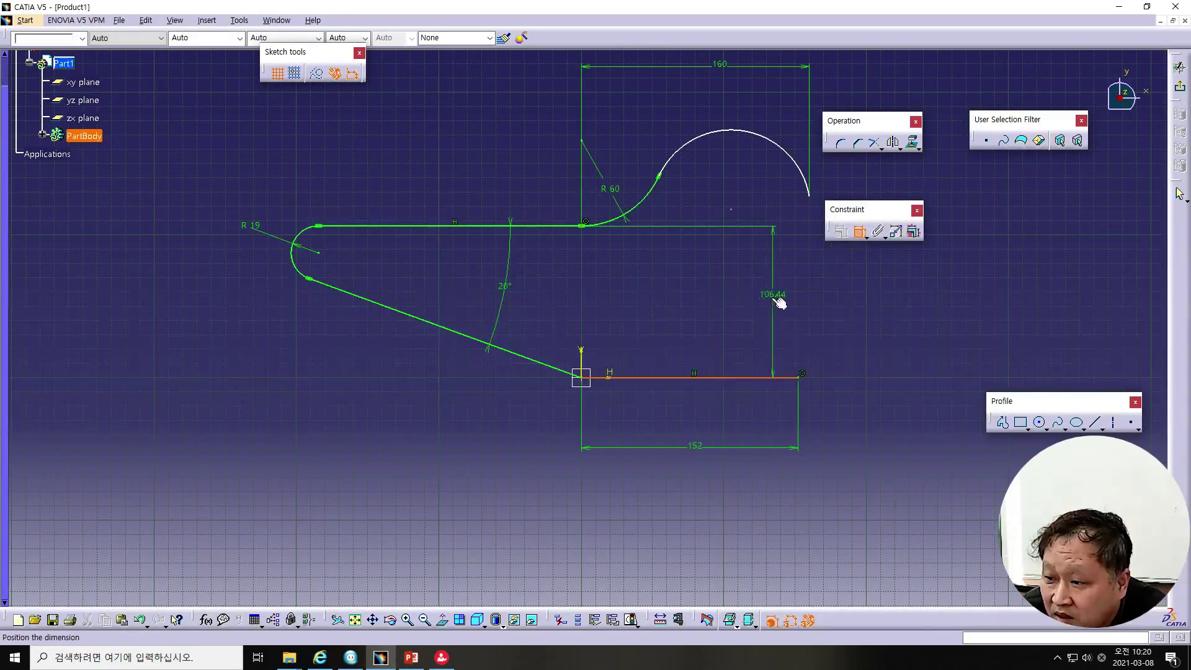
left_click(771, 299)
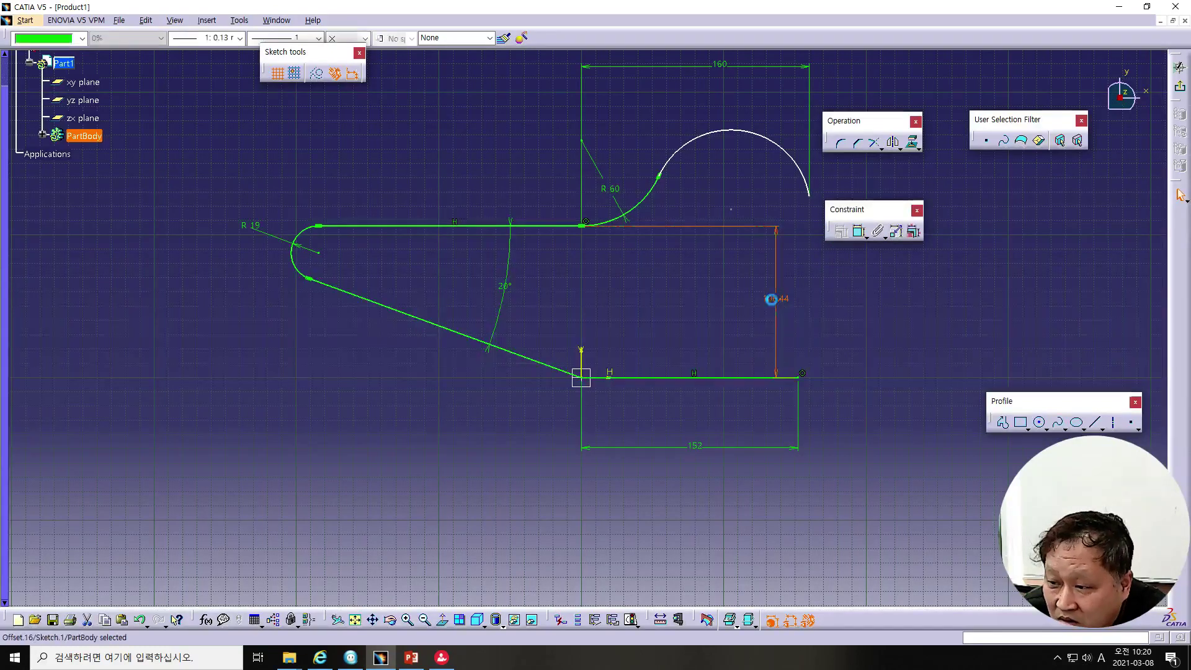
double_click(771, 299)
type("101mm")
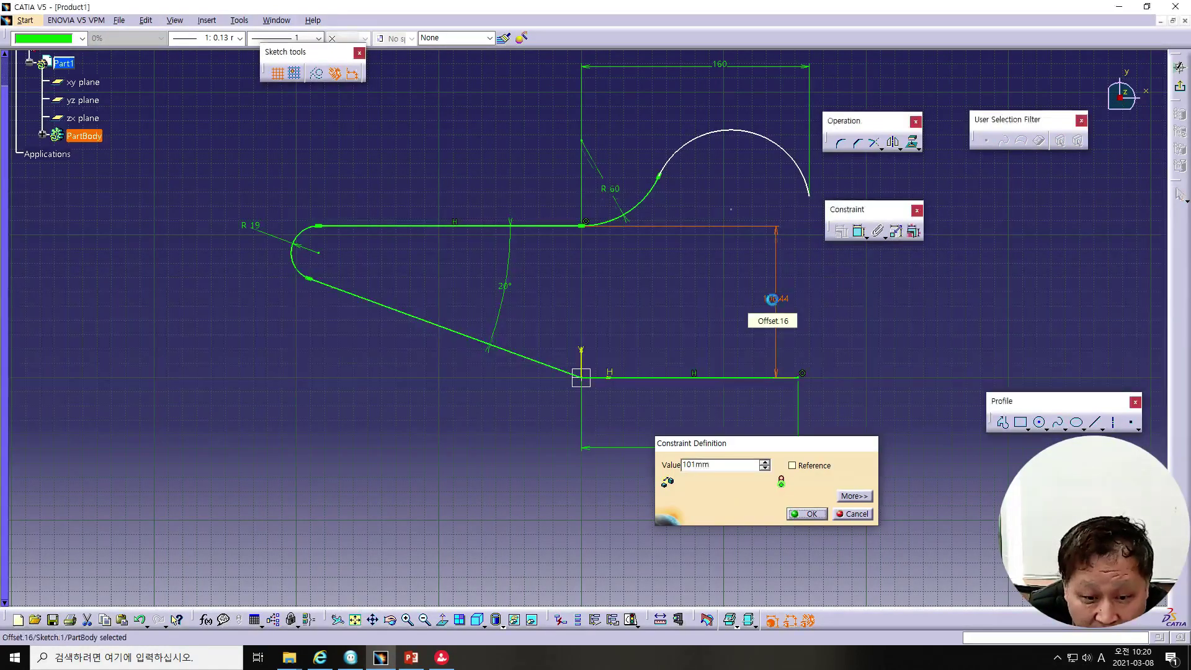
key("Return")
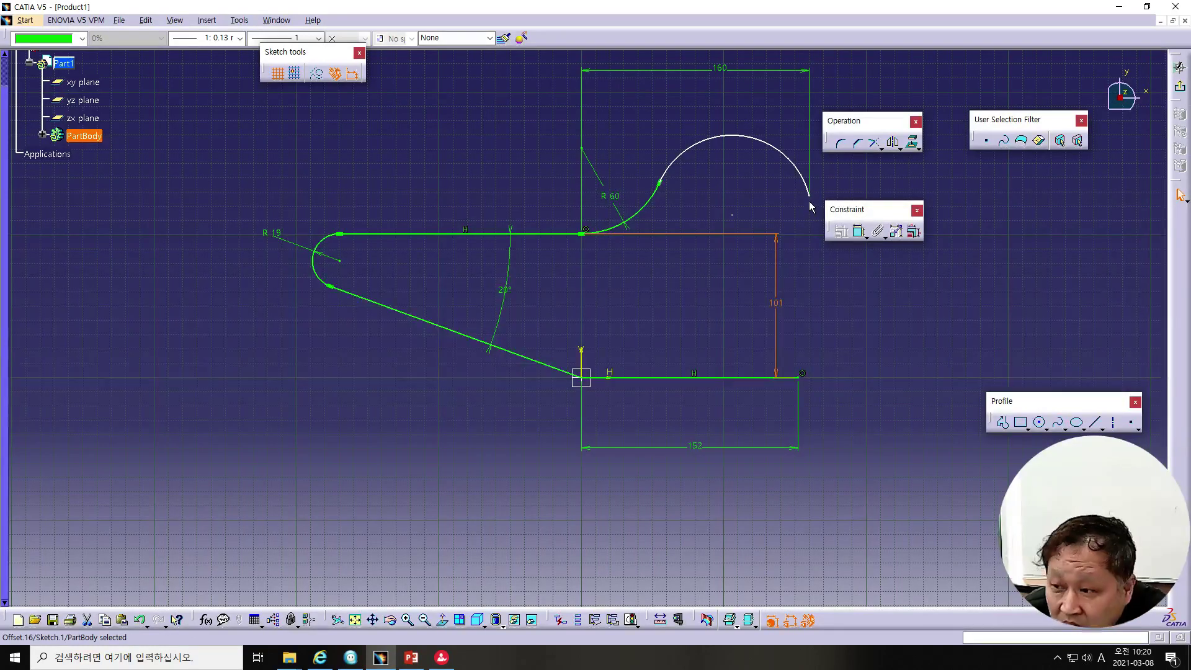
Move the big arc's free end so the right edge drops to the bottom corner
left_click(810, 198)
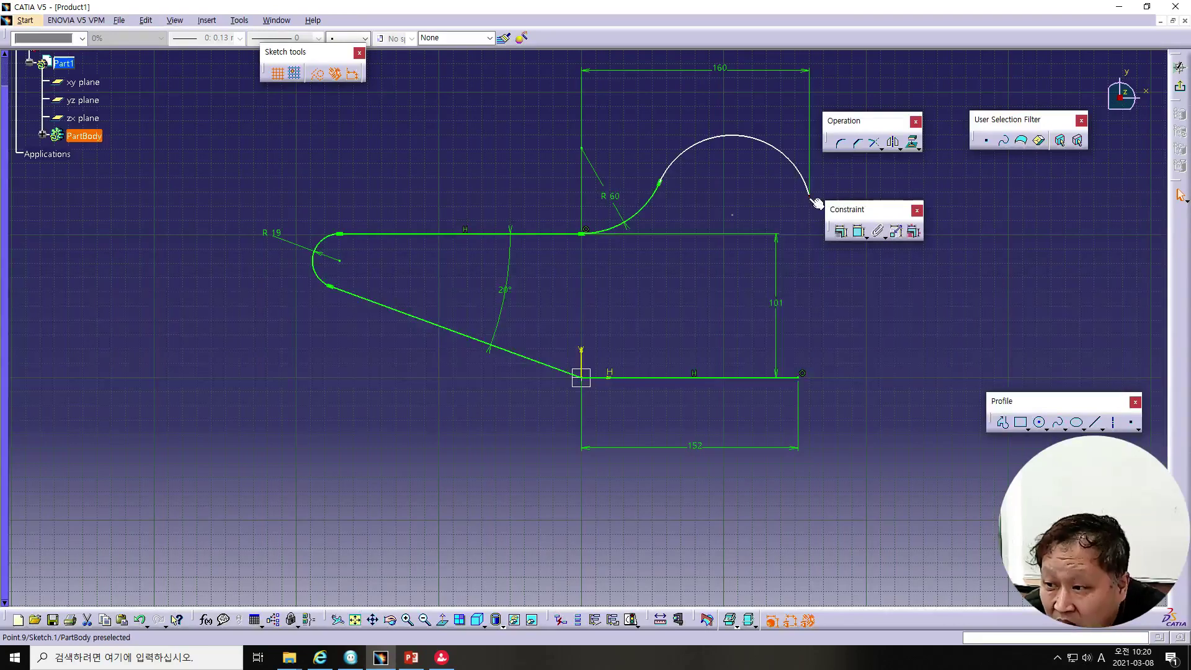
mouse_move(808, 198)
left_mouse_down()
mouse_move(755, 153)
mouse_move(690, 202)
left_mouse_up()
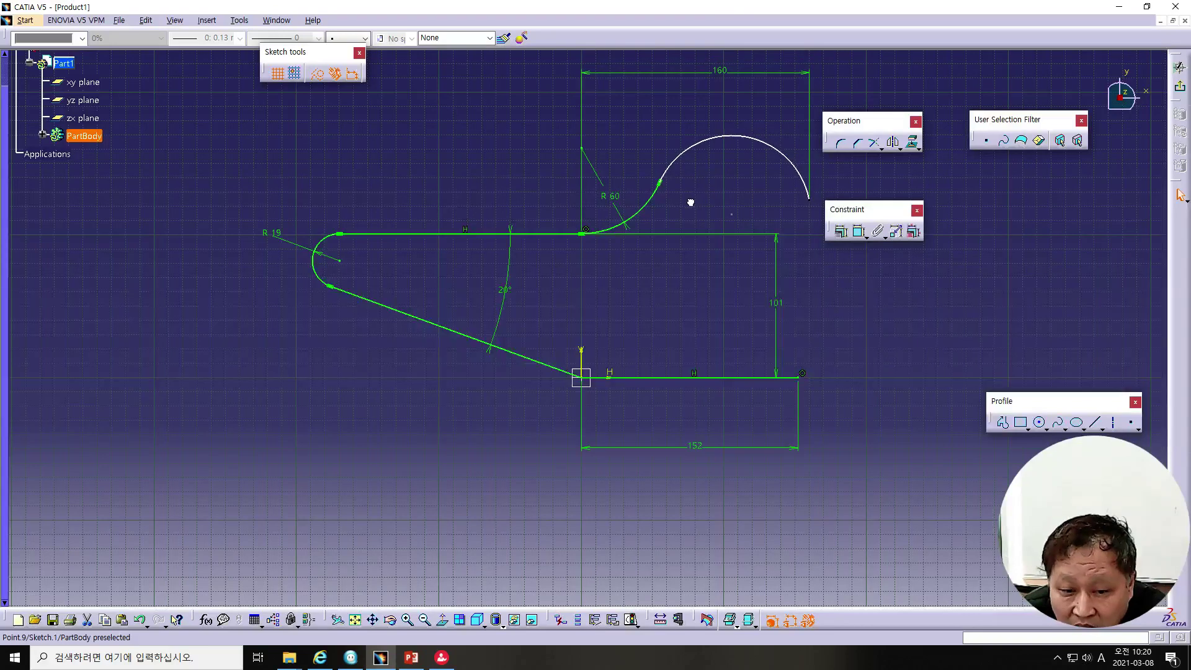
left_click(620, 195)
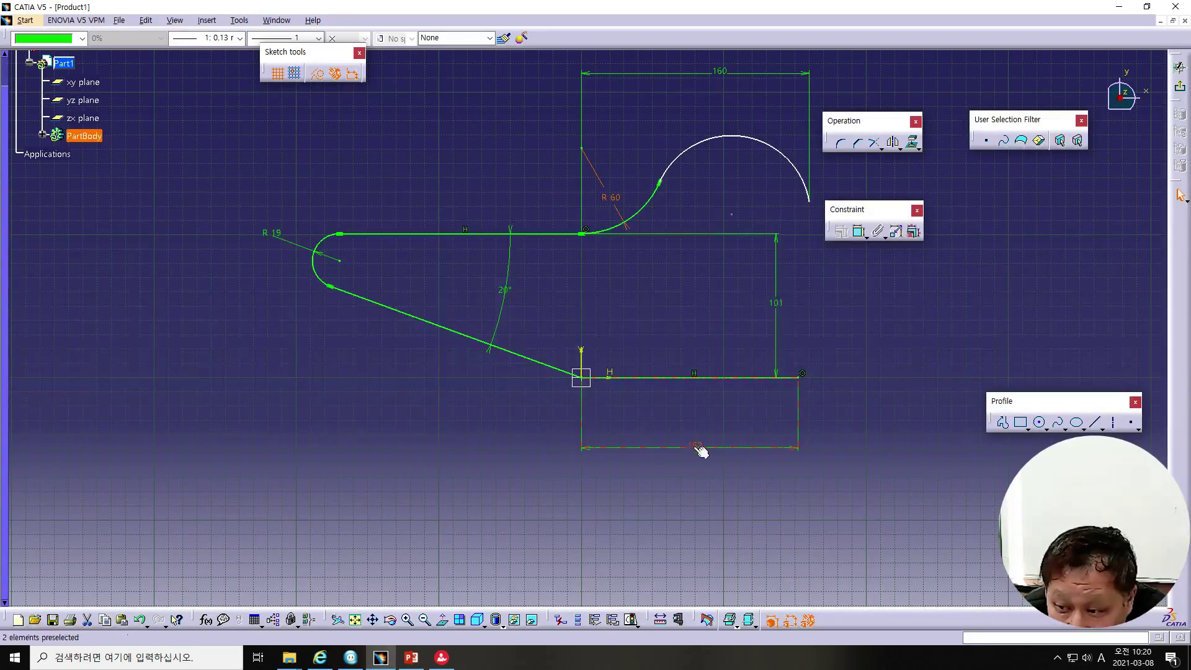
left_click(847, 403)
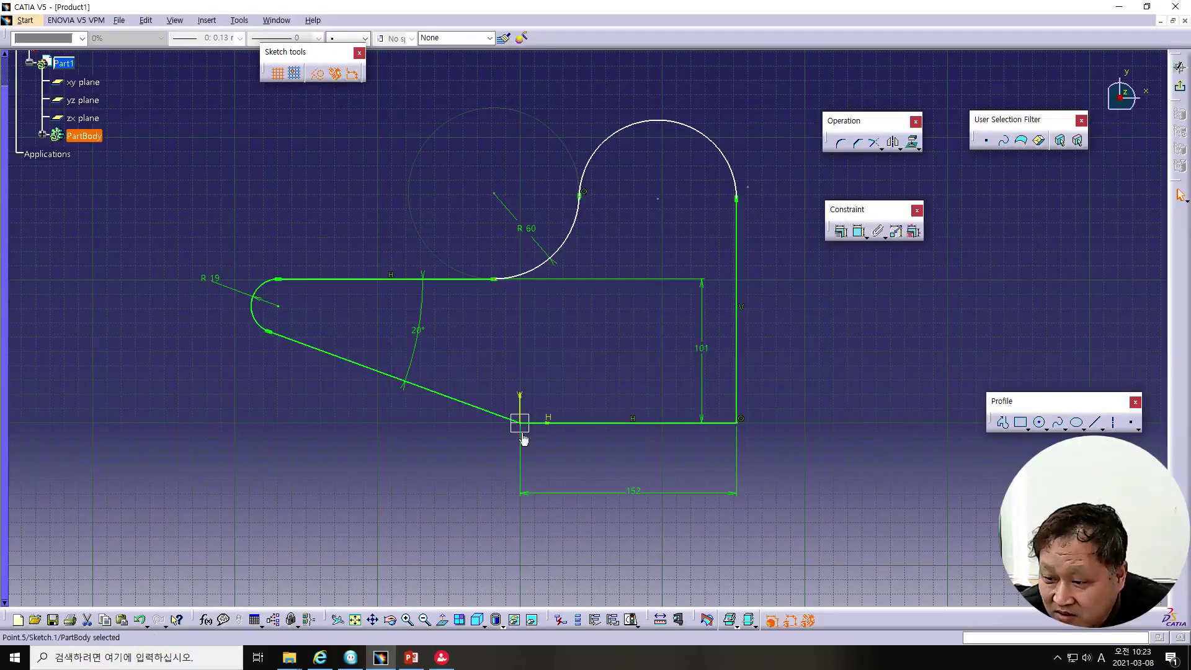
Set the horizontal span from the R60 tangent point to the right edge to 160
mouse_move(494, 279)
left_mouse_down()
mouse_move(477, 281)
mouse_move(503, 285)
left_mouse_up()
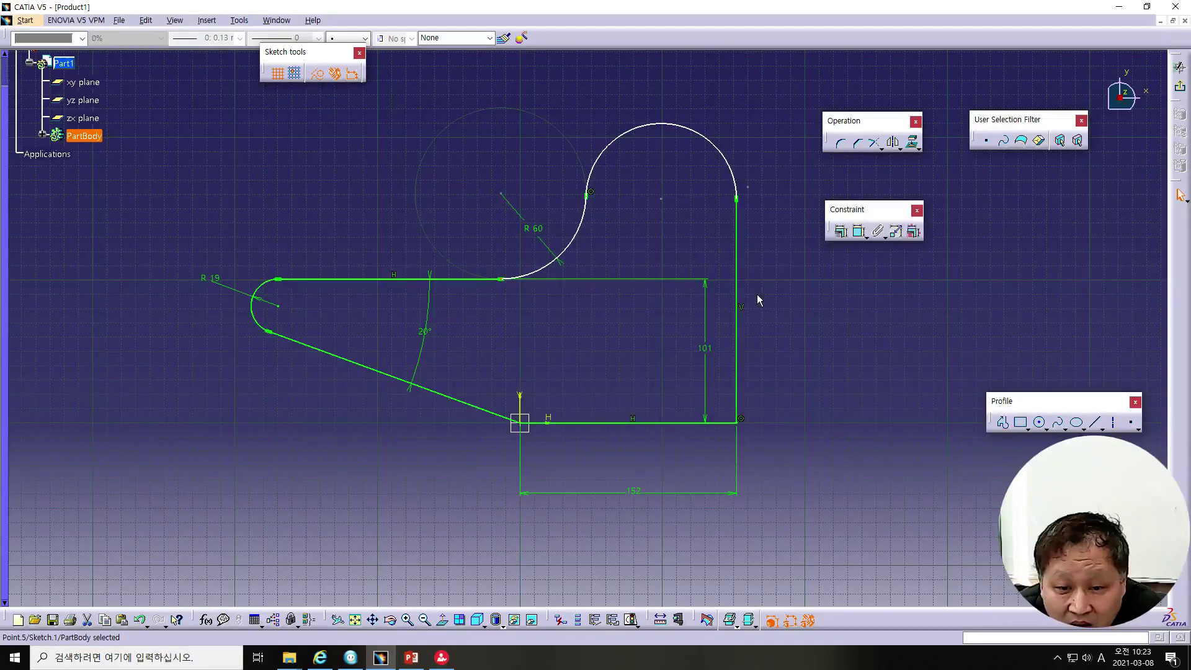
left_click(738, 351)
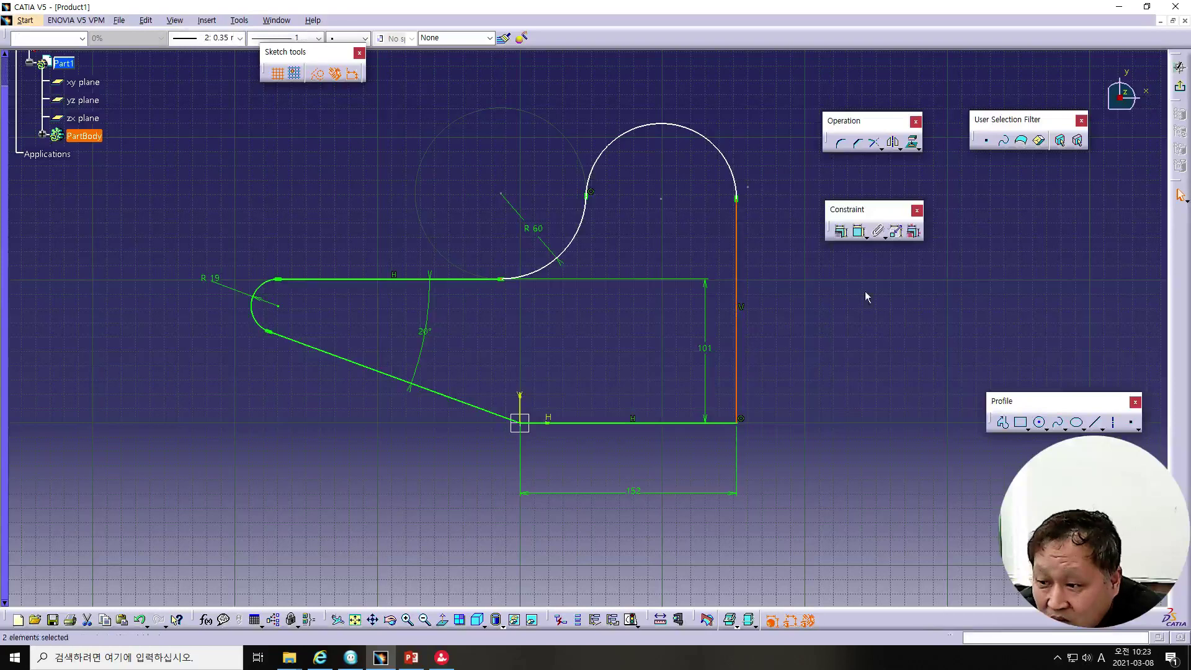
left_click(860, 231)
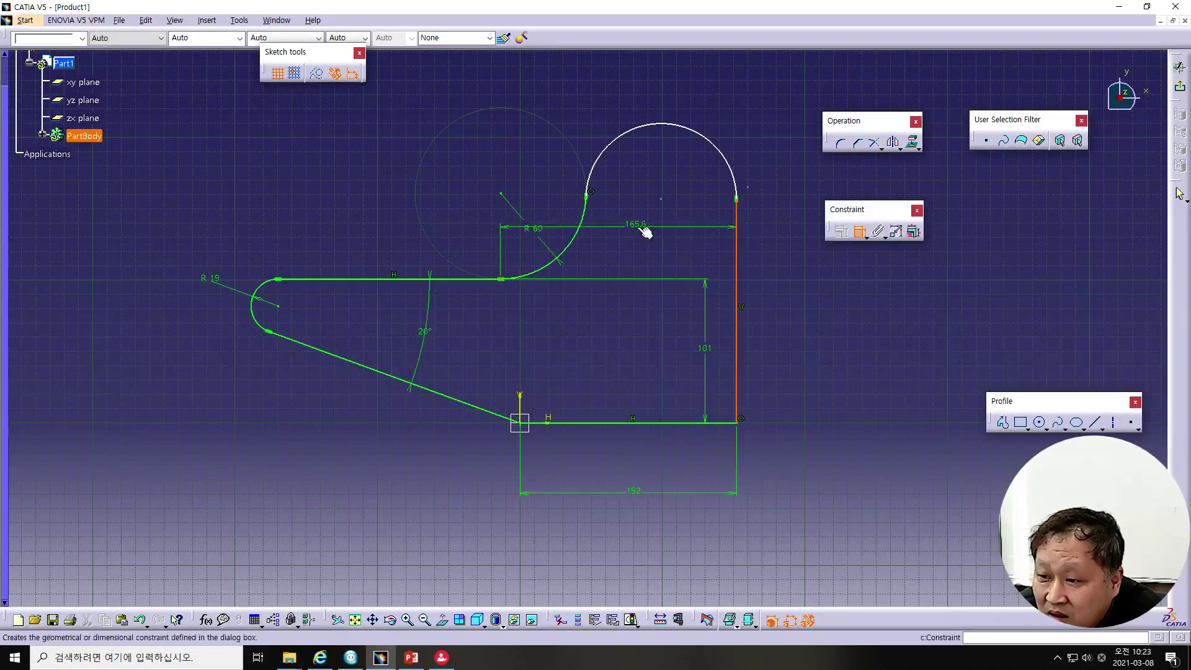
left_click(644, 230)
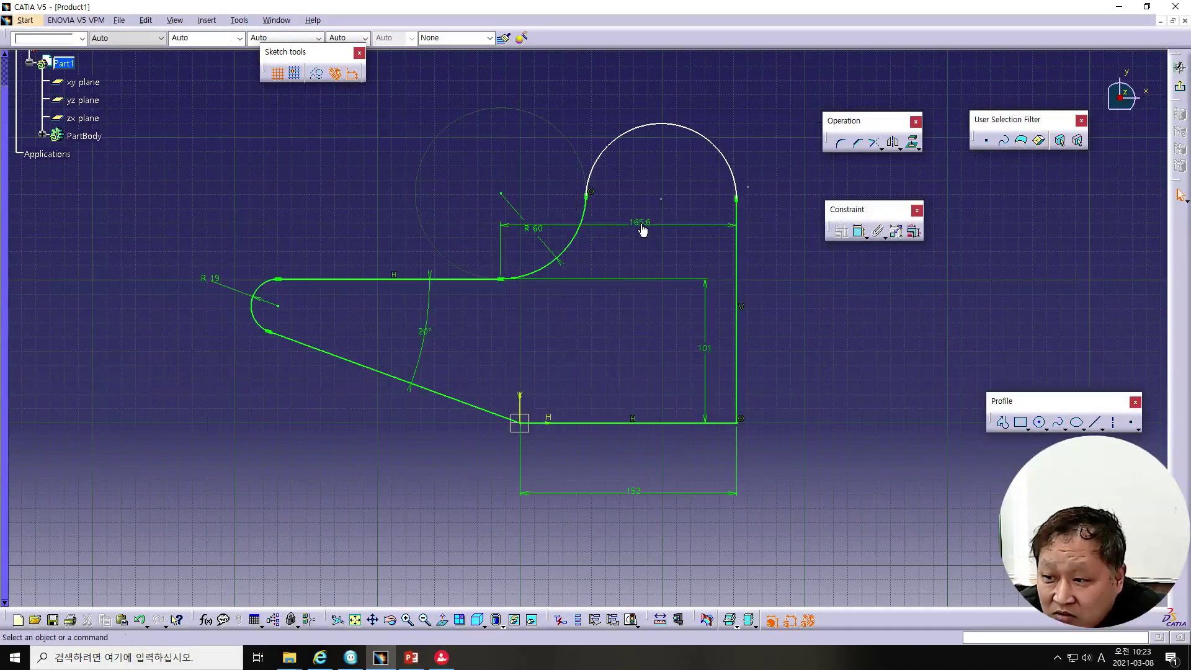
double_click(644, 230)
type("160")
key("Return")
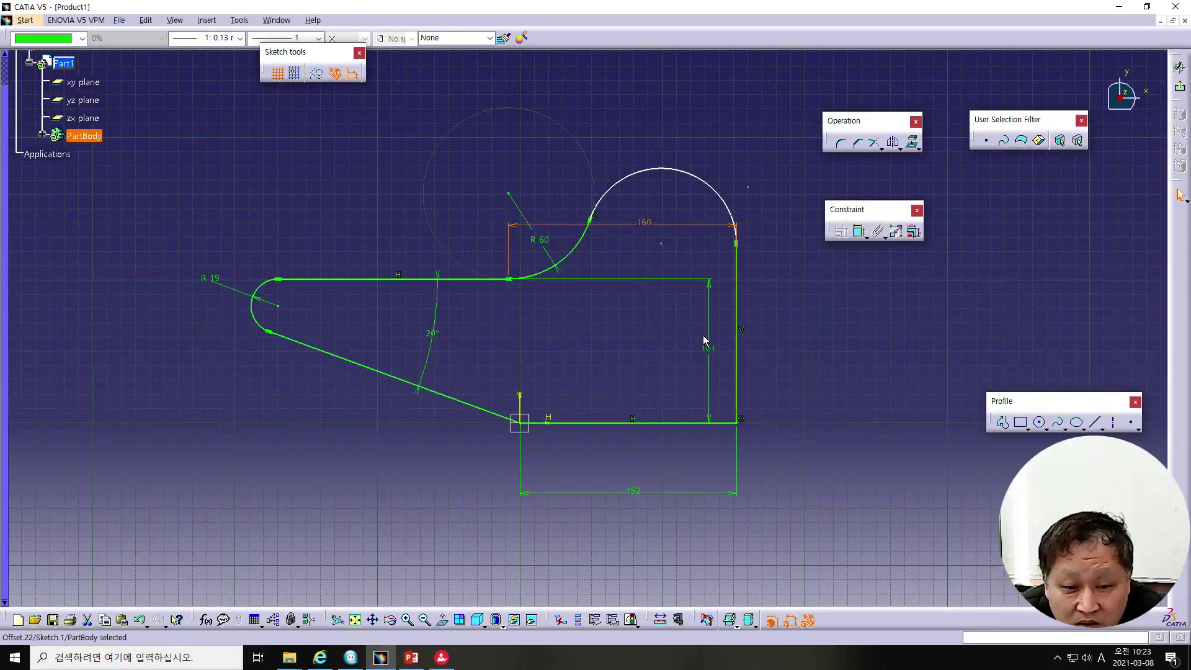
Dimension the right edge's top end 157 above the bottom line
left_click(737, 243)
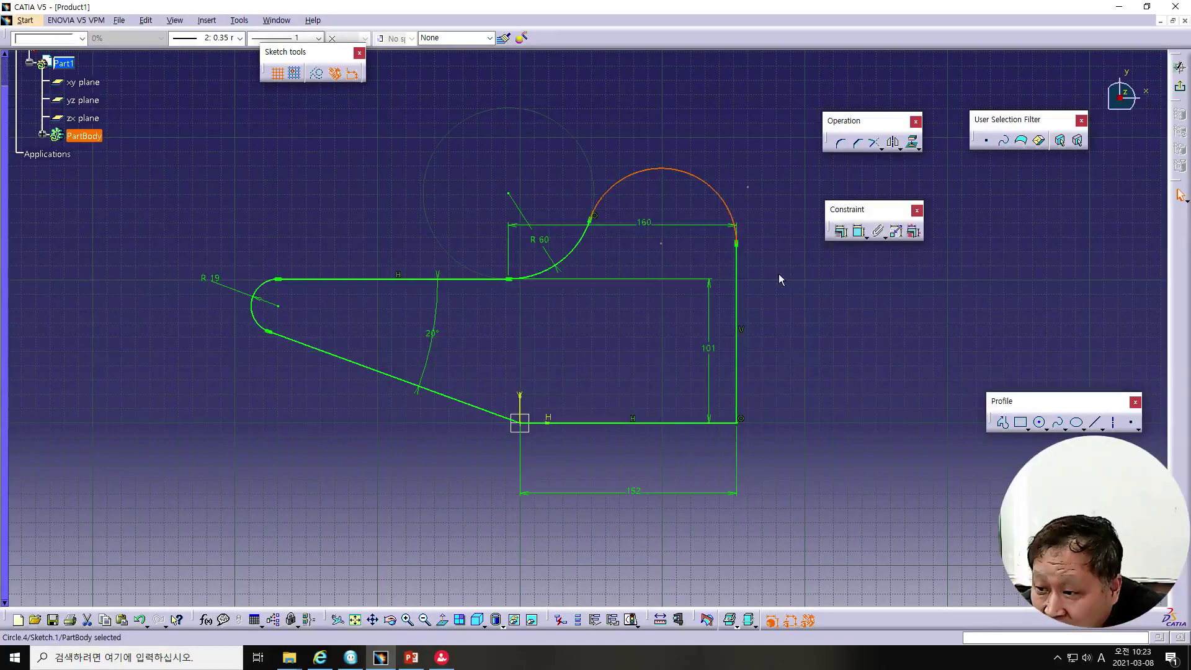
left_click(766, 257)
left_click(737, 243)
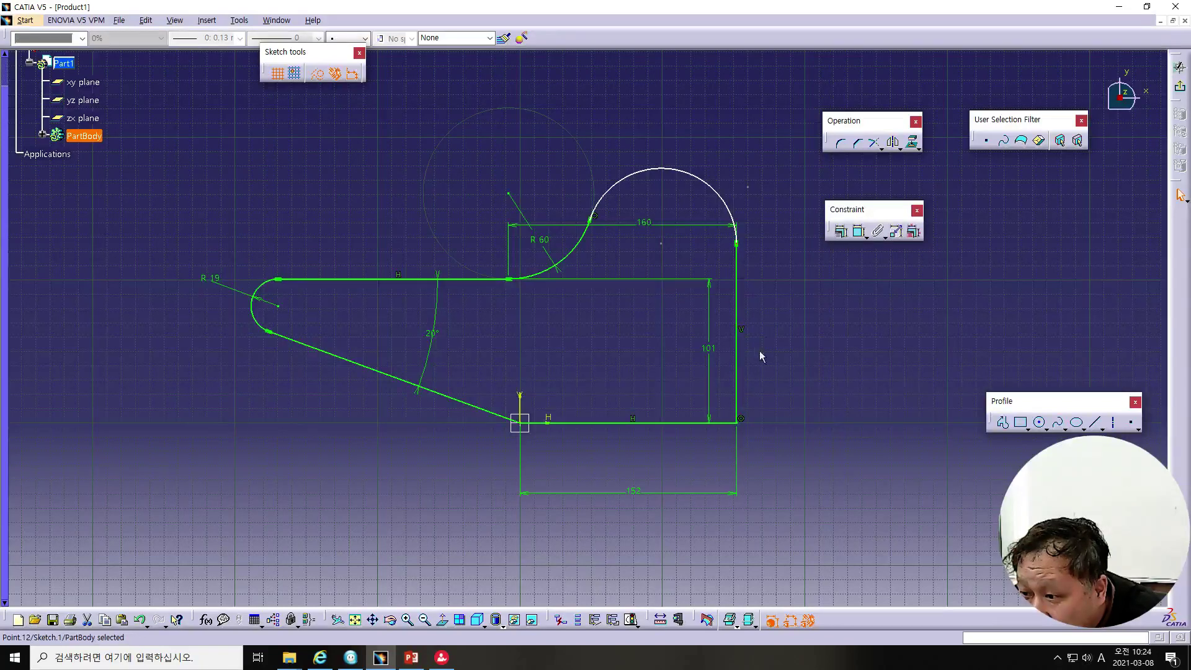
left_click(696, 422, "ctrl")
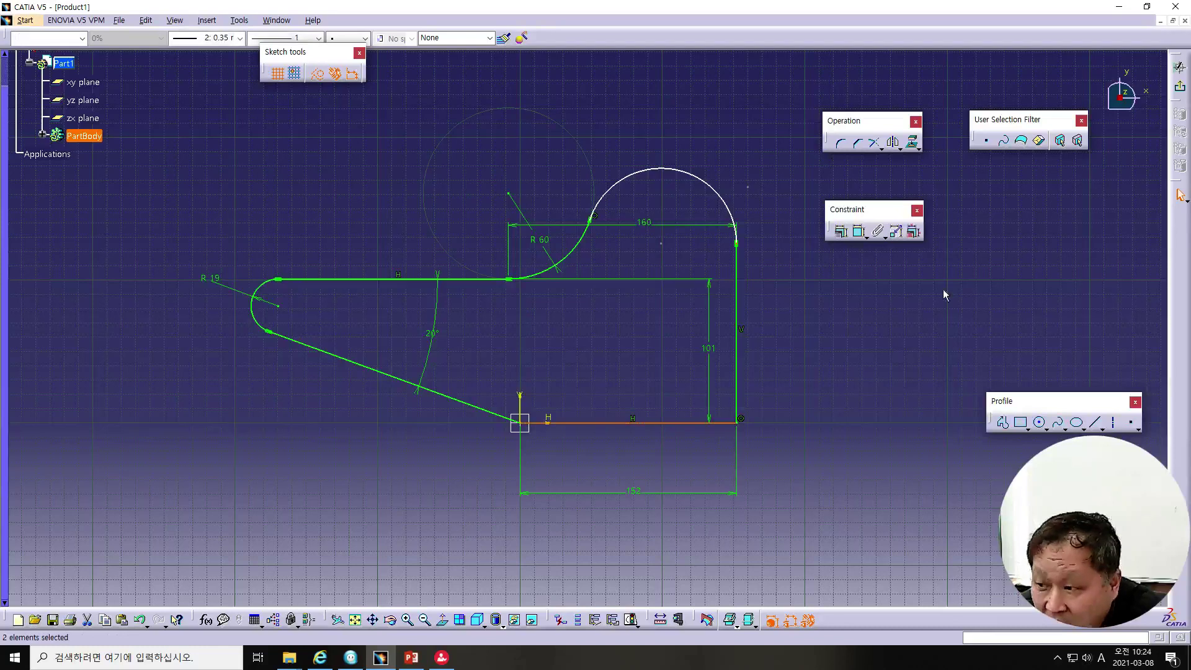
left_click(858, 231)
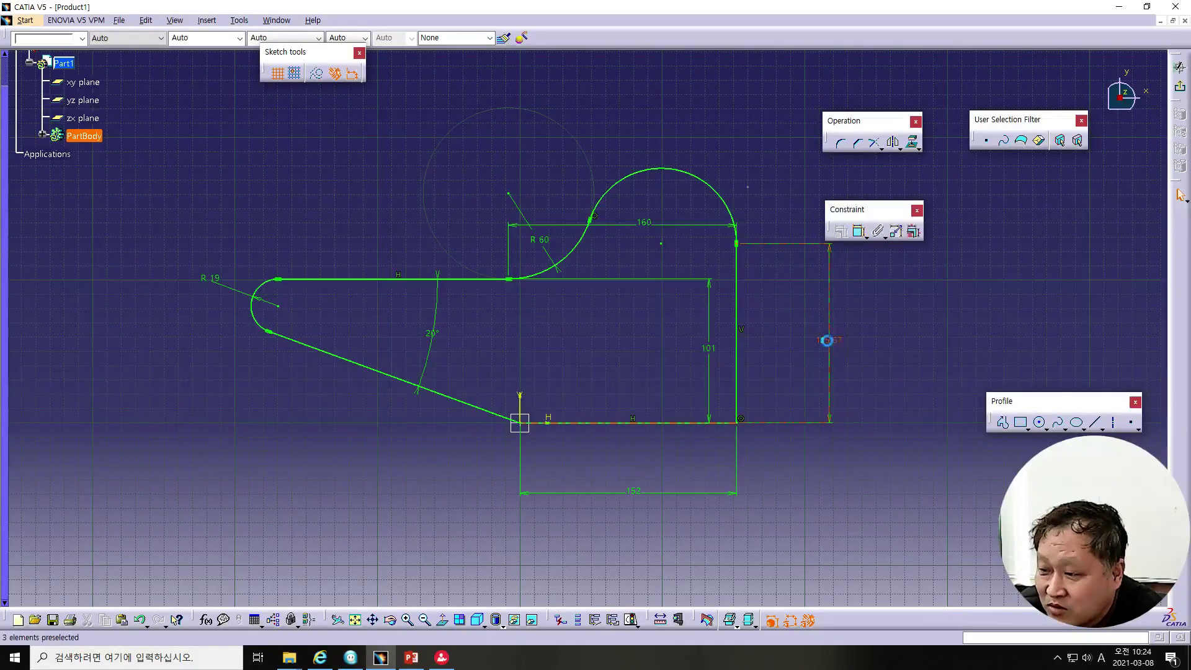
left_click(827, 340)
double_click(829, 340)
type("157")
key("Return")
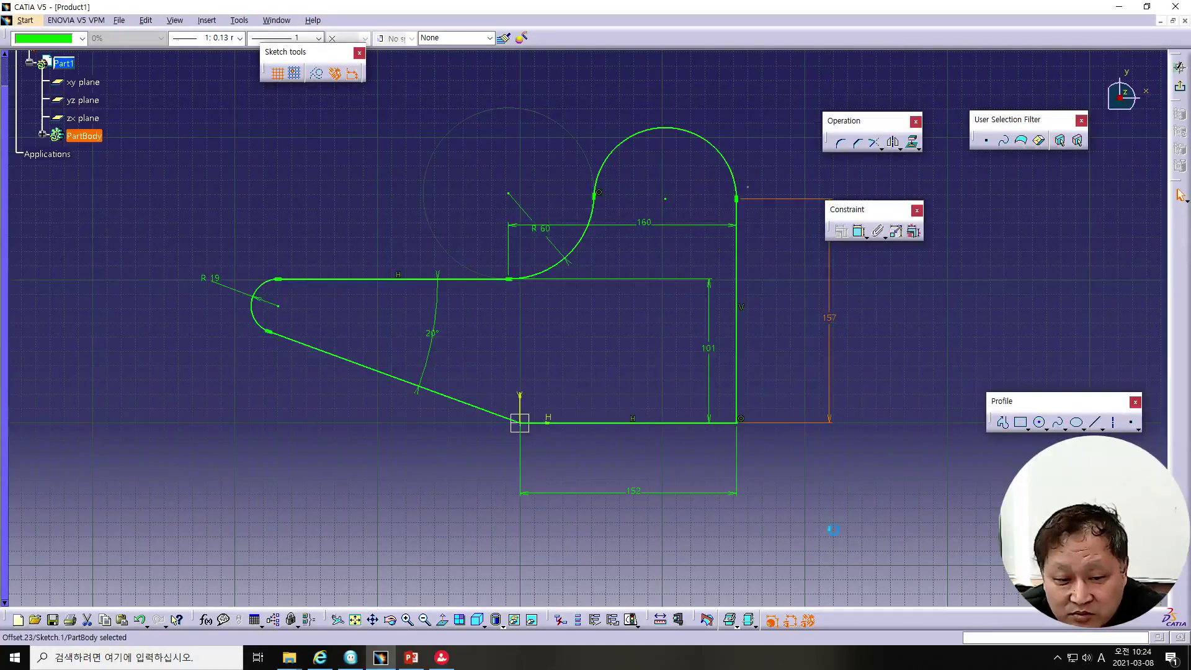
left_click(834, 532)
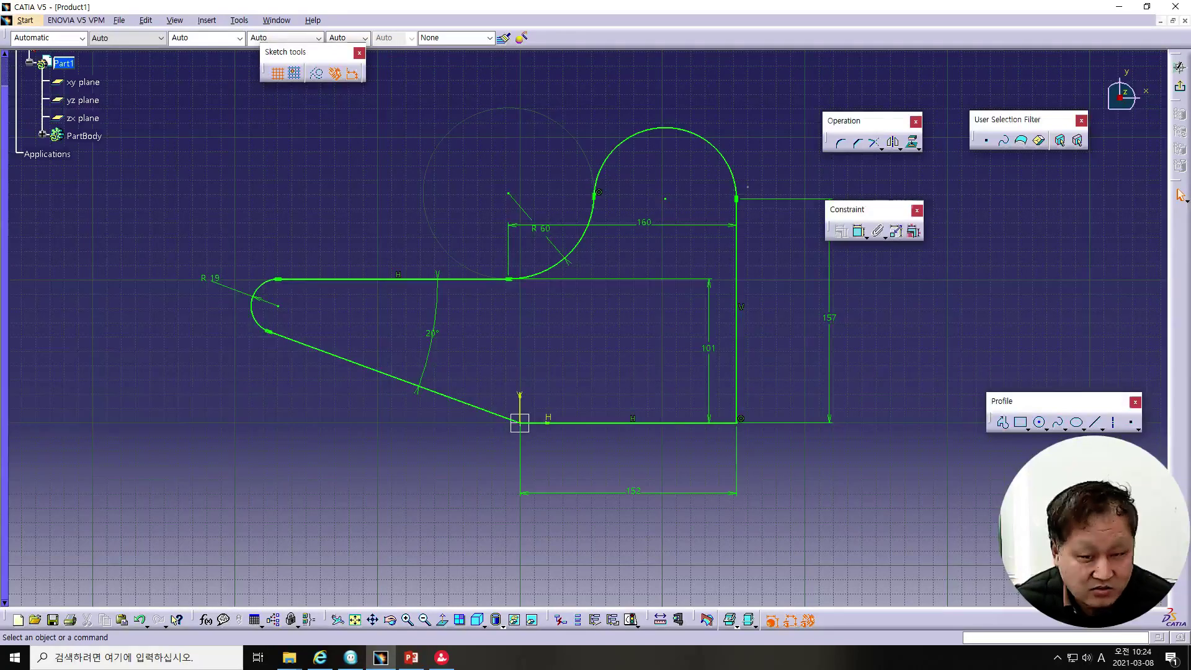
Compare the R19/R60/20°/152/160/101/157 outline against the reference PowerPoint slide, then open CATIA's Tools menu
left_click(410, 656)
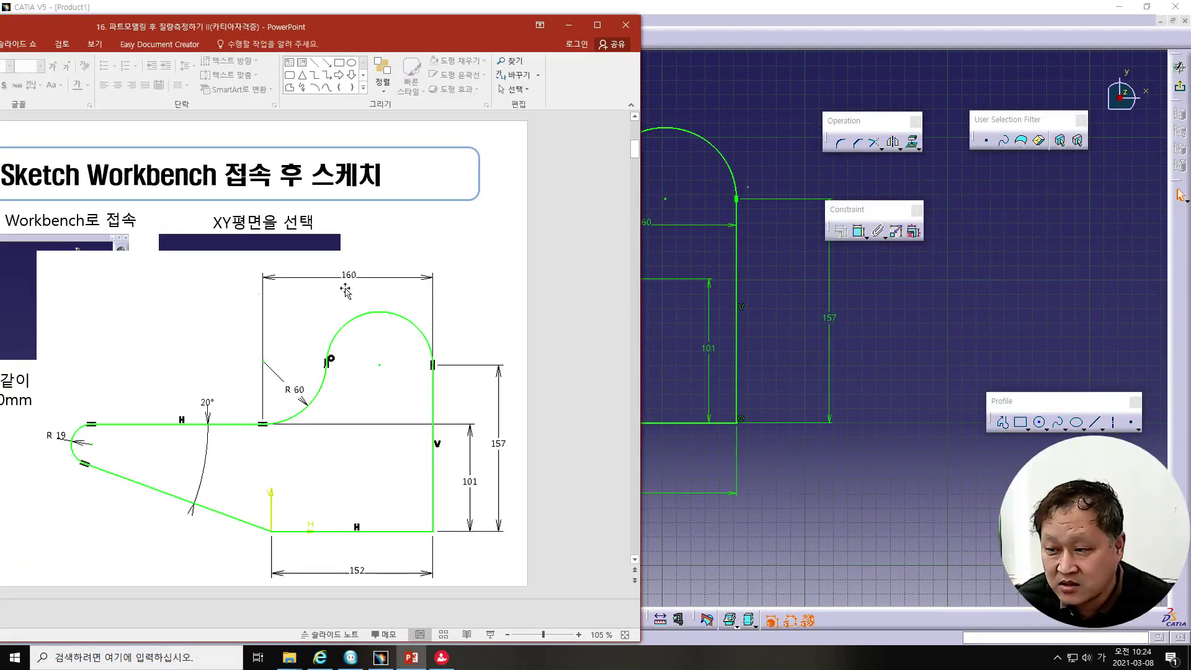
left_click(568, 25)
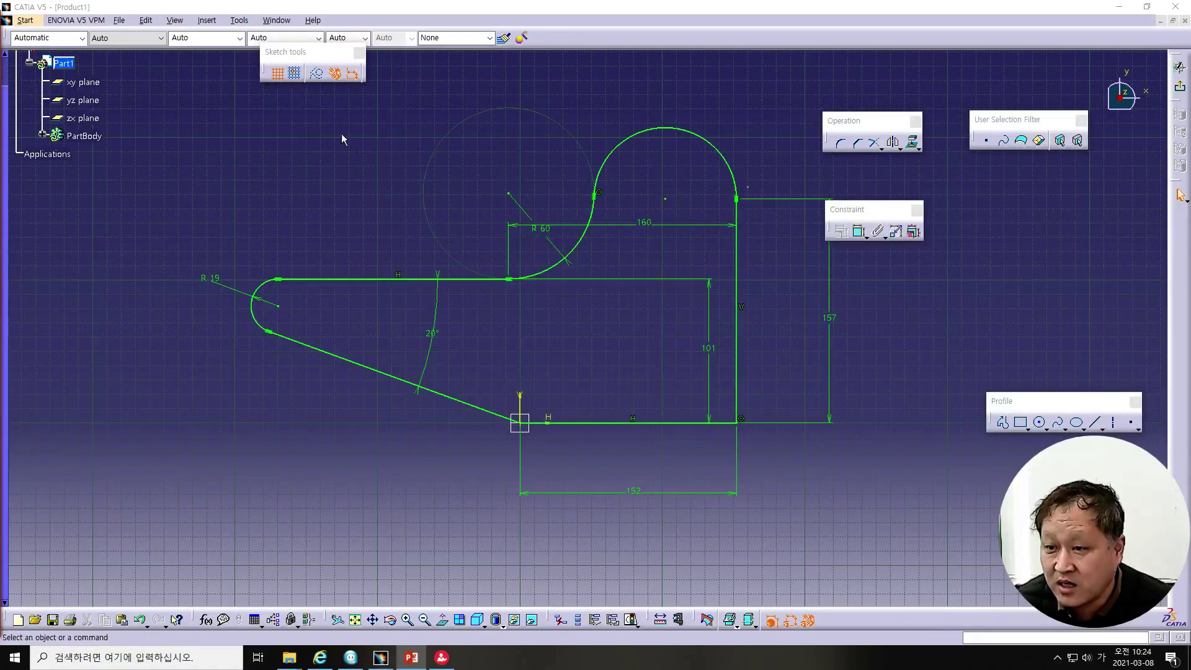
left_click(276, 21)
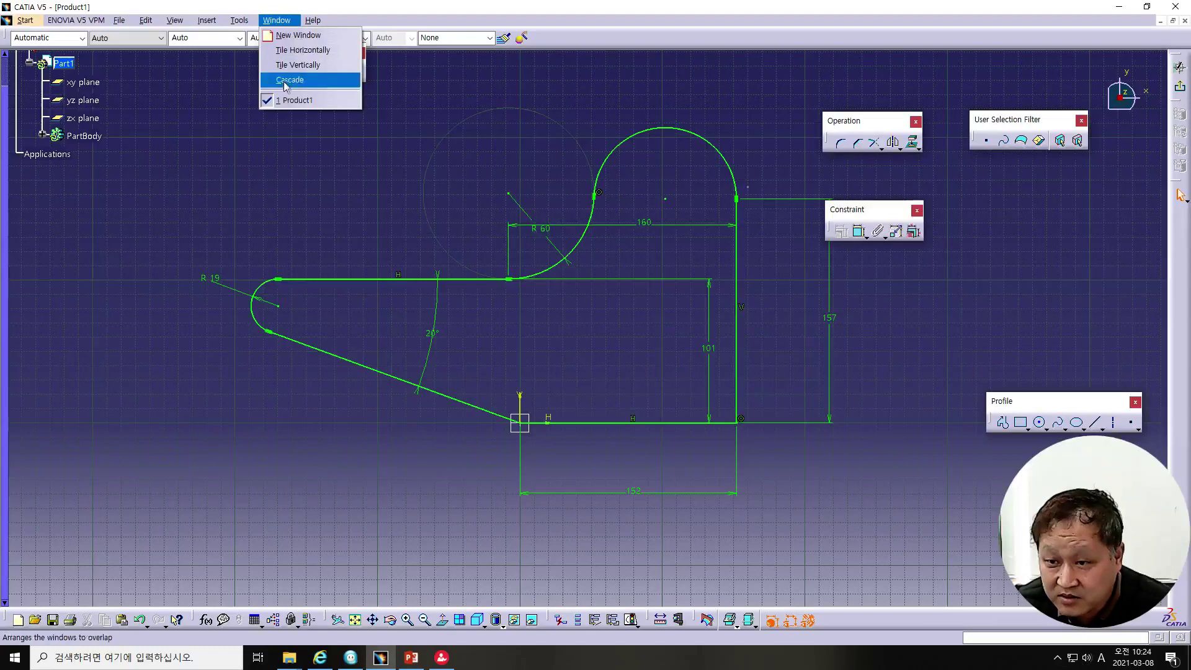
Confirm with Sketch Analysis that the profile is closed with 7 curves, then exit the Sketcher
mouse_move(239, 21)
left_click(263, 206)
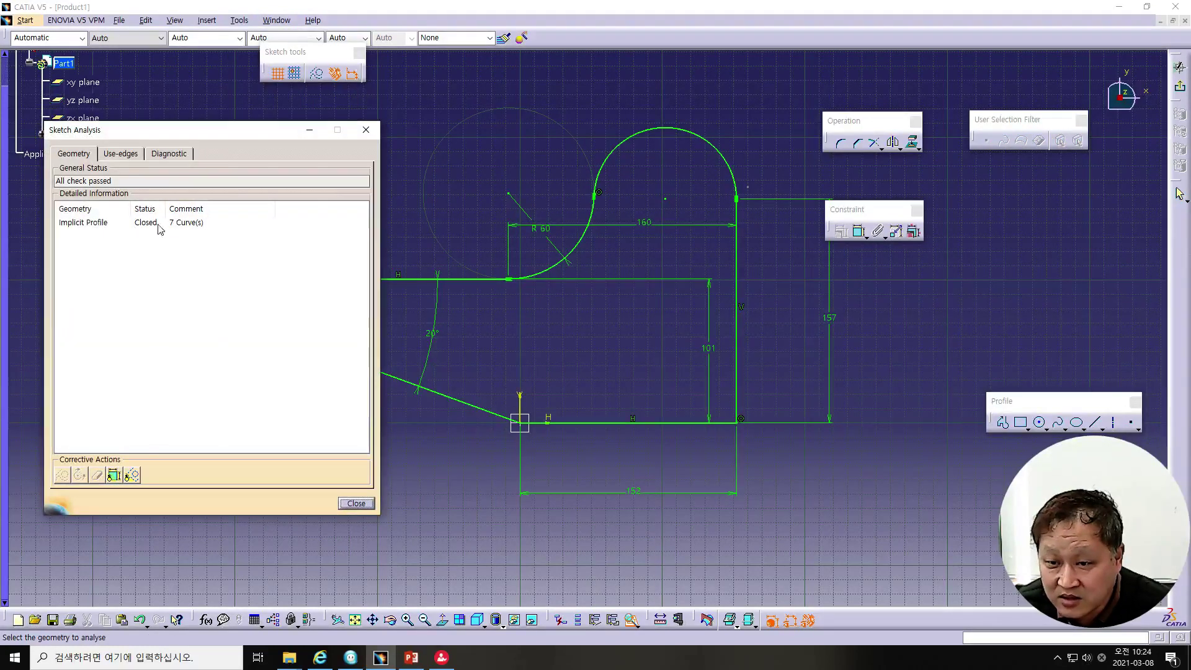
left_click(137, 224)
left_click(371, 506)
left_click(1179, 195)
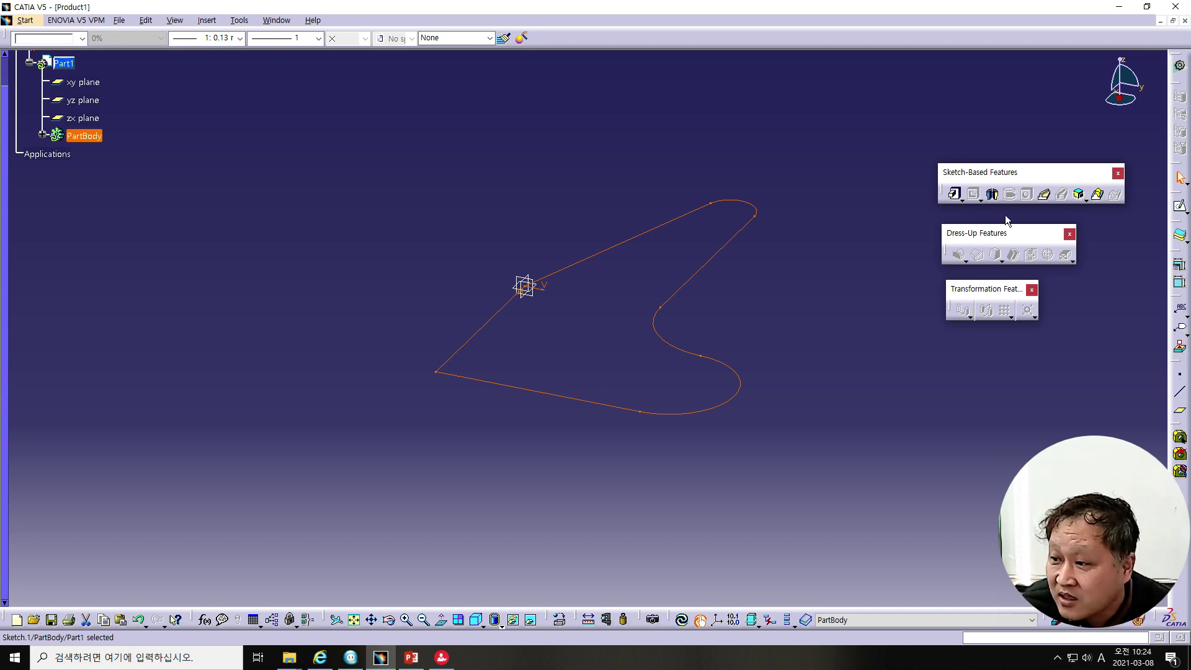
Pad the profile 20 mm into a plate and start a new sketch on its top face
left_click(955, 196)
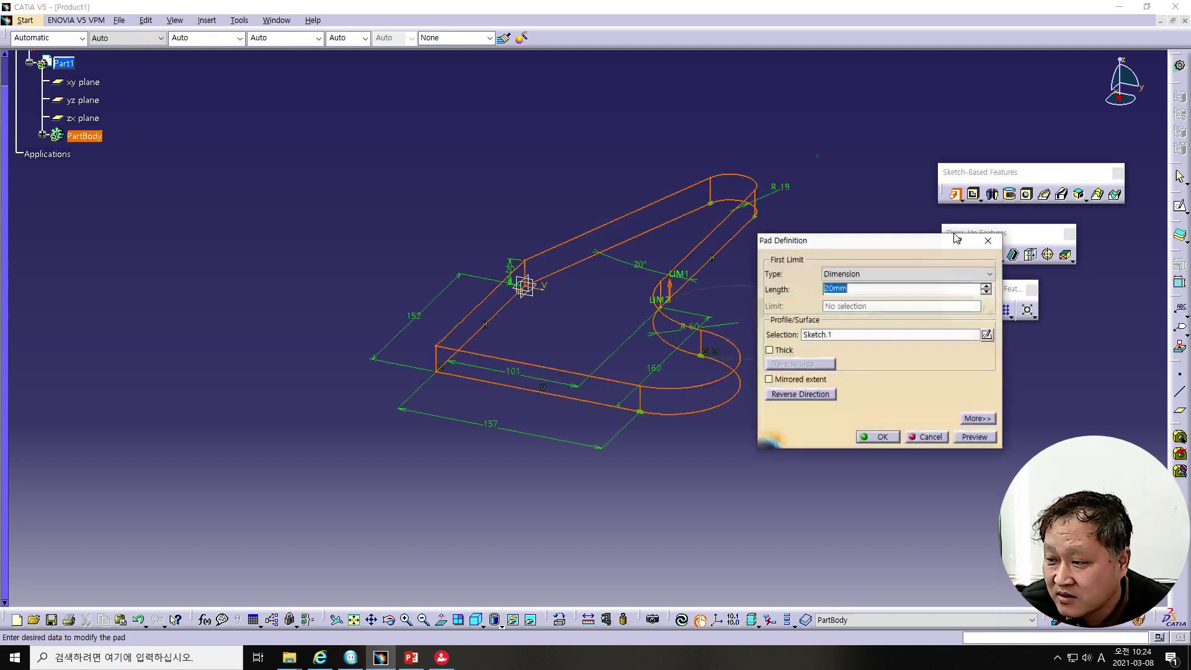
left_click(873, 438)
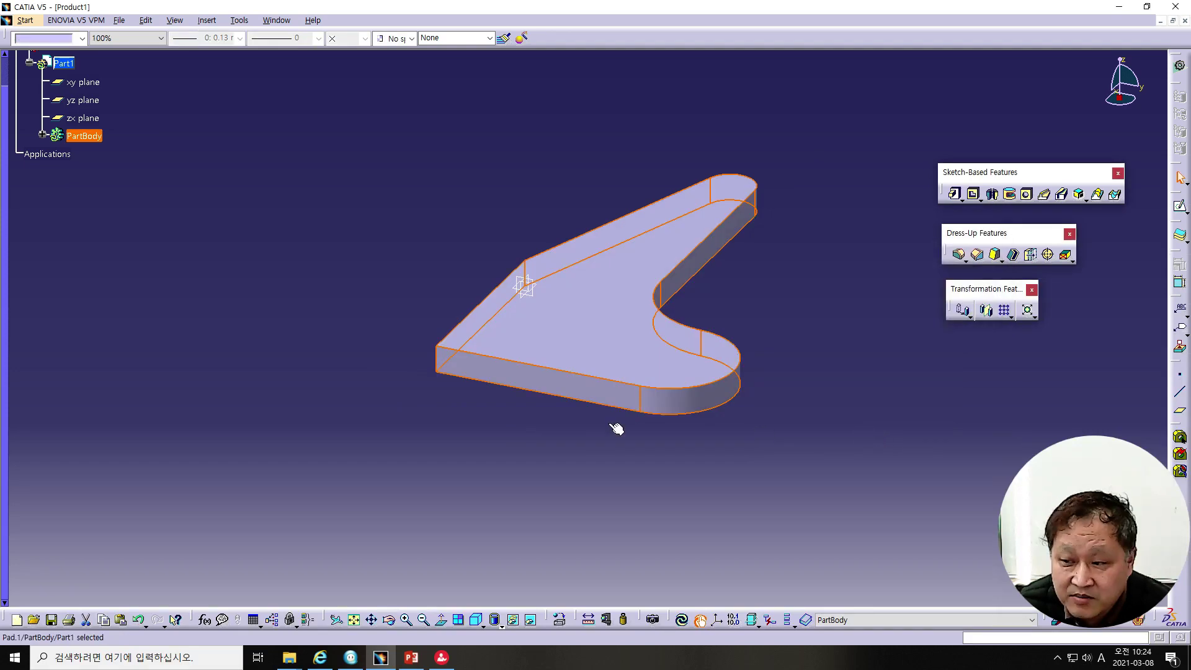
left_click(617, 330)
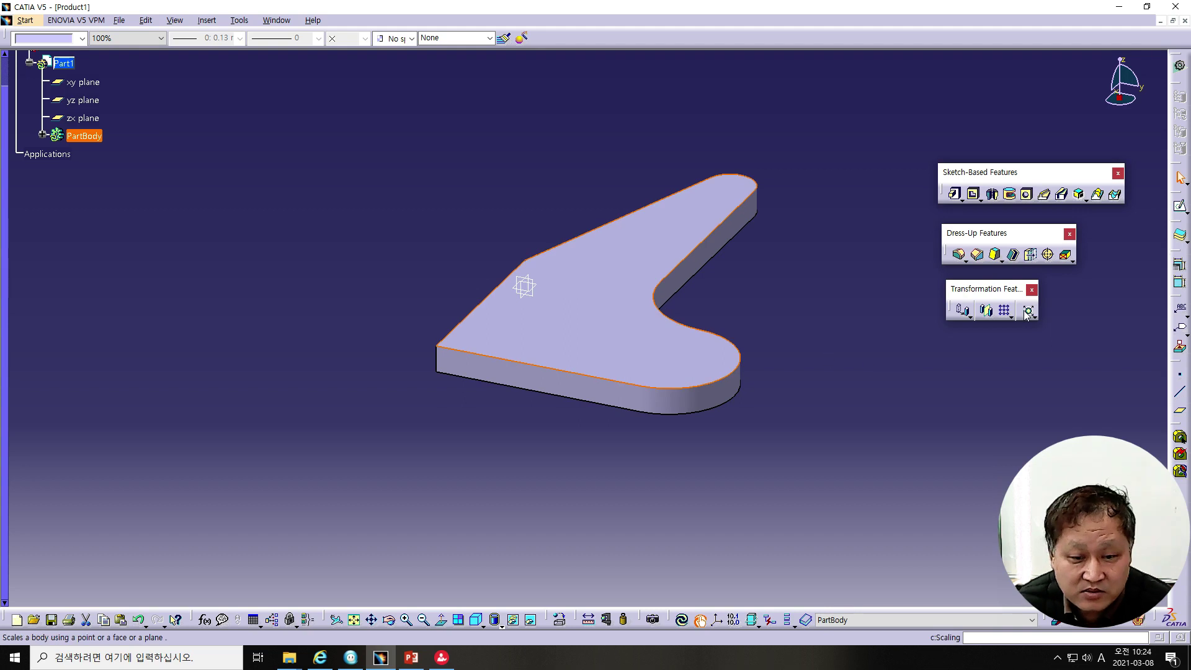
left_click(1180, 206)
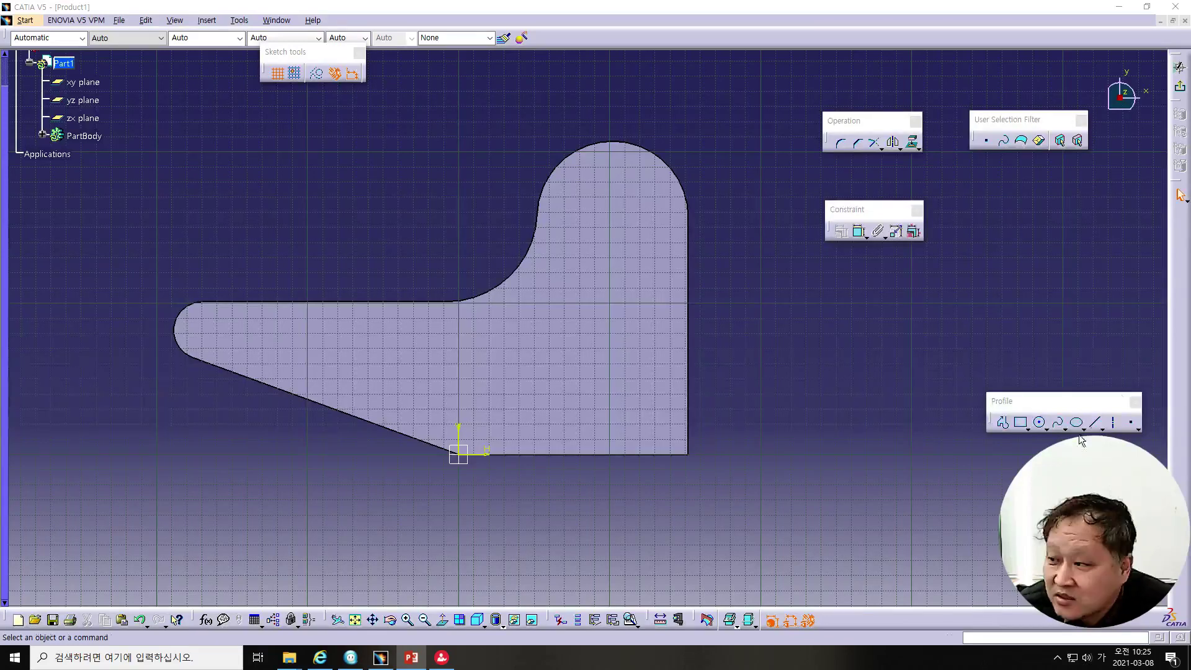
Draw a circle inside the plate's rounded end
left_click(1040, 424)
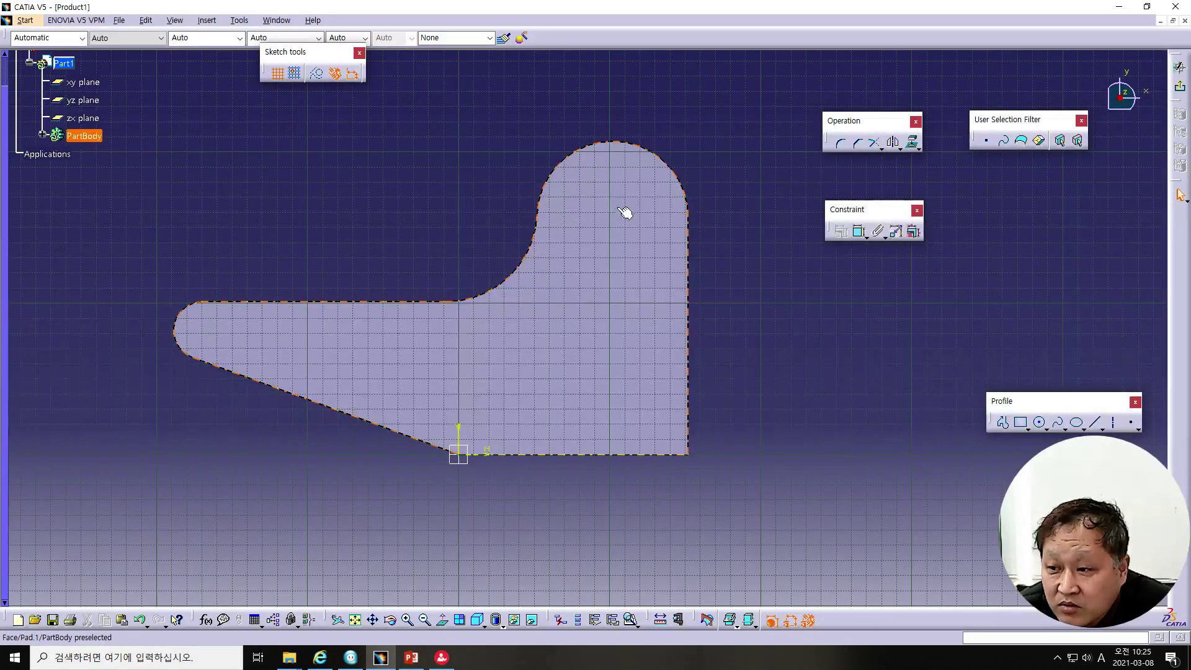
left_click(589, 204)
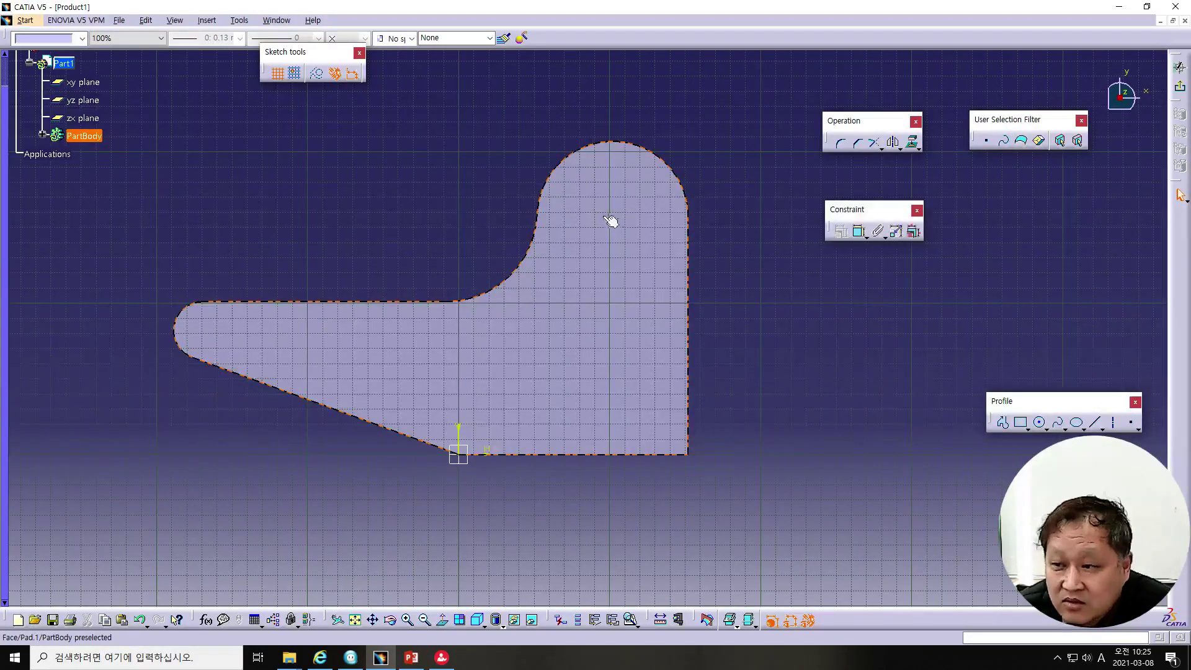
left_click(1040, 424)
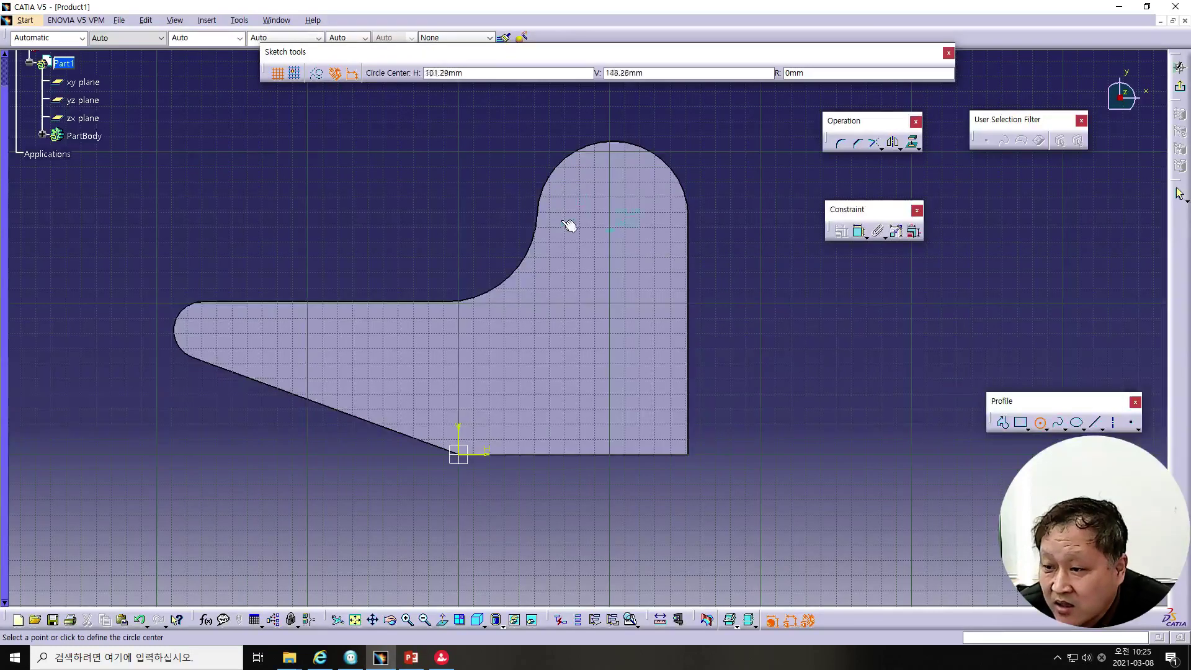
left_click(587, 208)
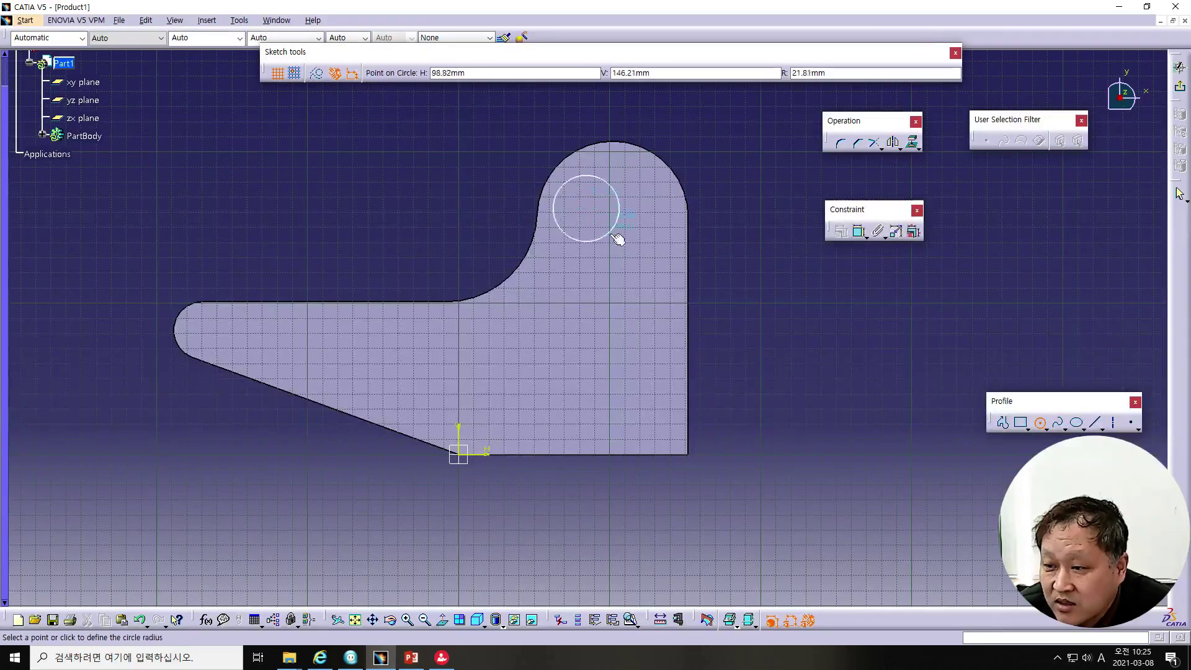
left_click(634, 259)
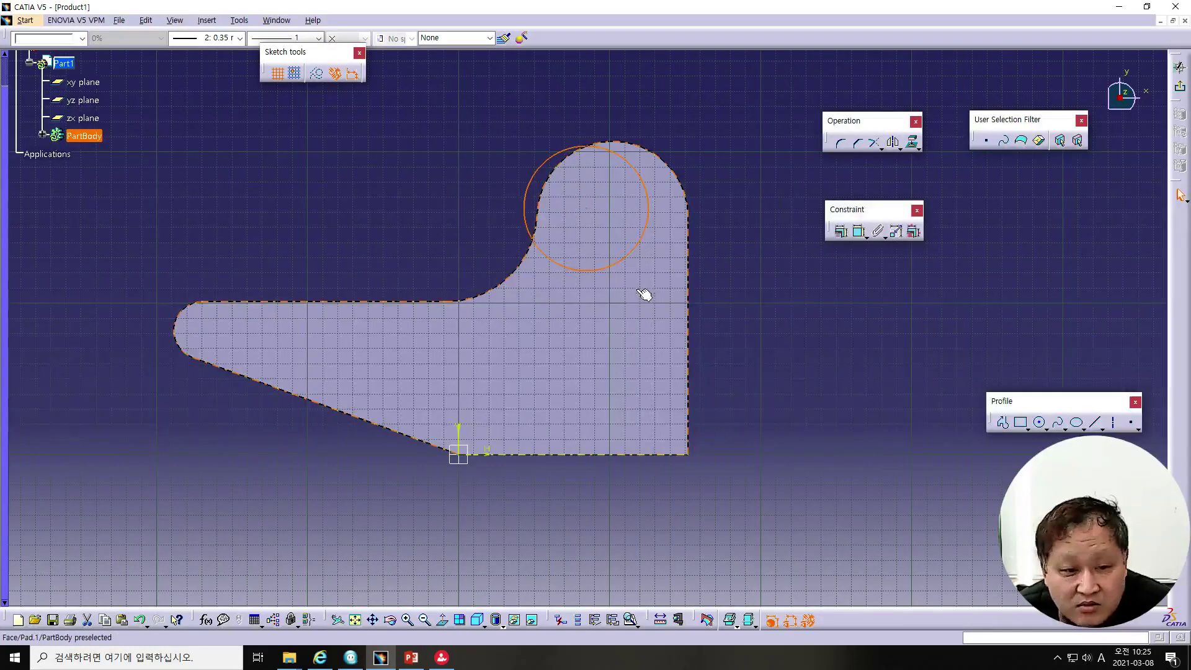
Constrain the circle to be concentric with the rounded end's outer arc
left_click(651, 218)
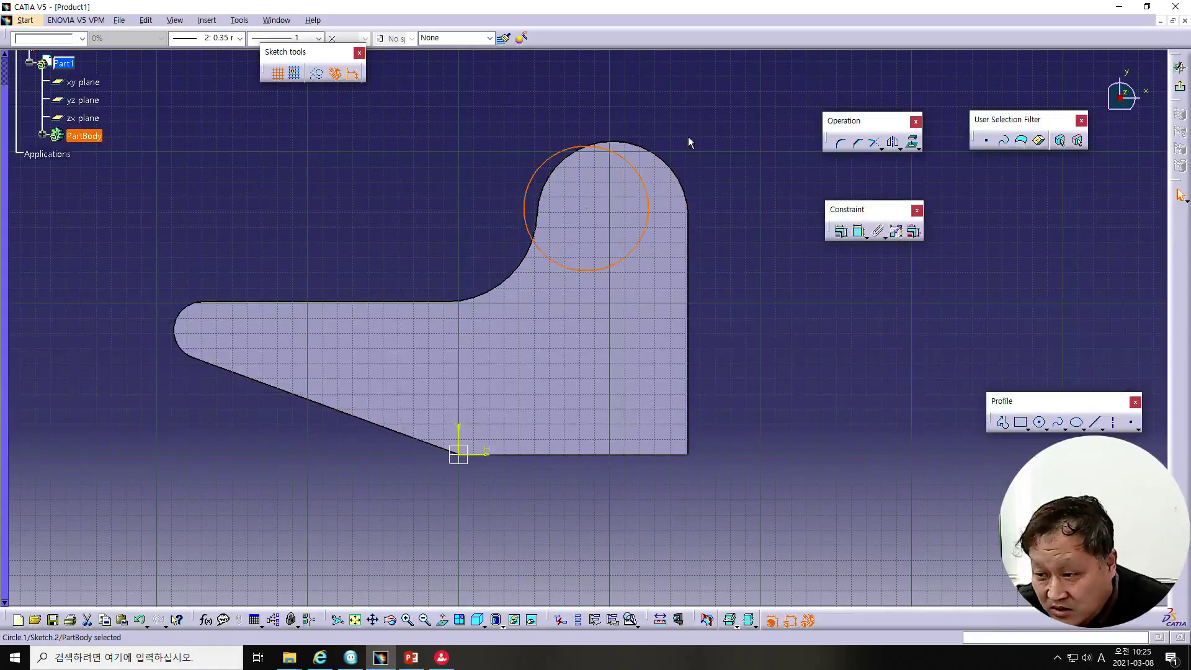
left_click(674, 169, "ctrl")
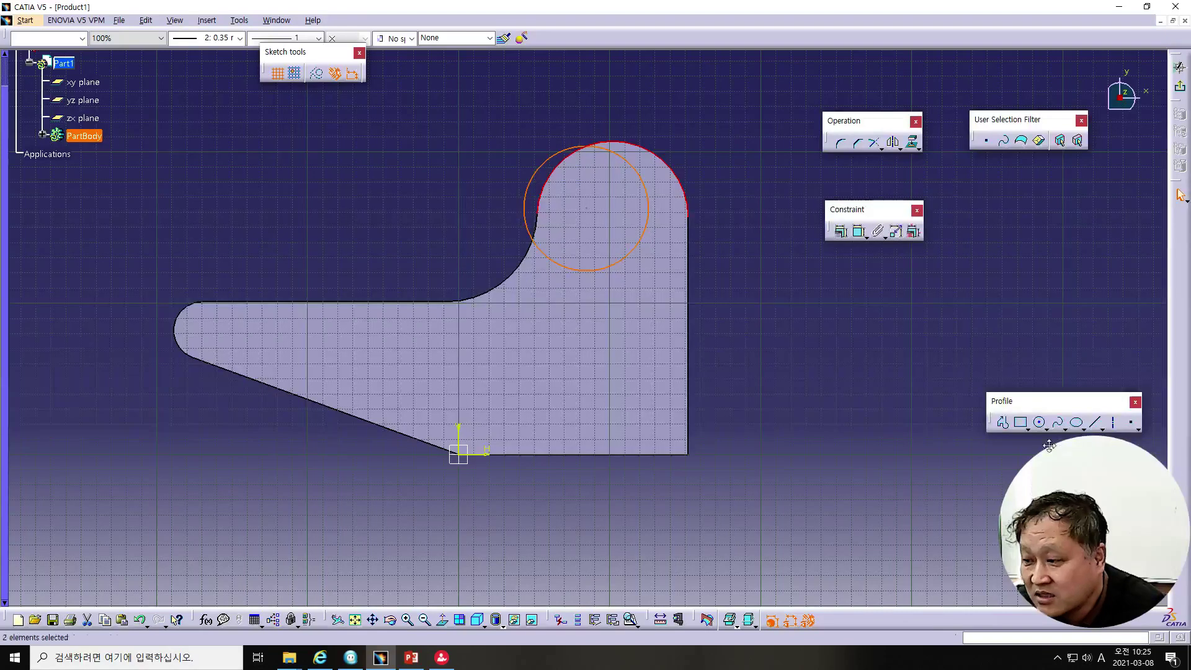
left_click(841, 233)
left_click(768, 299)
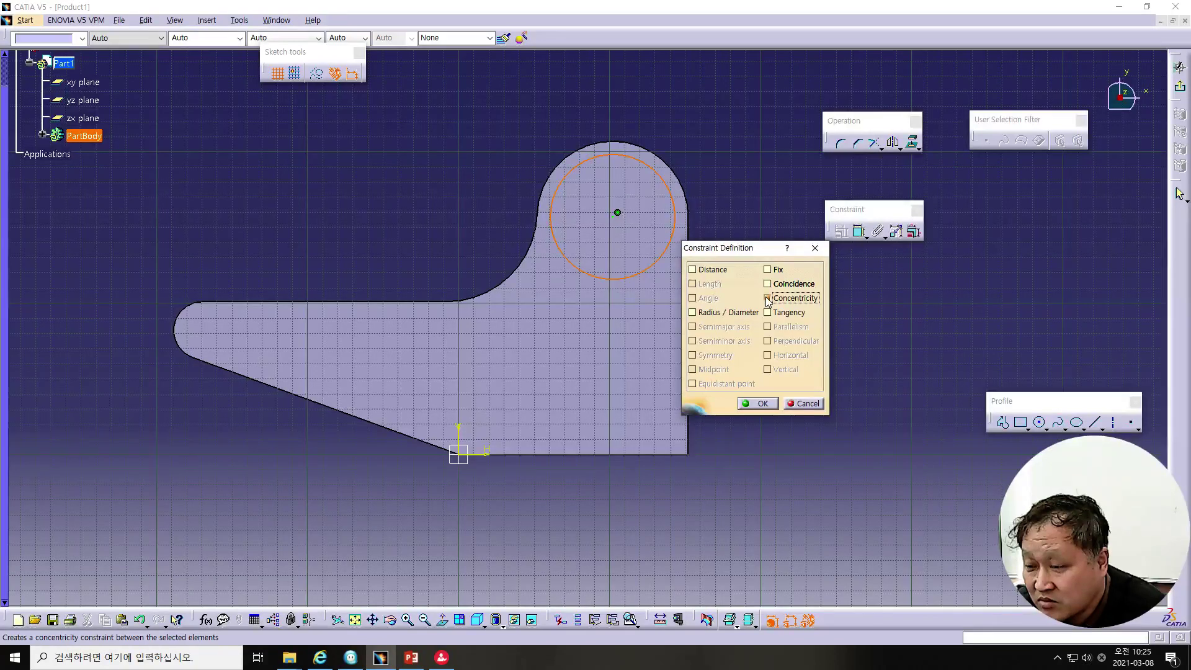
left_click(758, 403)
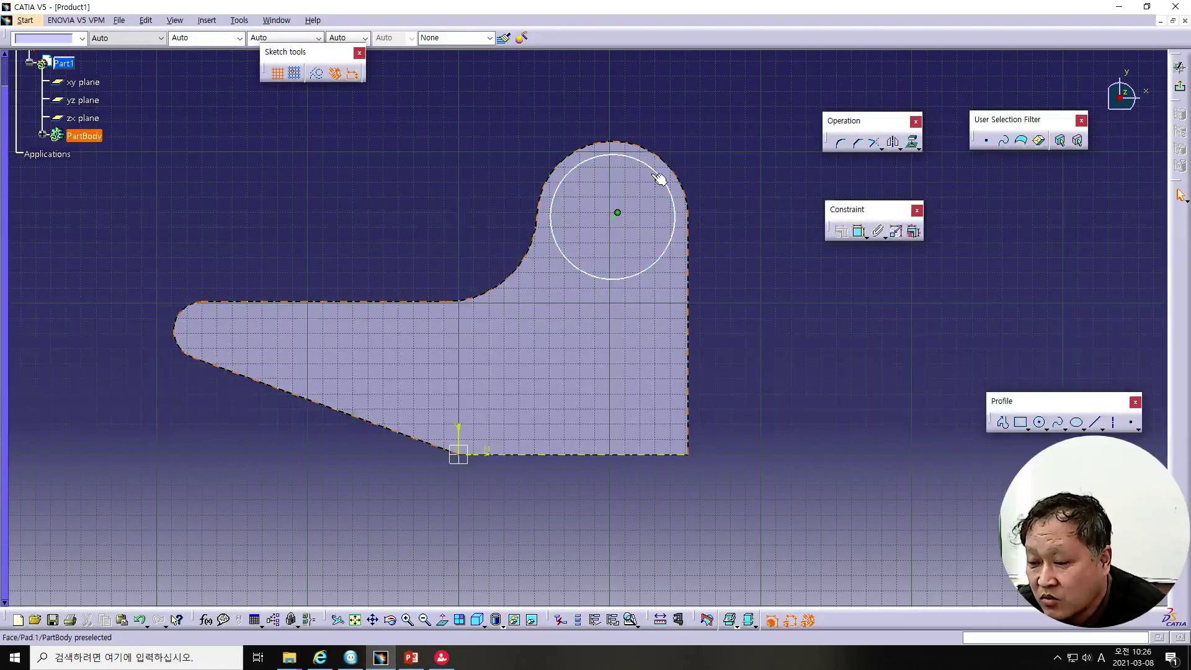
Constrain the circle to coincide with the rounded end's arc
left_click(677, 202)
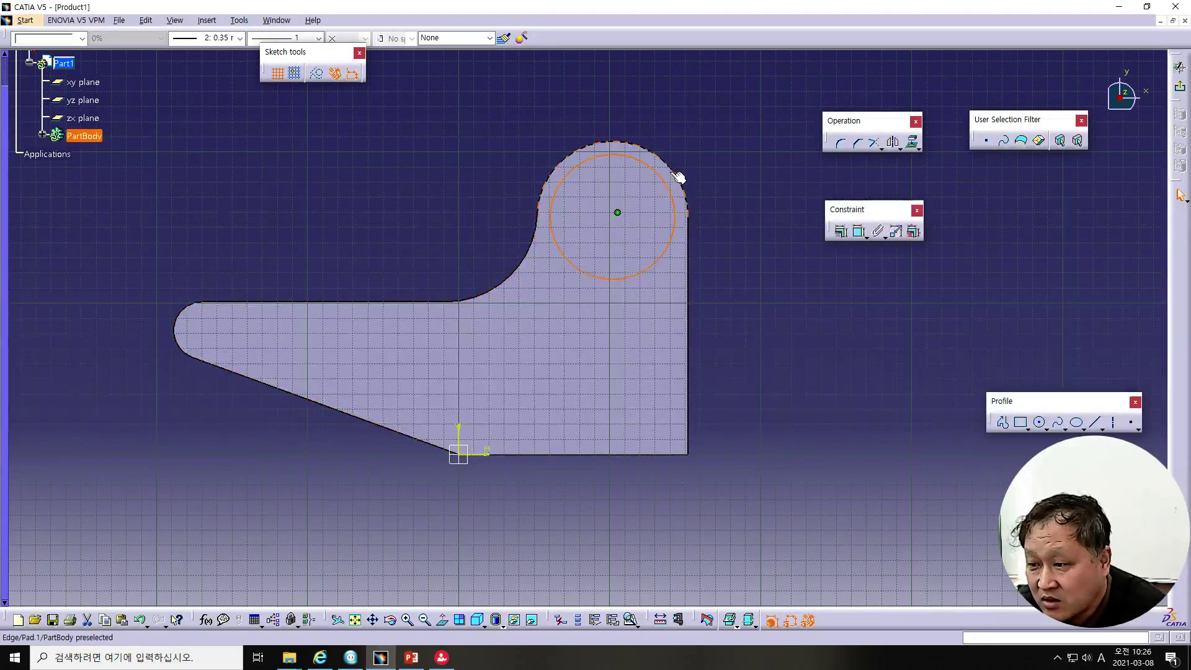
left_click(841, 230)
left_click(768, 284)
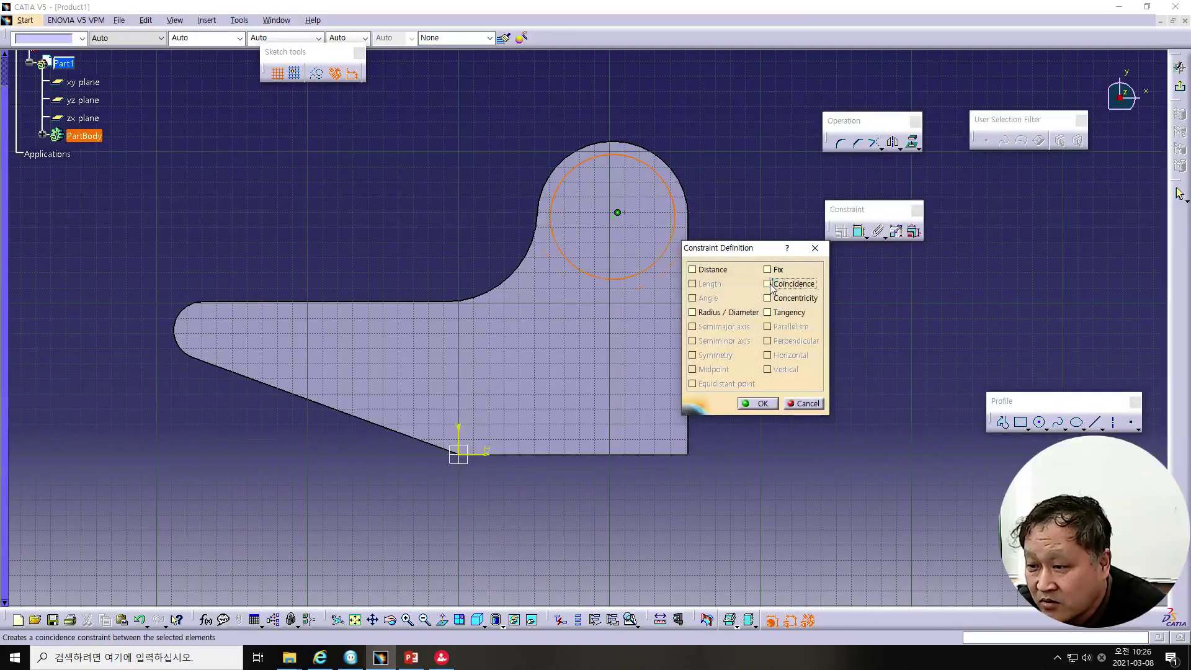
left_click(762, 404)
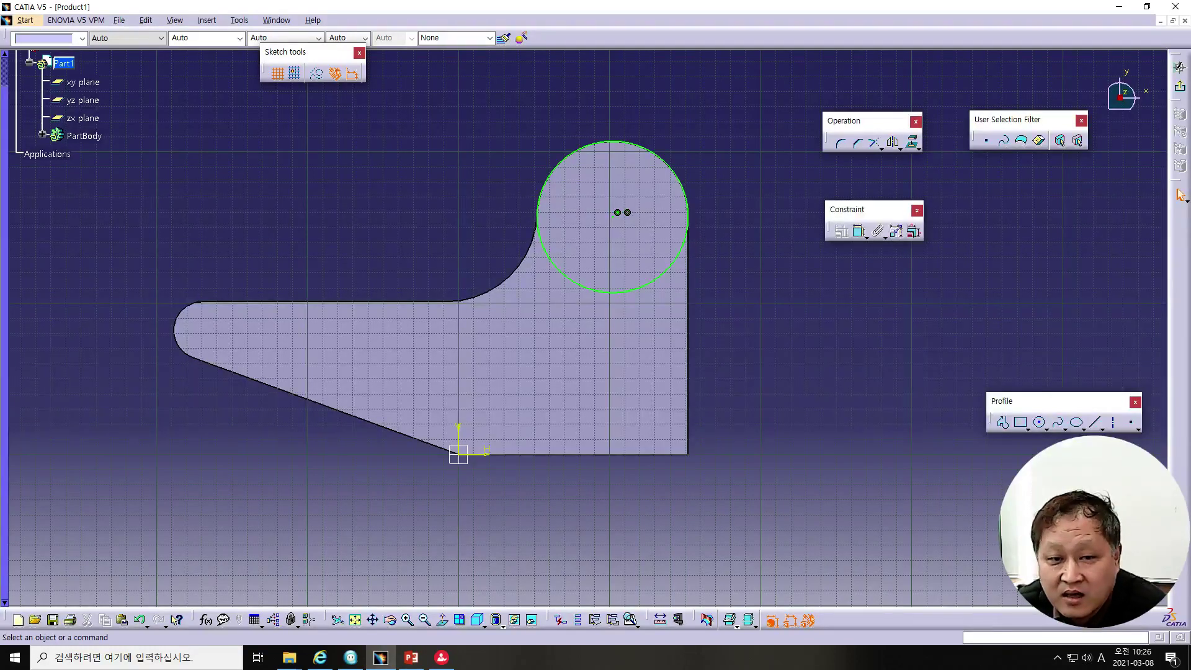
key("alt+Tab")
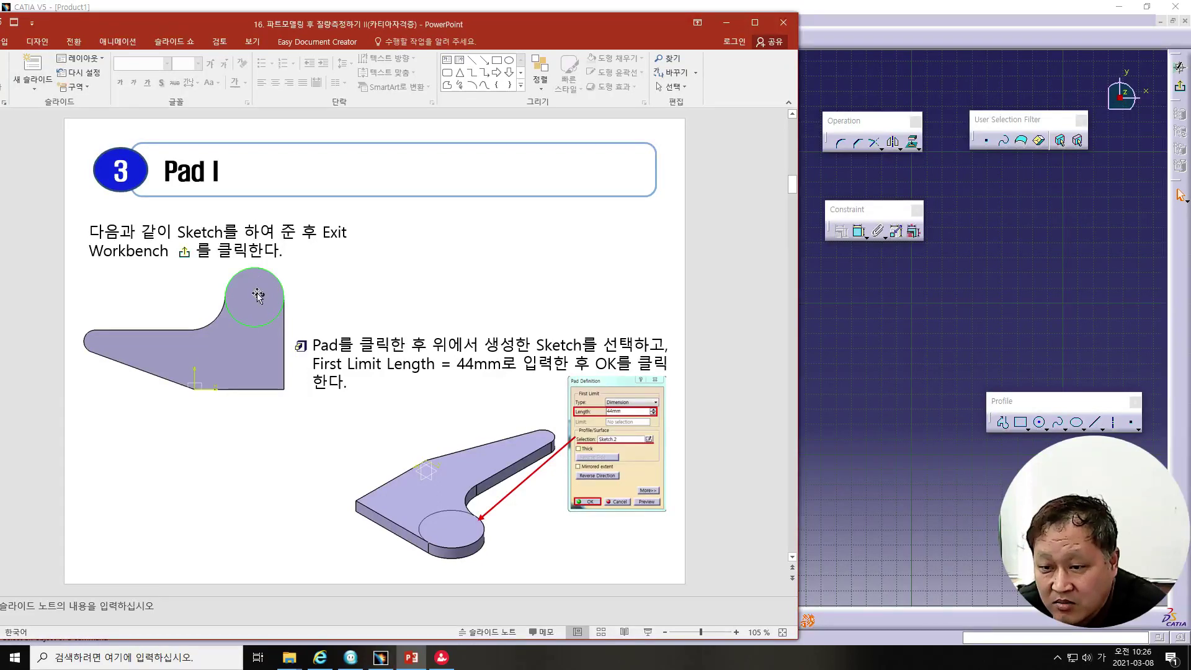
key("alt+Tab")
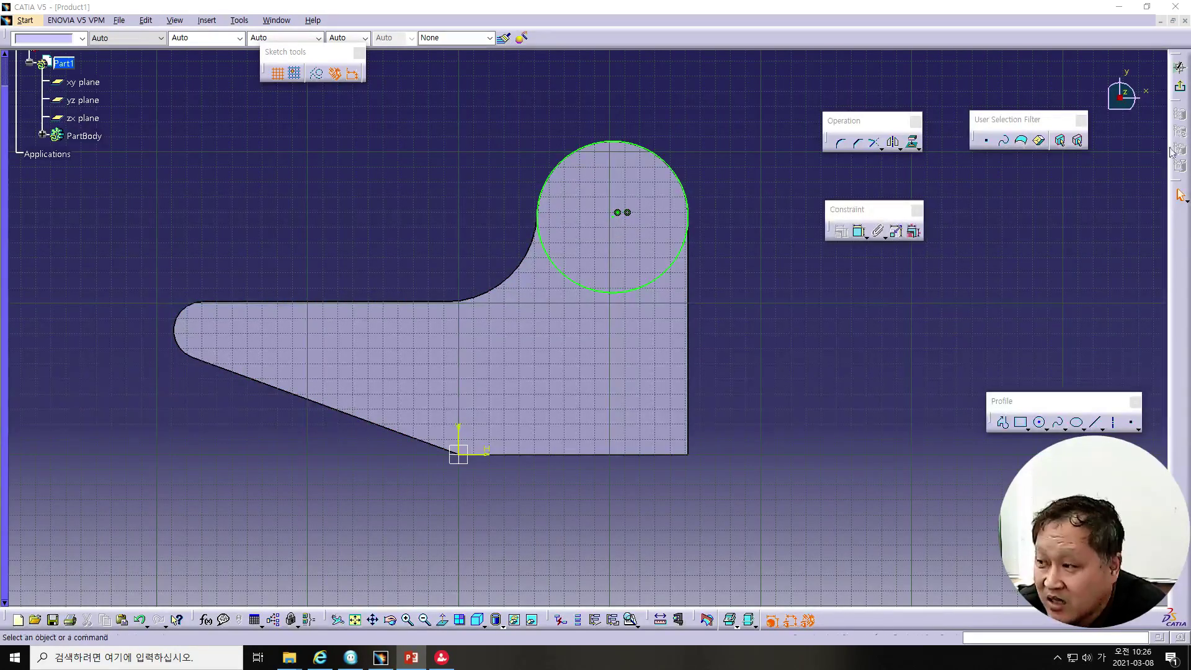
Exit the sketch and pad Sketch.2 by 44 mm to form the cylinder
left_click(1180, 90)
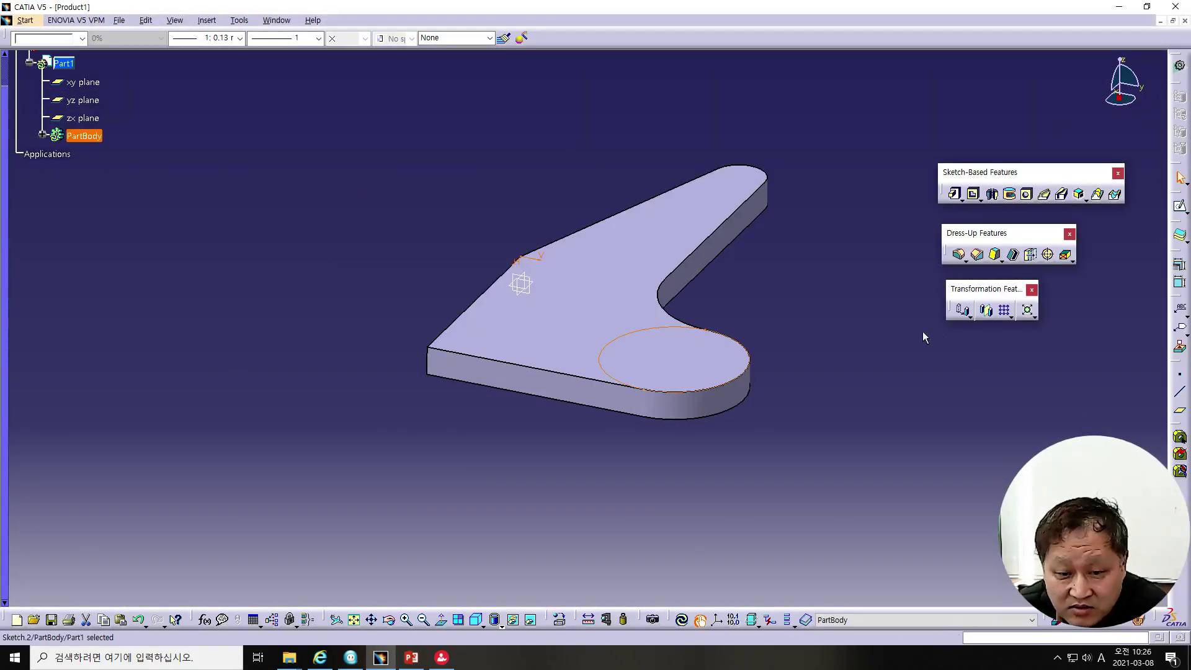
left_click(955, 195)
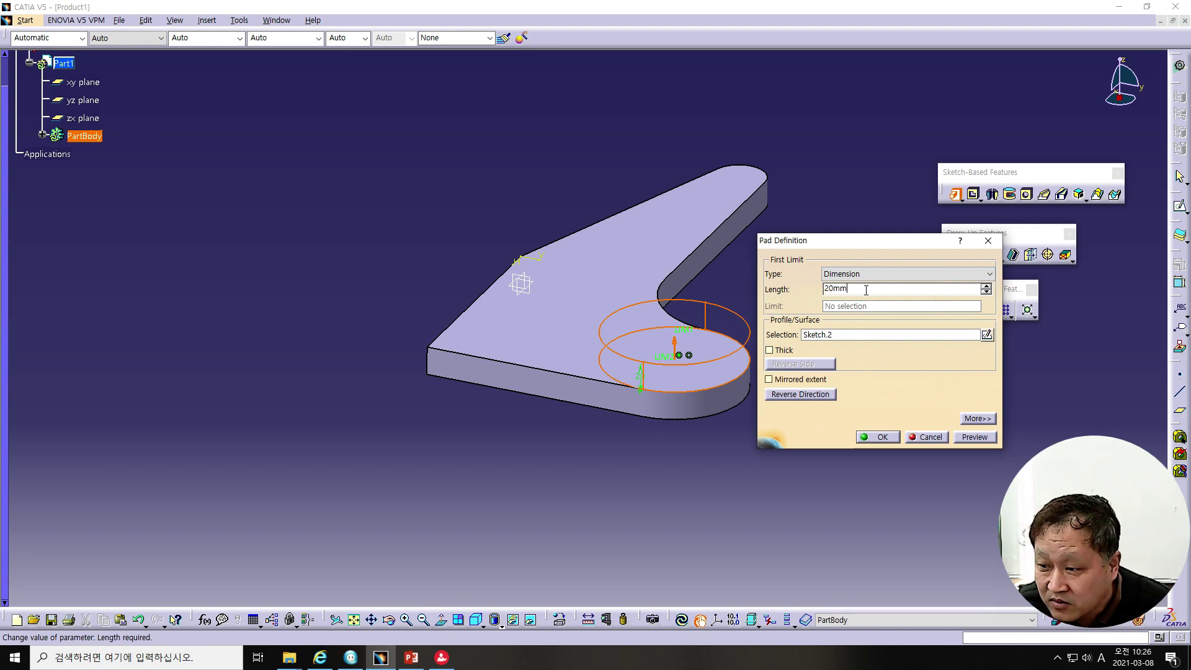
type("44")
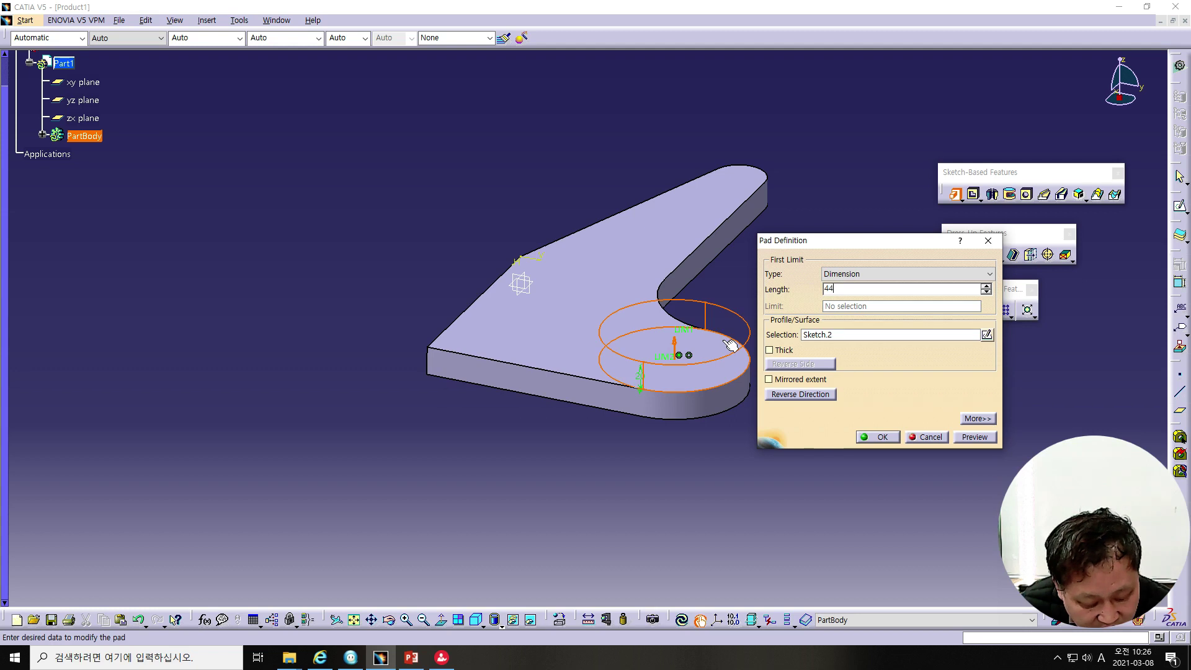
left_click(882, 438)
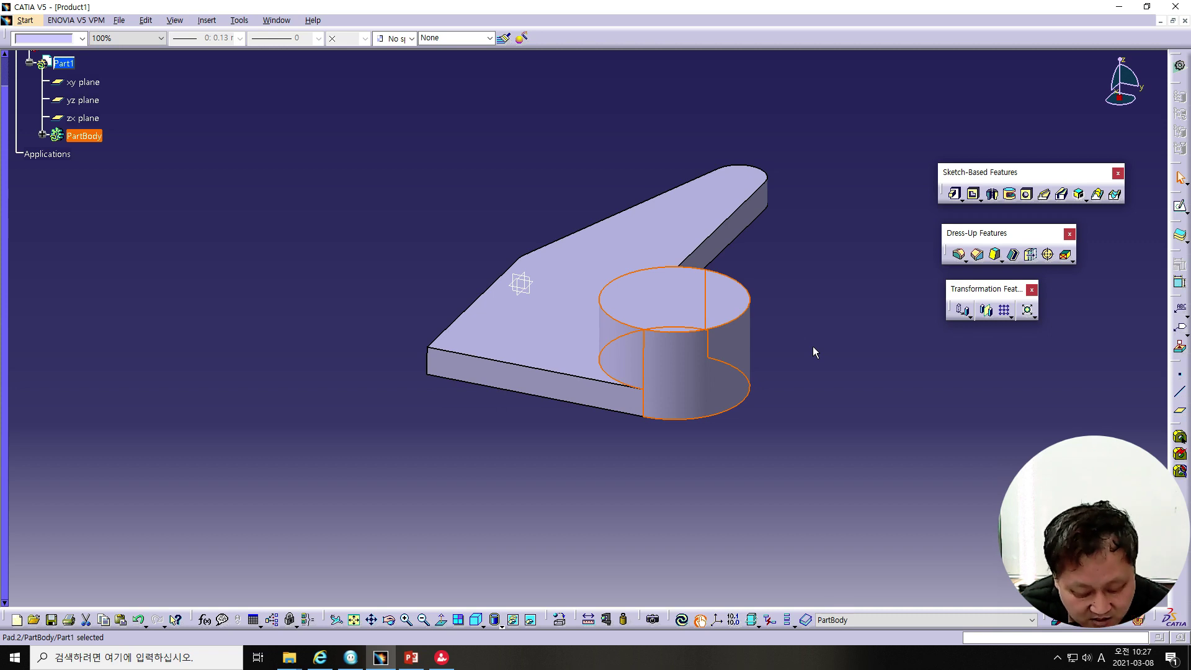
Orbit the part and open a new sketch on the arm's long side face
left_click(734, 226)
middle_click_drag(894, 371, 772, 395)
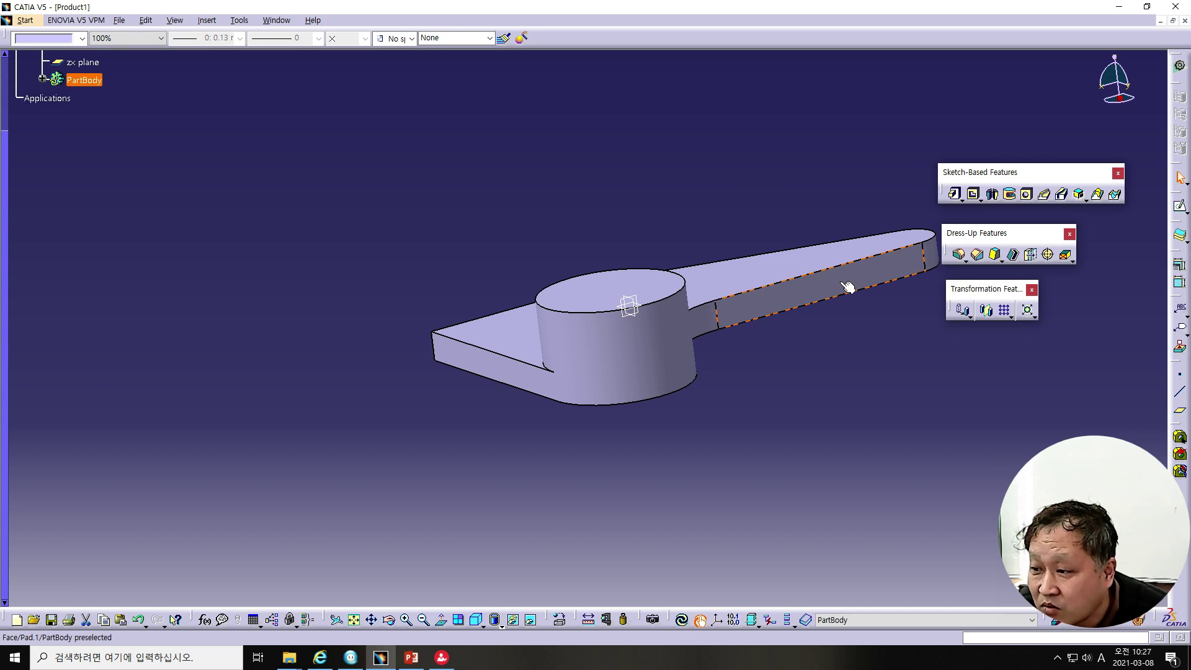
left_click(759, 307)
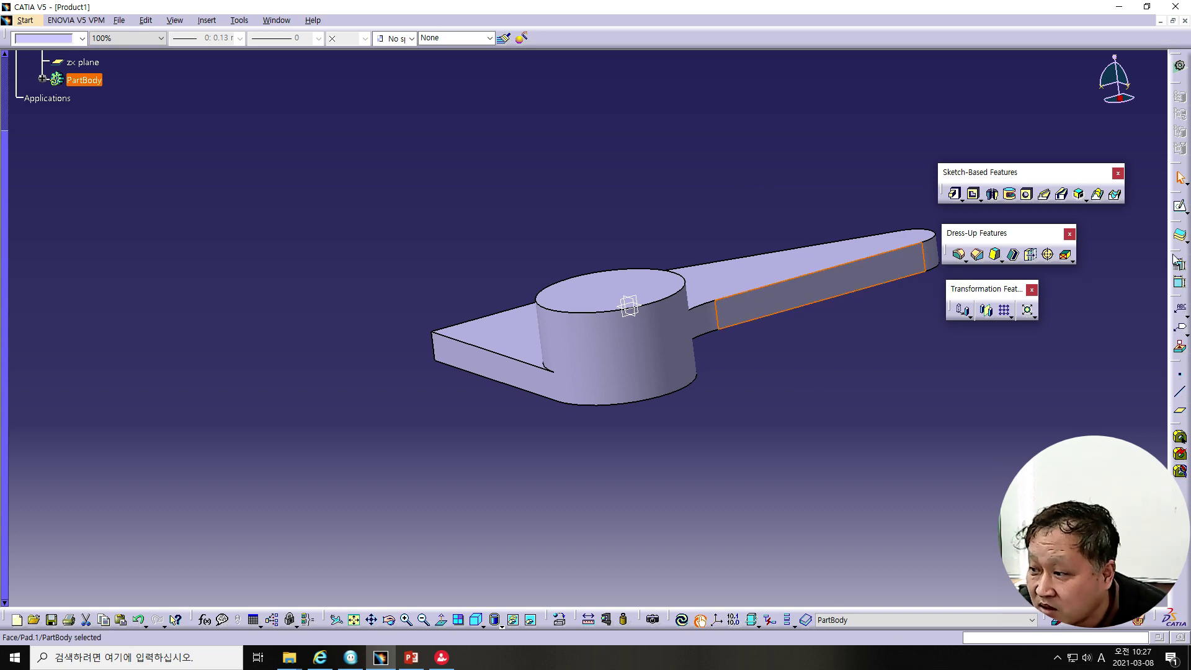
left_click(1180, 208)
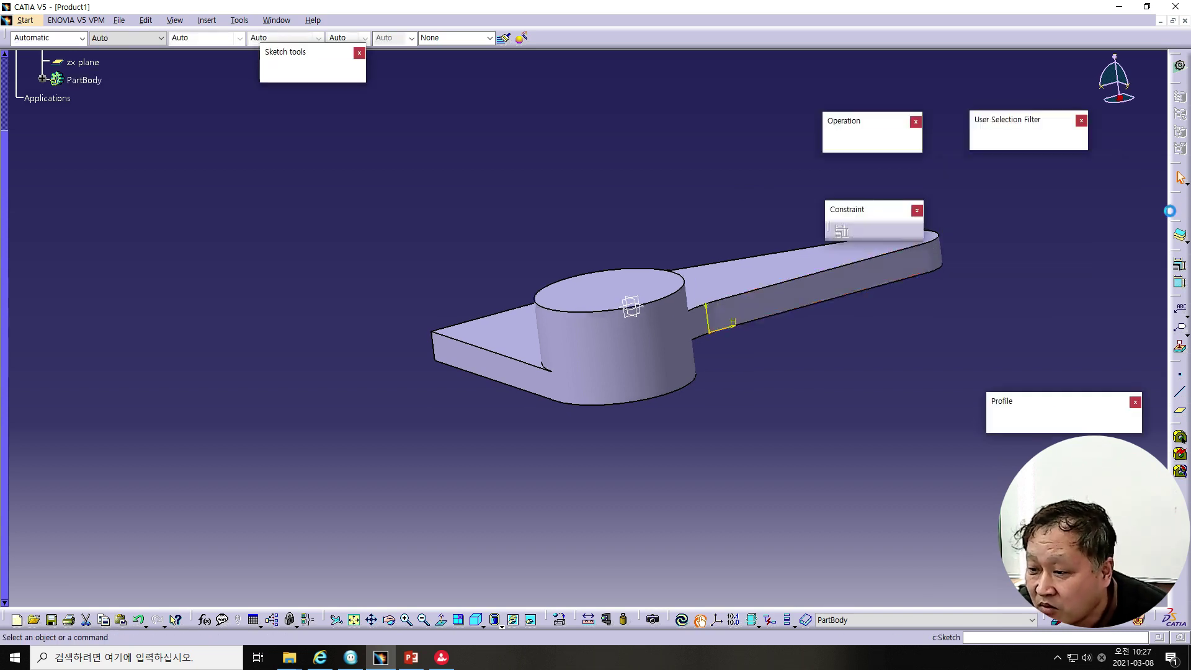
middle_click_drag(850, 409, 671, 407)
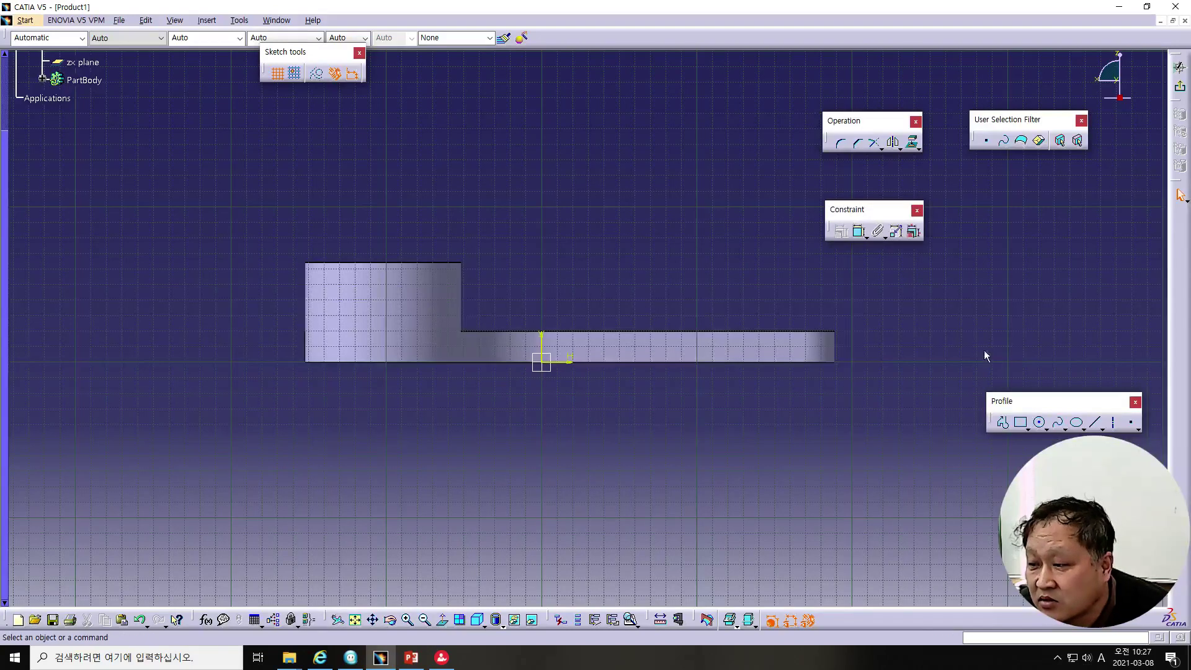
Draw the rib outline: two slanted lines from the arm joined by a tangent top arc
left_click(1003, 425)
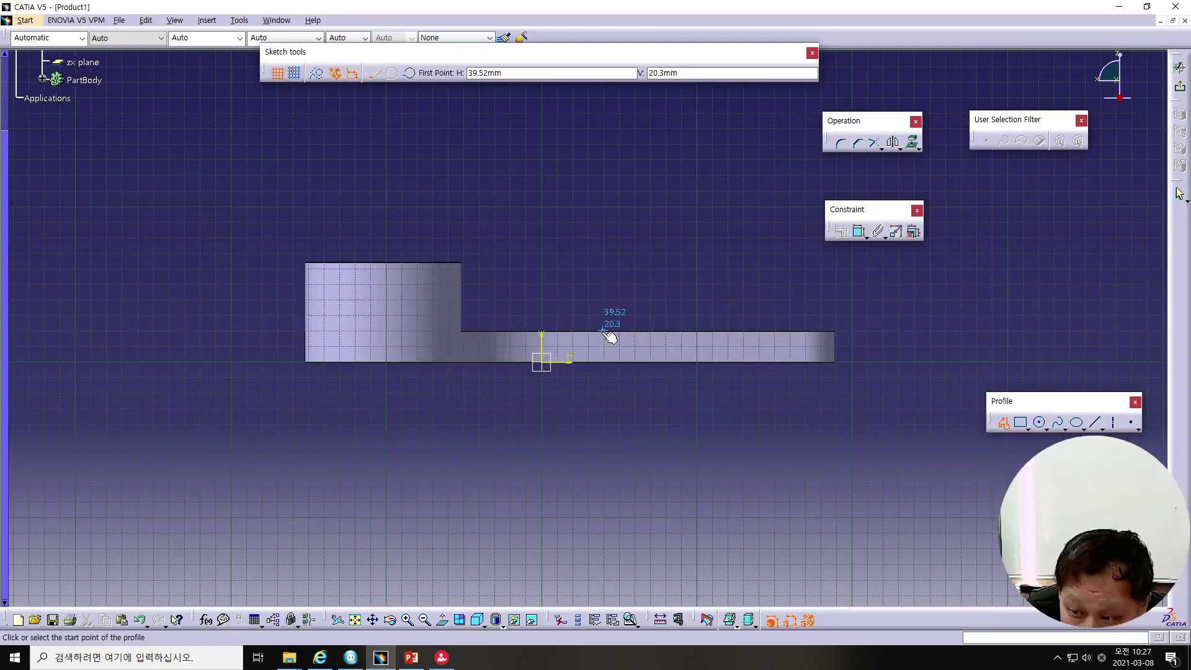
left_click(602, 331)
left_click(637, 217)
left_click(392, 74)
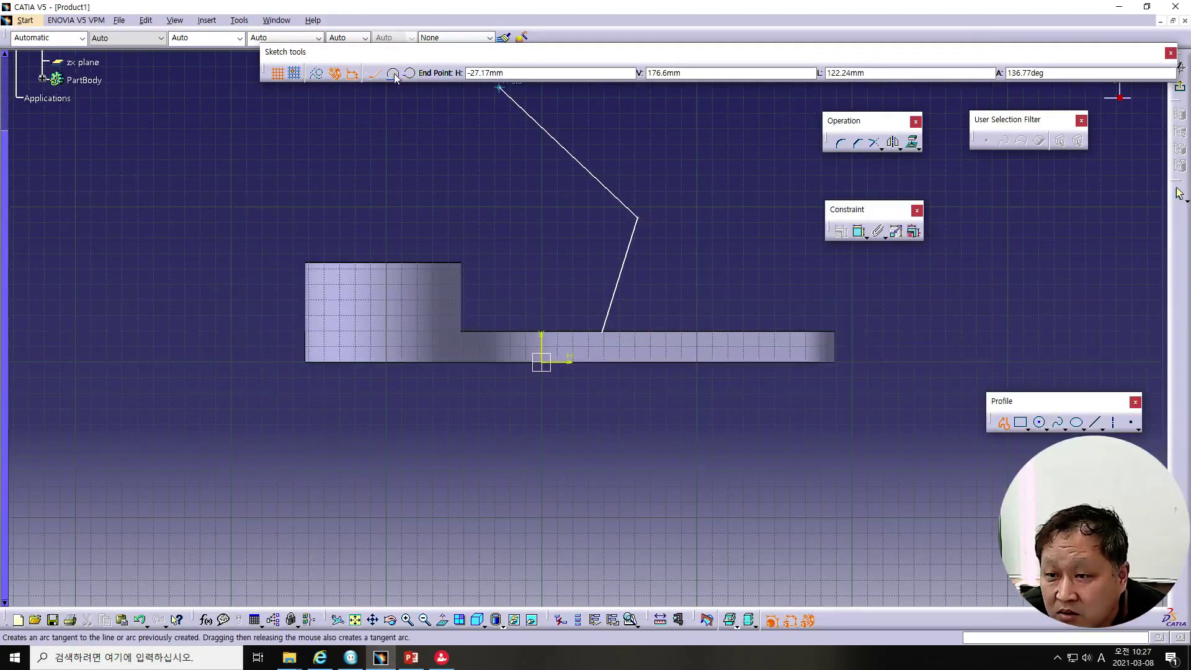
left_click(707, 213)
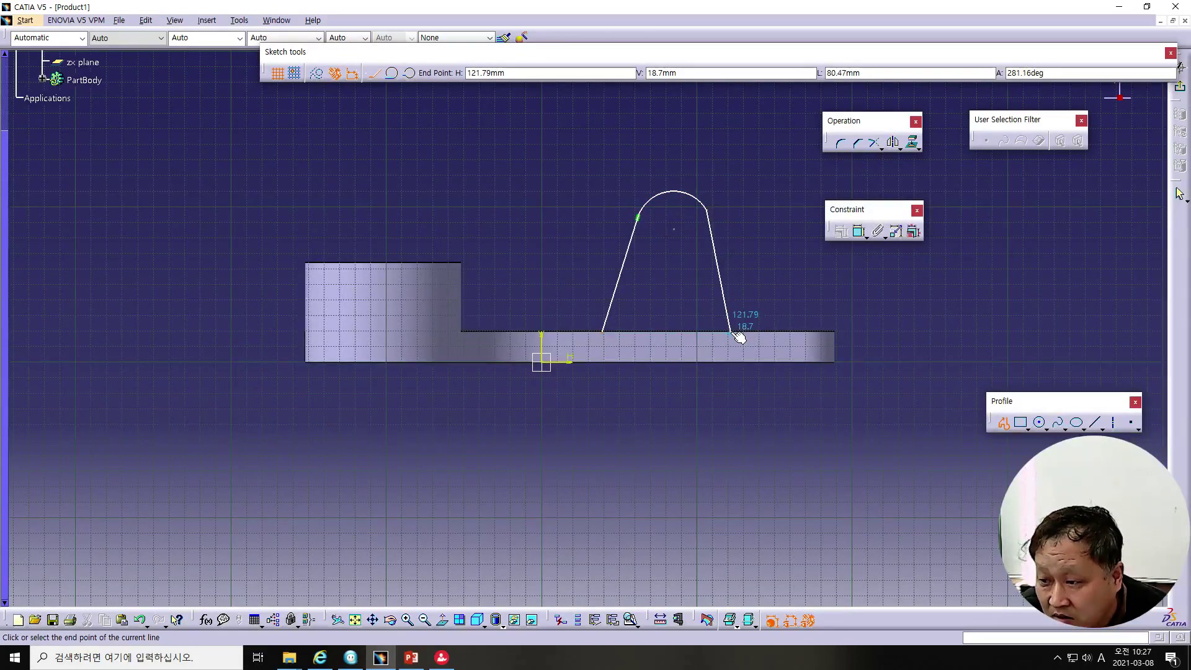
left_click(732, 333)
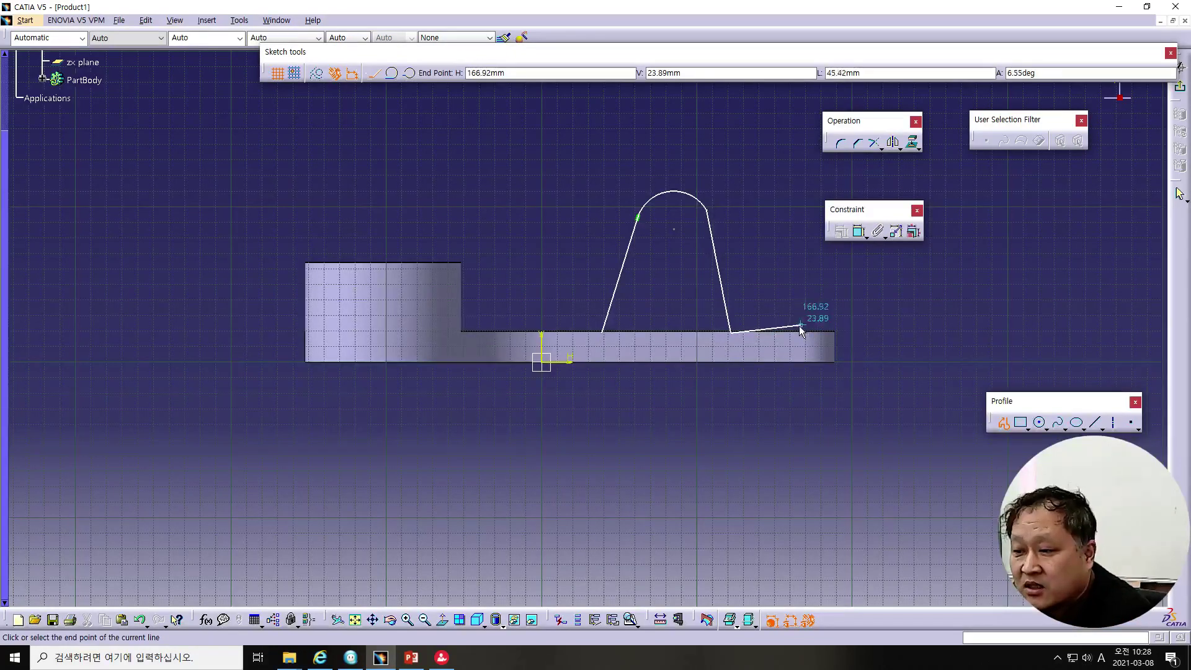
key("Escape")
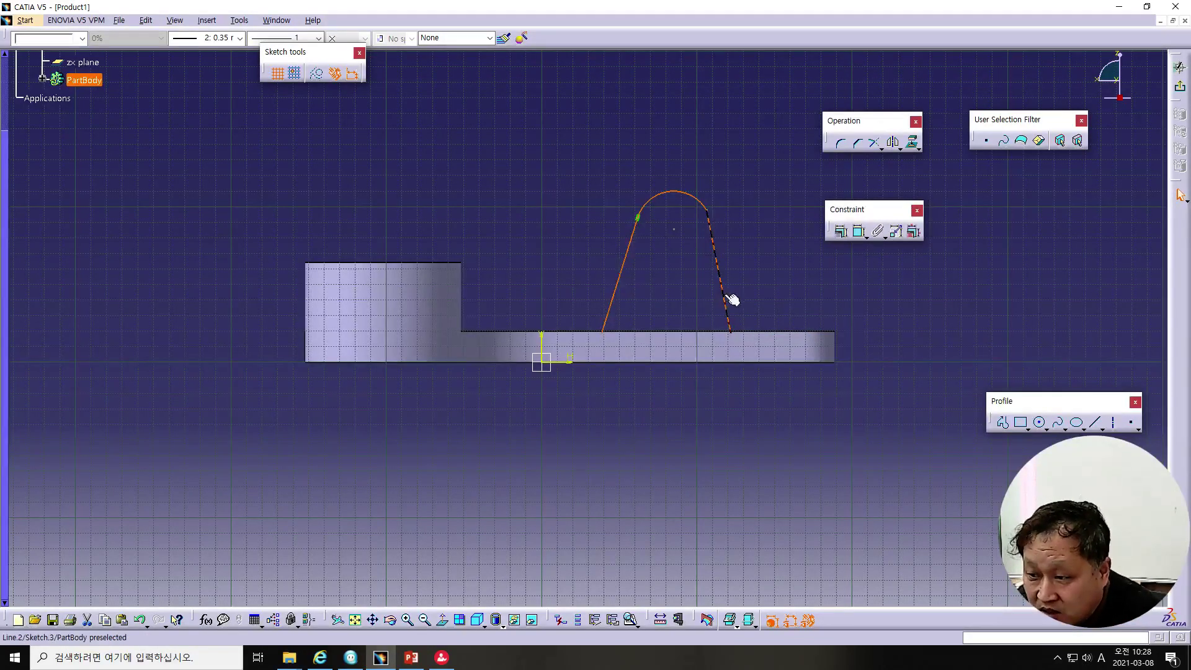
Select both slanted lines and open the constraint dialog, cancelling without adding a constraint
left_click(726, 294, "ctrl")
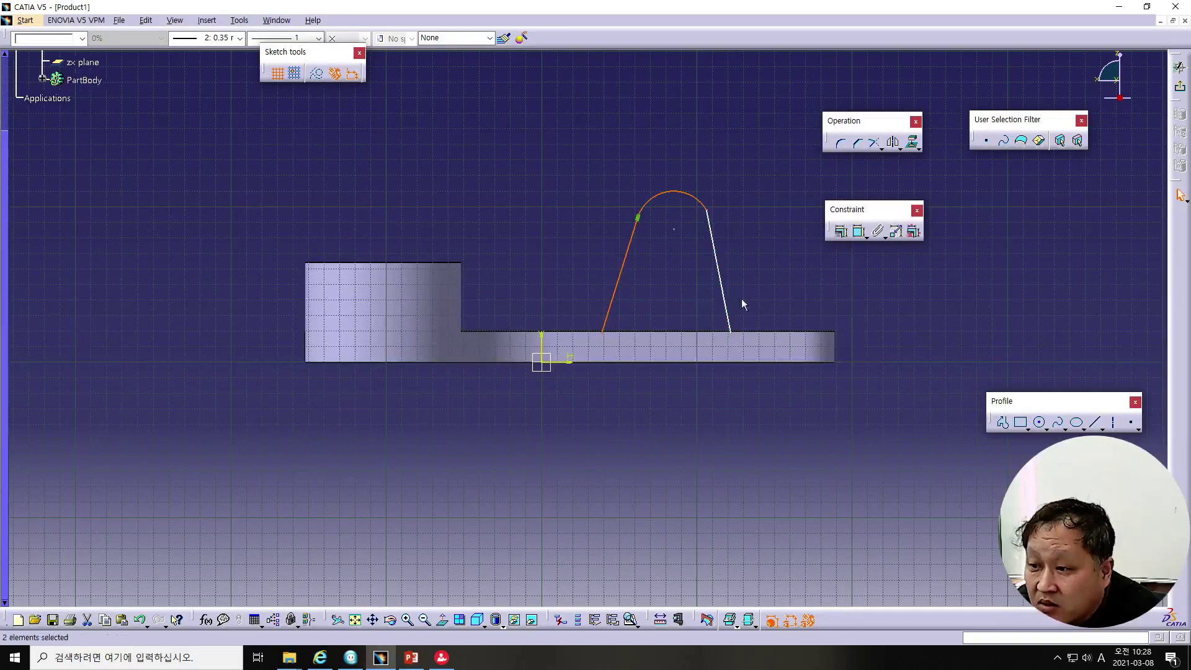
left_click(668, 276)
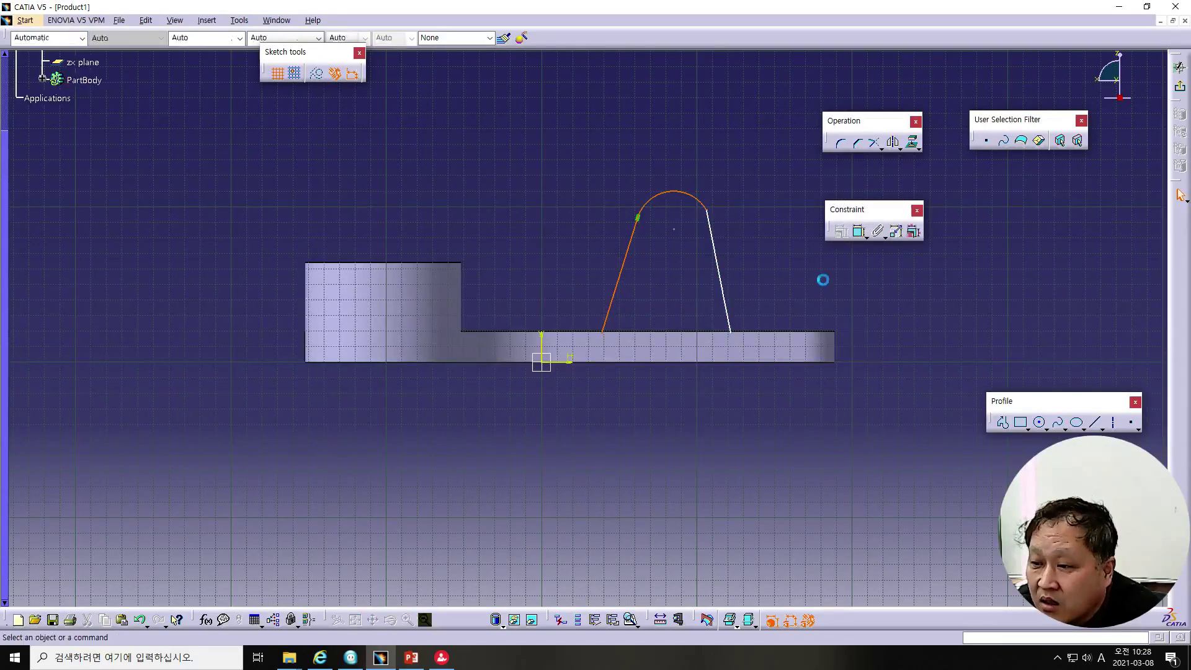
left_click(632, 255)
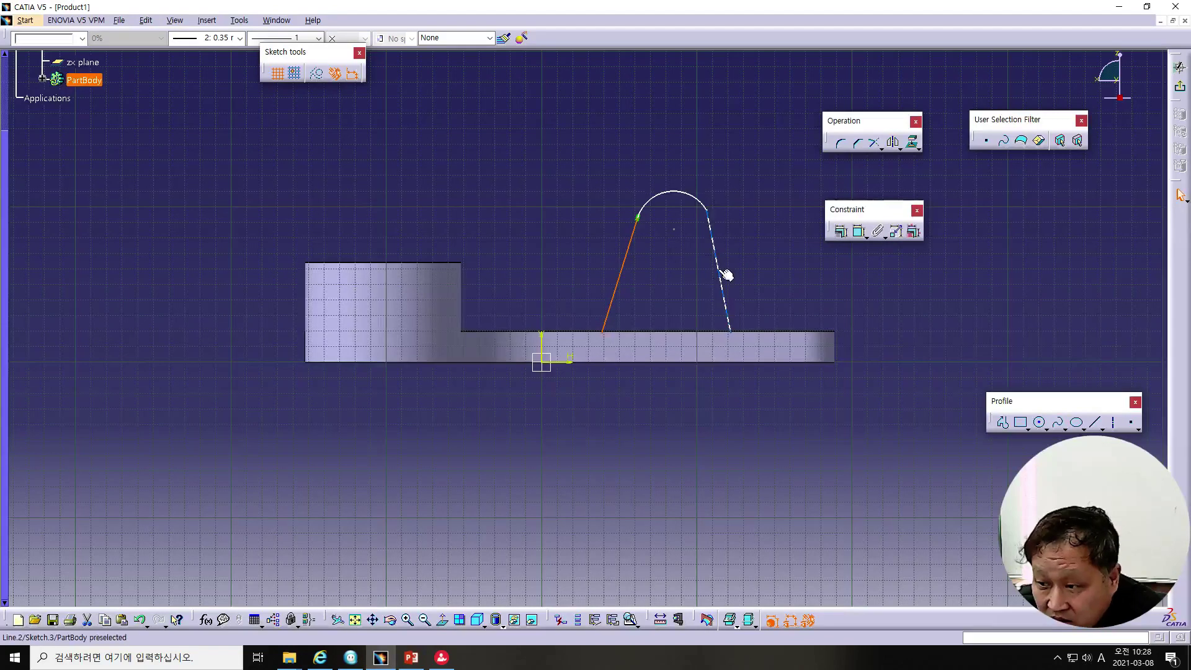
left_click(726, 275, "ctrl")
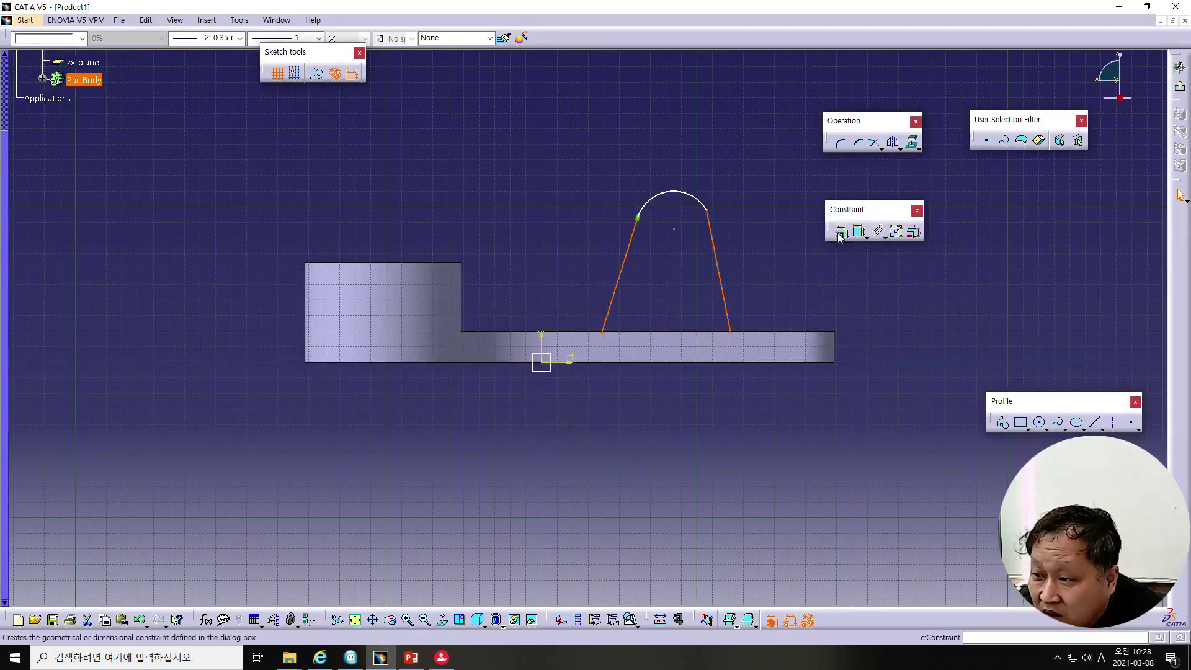
left_click(840, 233)
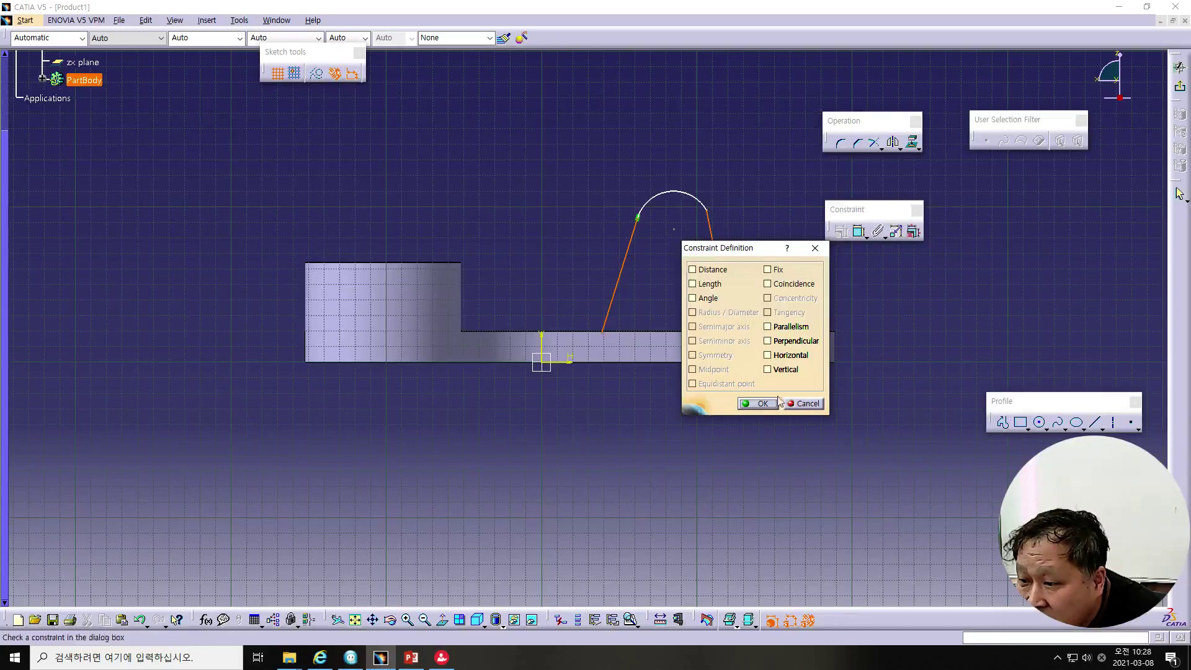
left_click(800, 406)
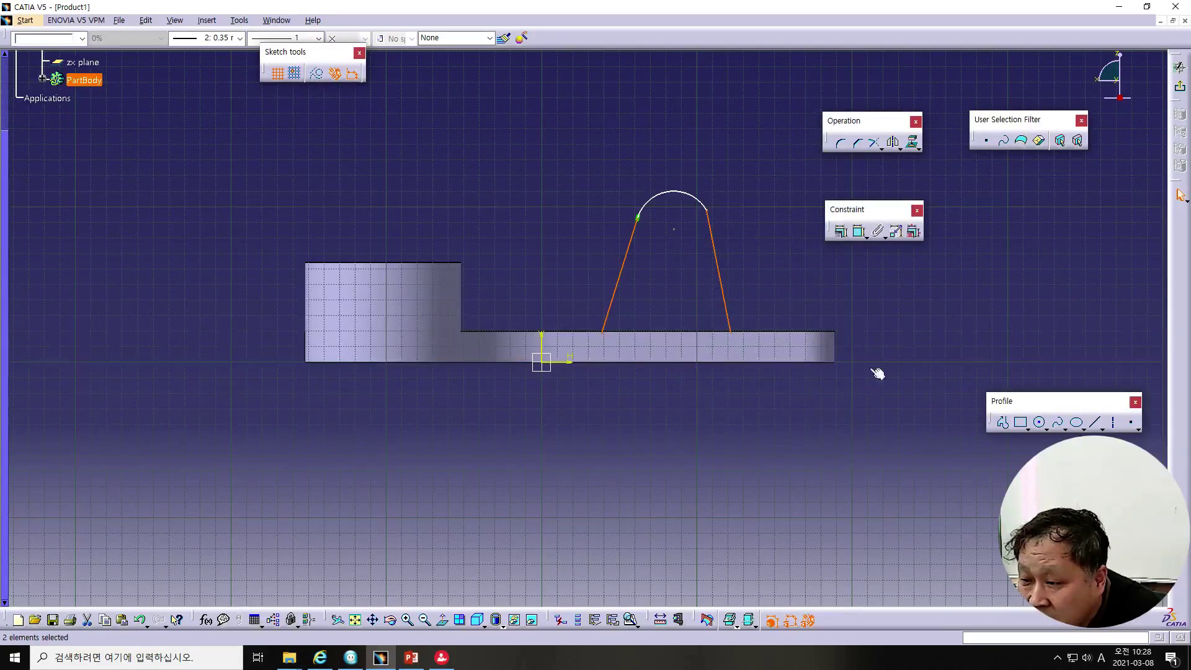
Draw a vertical axis from the arc centre down below the plate
left_click(1114, 424)
left_click(673, 229)
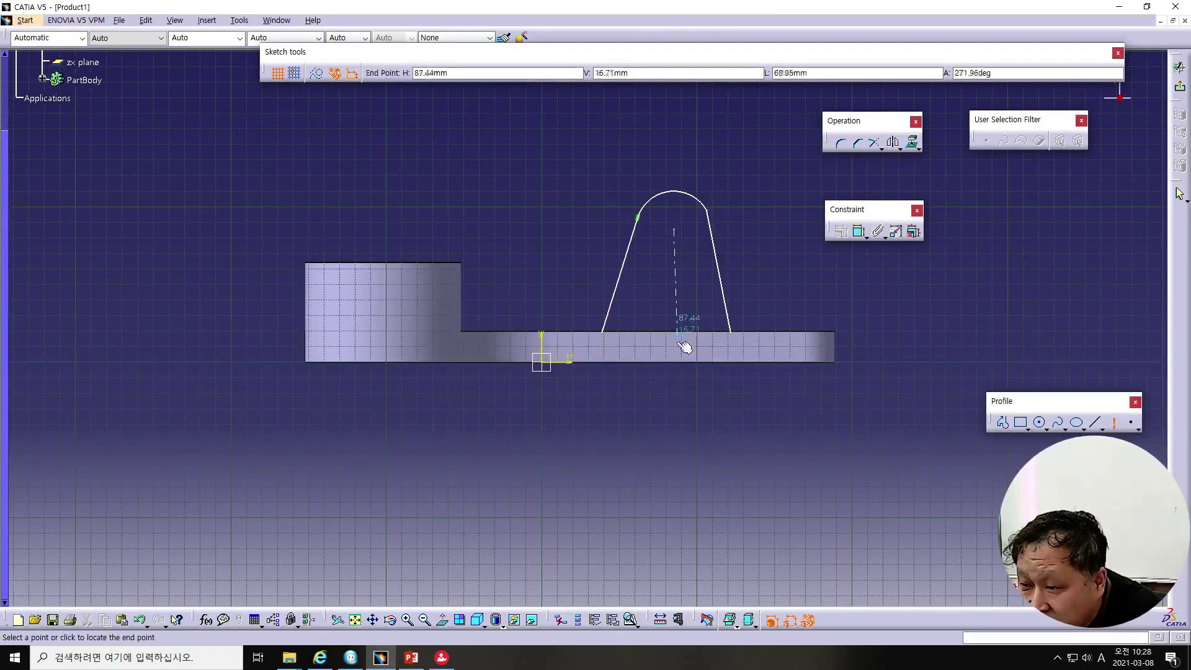
left_click(673, 398)
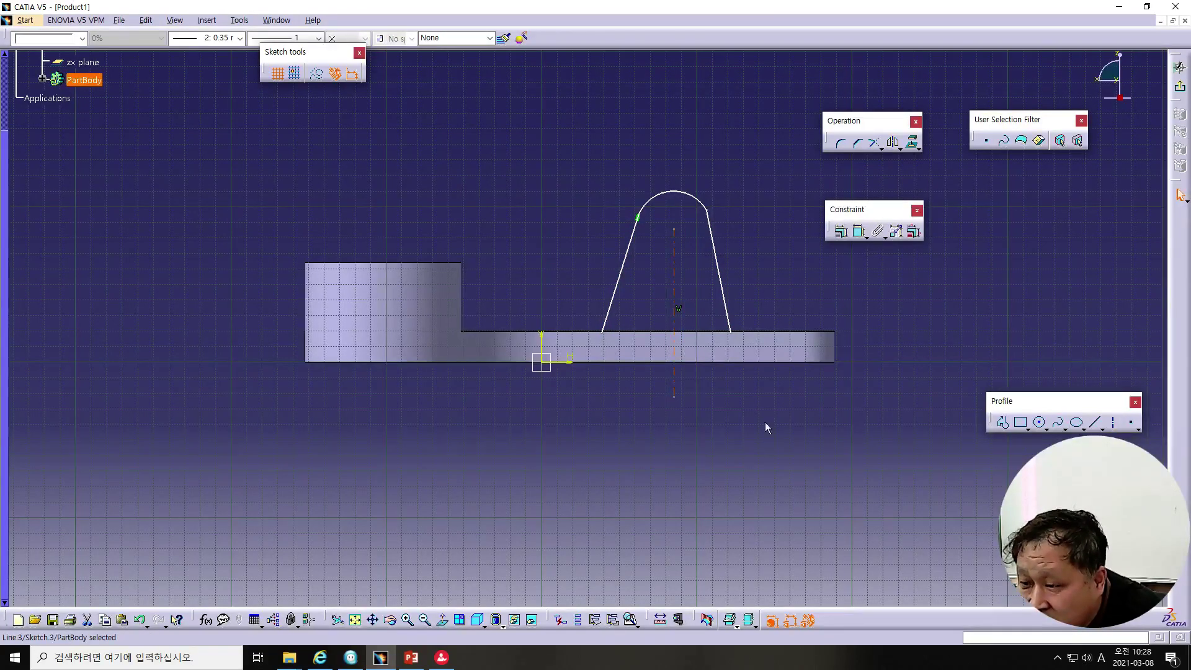
Constrain the two slanted rib lines symmetric about the centre axis
left_click(618, 289)
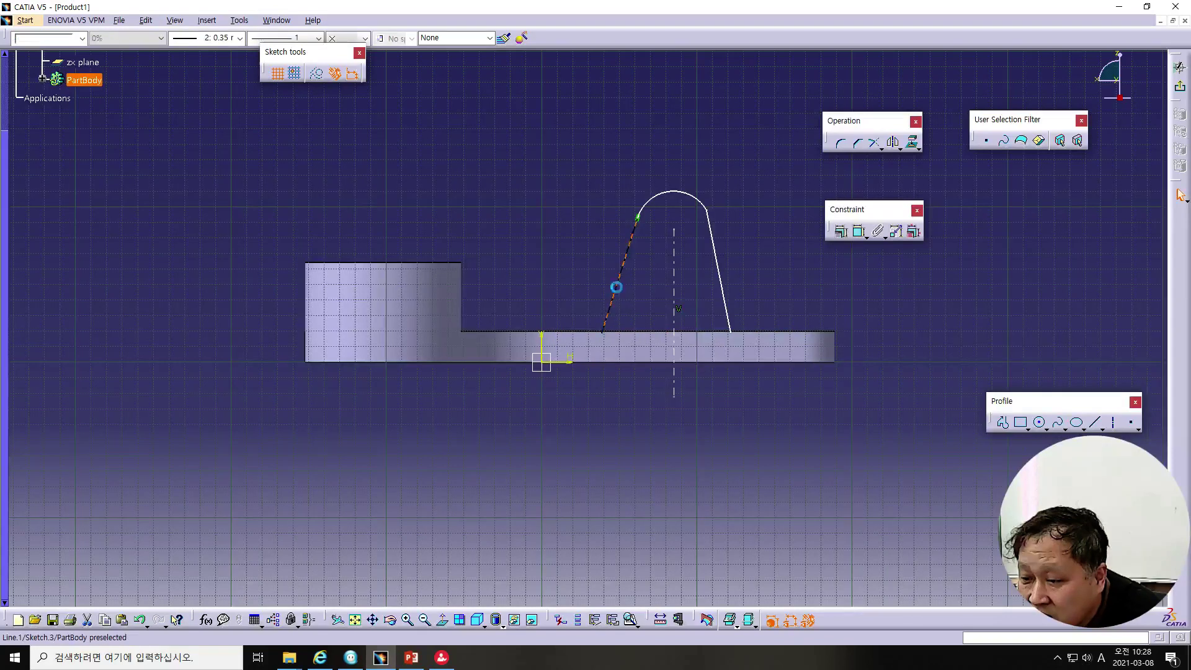
left_click(721, 290, "ctrl")
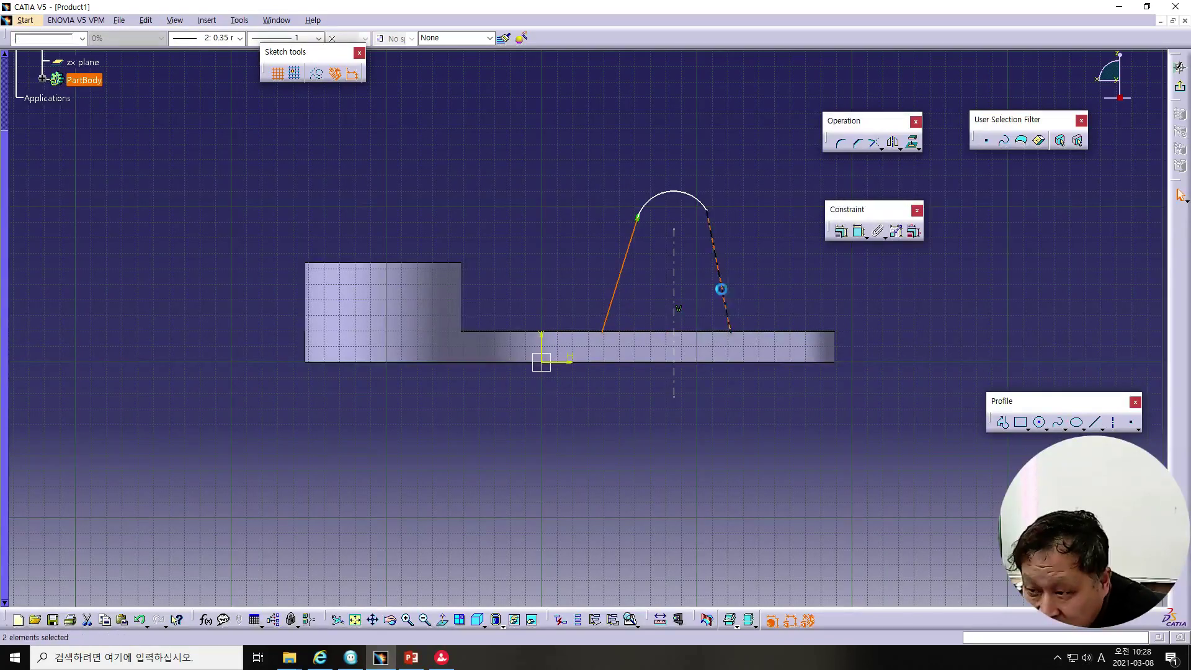
left_click(682, 289, "ctrl")
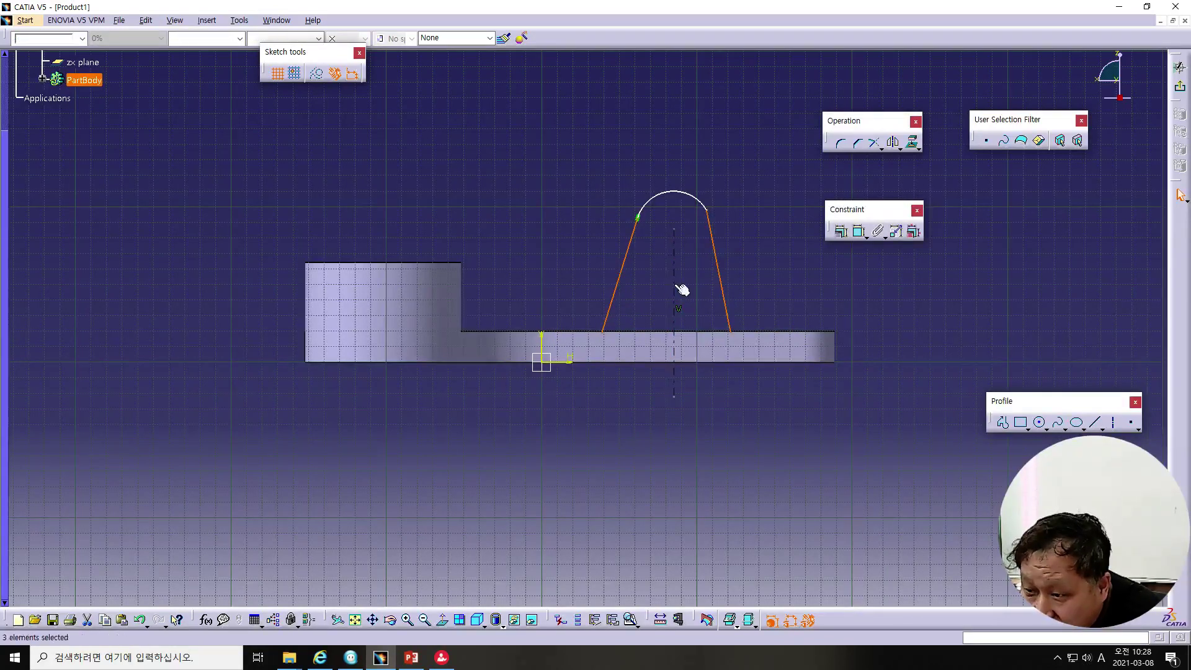
left_click(842, 233)
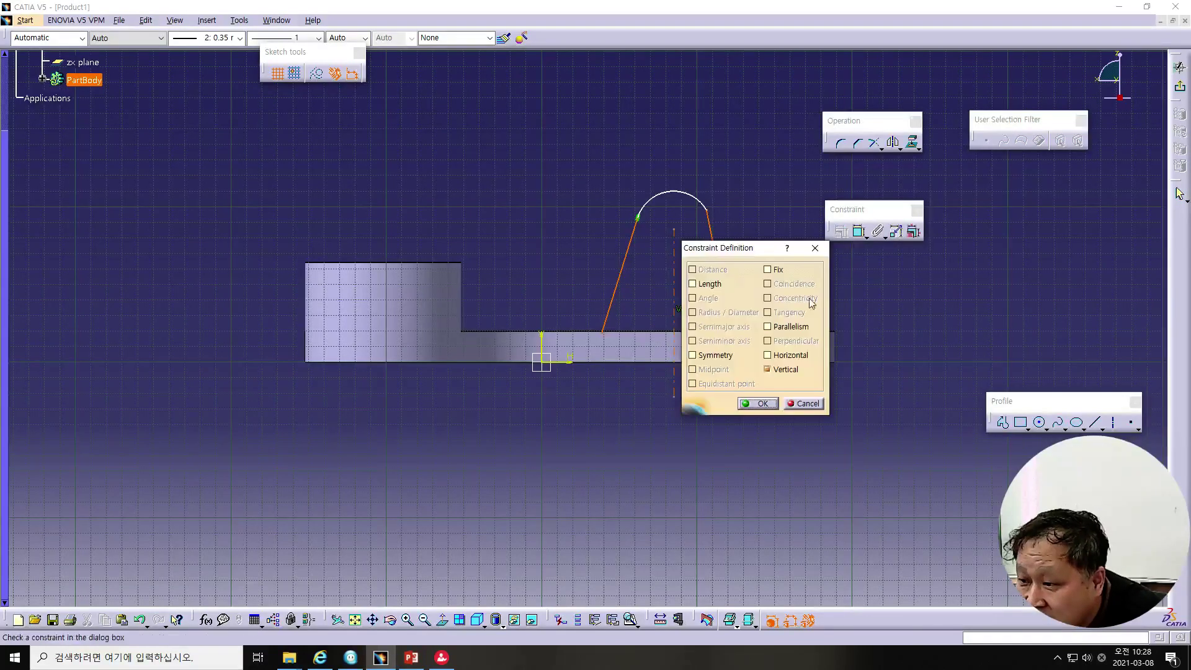
left_click(693, 355)
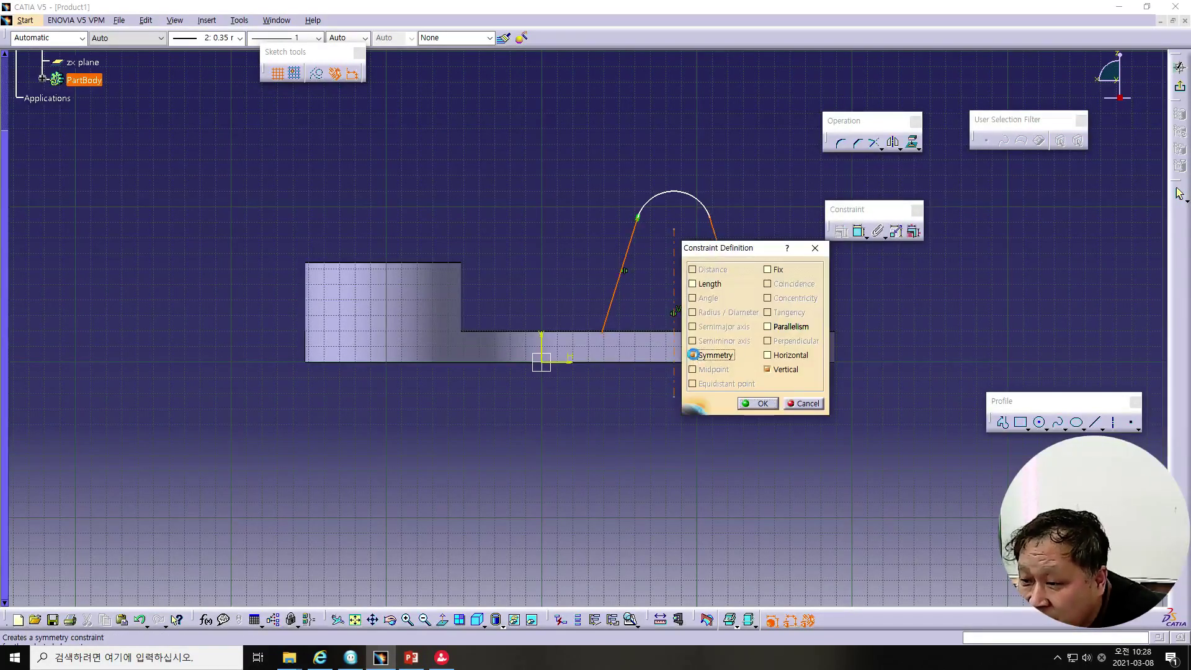
left_click(759, 403)
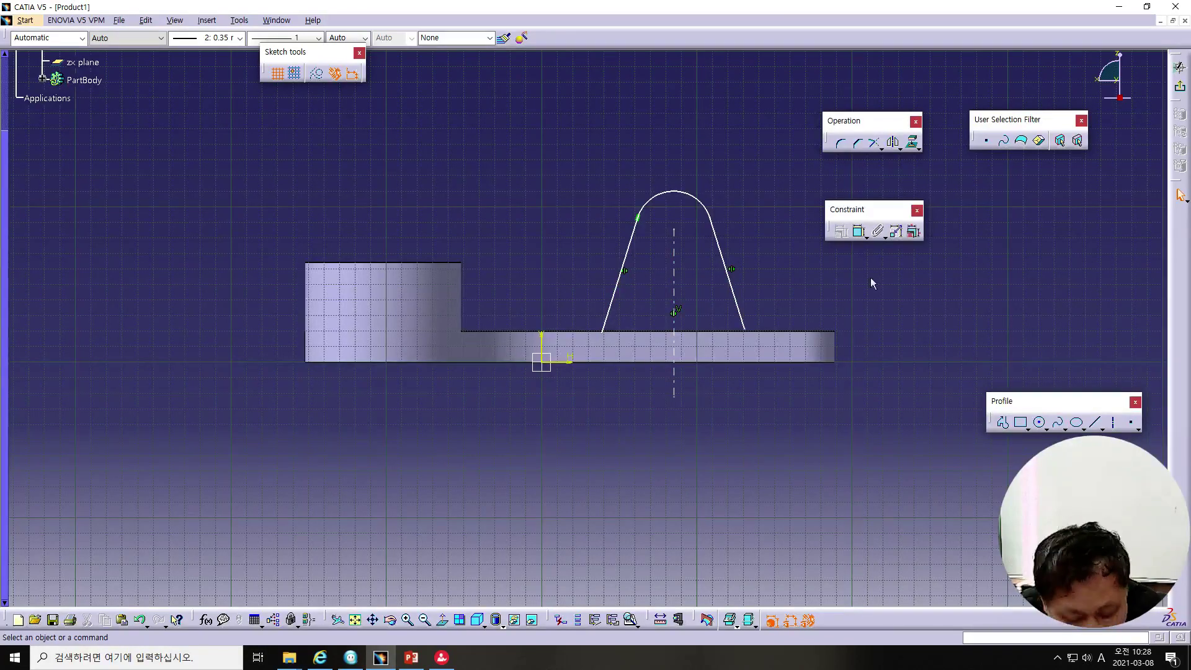
left_click(859, 231)
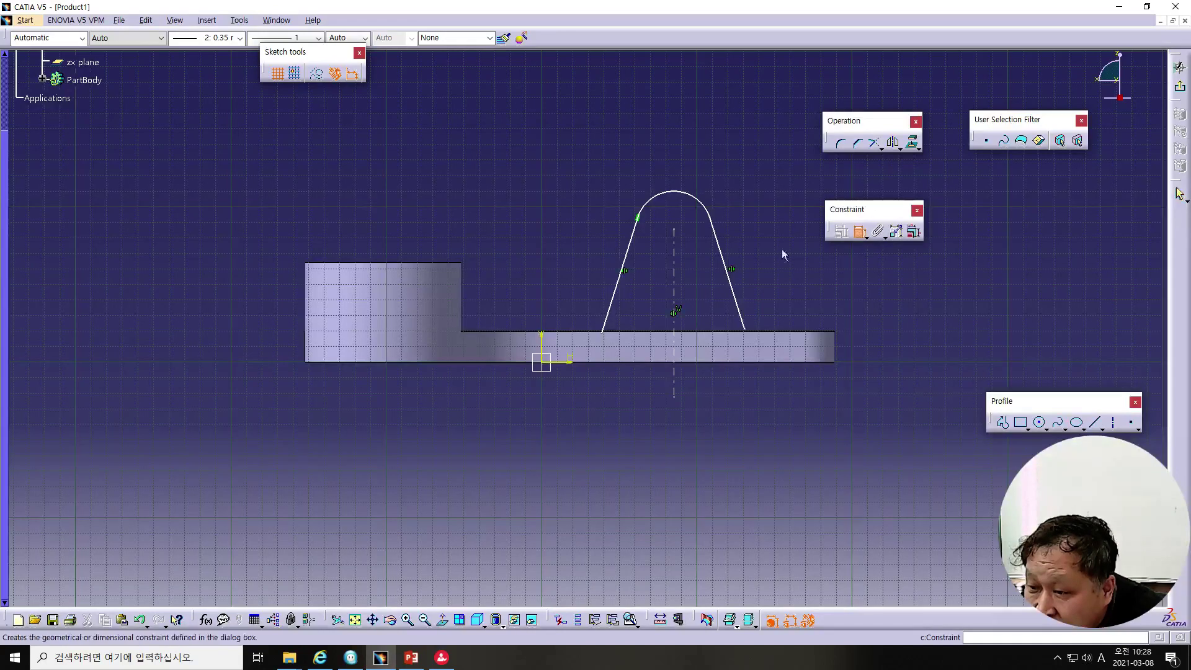
Select the left slanted line and centre axis, discarding an accidental distance dimension
left_click(681, 295)
left_click(620, 297)
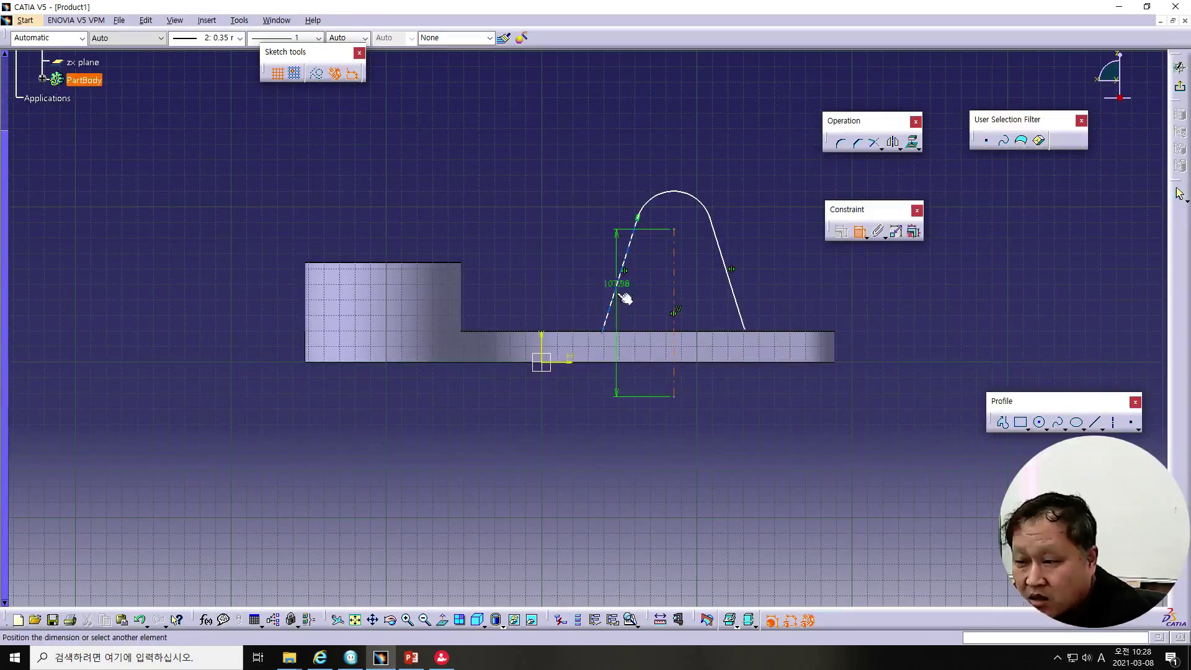
key("Escape")
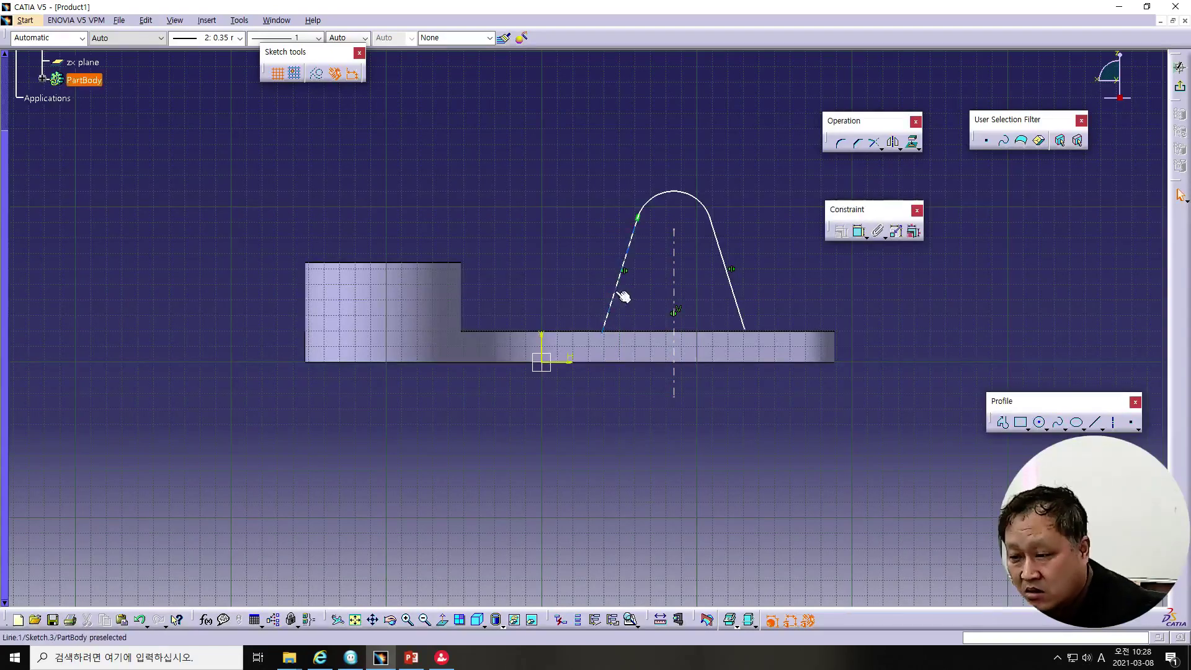
left_click(622, 297)
left_click(674, 289, "ctrl")
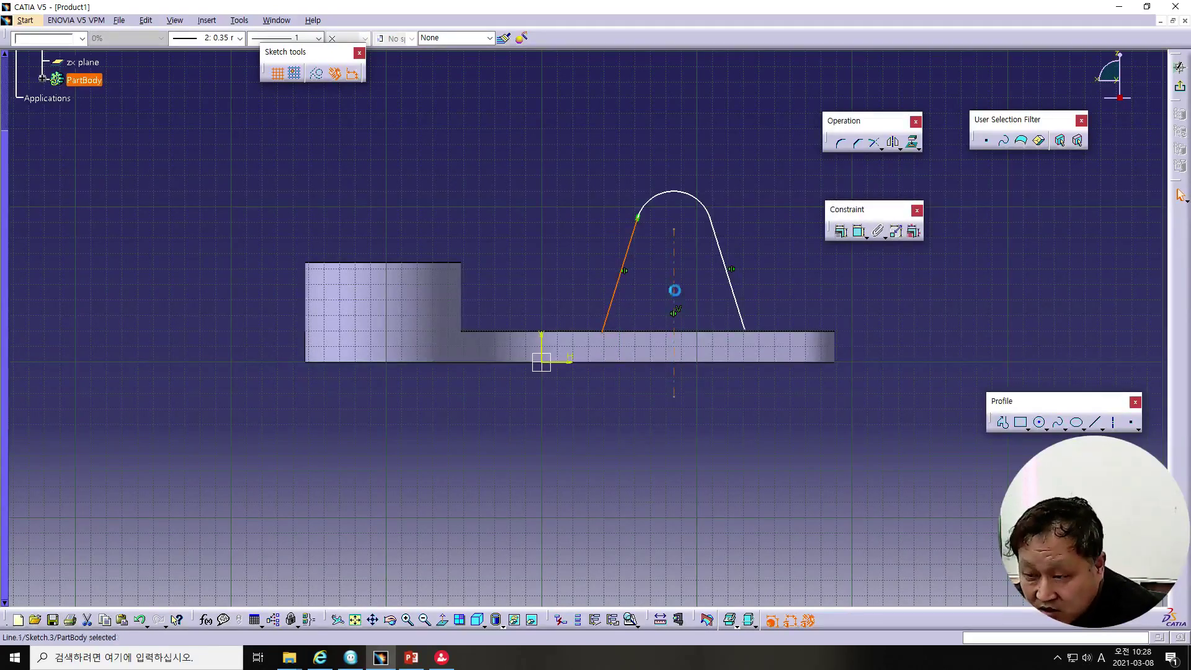
left_click(840, 231)
left_click(693, 354)
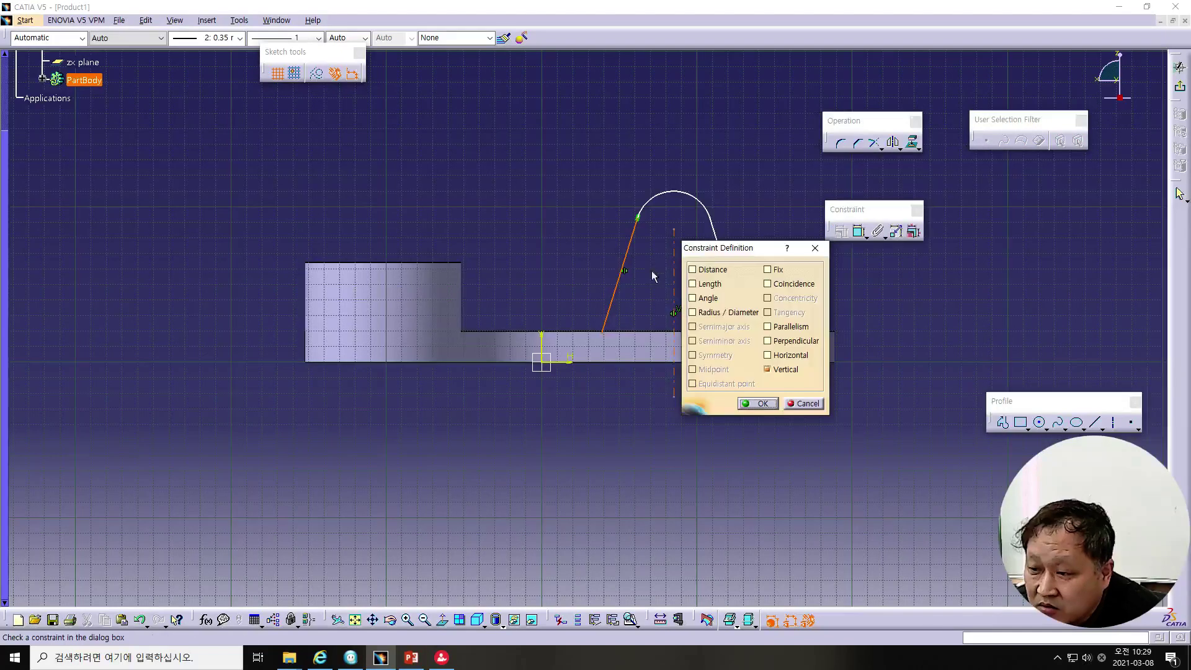
Set a 12° angle dimension between the left slanted line and the axis
left_click(757, 402)
left_click(857, 232)
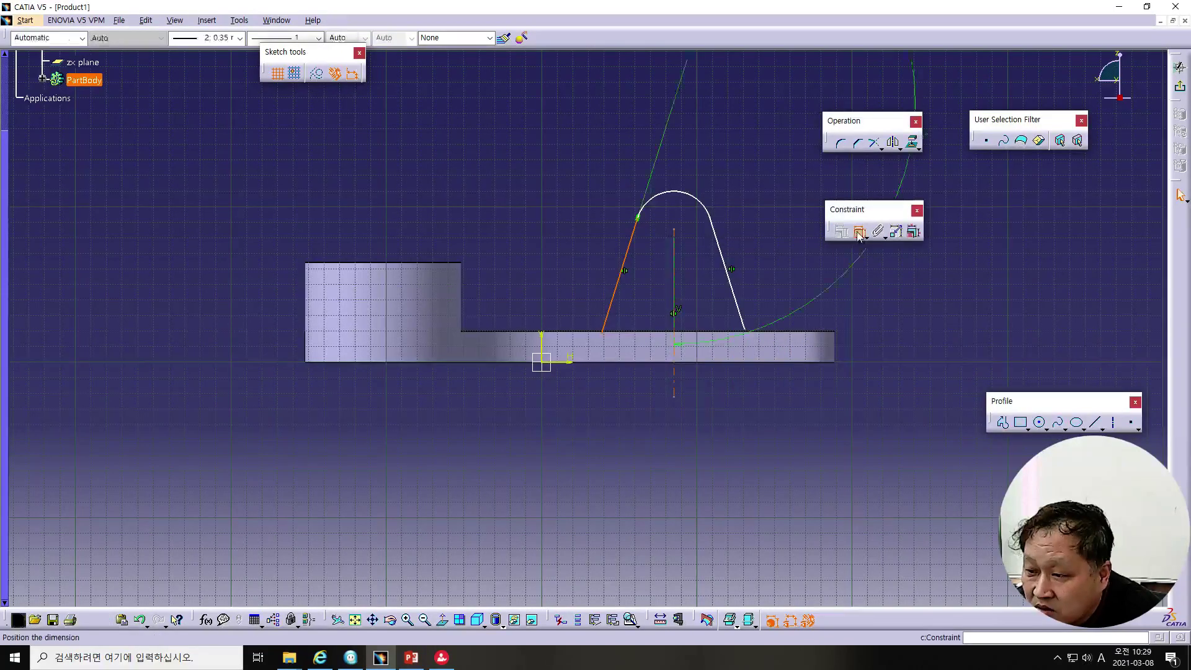
left_click(649, 297)
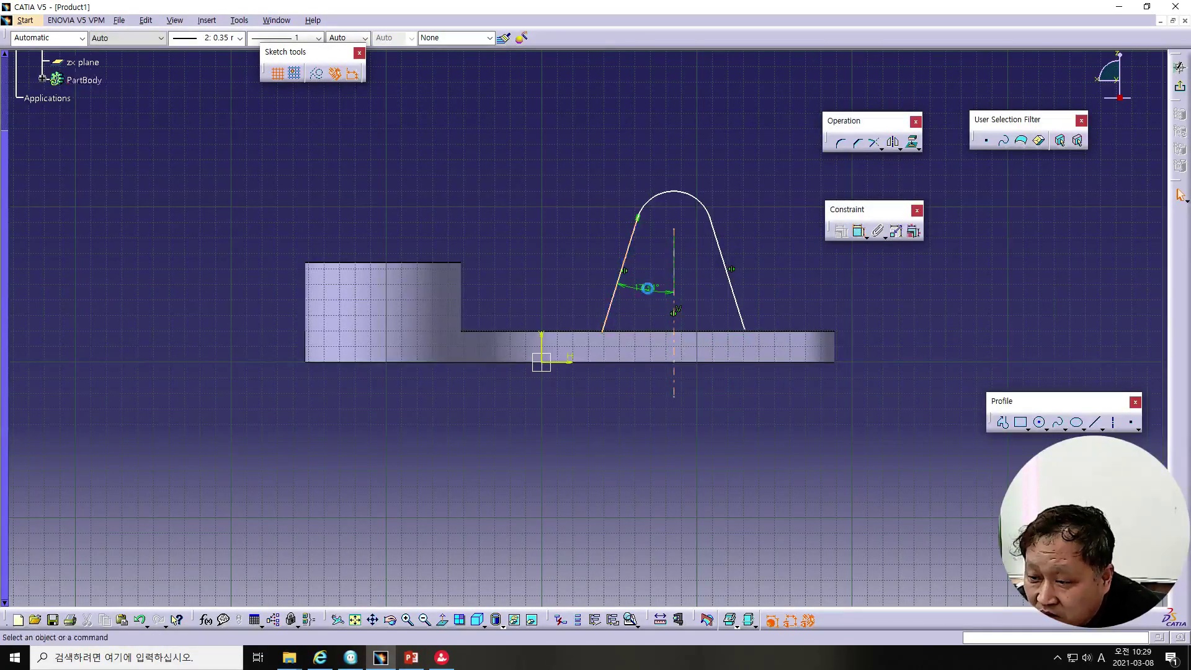
double_click(649, 297)
type("12")
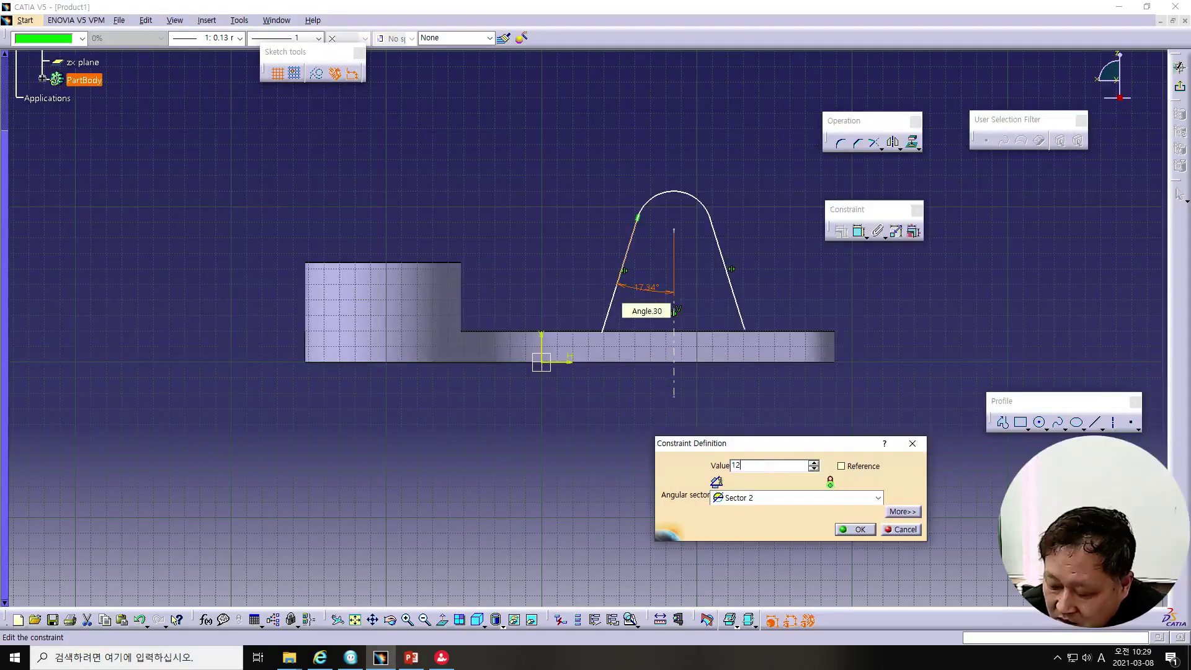
key("Return")
Add an angle dimension between the right slanted line and the centre axis
left_click(688, 273)
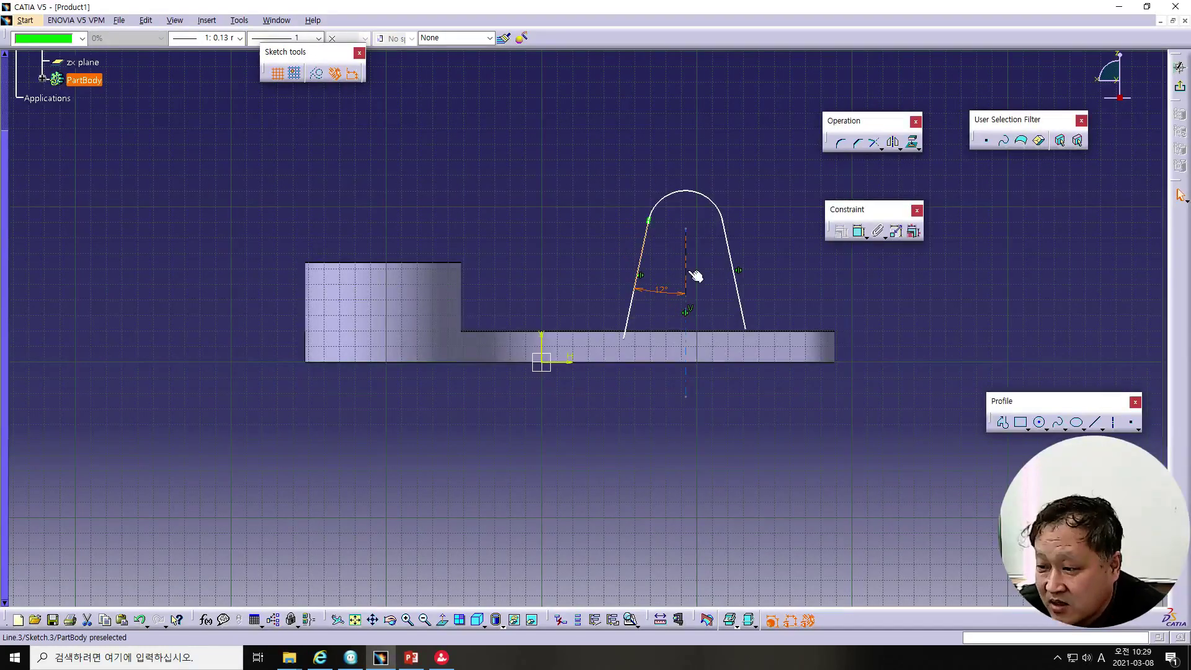
left_click(738, 283, "ctrl")
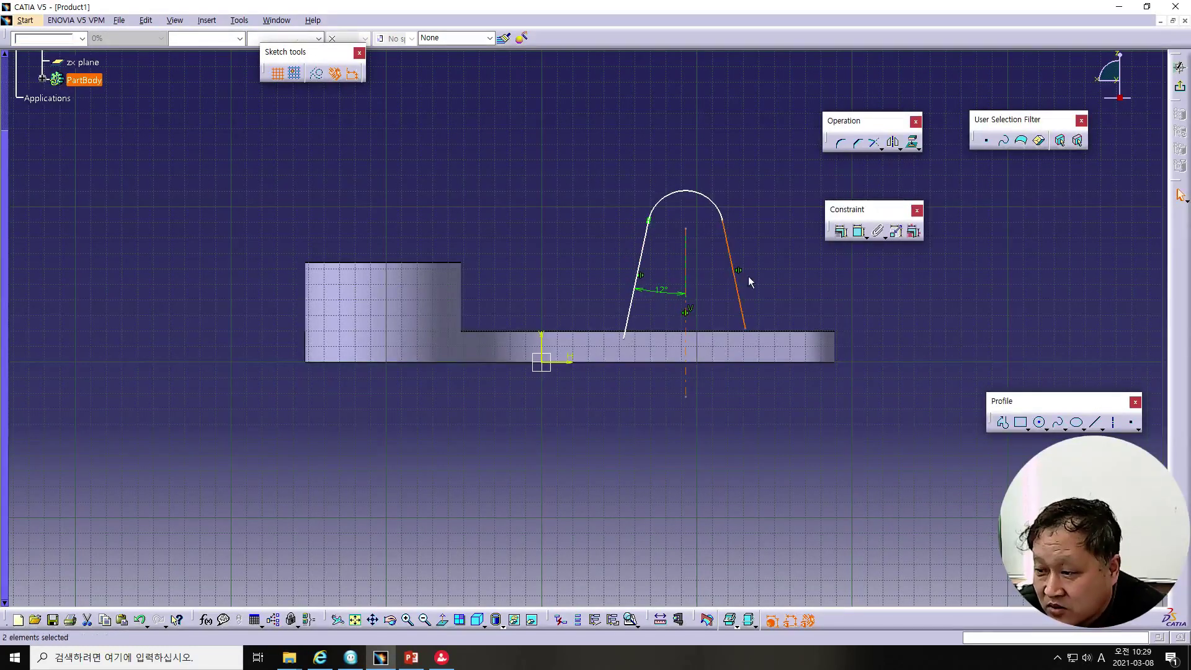
left_click(859, 232)
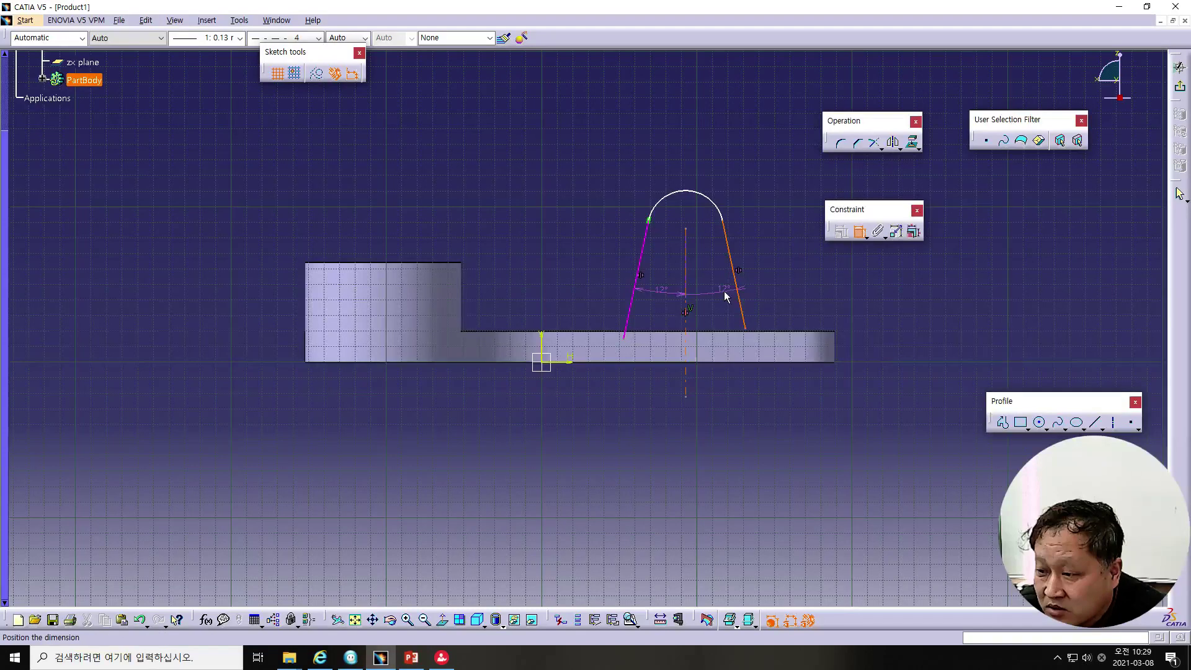
left_click(727, 292)
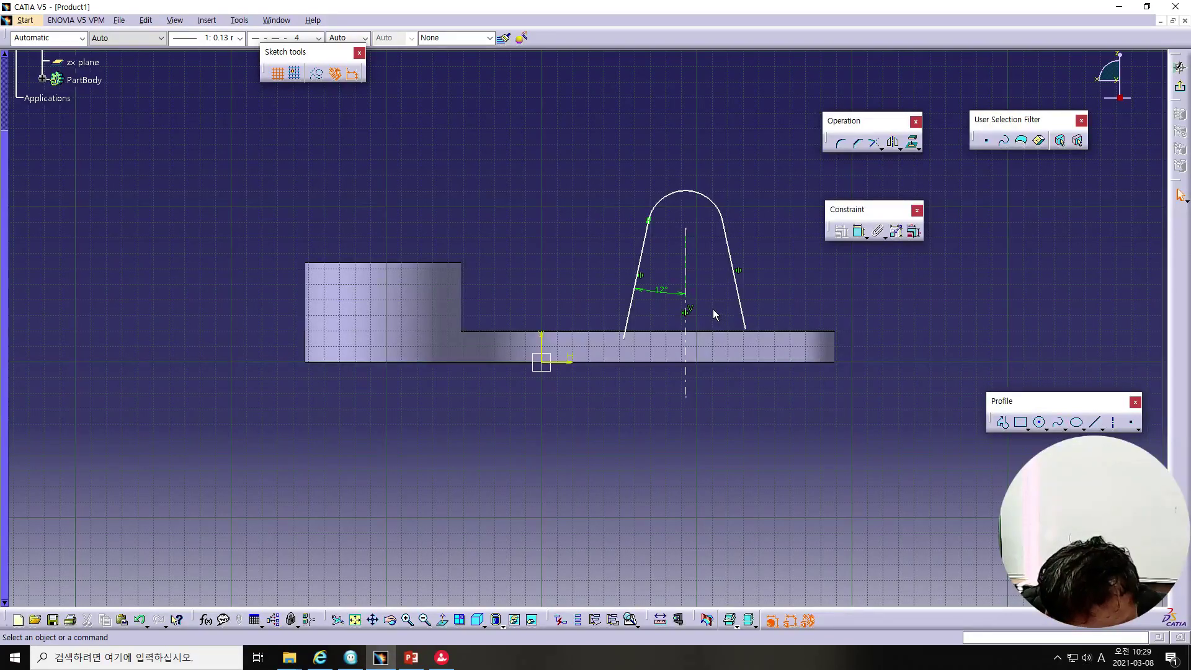
left_click(695, 233)
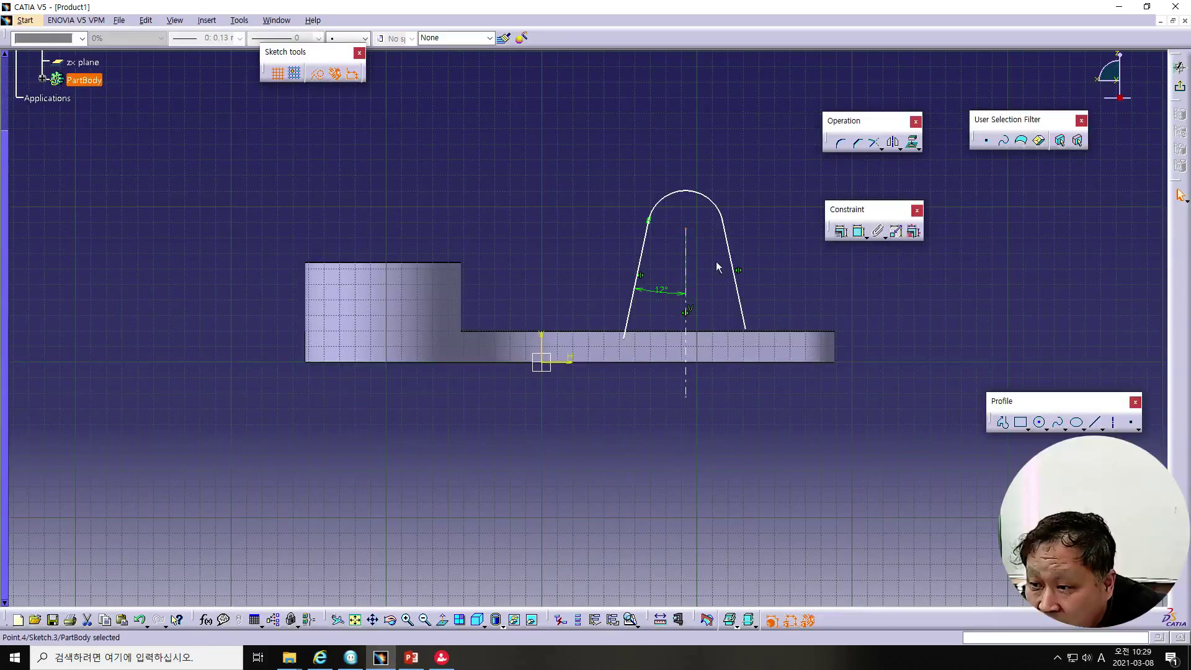
Dimension the arc centre 80 mm above the plate's top edge
left_click(723, 333)
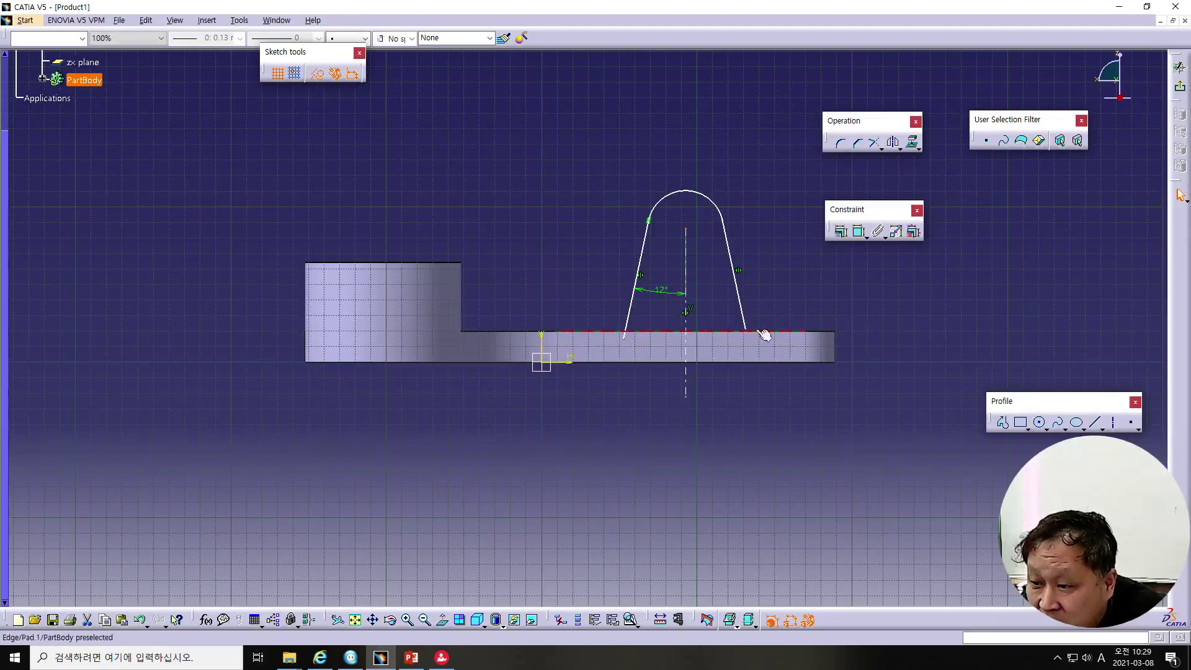
left_click(860, 232)
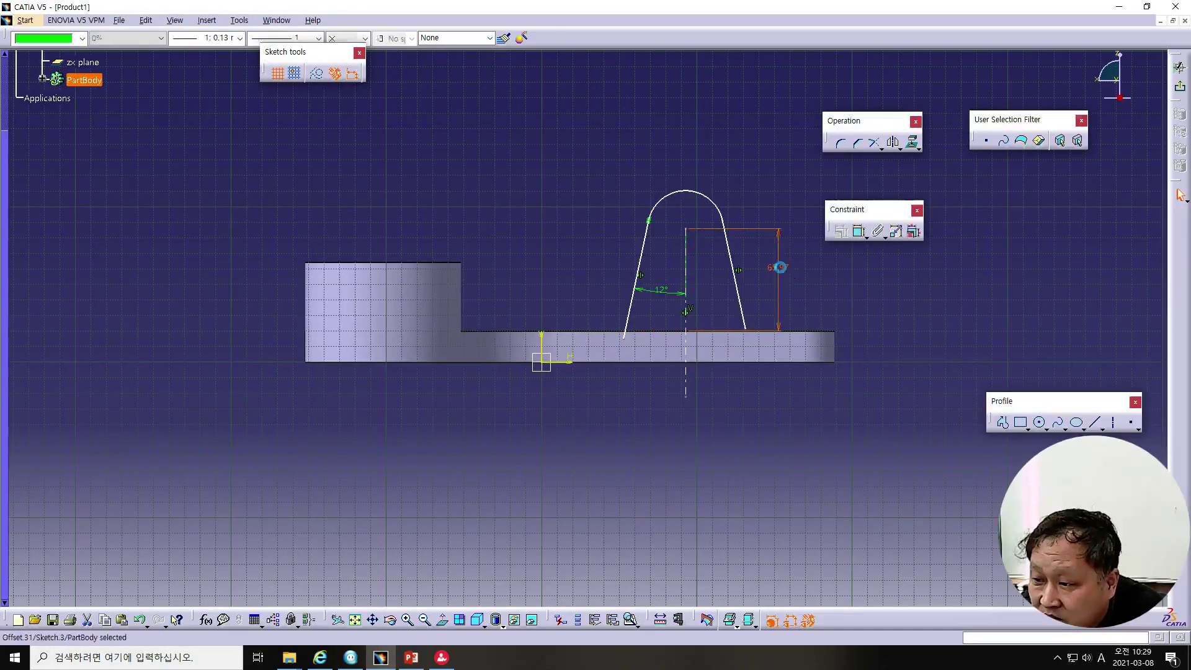
double_click(780, 268)
type("80")
key("Return")
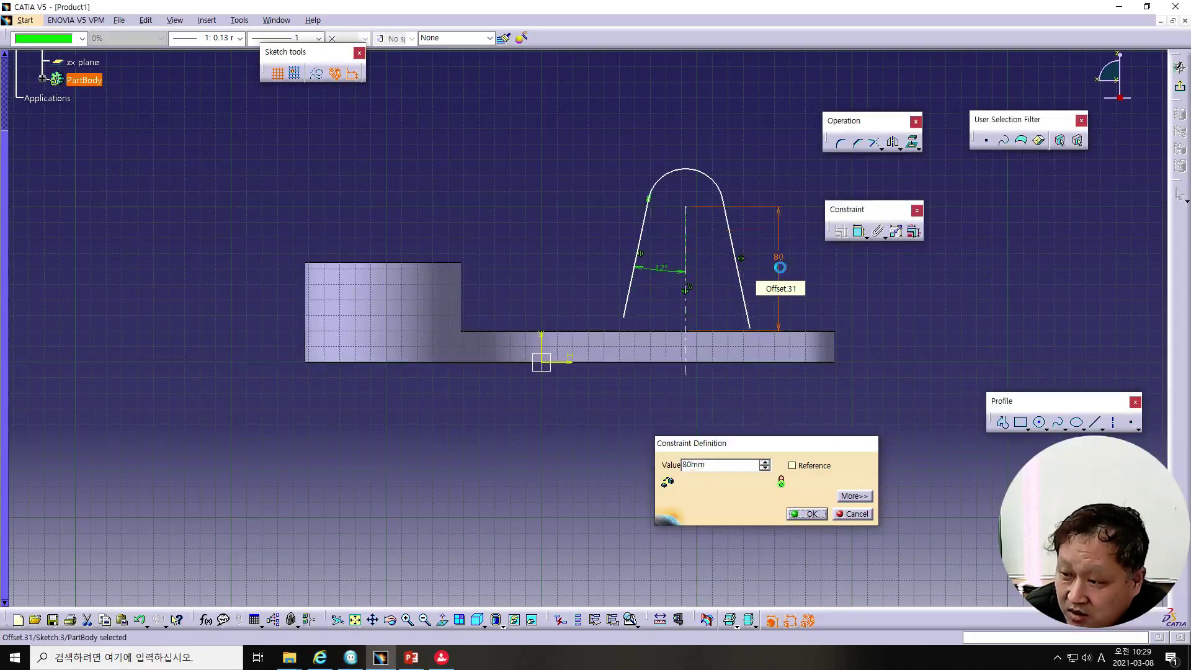
key("Return")
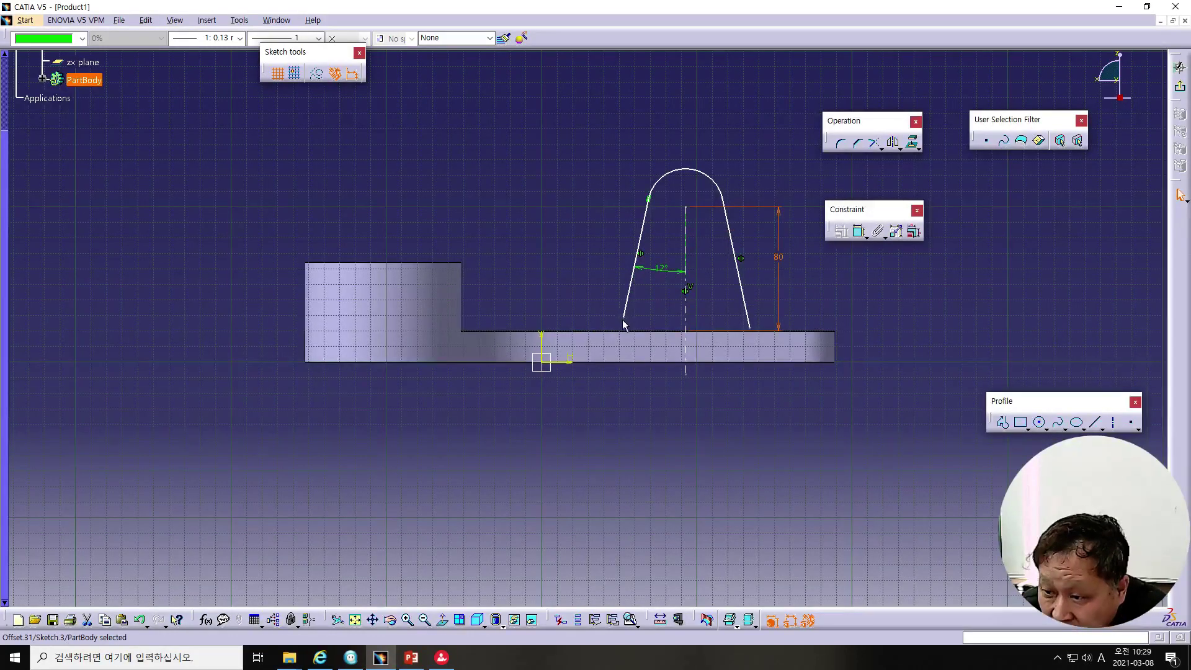
Make the left slanted line's lower end coincident with the plate's top edge
left_click(625, 313)
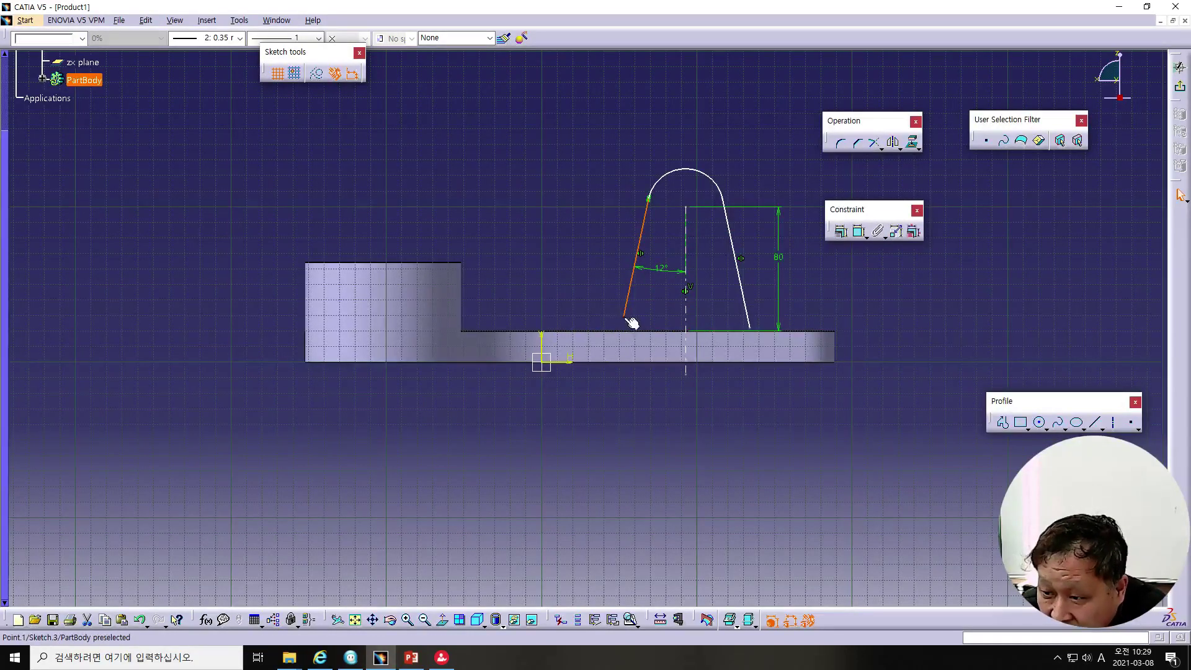
left_click(628, 319)
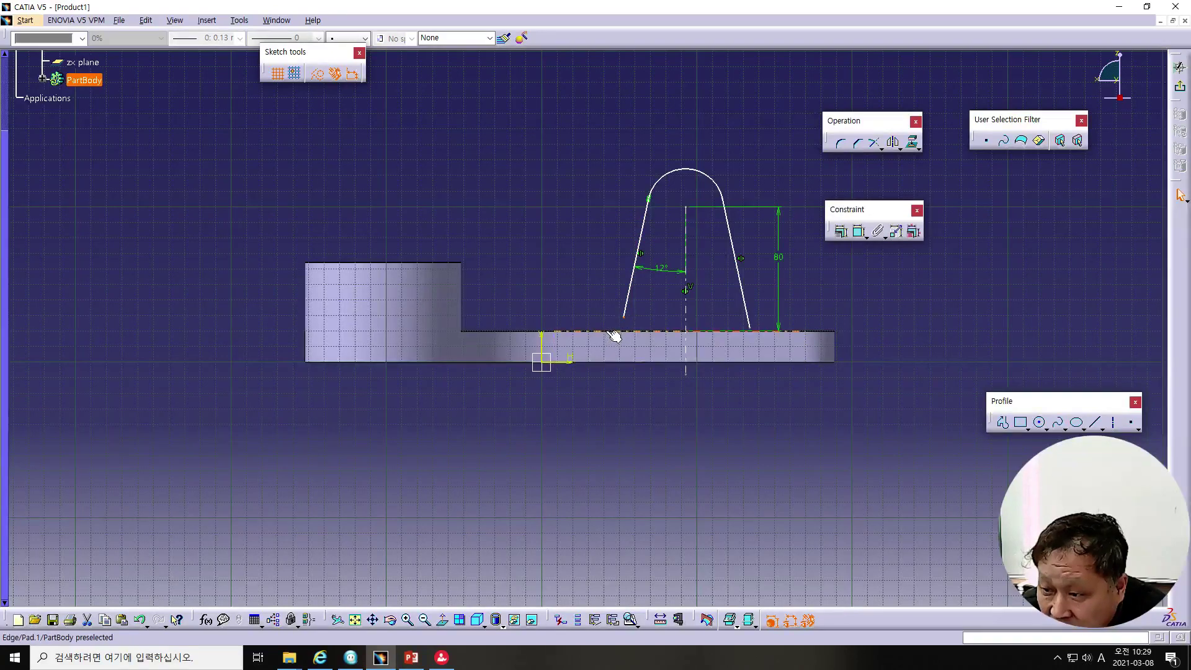
left_click(613, 337, "ctrl")
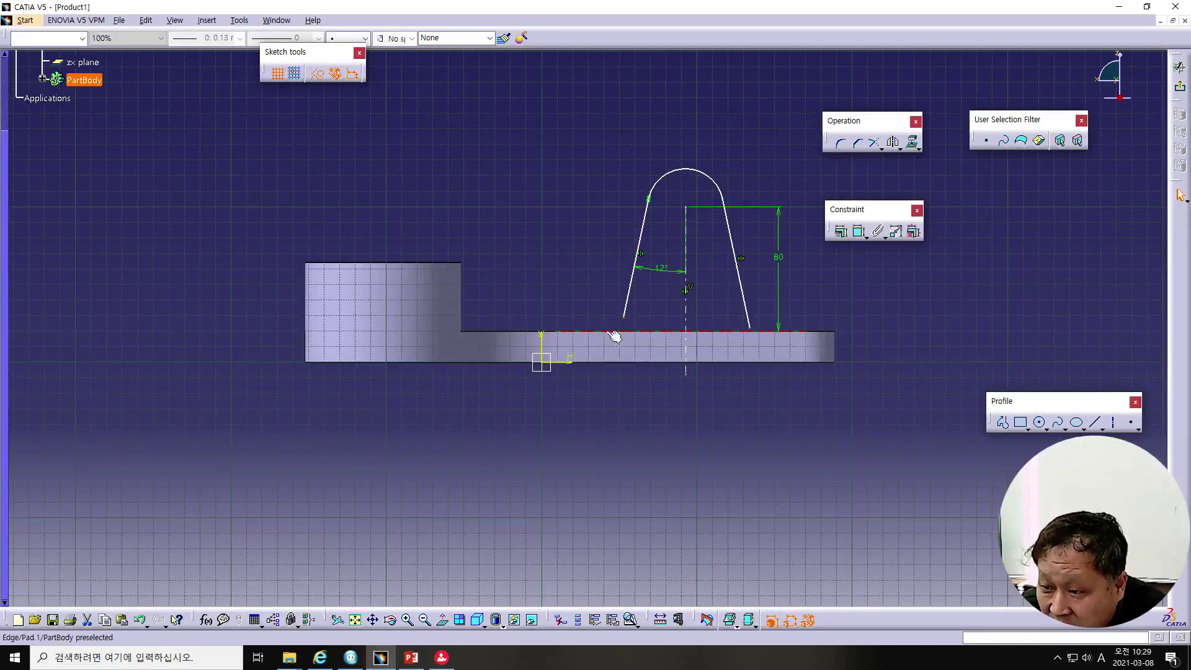
left_click(842, 233)
left_click(768, 284)
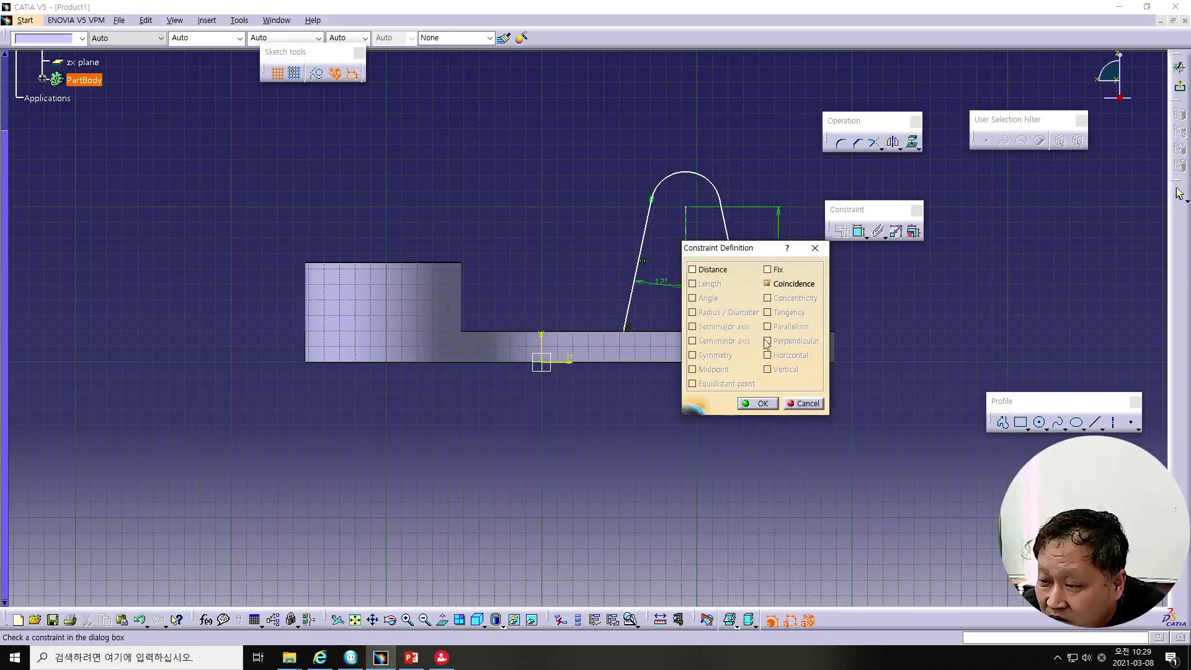
left_click(761, 403)
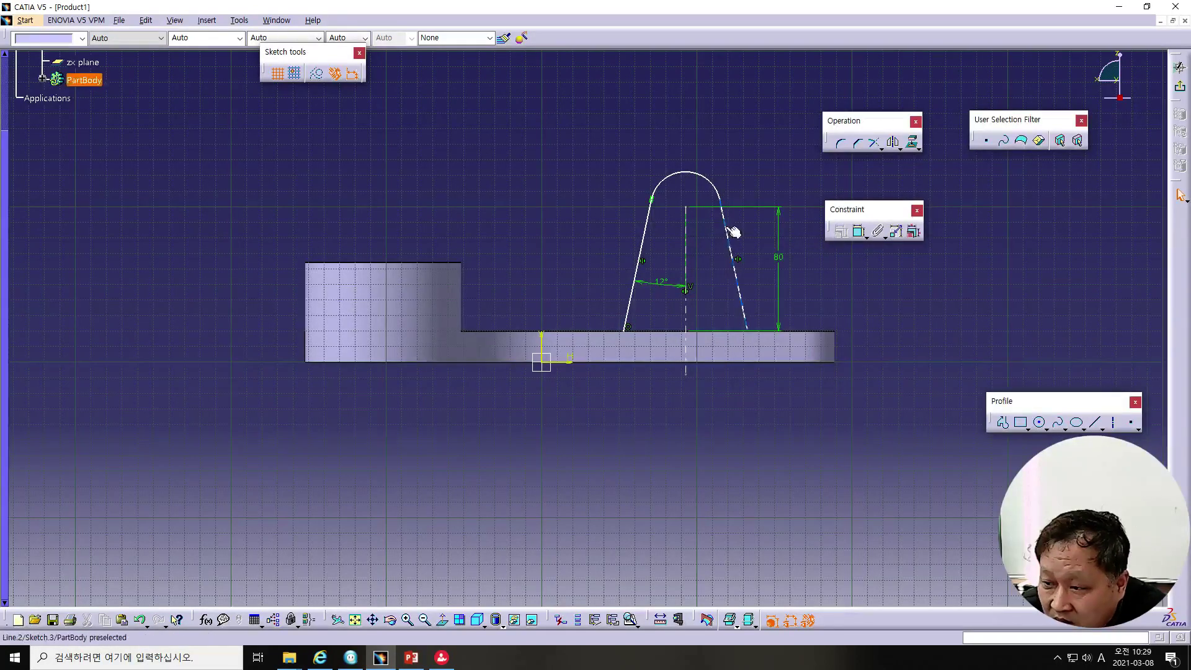
Make the right slanted line tangent to the top arc
left_click(734, 232)
left_click(707, 178, "ctrl")
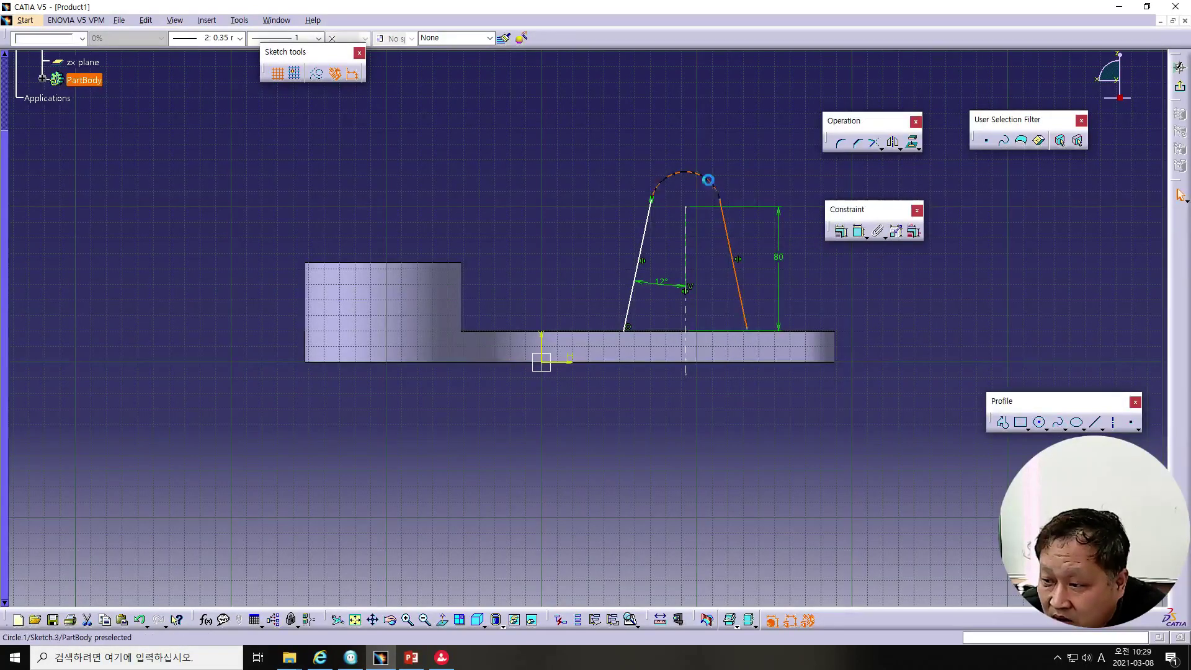
left_click(843, 233)
left_click(767, 312)
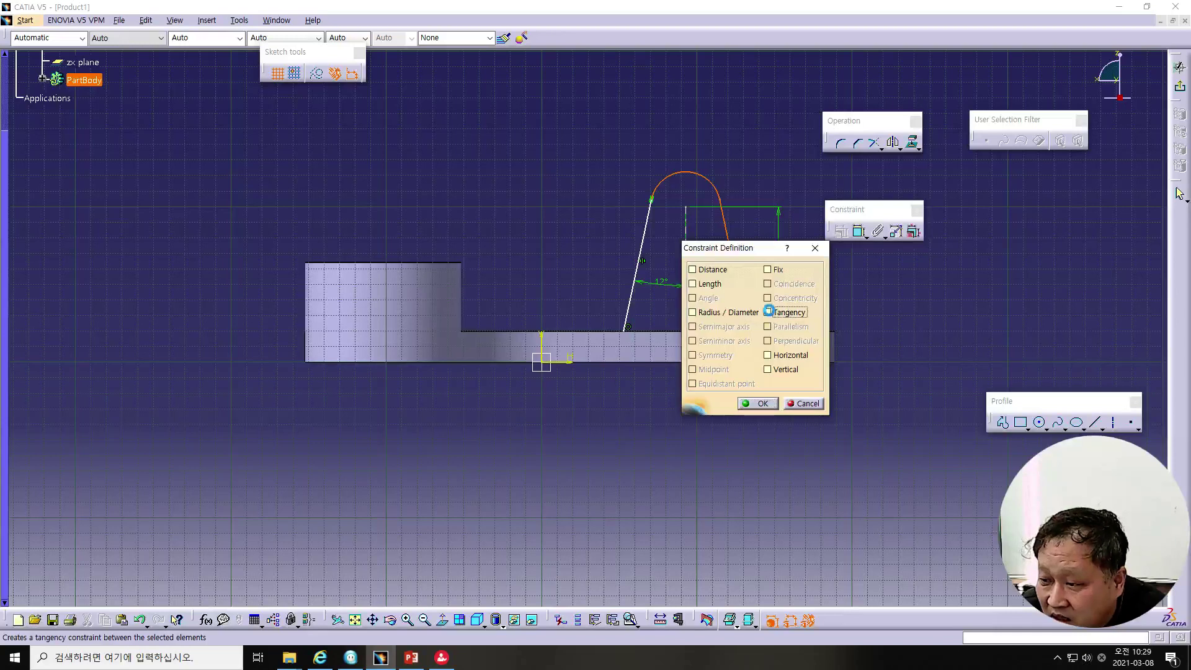
left_click(765, 403)
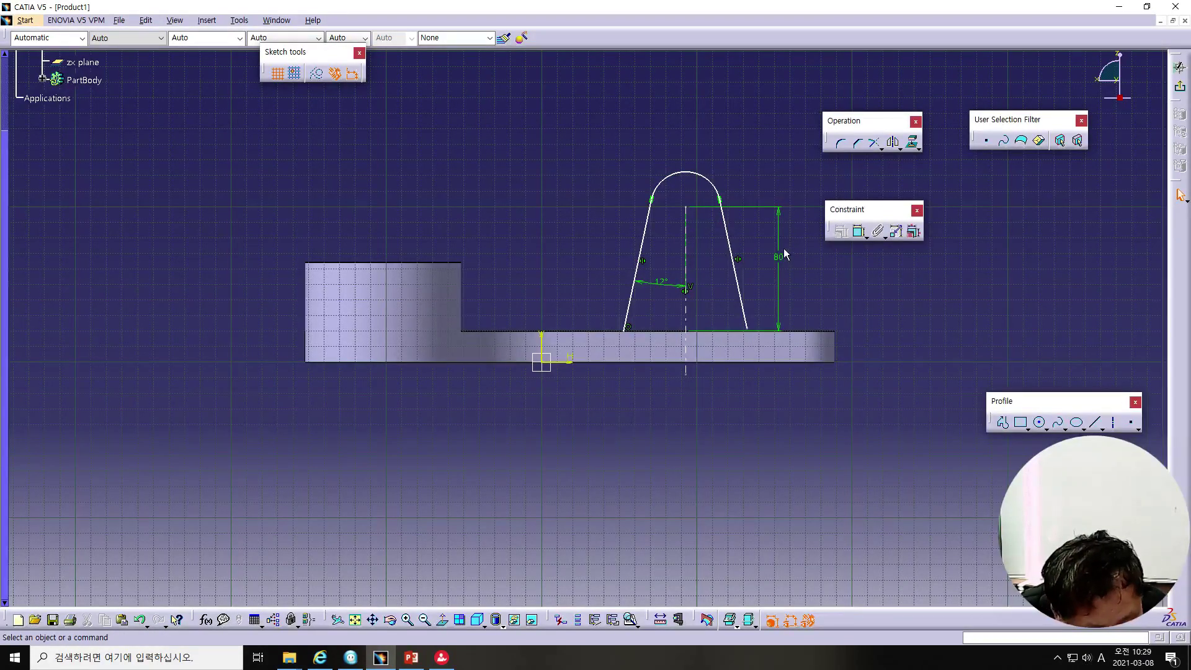
Give the top arc a radius of 25
left_click(688, 179)
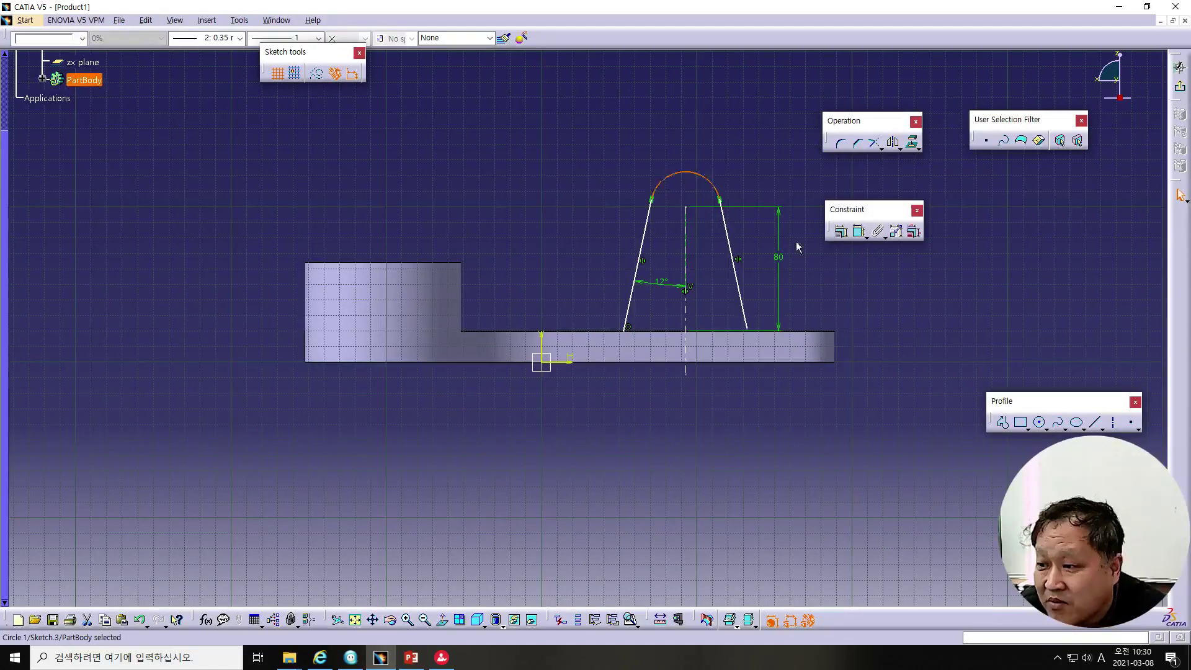
left_click(849, 233)
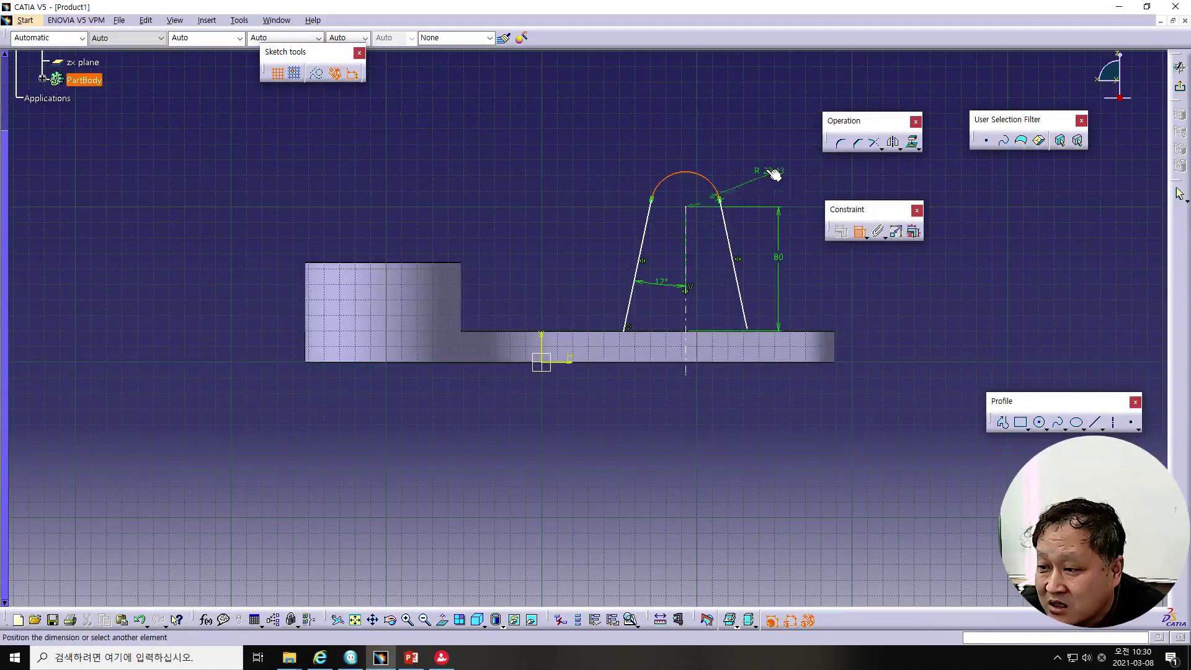
left_click(749, 151)
double_click(745, 149)
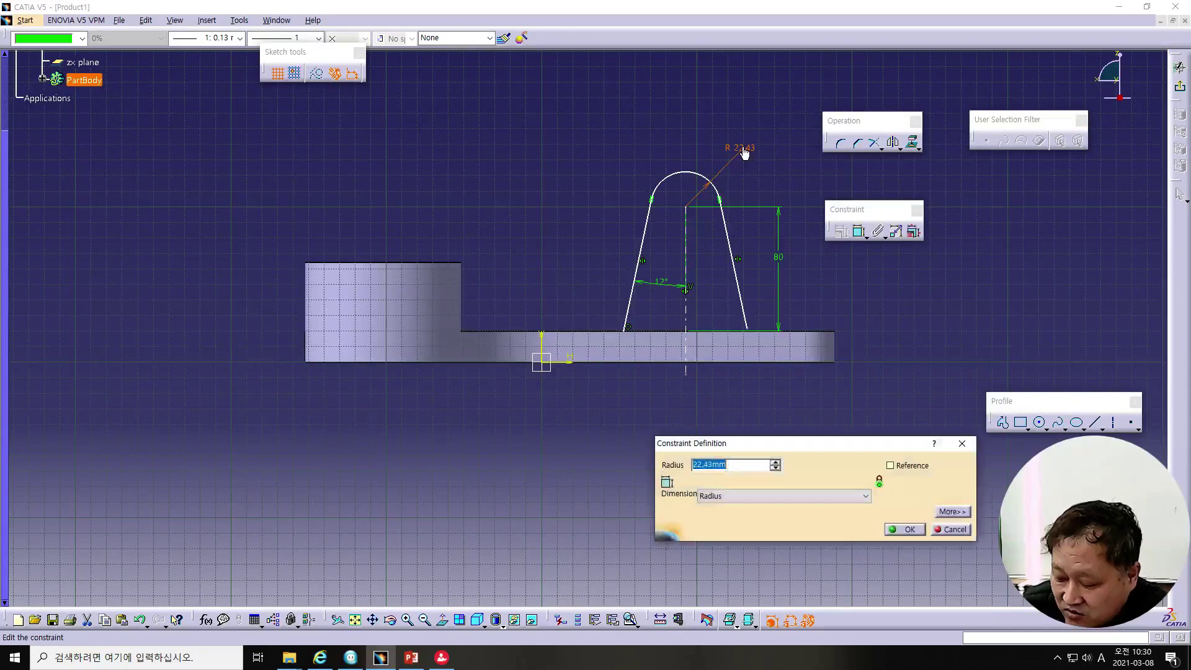
type("25")
key("Return")
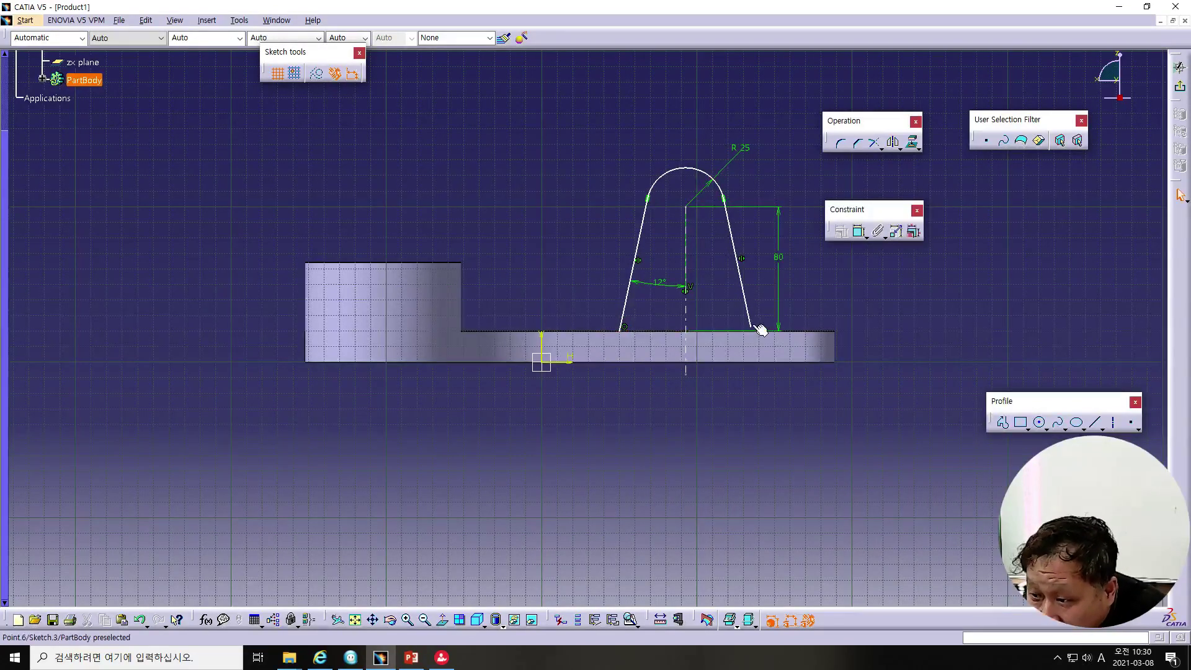
Make the right slanted line's lower end coincident with the plate's top edge
left_click_drag(752, 328, 756, 314)
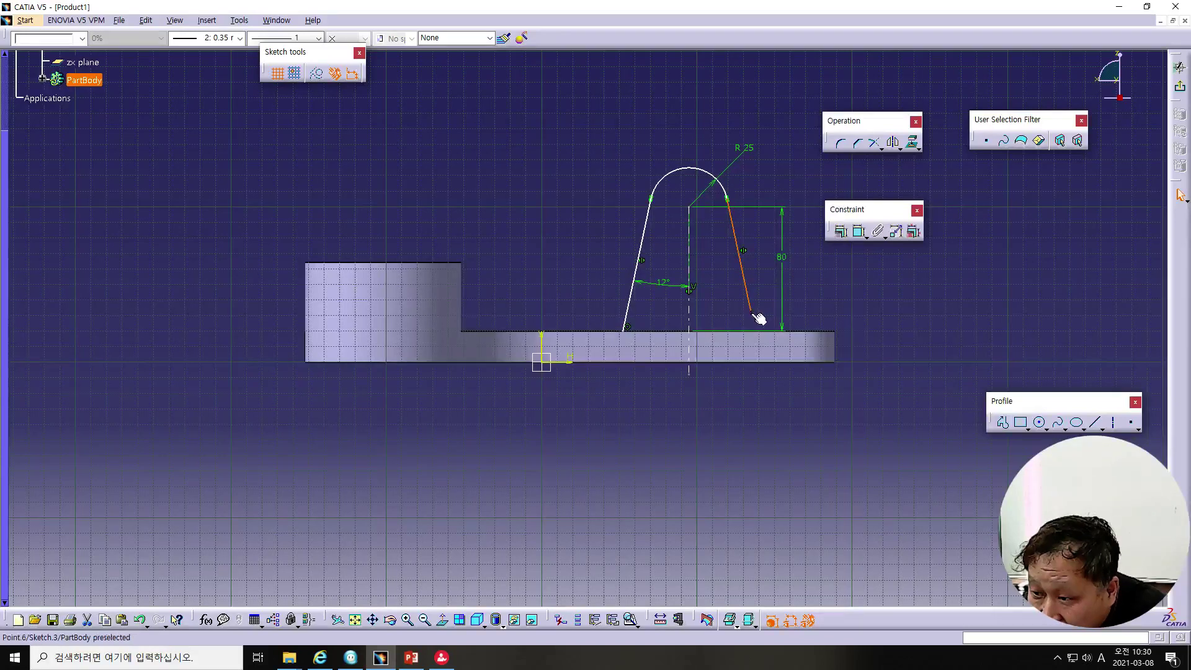
left_click(759, 315)
left_click(753, 316)
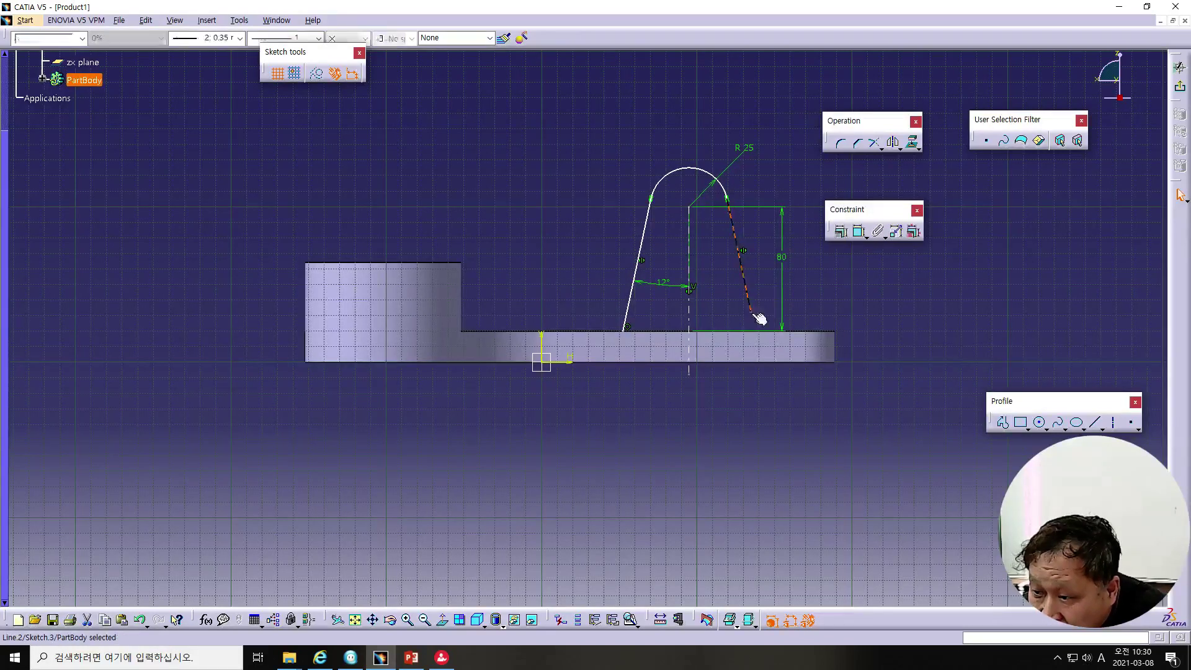
left_click(758, 316)
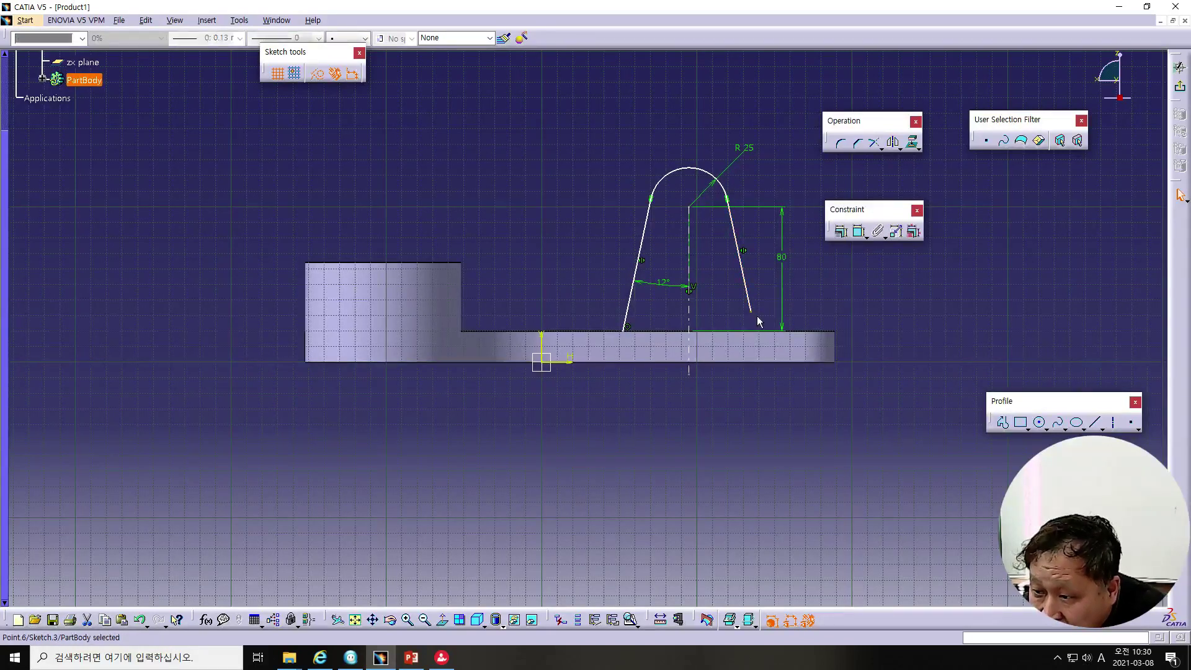
left_click(804, 336, "ctrl")
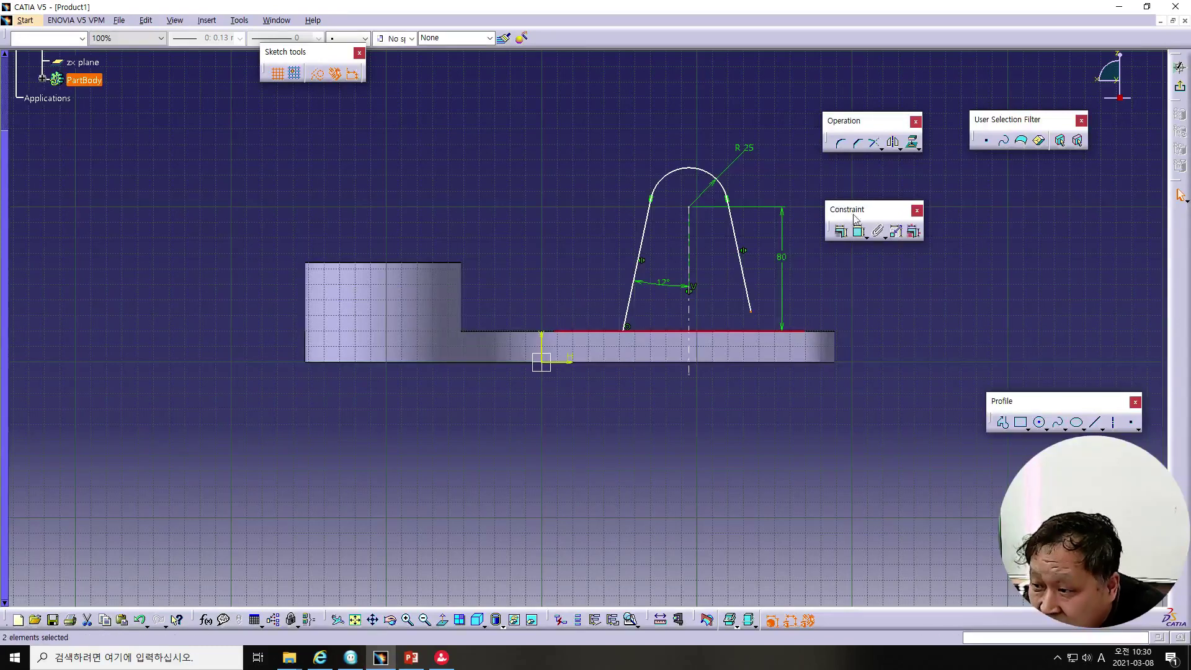
left_click(840, 231)
left_click(767, 284)
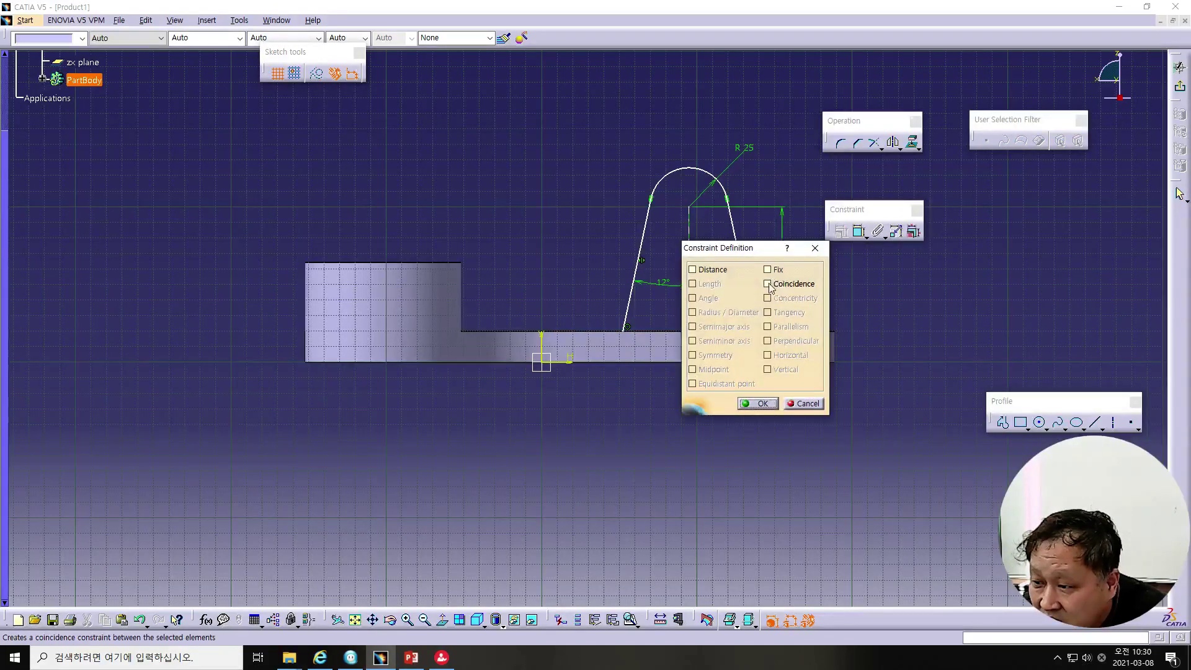
left_click(767, 402)
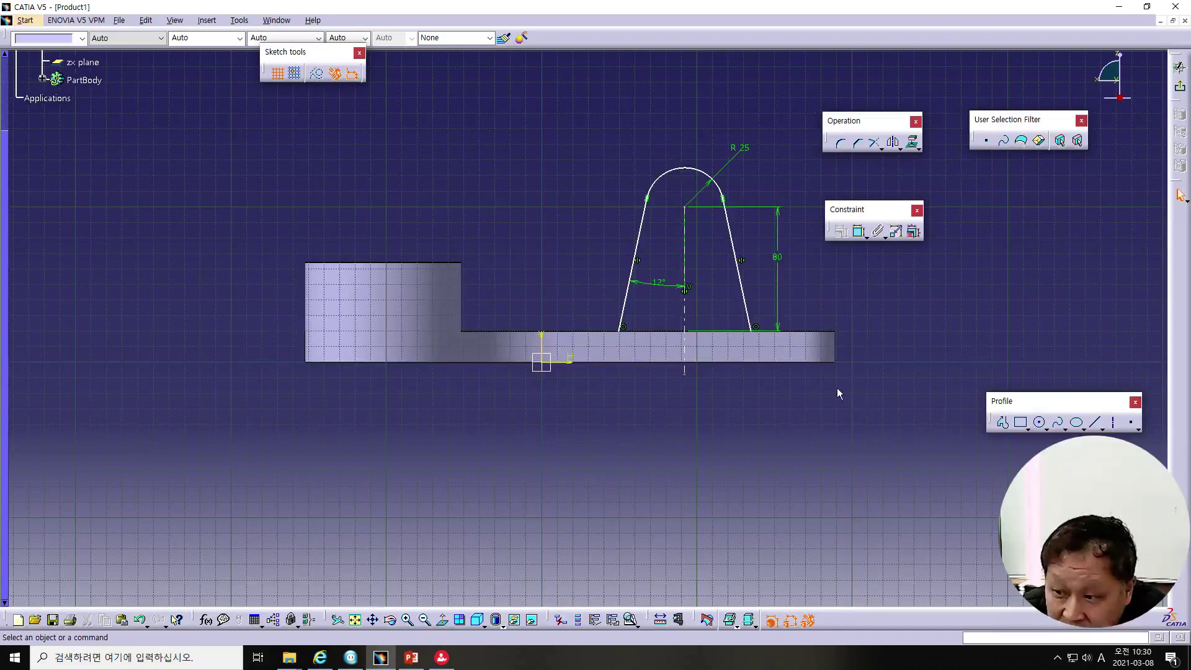
left_click(685, 368)
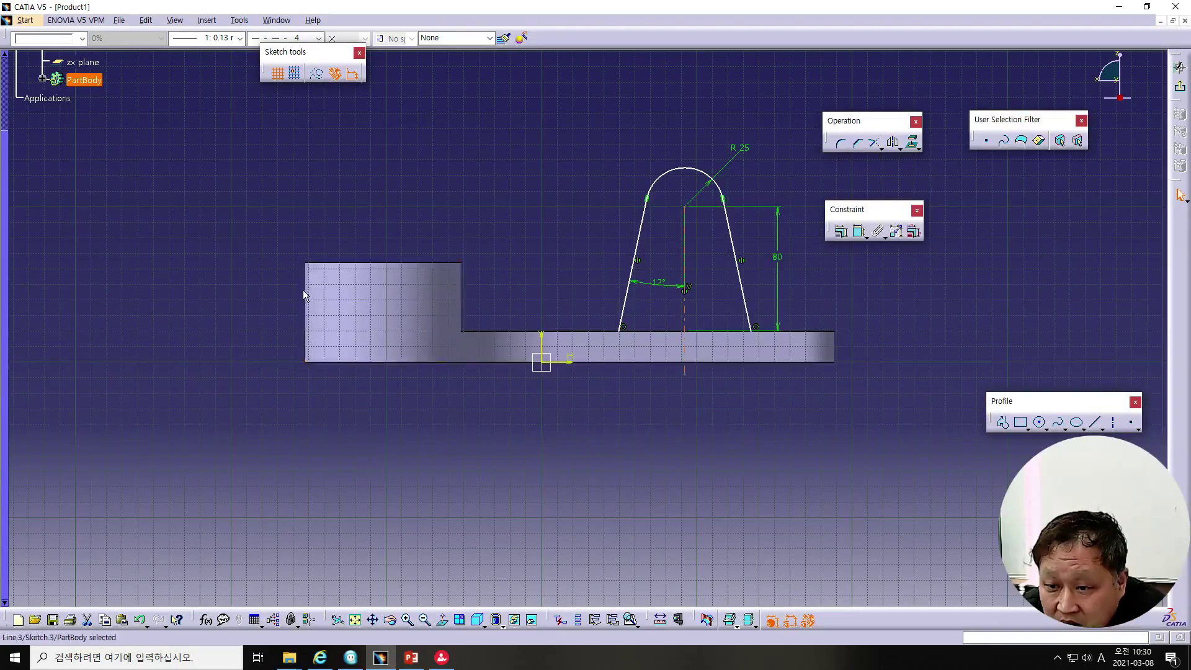
Dimension the plate's left edge to the rib axis, changing 244.21 to 210 mm
left_click(314, 318)
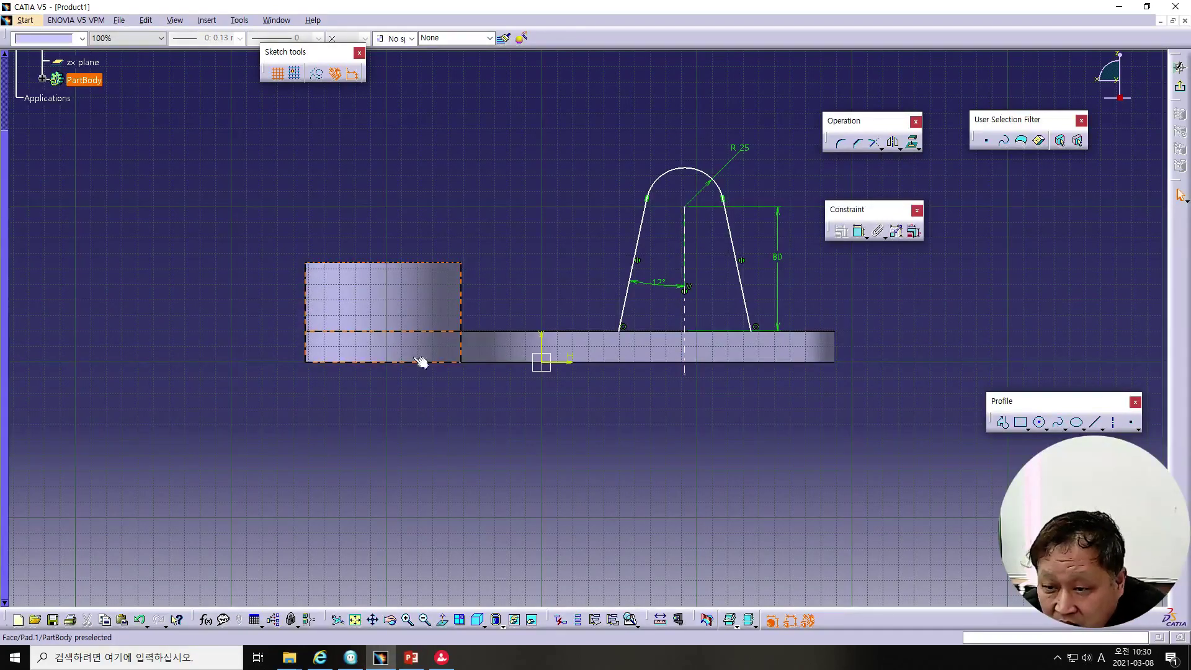
left_click(306, 348)
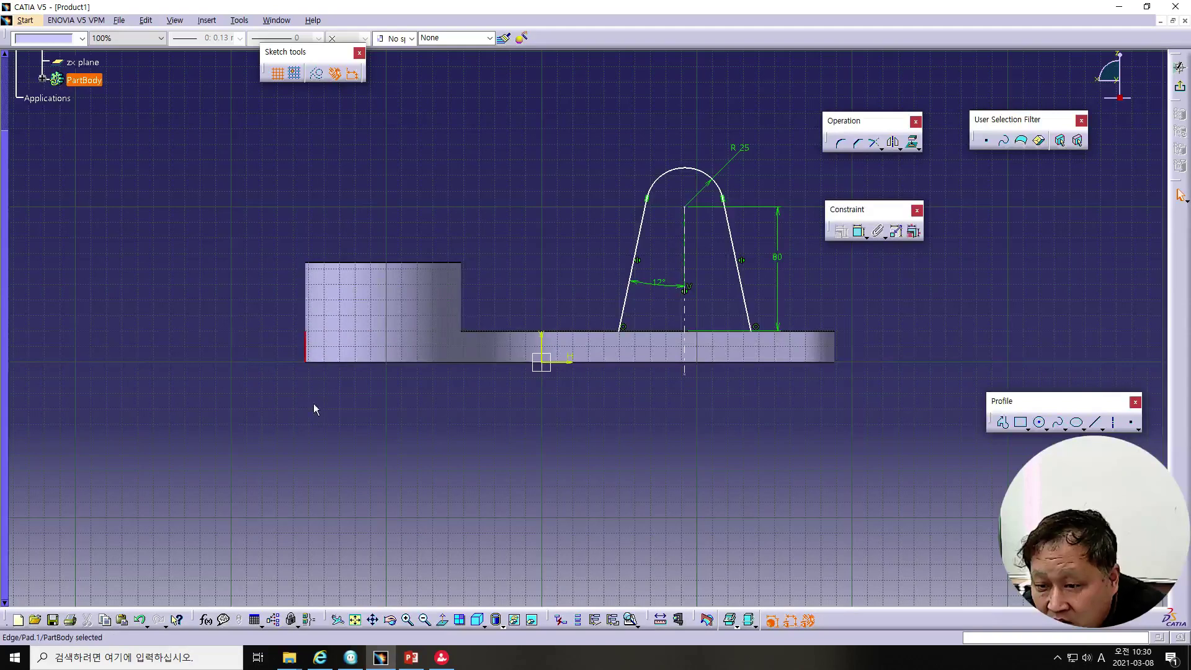
left_click(312, 315)
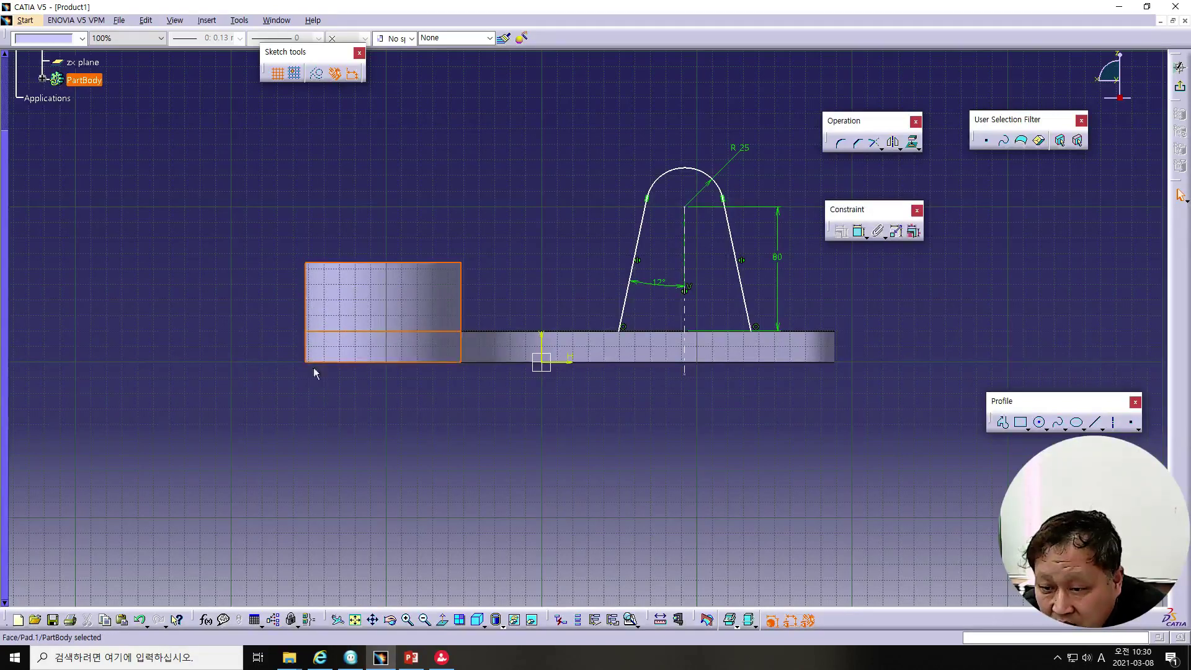
left_click(304, 350)
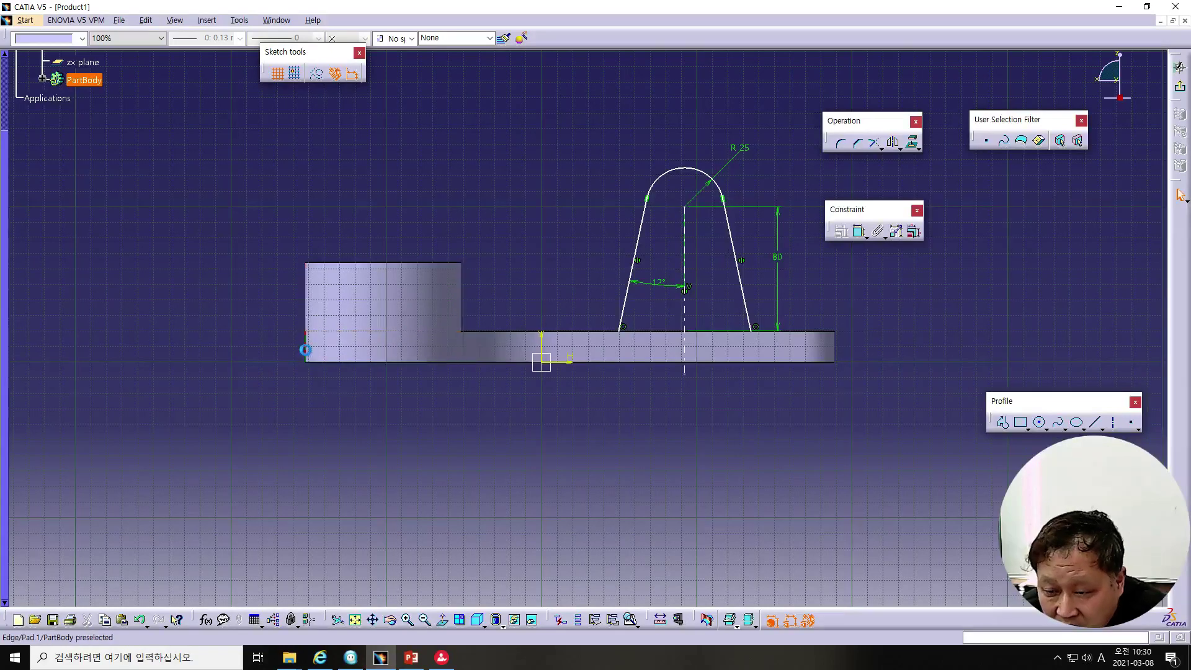
left_click(687, 372, "ctrl")
left_click(859, 230)
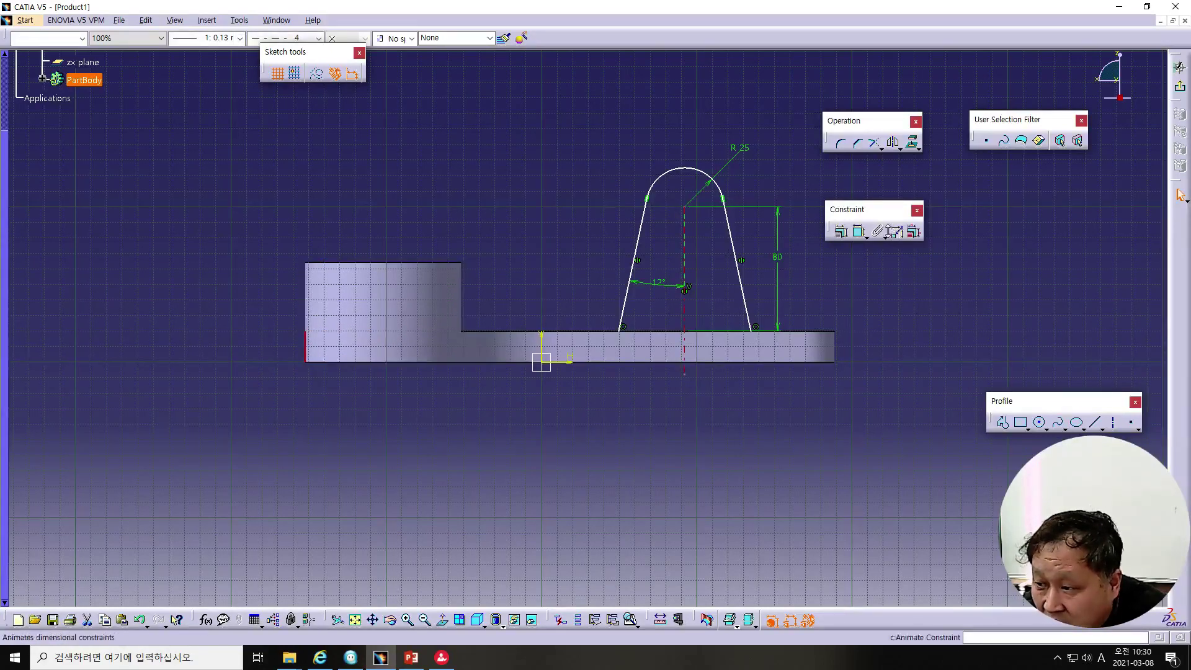
left_click(521, 413)
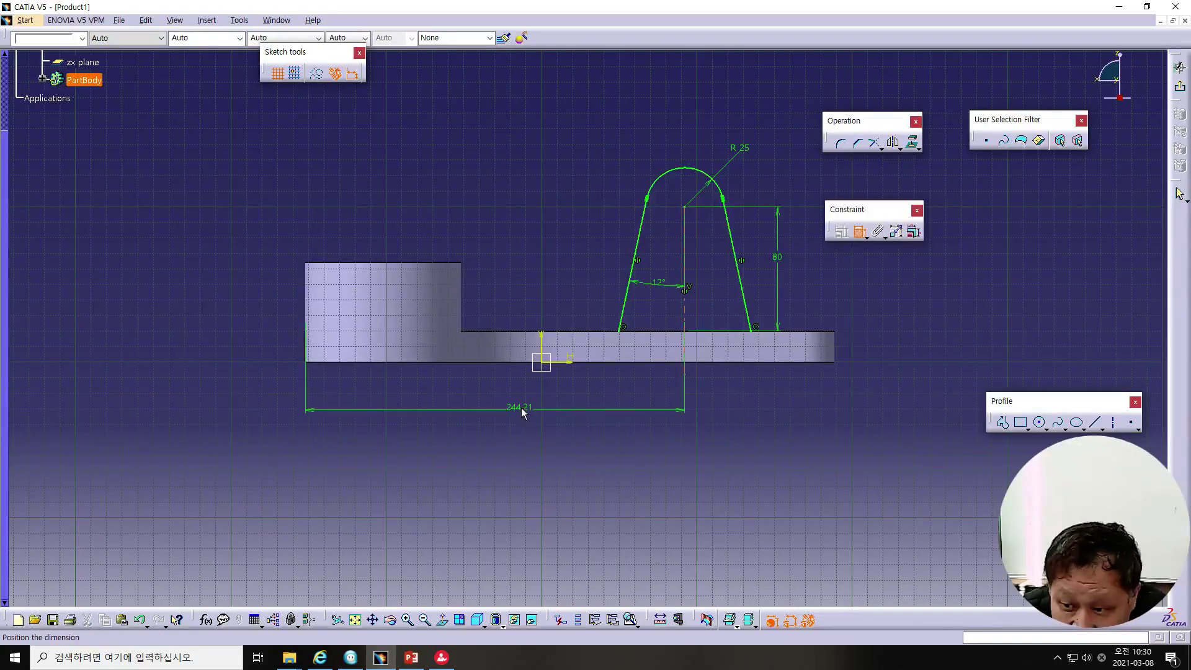
double_click(521, 413)
type("2")
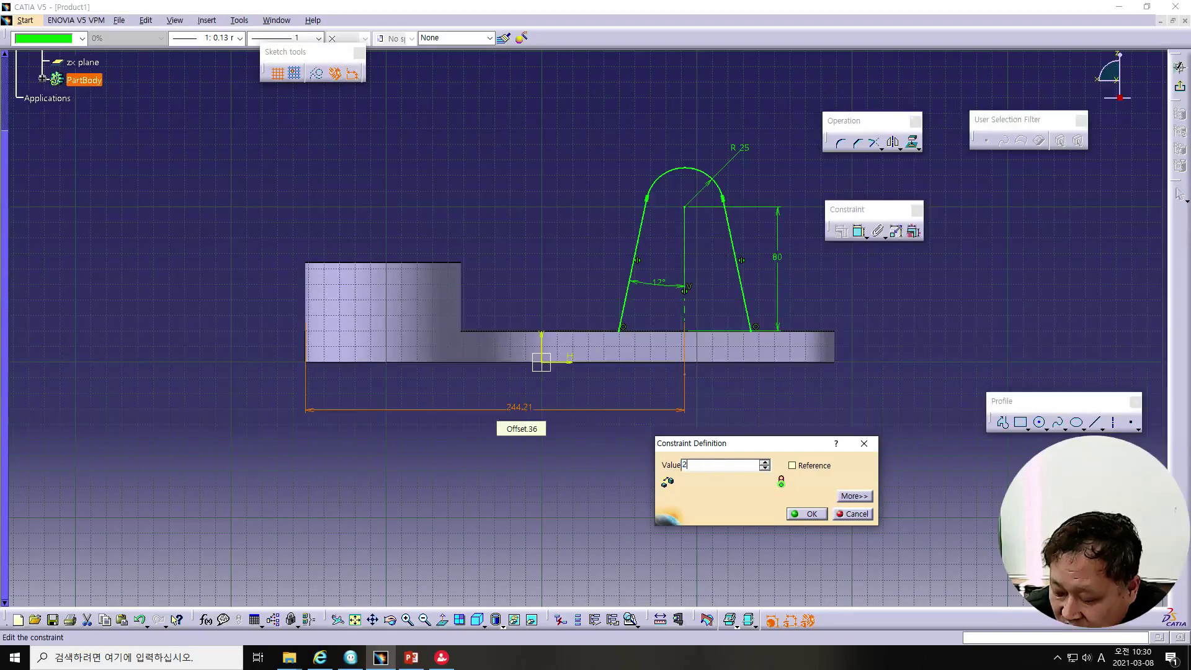
type("10")
key("Return")
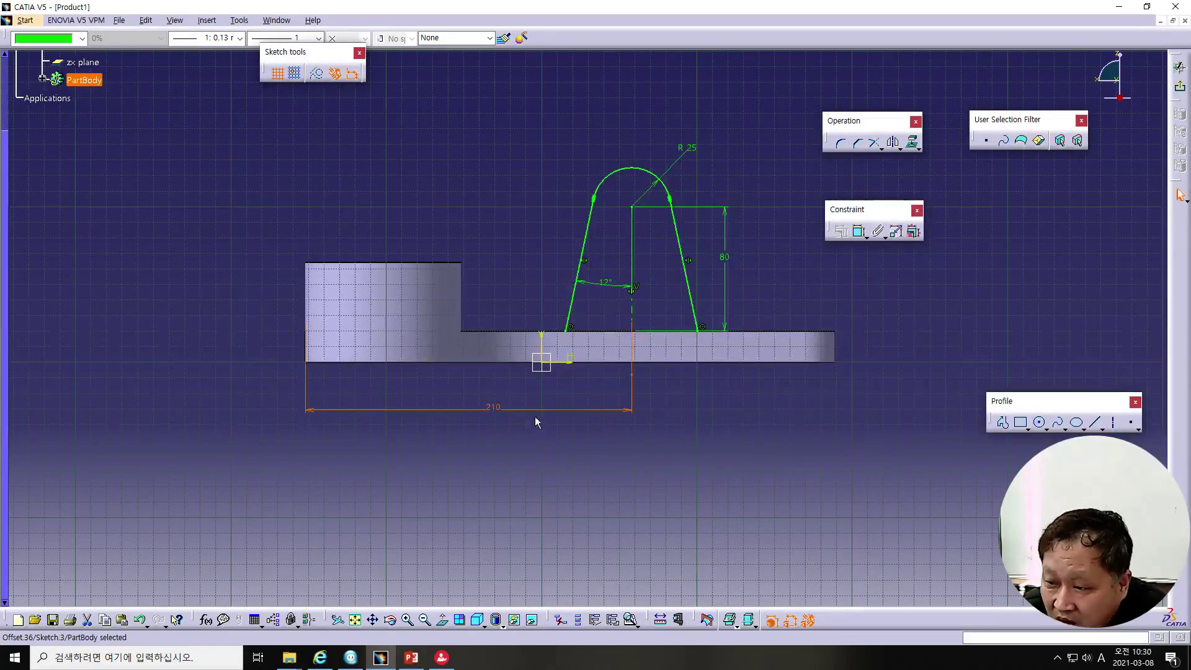
left_click(644, 467)
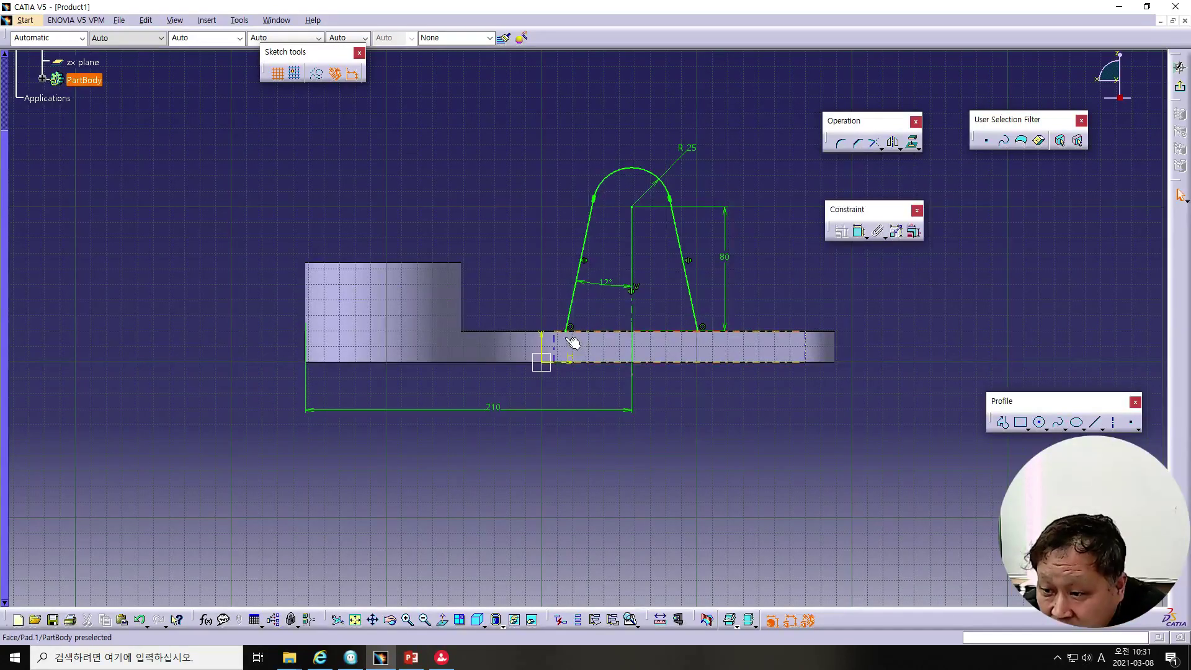
Draw a closing line across the rib's bottom between its two lower endpoints
left_click(1097, 428)
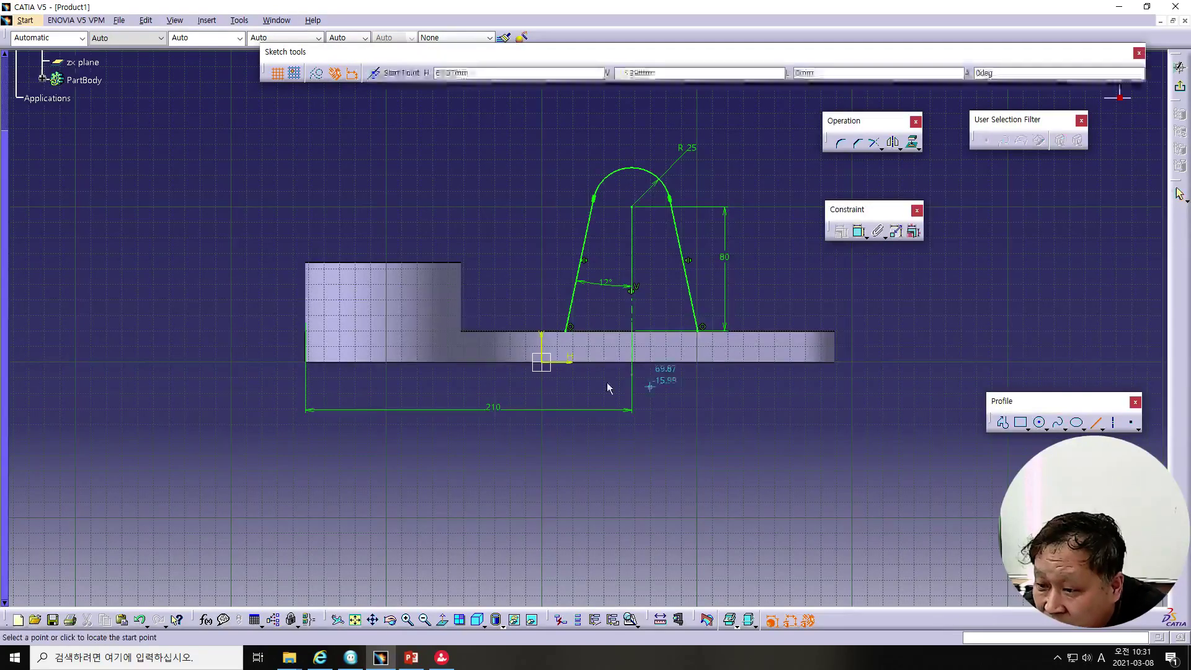
left_click(567, 332)
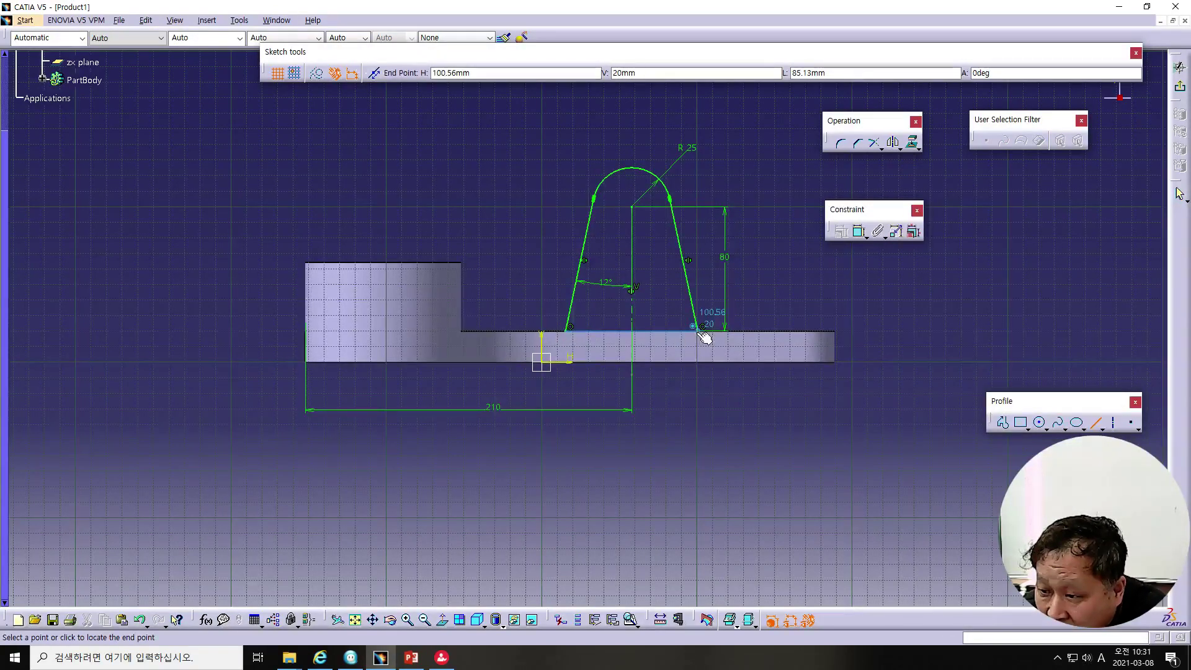
left_click(697, 331)
left_click(747, 428)
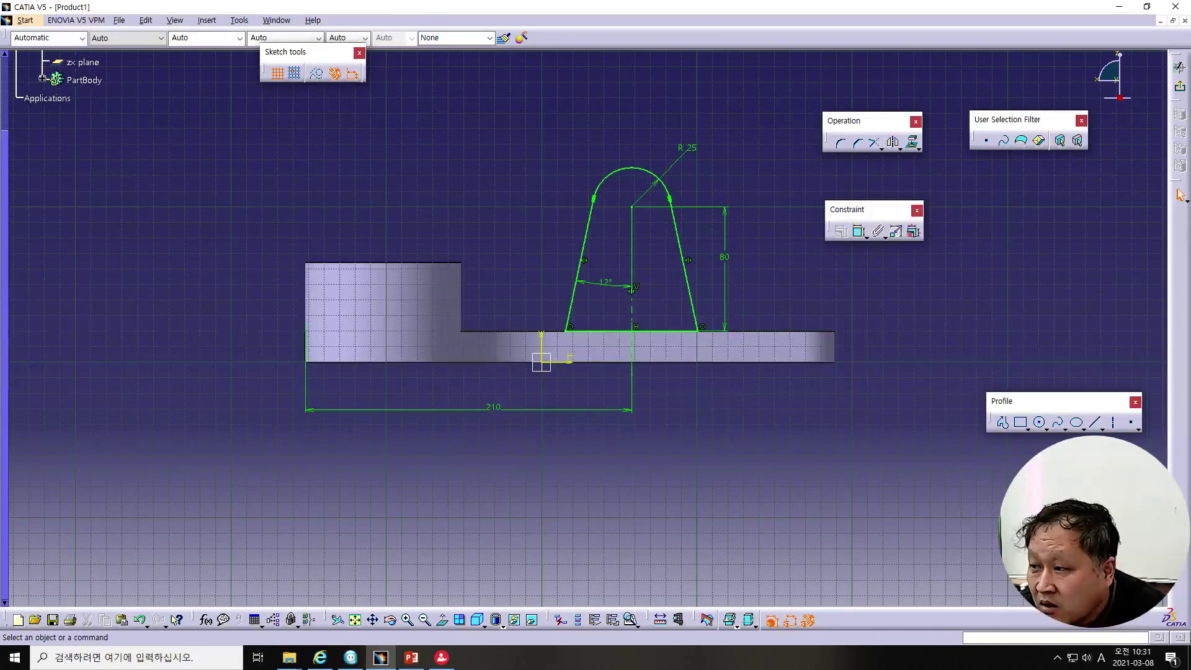
Run Sketch Analysis to confirm the rib profile is closed, then dismiss it
left_click(239, 20)
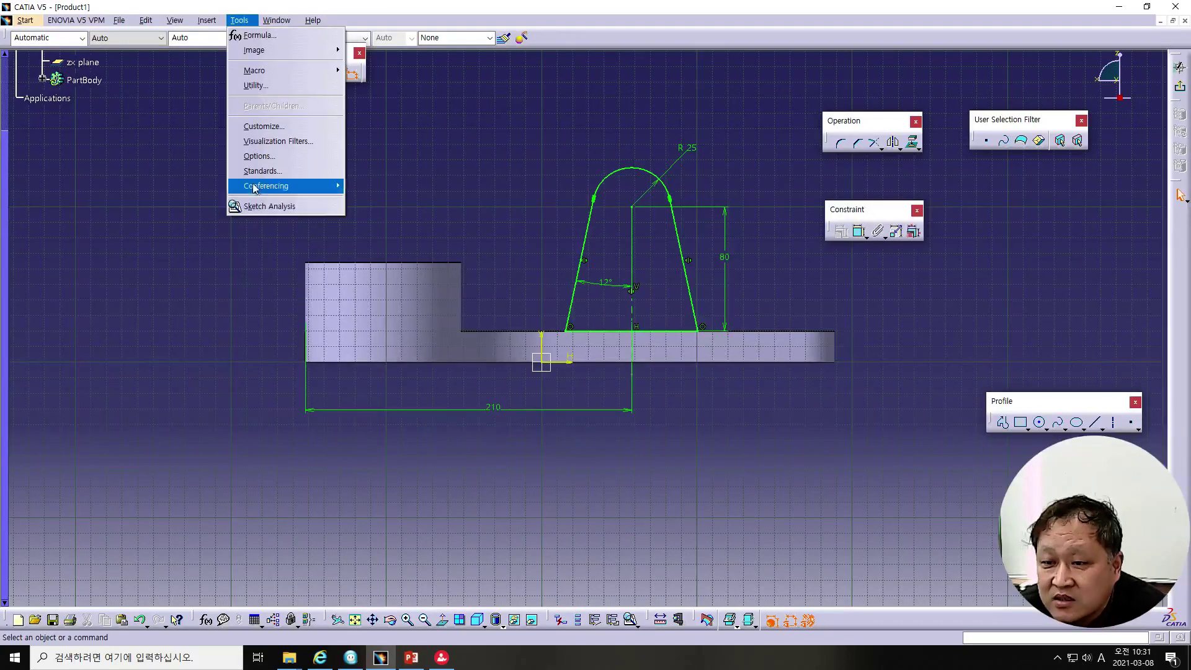
left_click(257, 207)
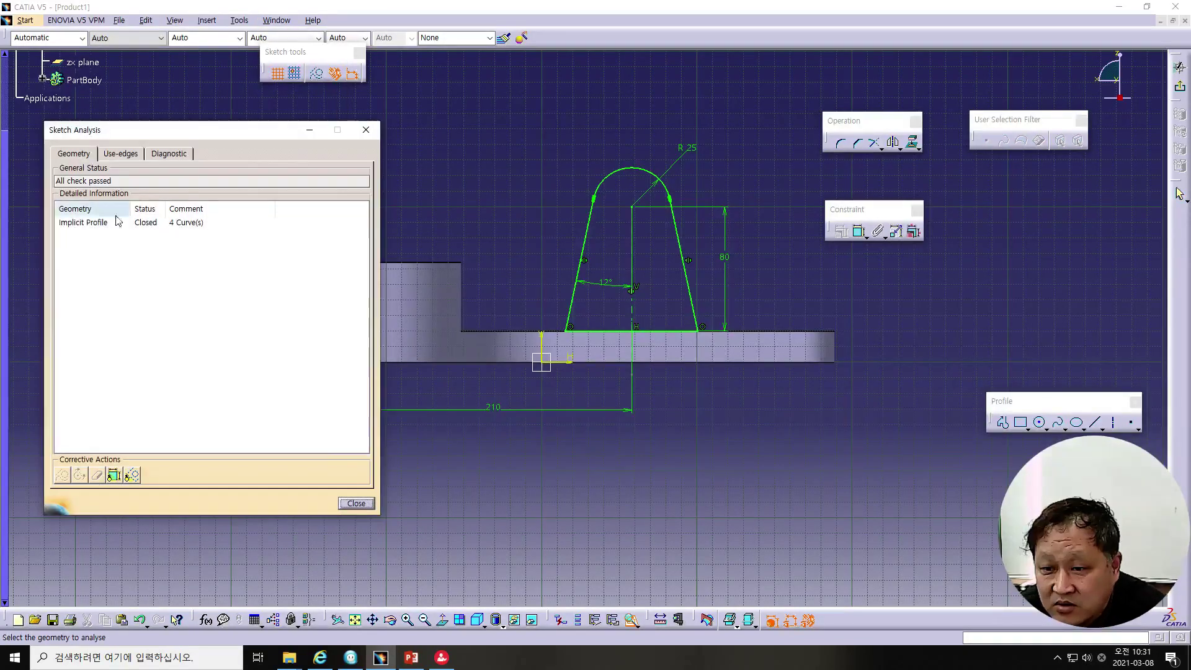
left_click(356, 503)
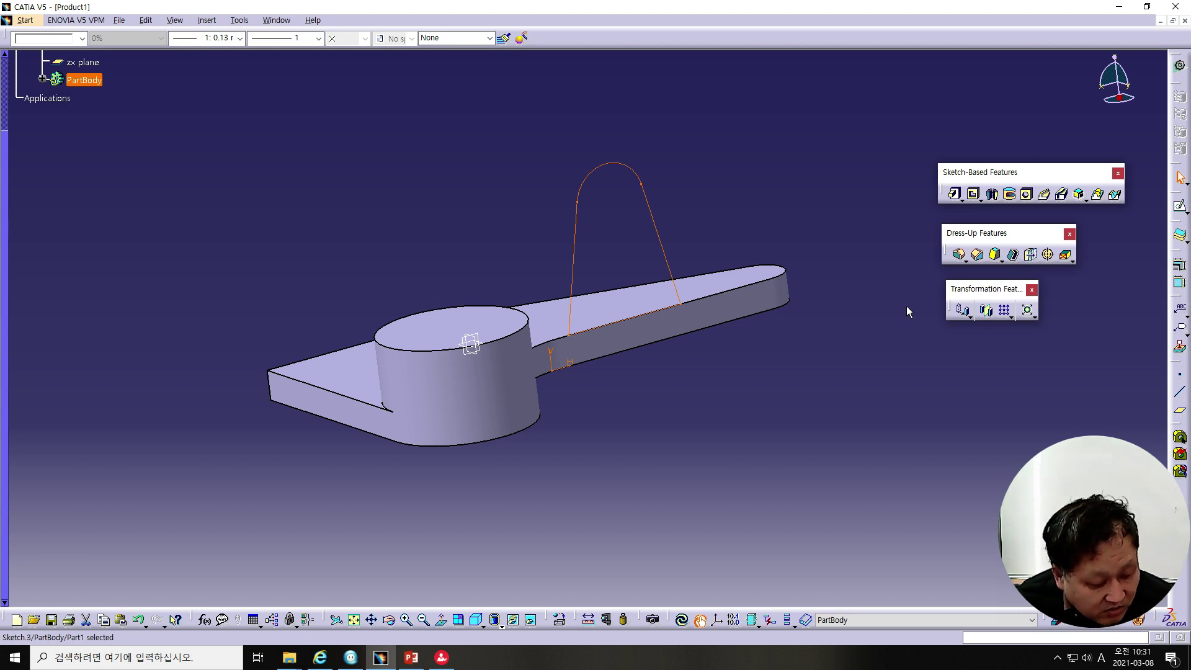
Pad the rib sketch 20 mm in the reversed direction, then switch to the tutorial slides
left_click(954, 194)
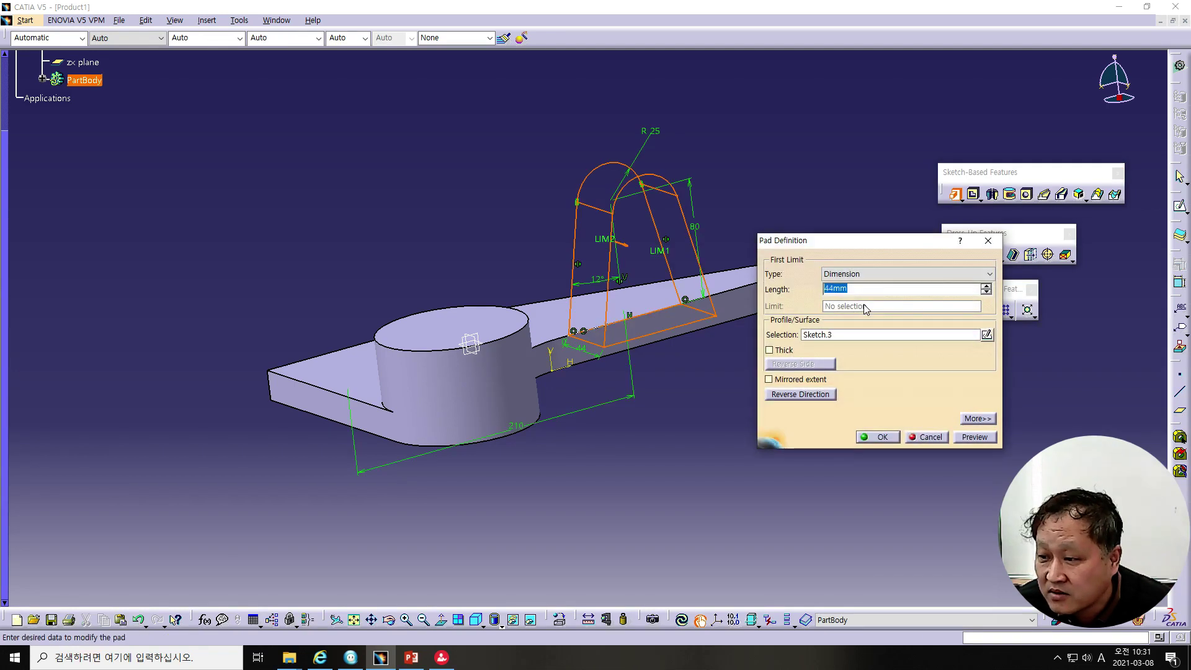
type("20")
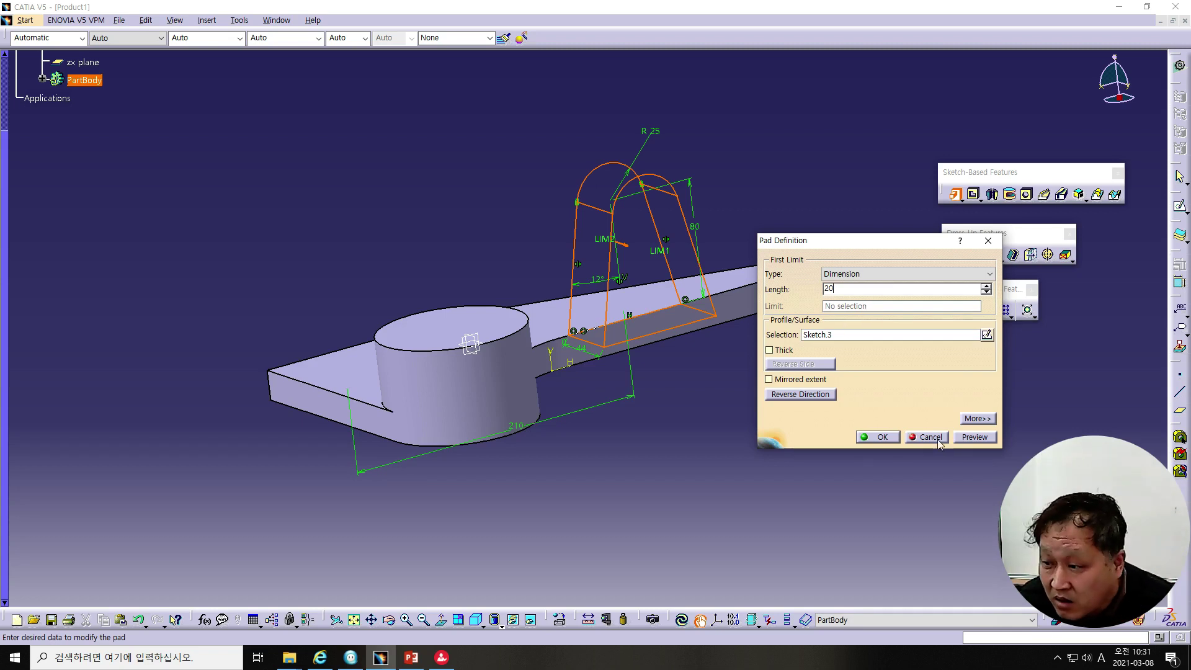
left_click(783, 397)
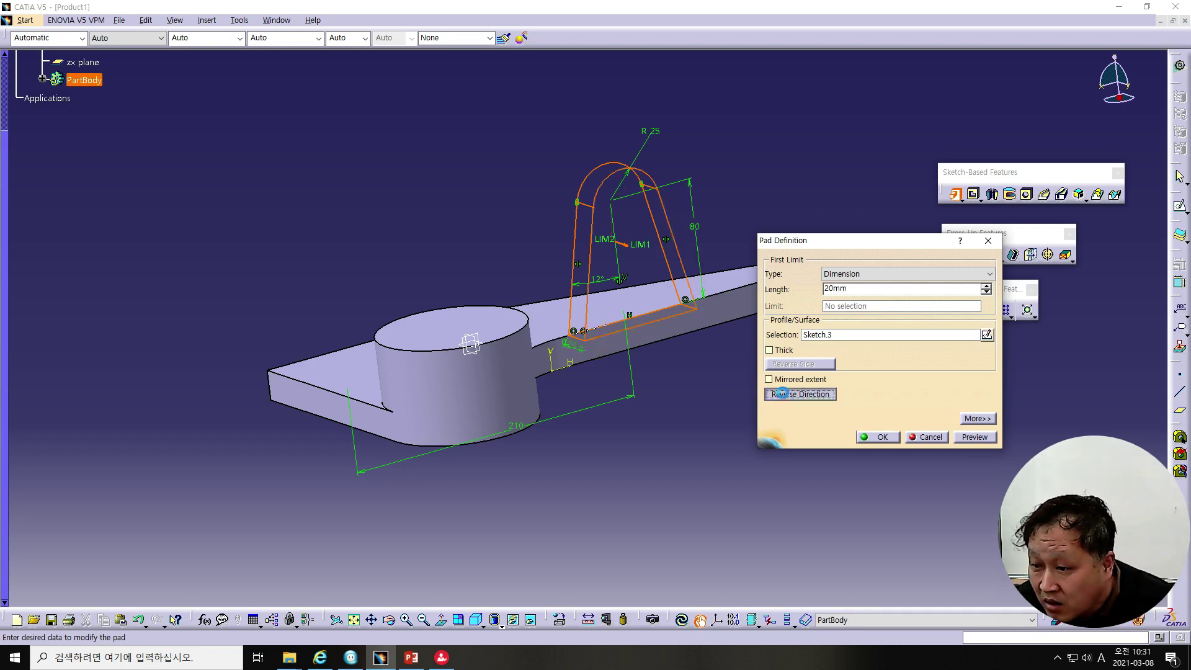
left_click(876, 437)
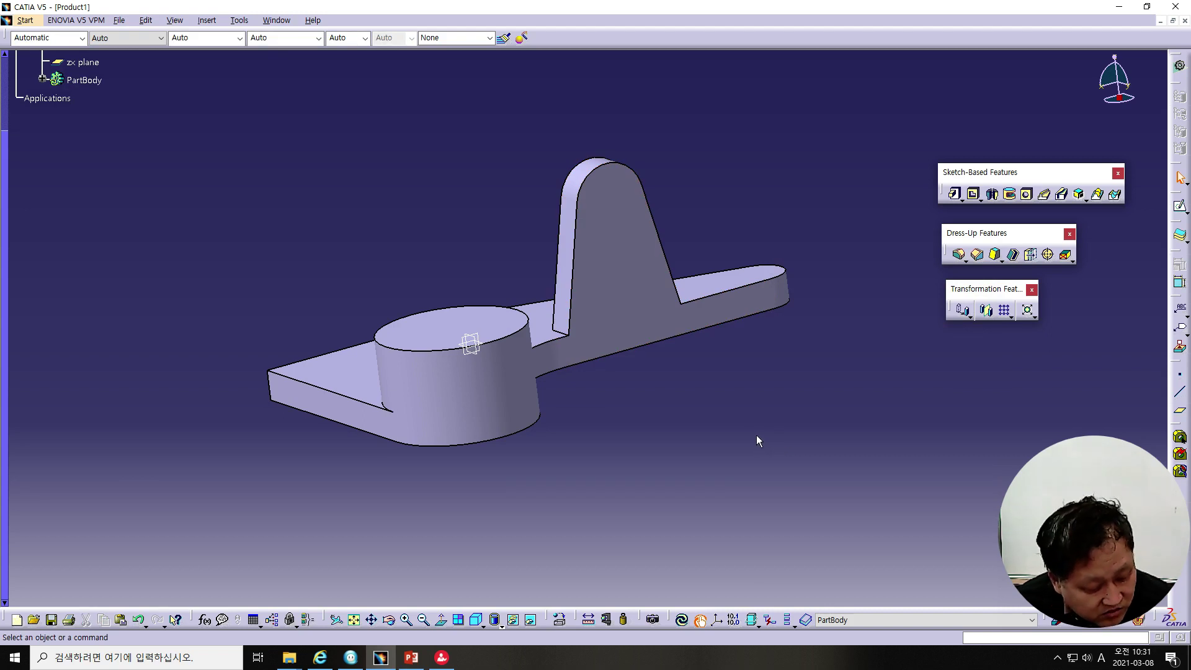
left_click(411, 657)
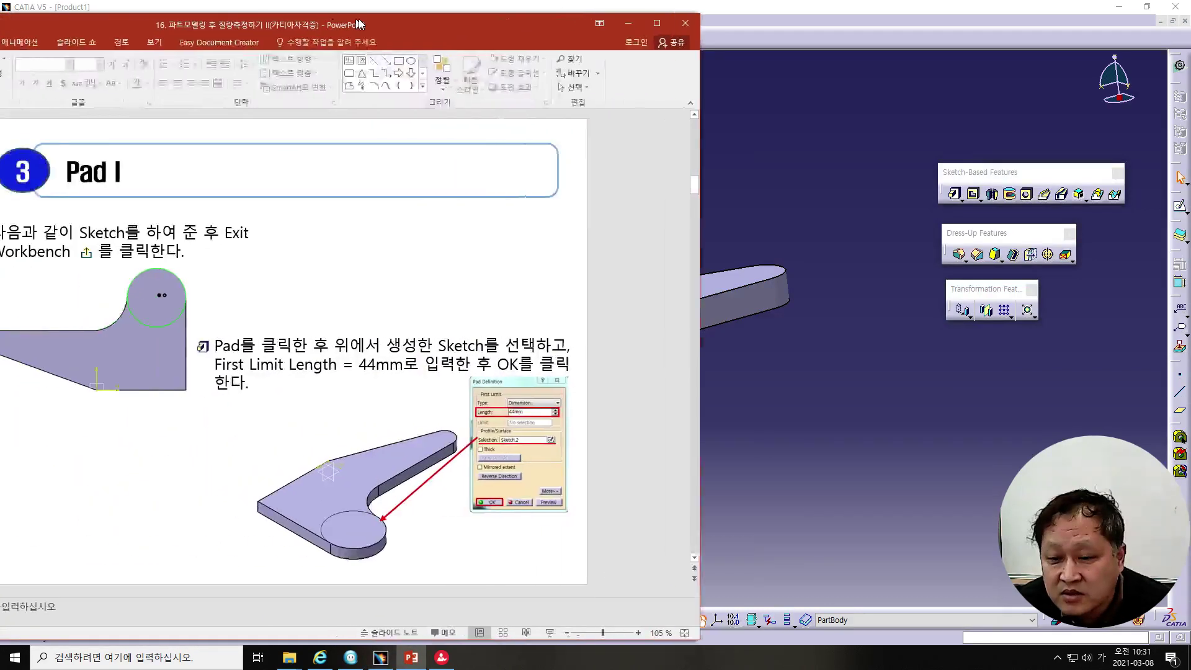
Scroll the tutorial slides to 'Pad II', then drag the PowerPoint window aside
scroll(338, 473, "down", 1)
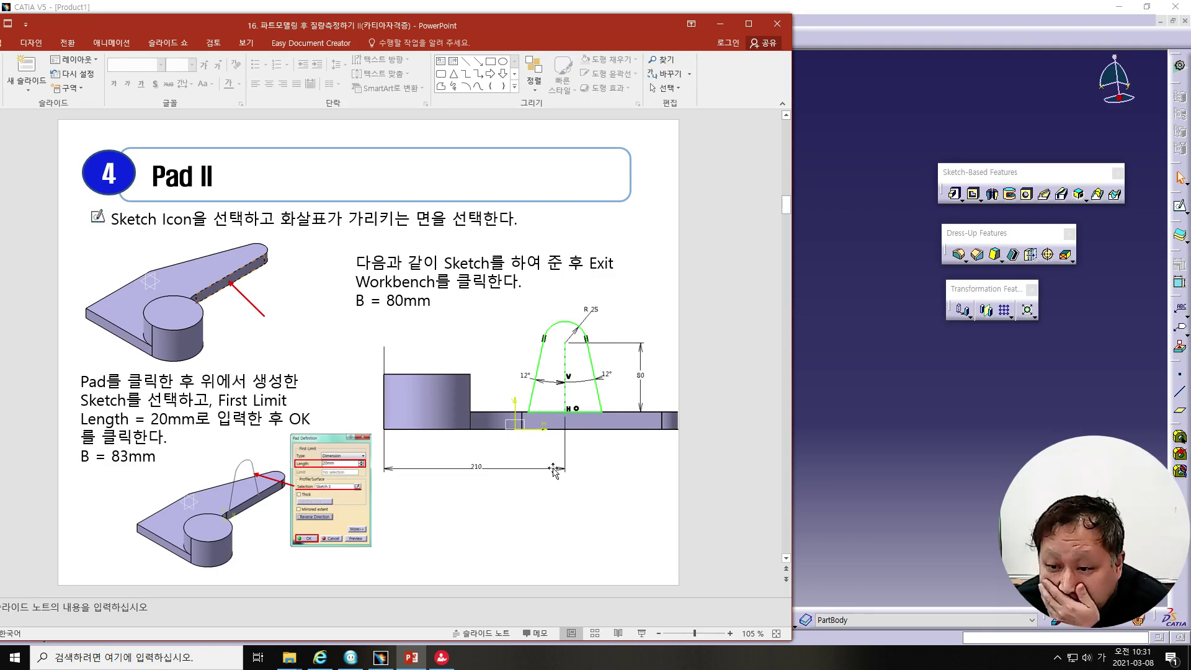
scroll(553, 499, "down", 1)
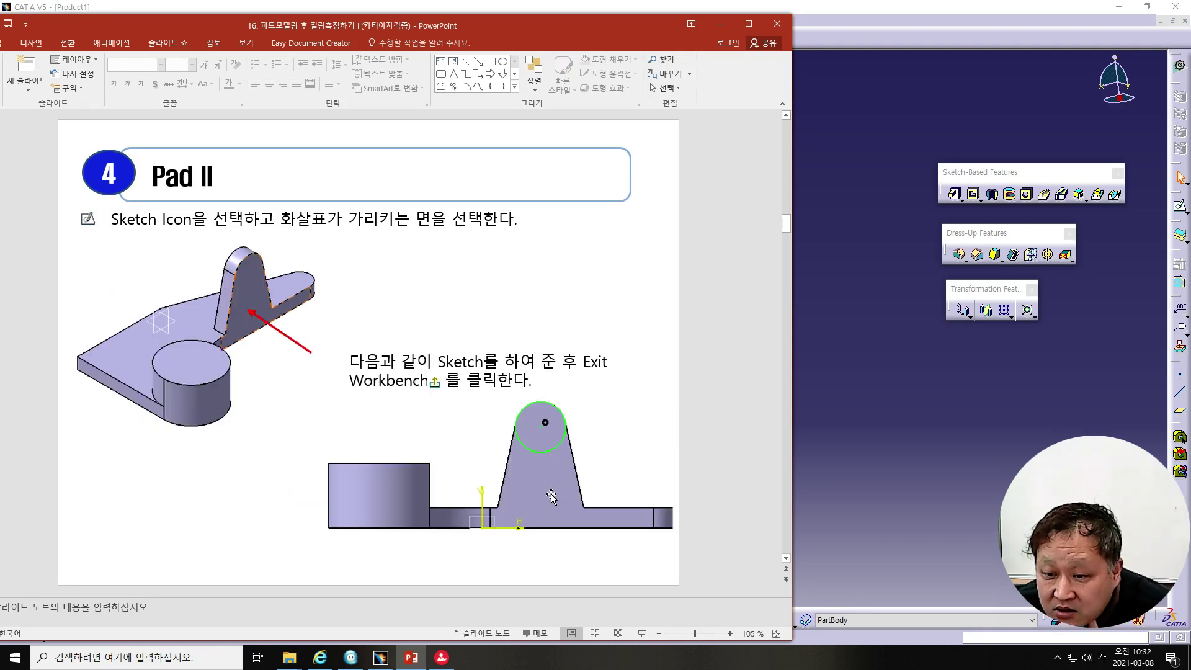
scroll(550, 493, "up", 1)
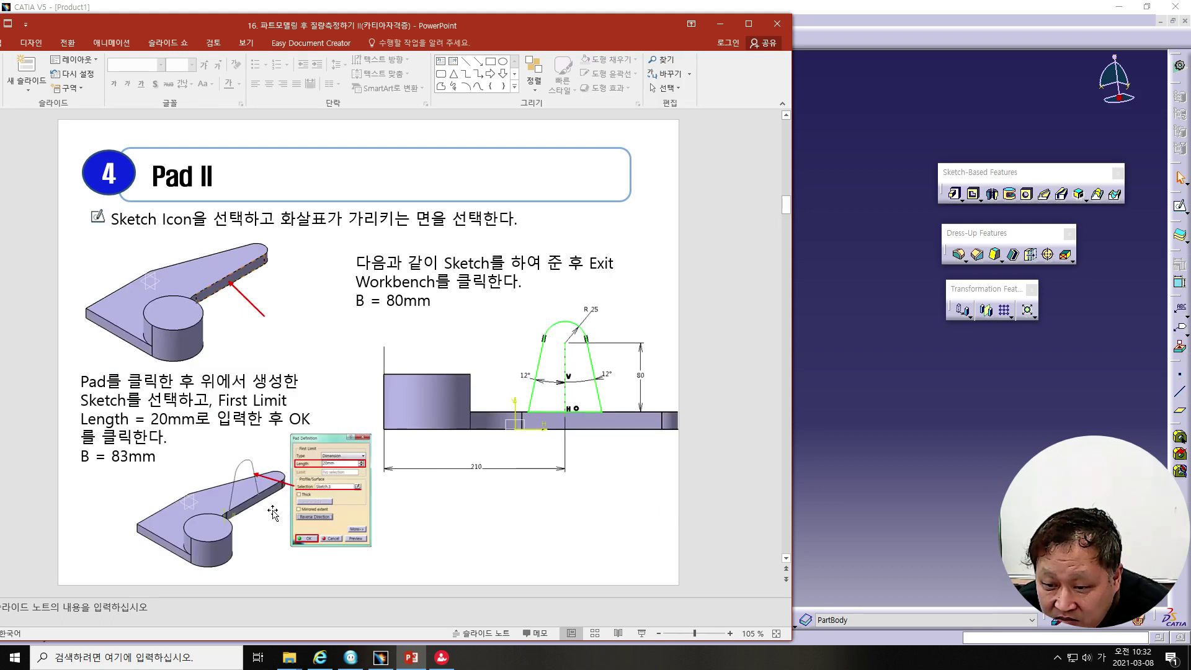
scroll(243, 492, "down", 1)
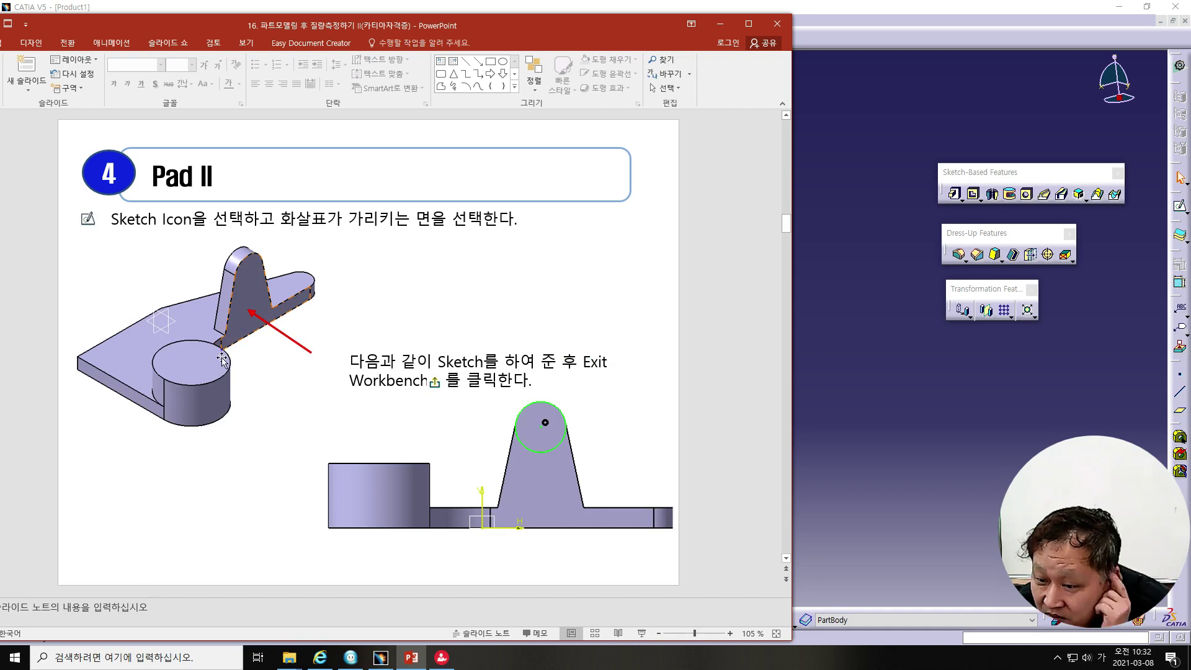
left_click_drag(621, 25, 33, 19)
Start a sketch on the rib's side face and draw a circle near its rounded top
left_click(132, 17)
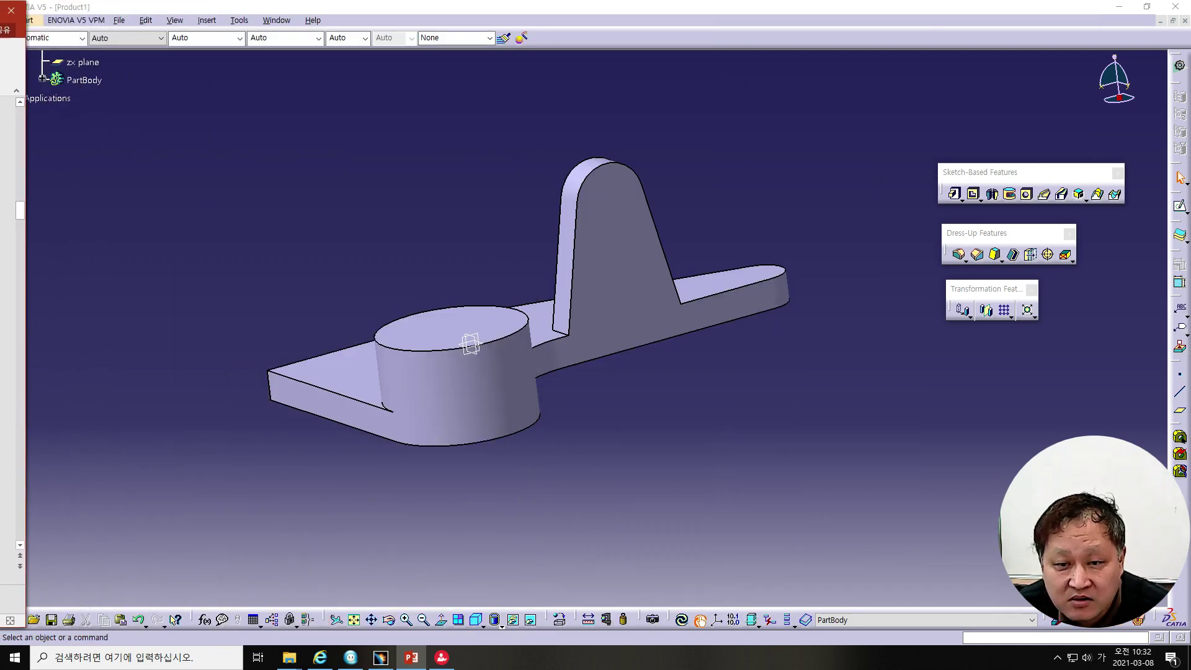
left_click(610, 283)
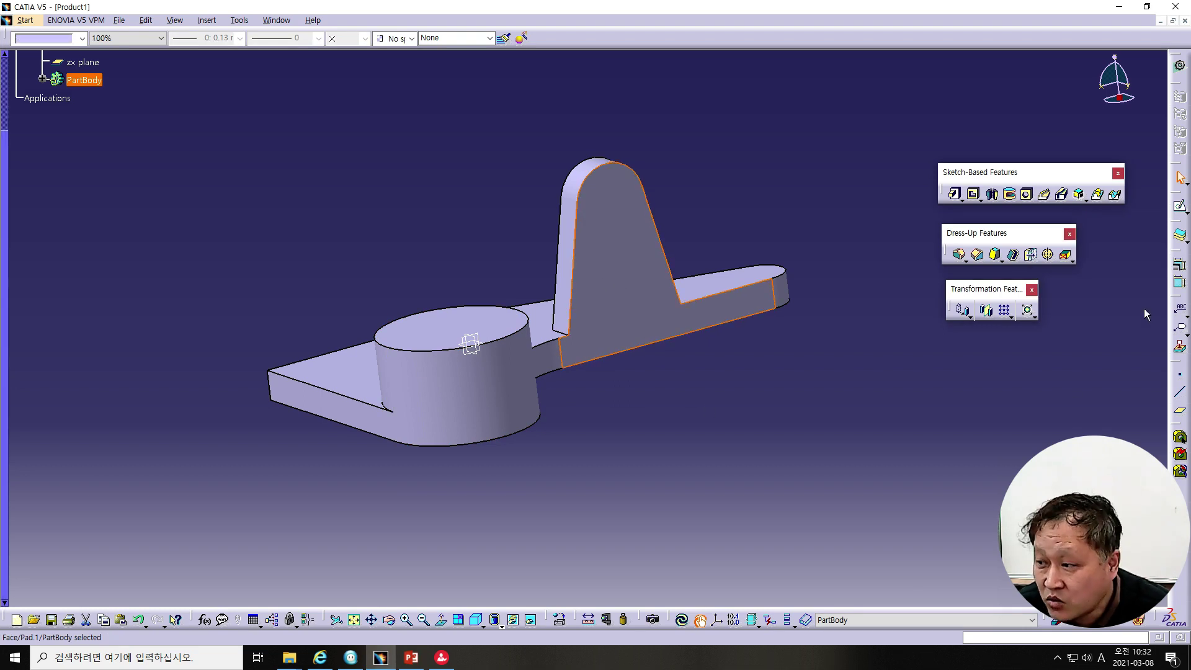
left_click(1180, 206)
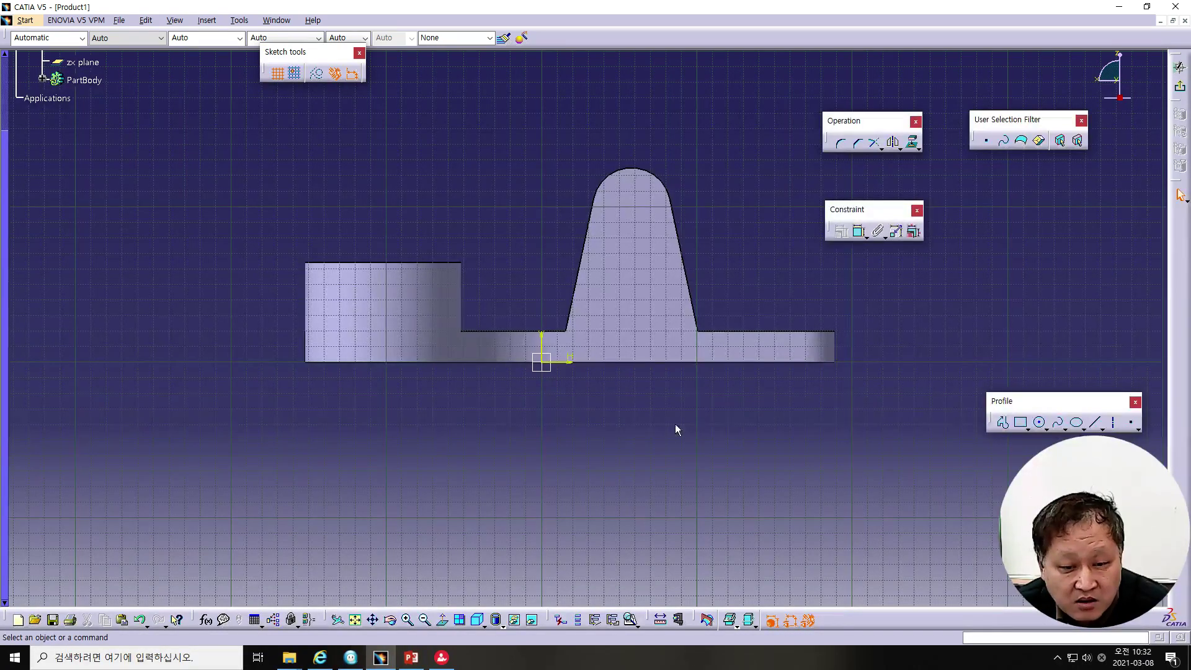
left_click(1030, 422)
left_click(626, 211)
left_click(643, 234)
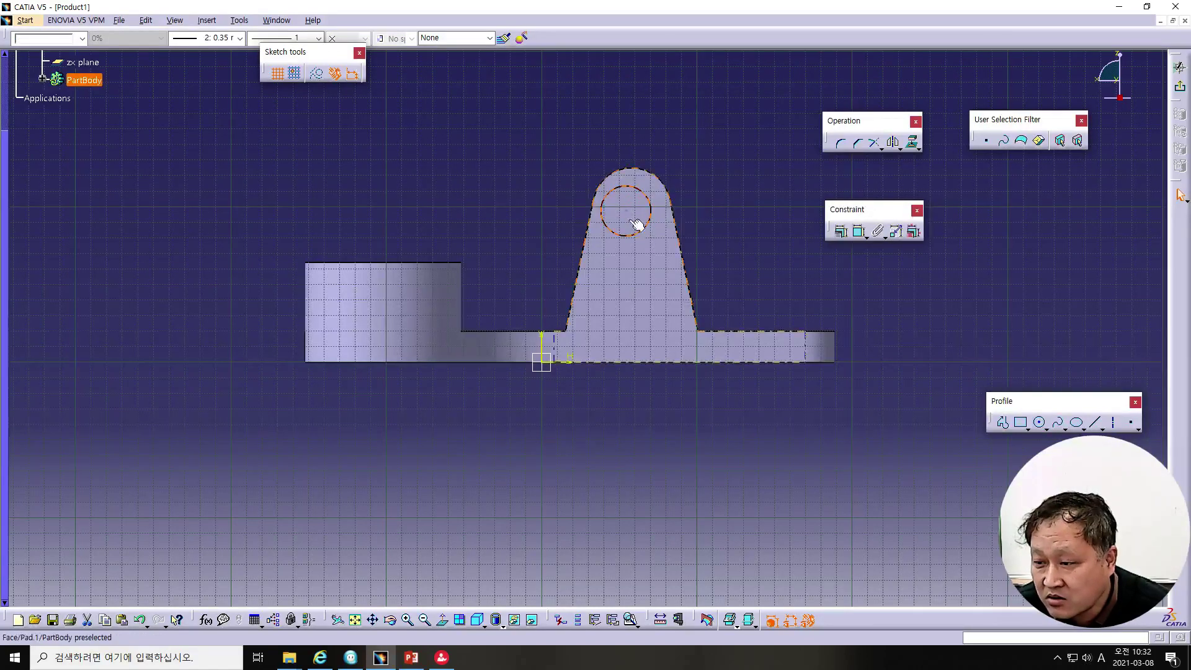
Make the circle concentric and coincident with the rib's top arc, then exit the sketch
left_click(656, 177)
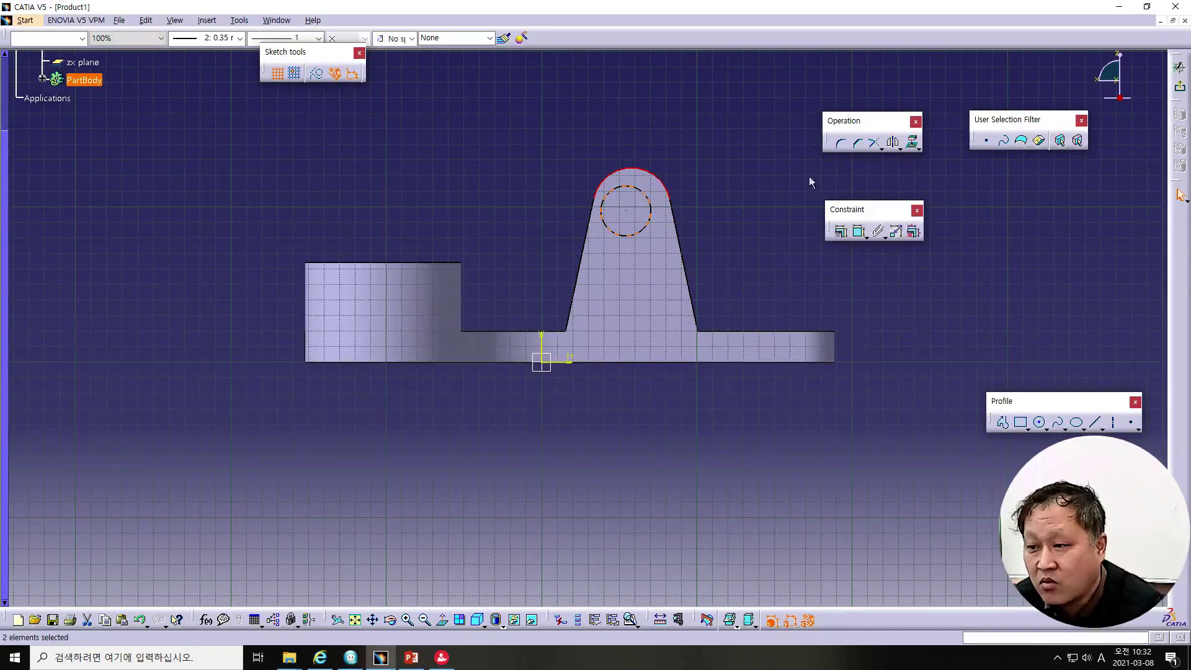
left_click(838, 232)
left_click(767, 298)
left_click(758, 403)
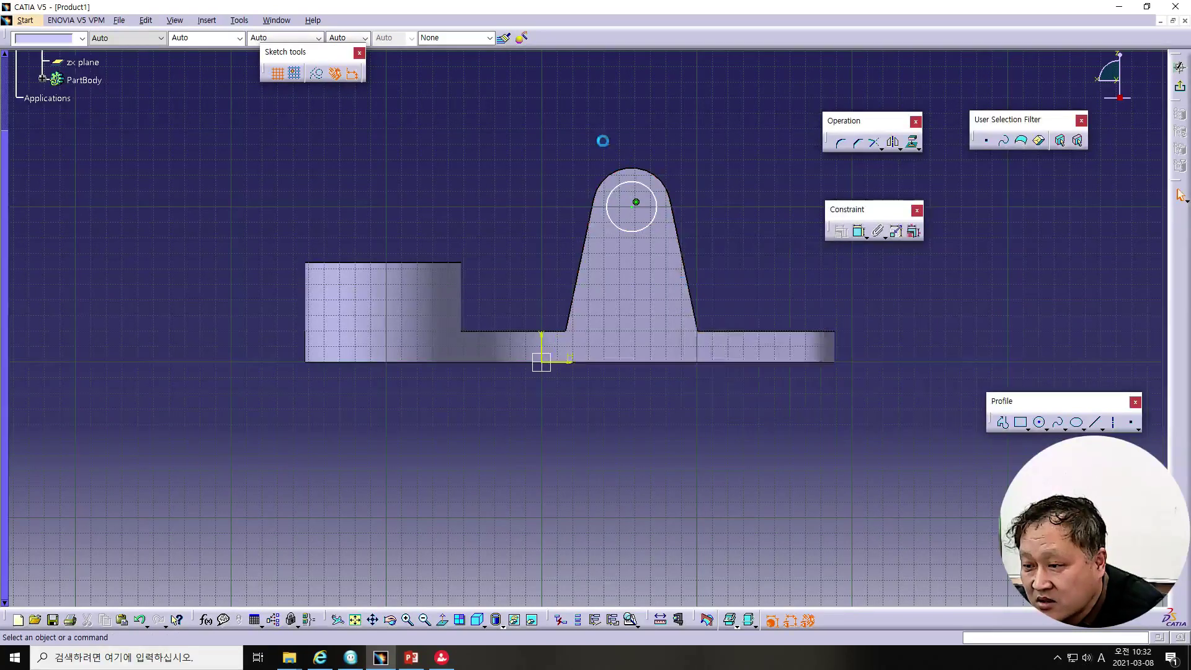
left_click(639, 184, "ctrl")
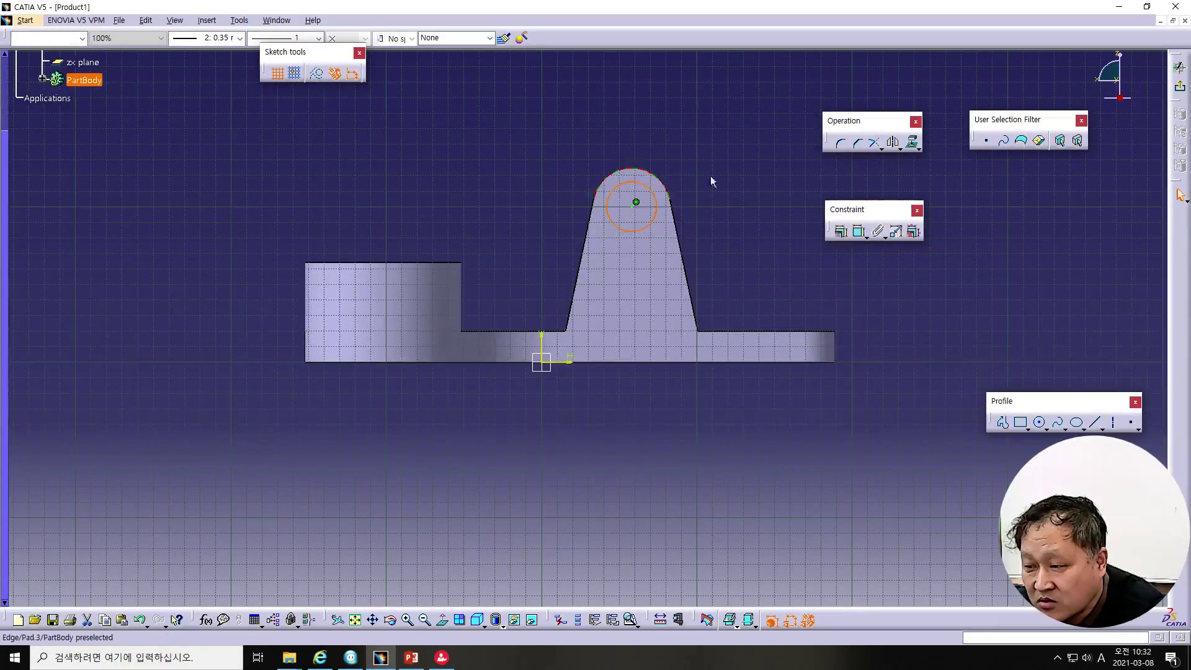
left_click(841, 231)
left_click(767, 283)
left_click(763, 403)
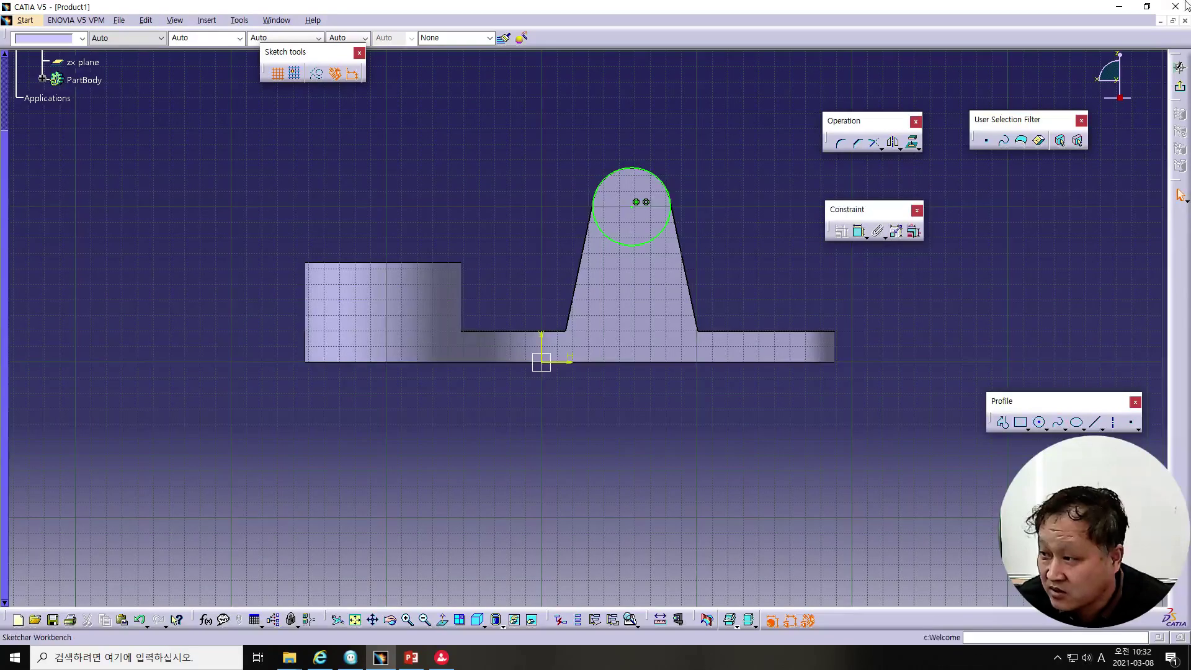
left_click(1180, 86)
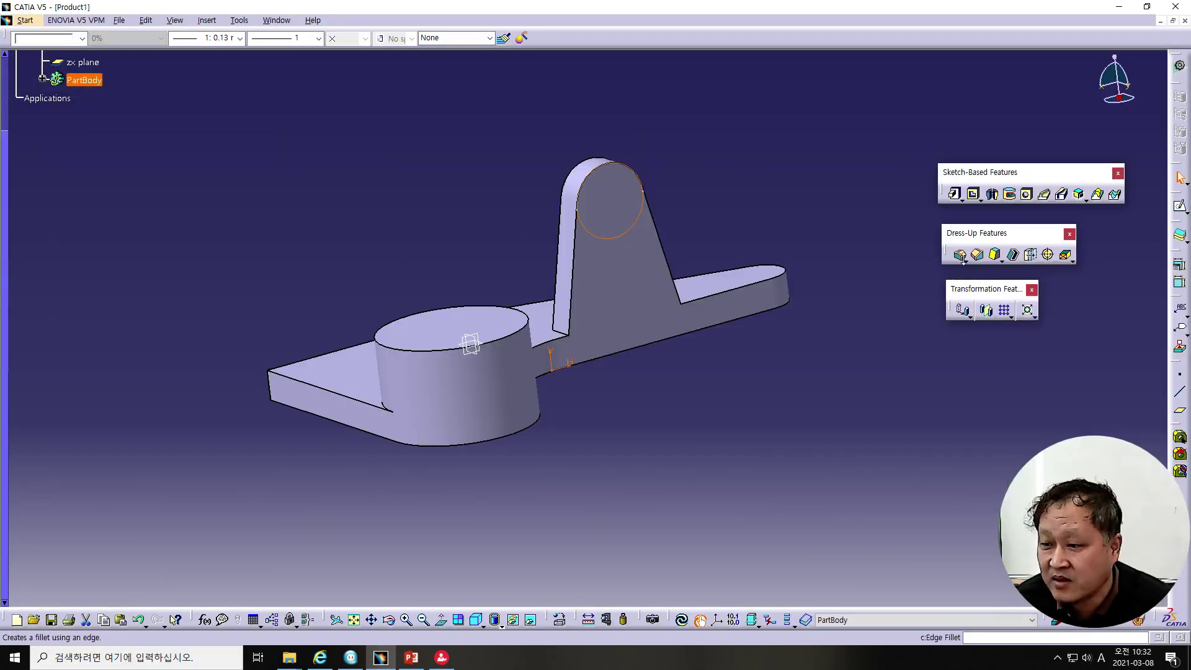
Pad the circle sketch 40 mm first limit and 25 mm second limit into a cylinder
key("alt+Tab")
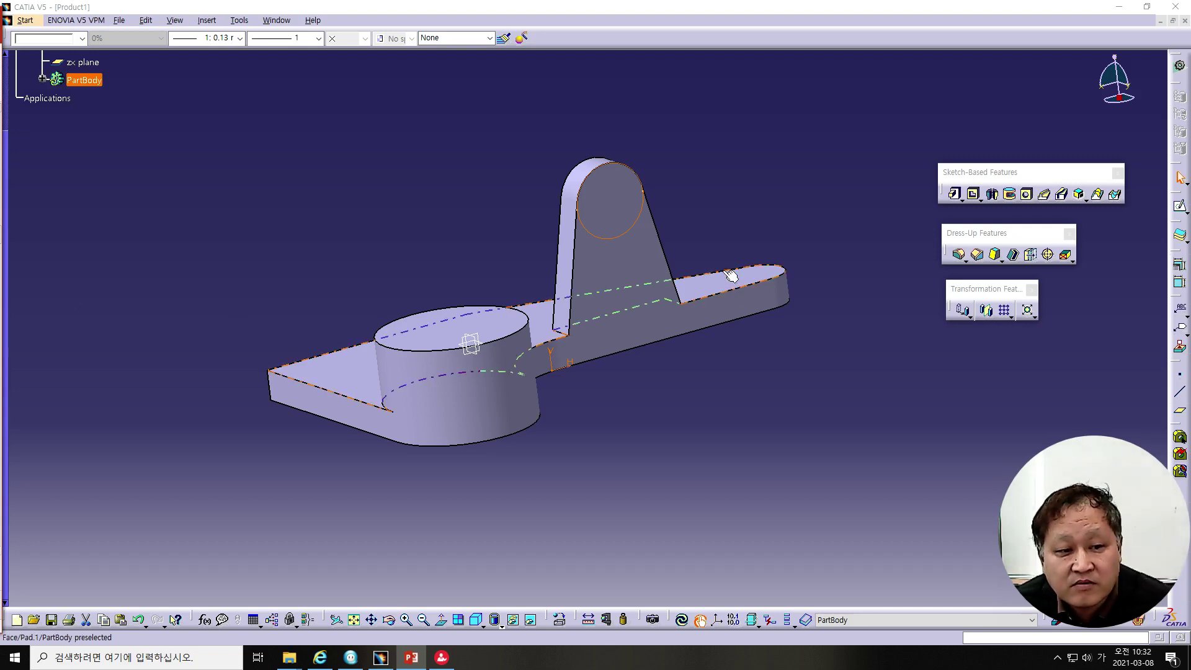
left_click(955, 196)
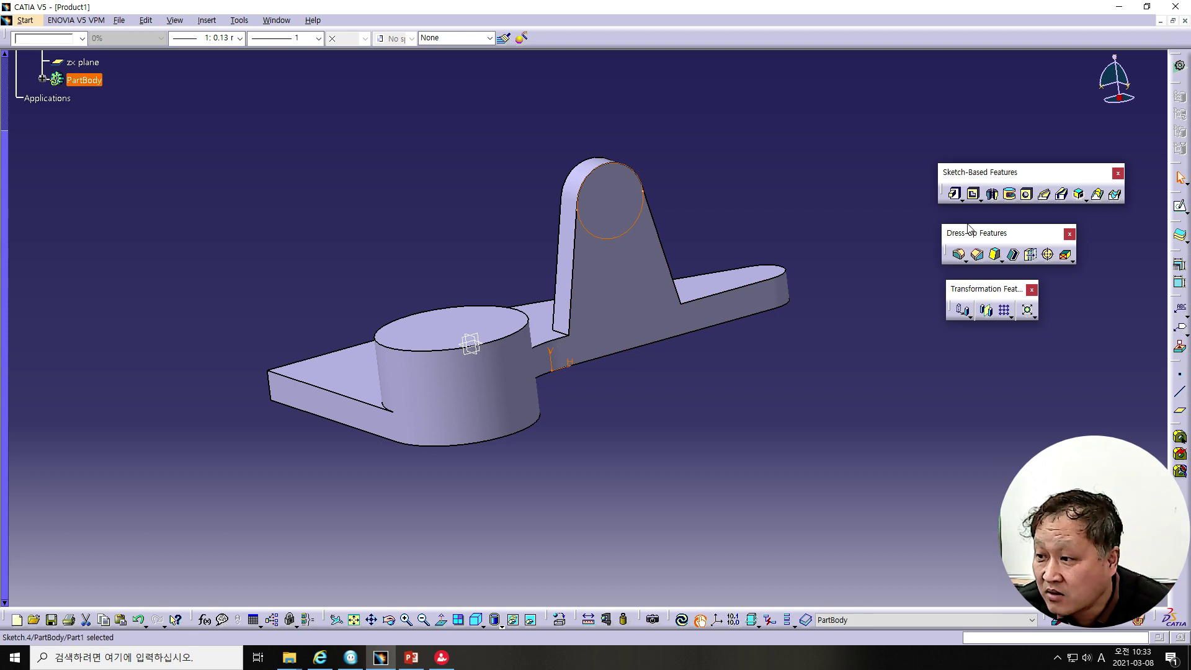
left_click(956, 196)
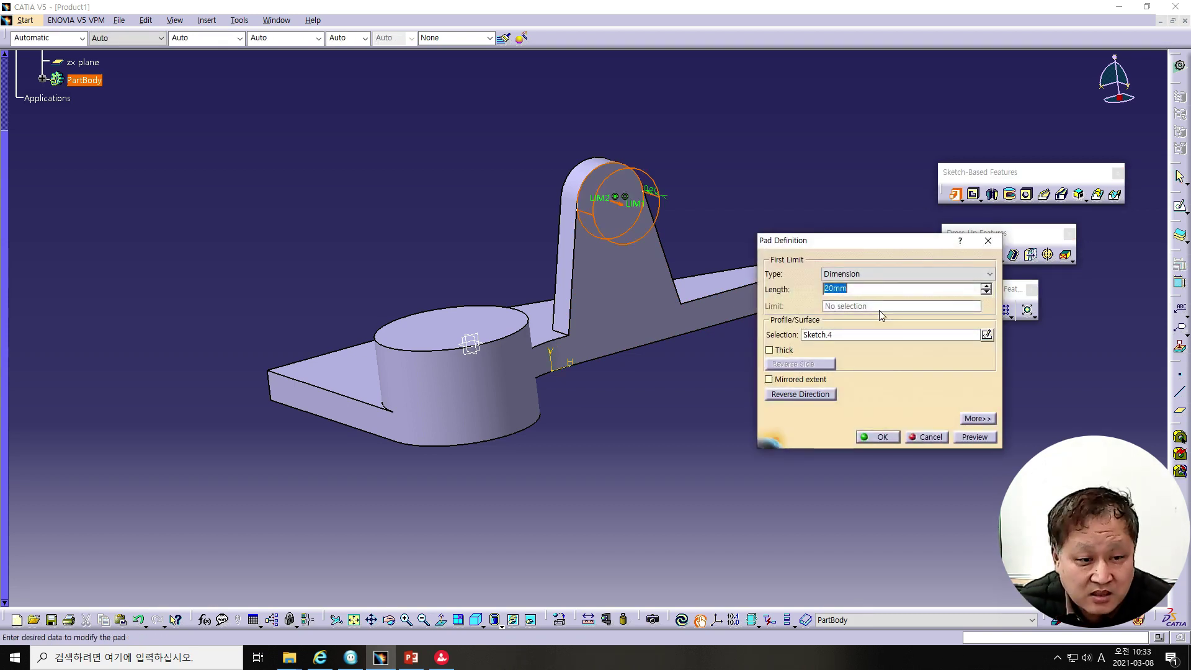
type("40")
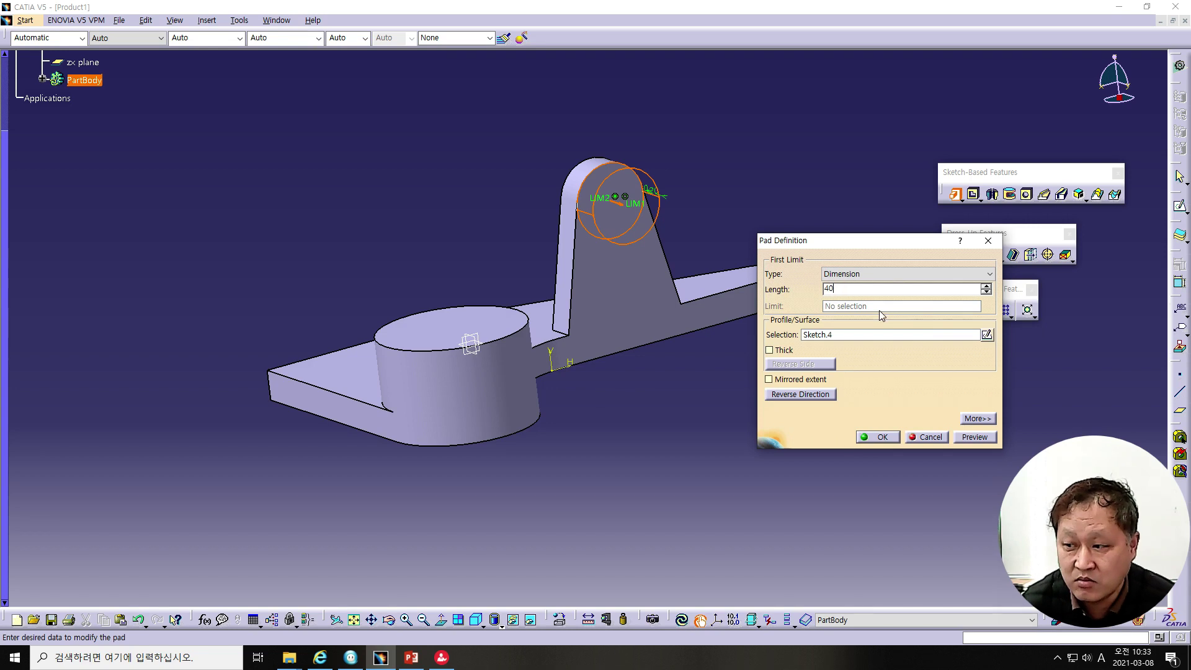
left_click(984, 419)
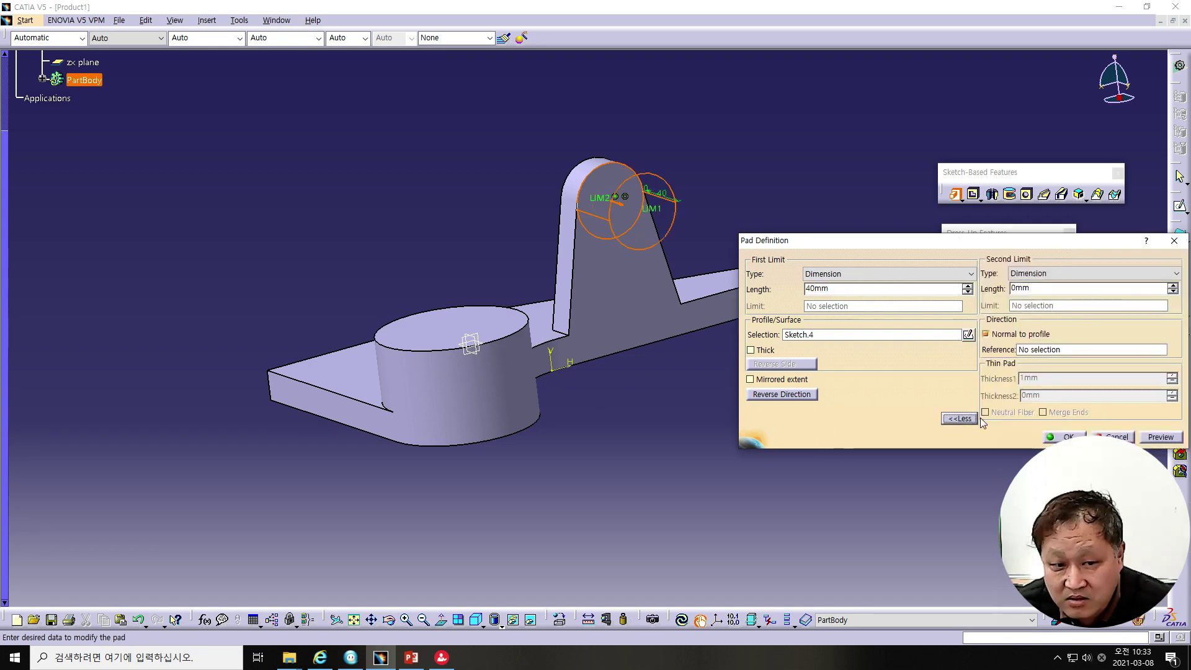
double_click(1055, 288)
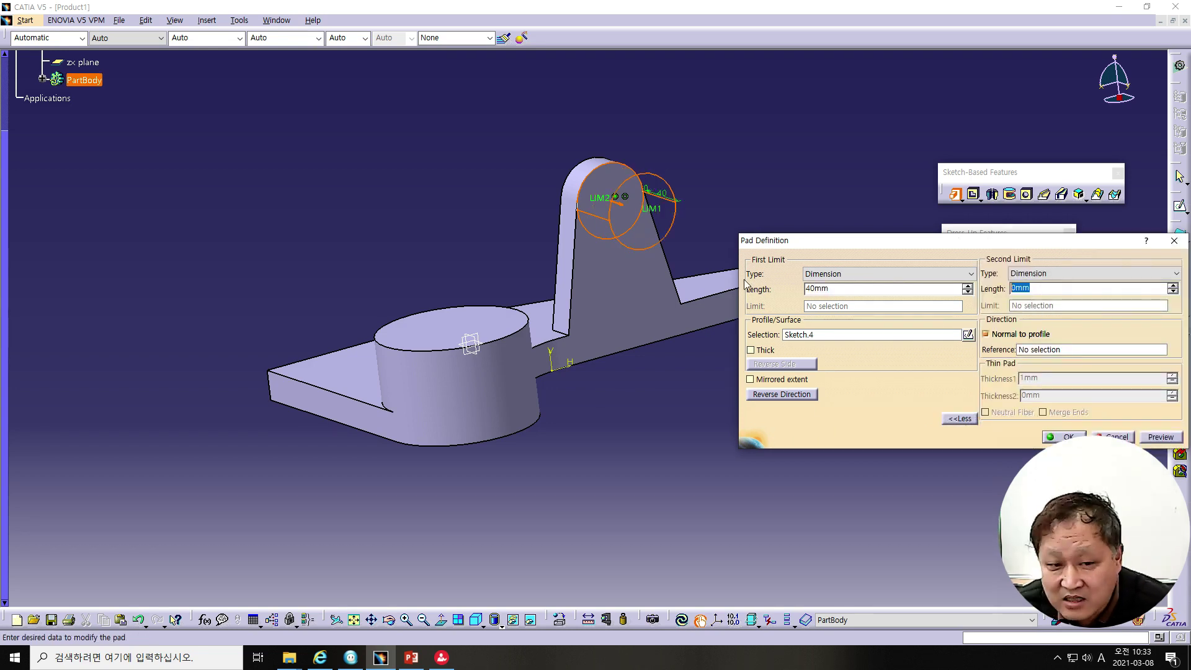
type("25")
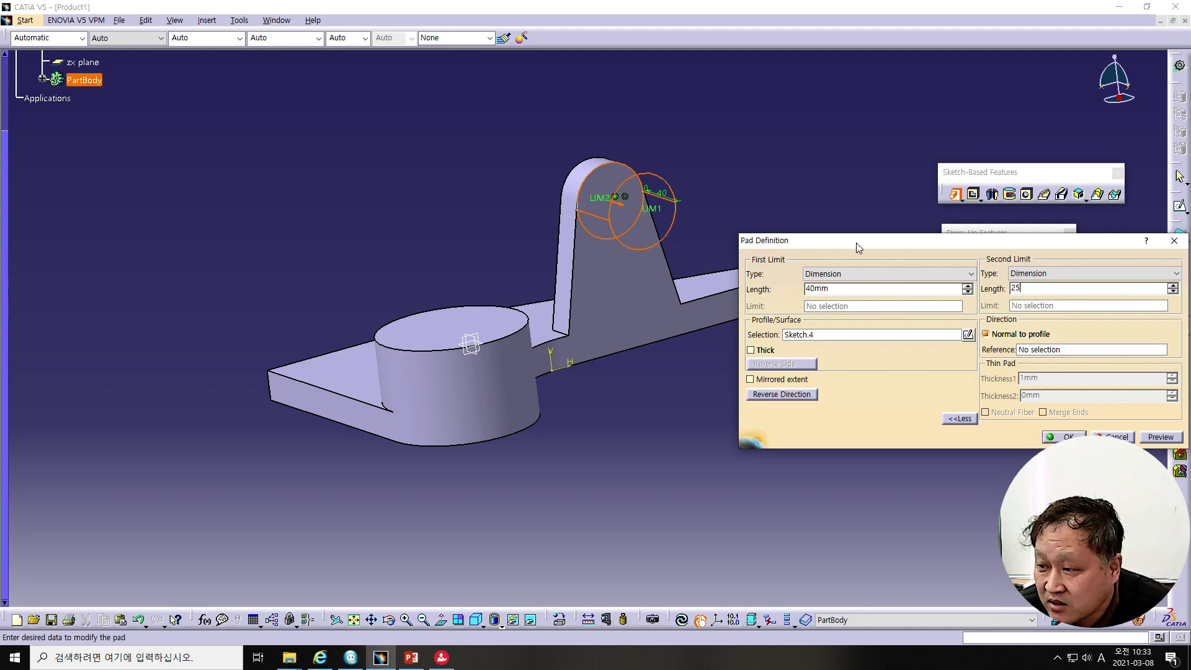
left_click_drag(877, 244, 848, 144)
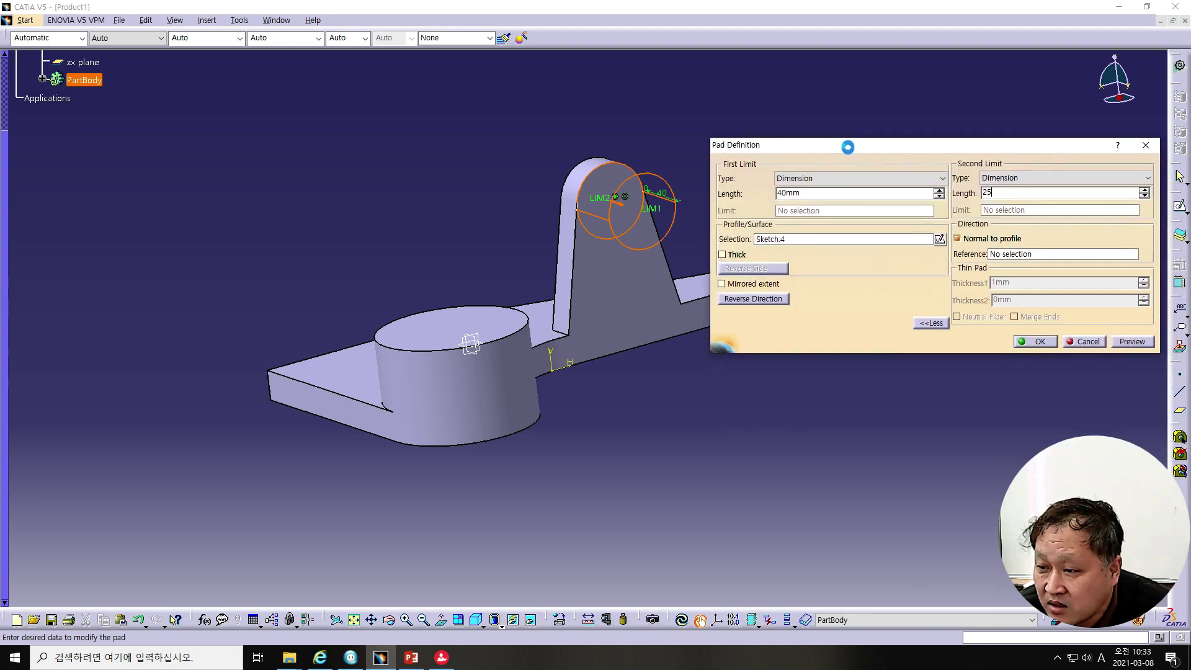
left_click(1132, 338)
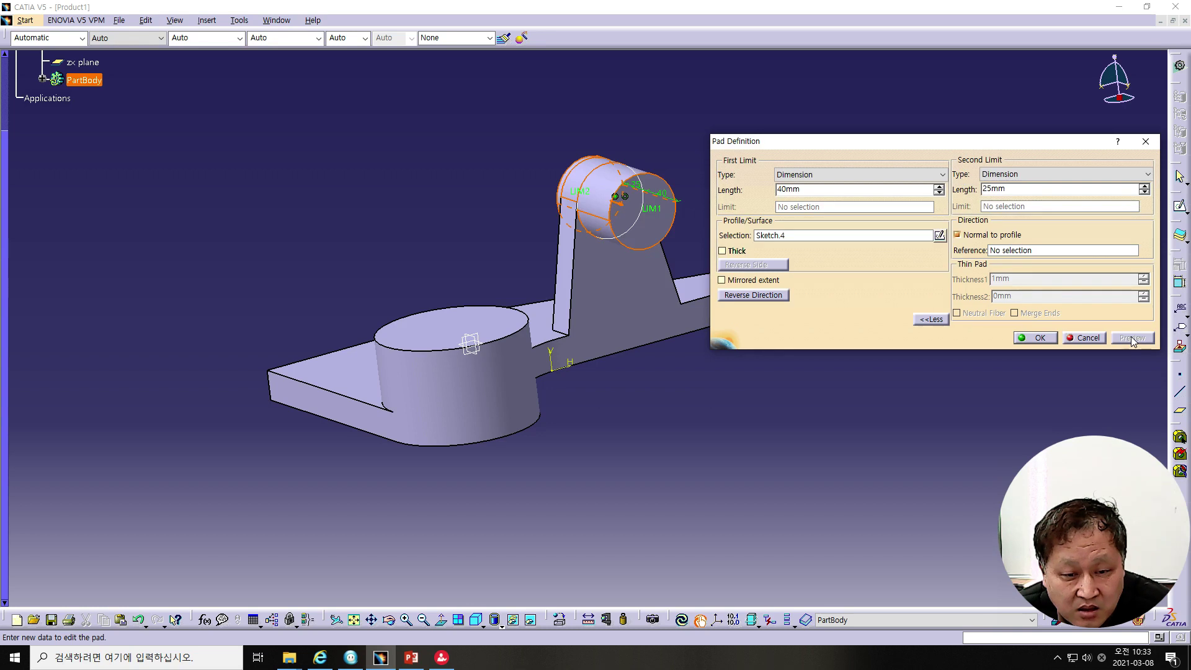
left_click(1036, 337)
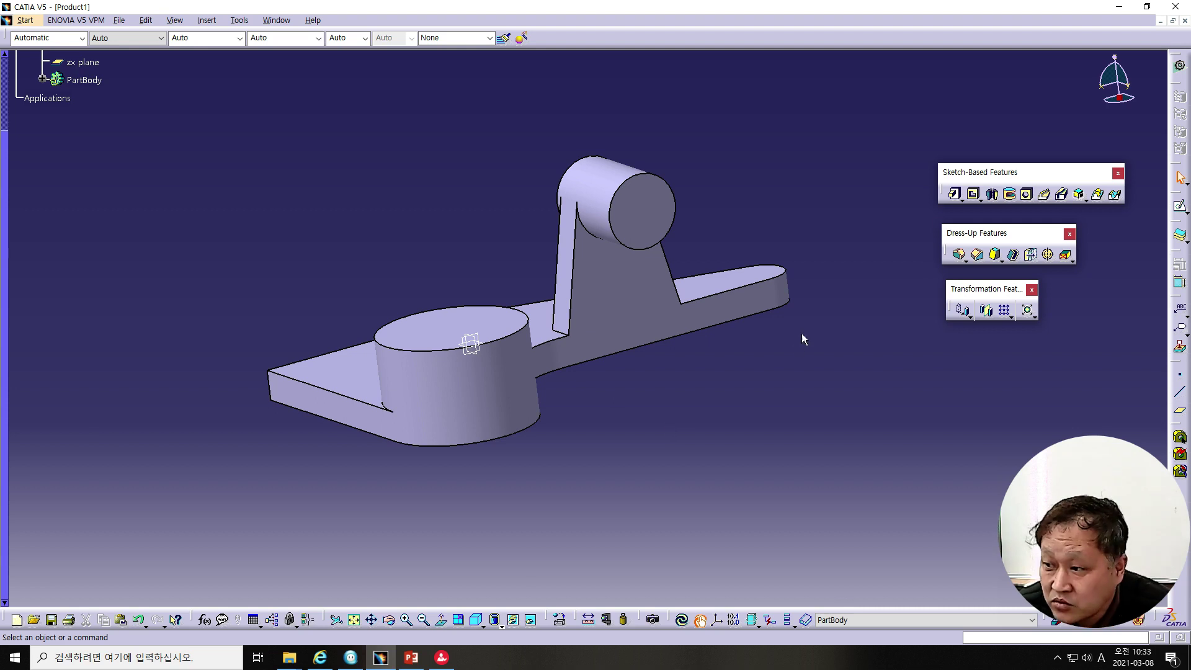
left_click(1027, 196)
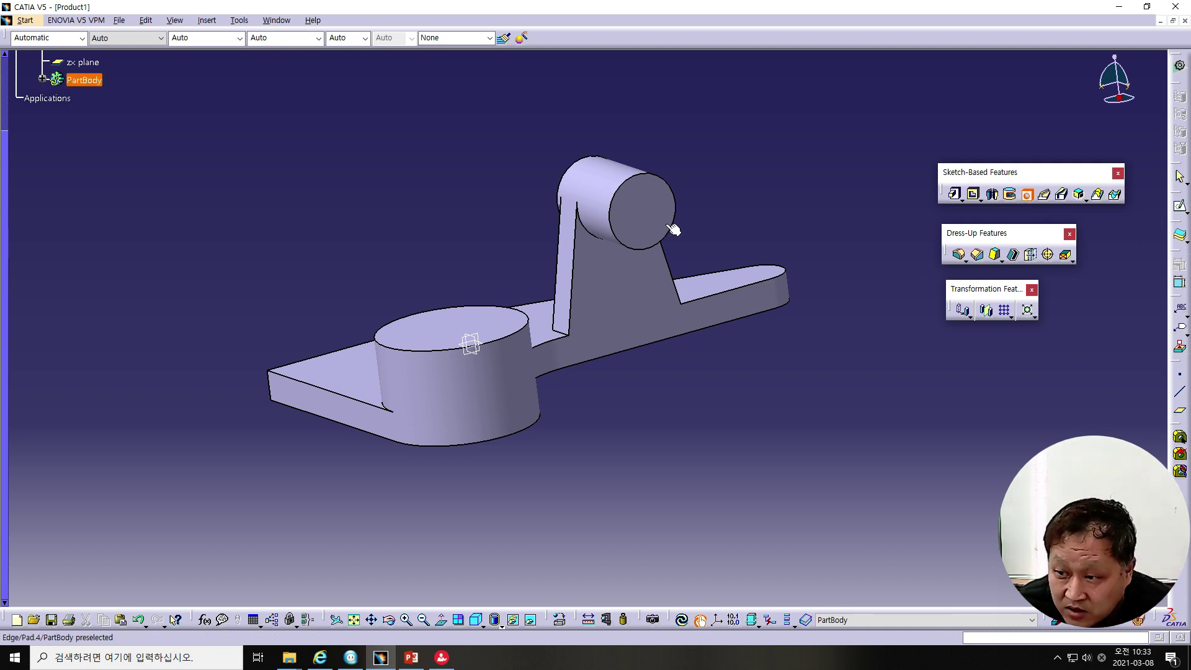
Bore a 20 mm Up To Next hole into the cylinder's end face
left_click(645, 218)
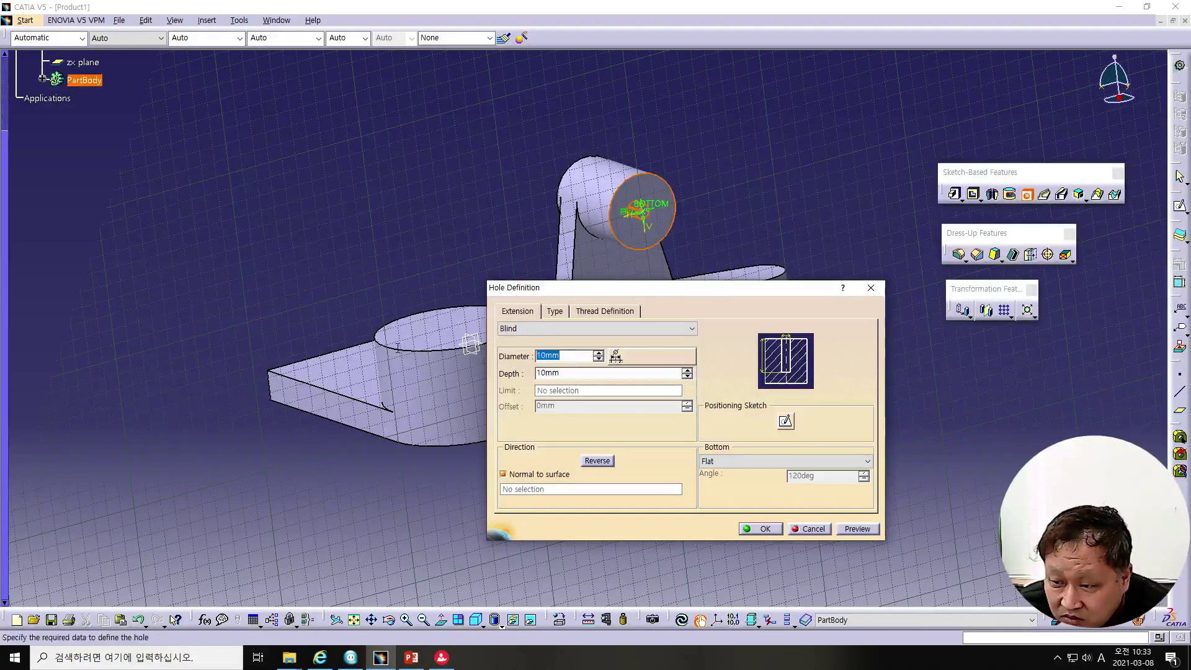
type("20")
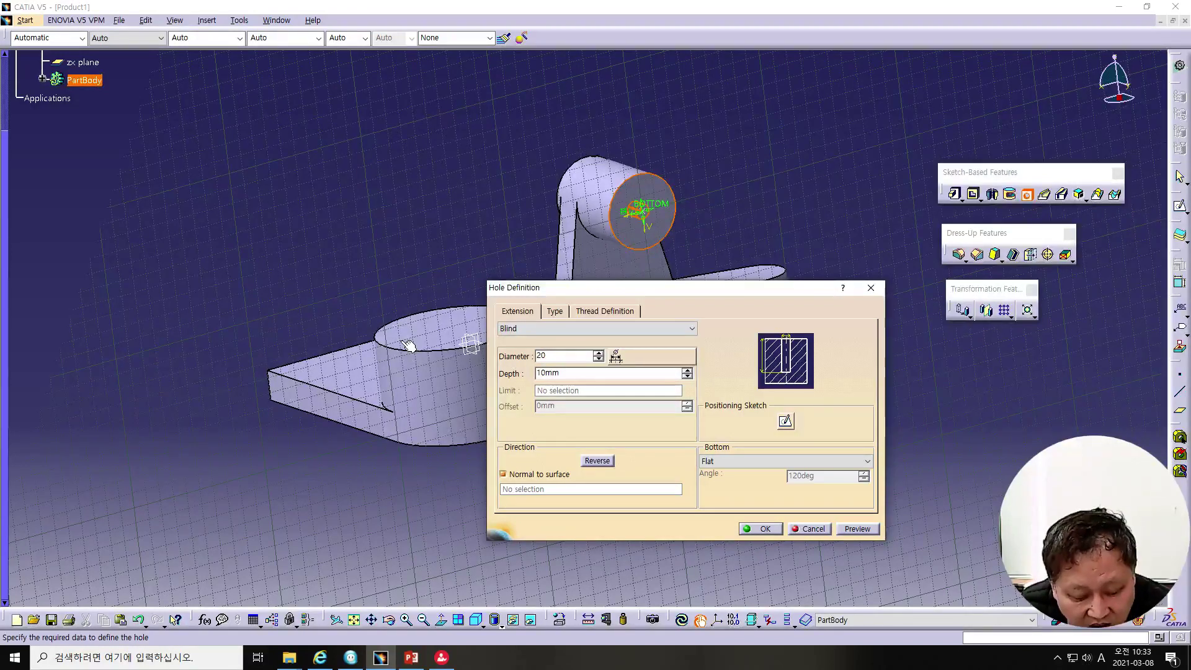
left_click(530, 329)
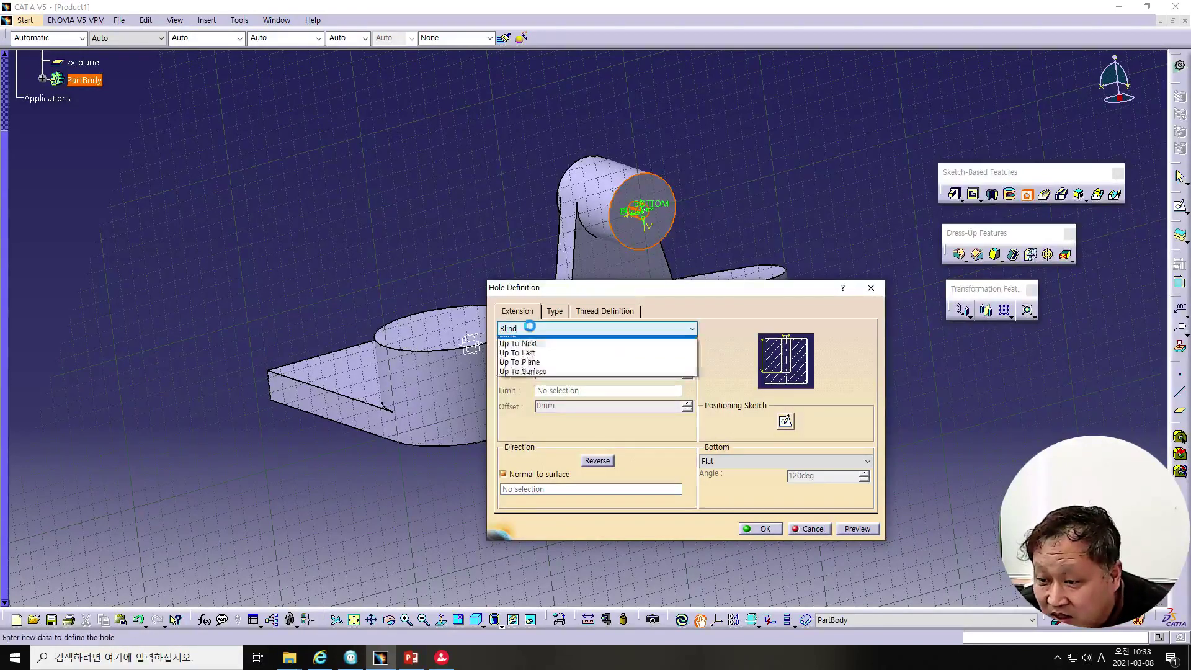
left_click(530, 351)
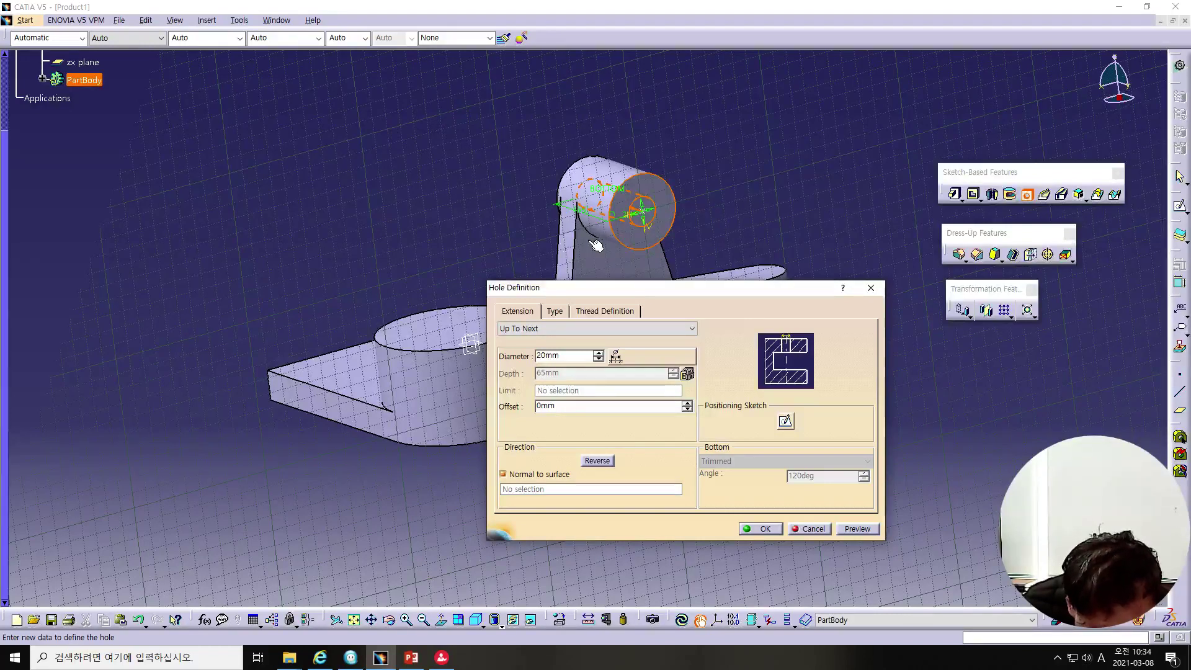
left_click(761, 528)
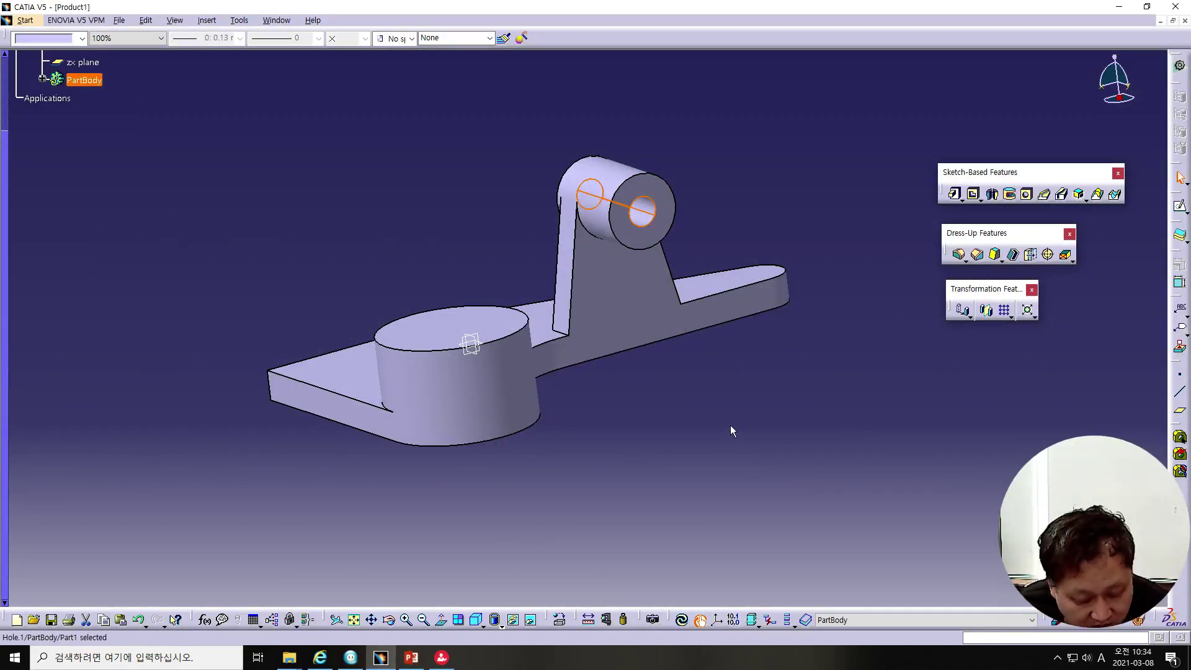
Start a 14 mm diameter hole on the plate's top face near the rounded tab
mouse_move(779, 363)
middle_mouse_down()
mouse_move(642, 391)
mouse_move(626, 440)
middle_mouse_up()
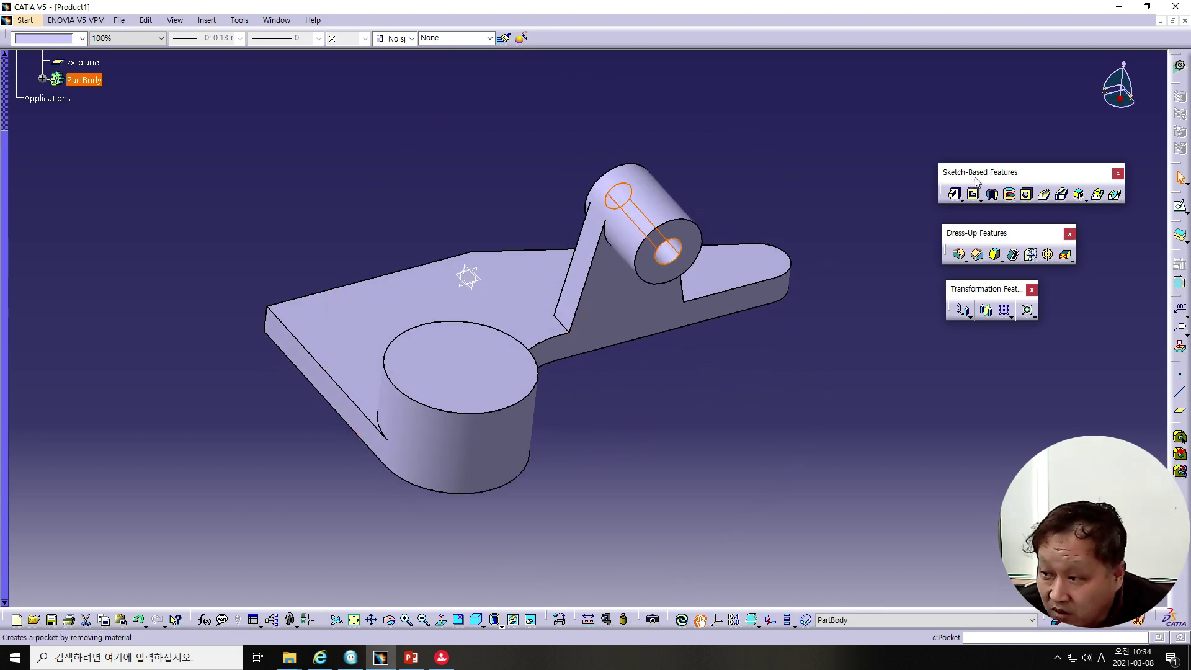
left_click(1026, 194)
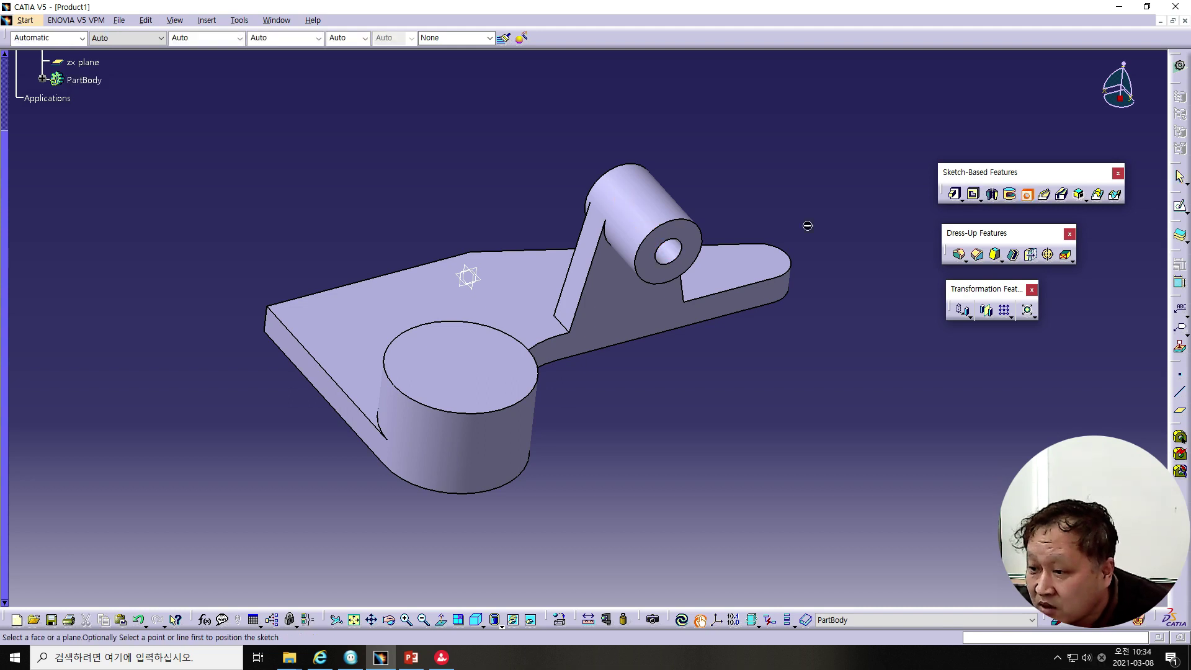
left_click(762, 266)
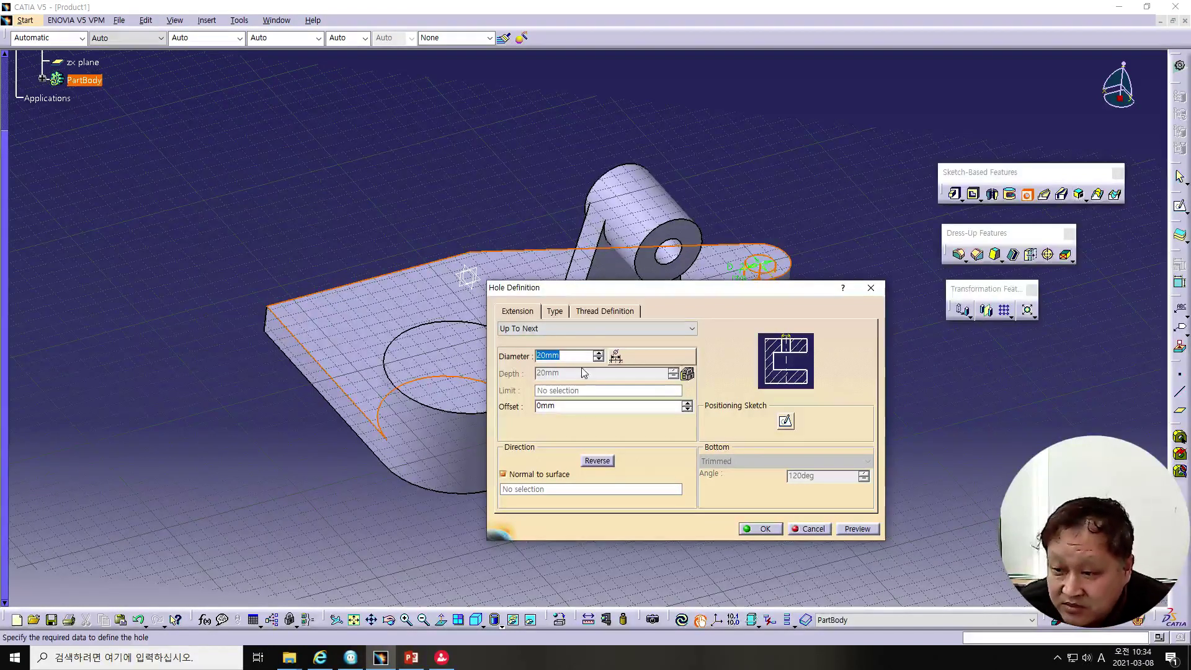
type("14")
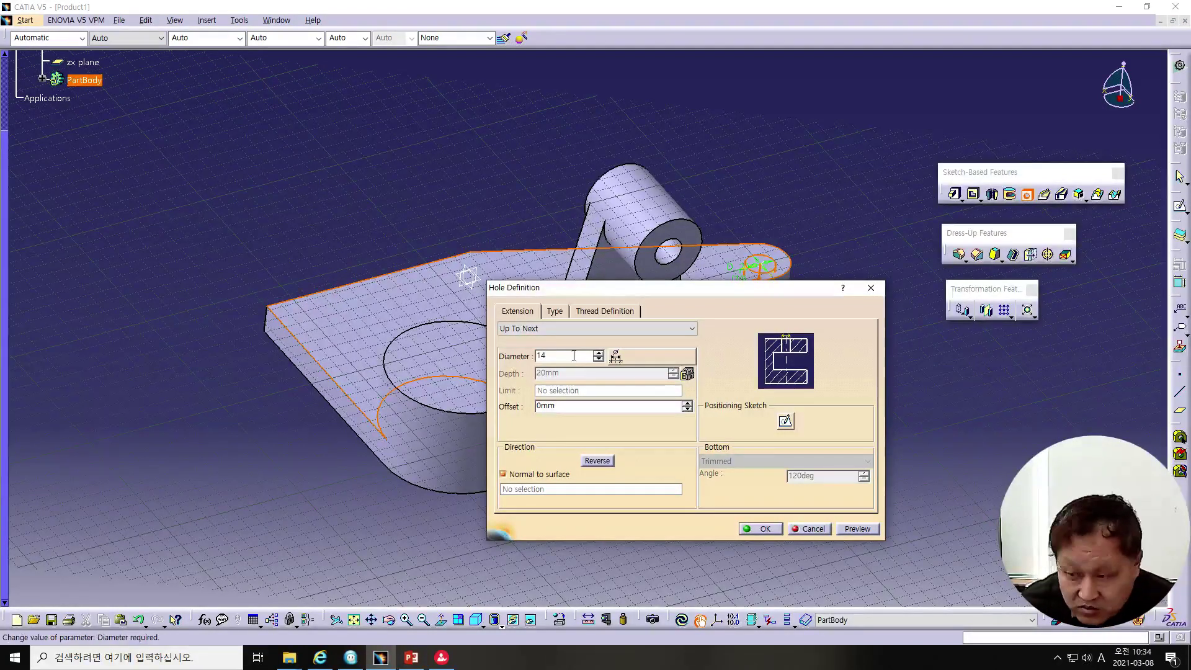
left_click_drag(662, 288, 399, 301)
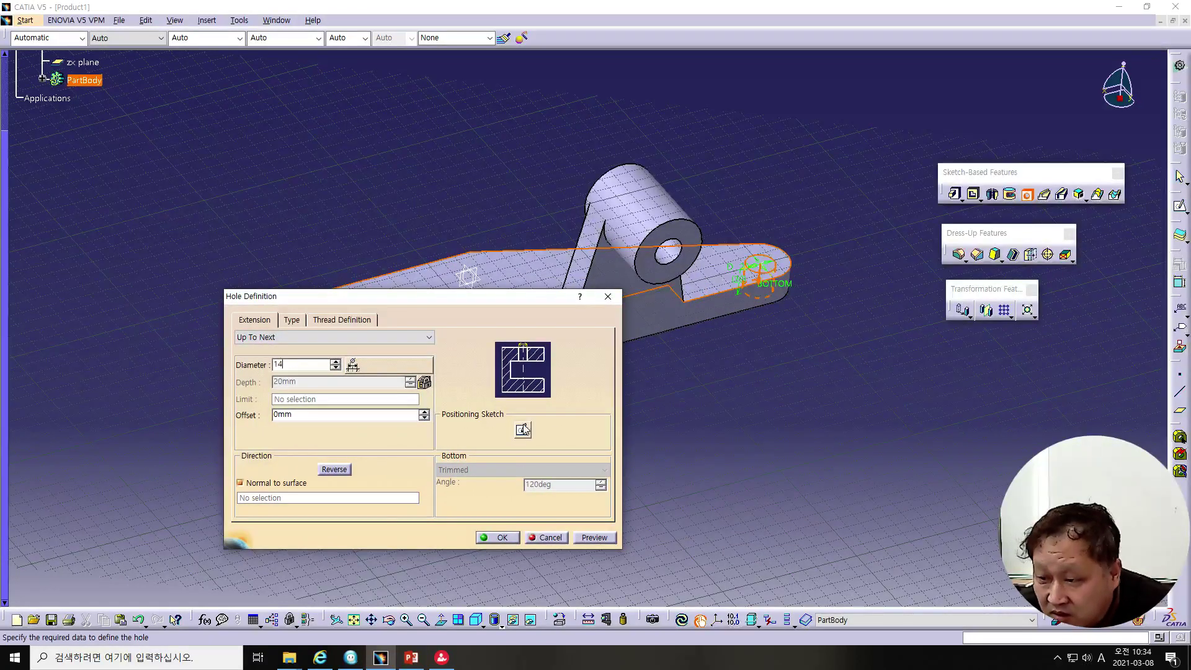
Constrain the hole centre concentric with the tab's end arc and create Hole.2
left_click(523, 429)
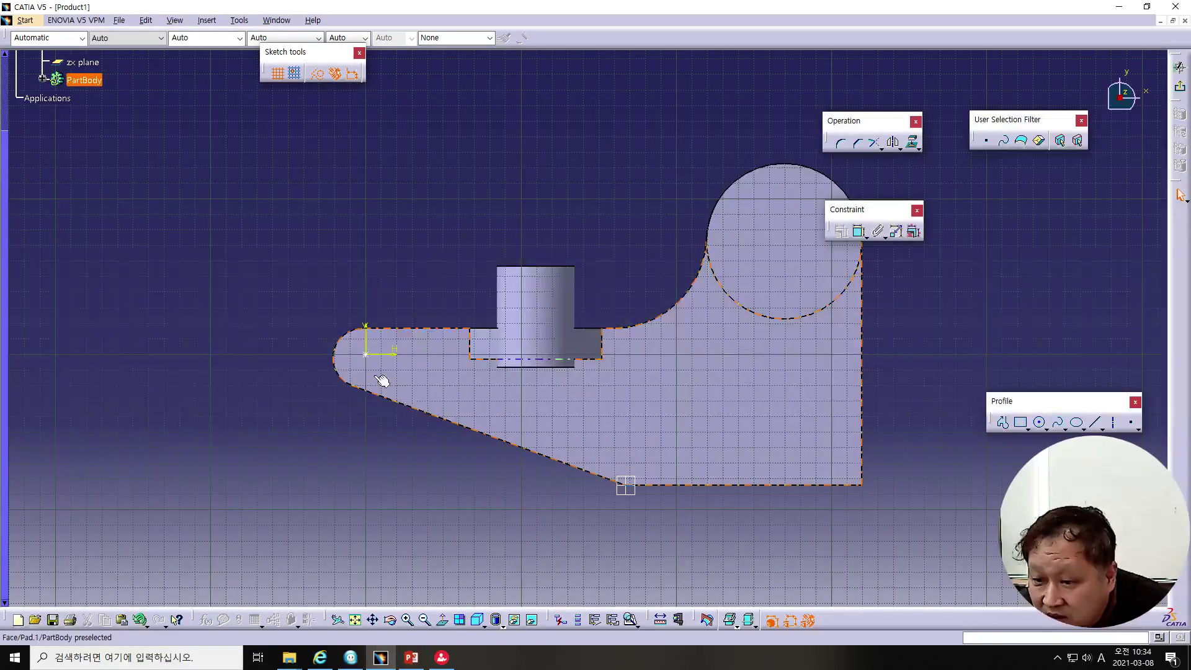
left_click(366, 354)
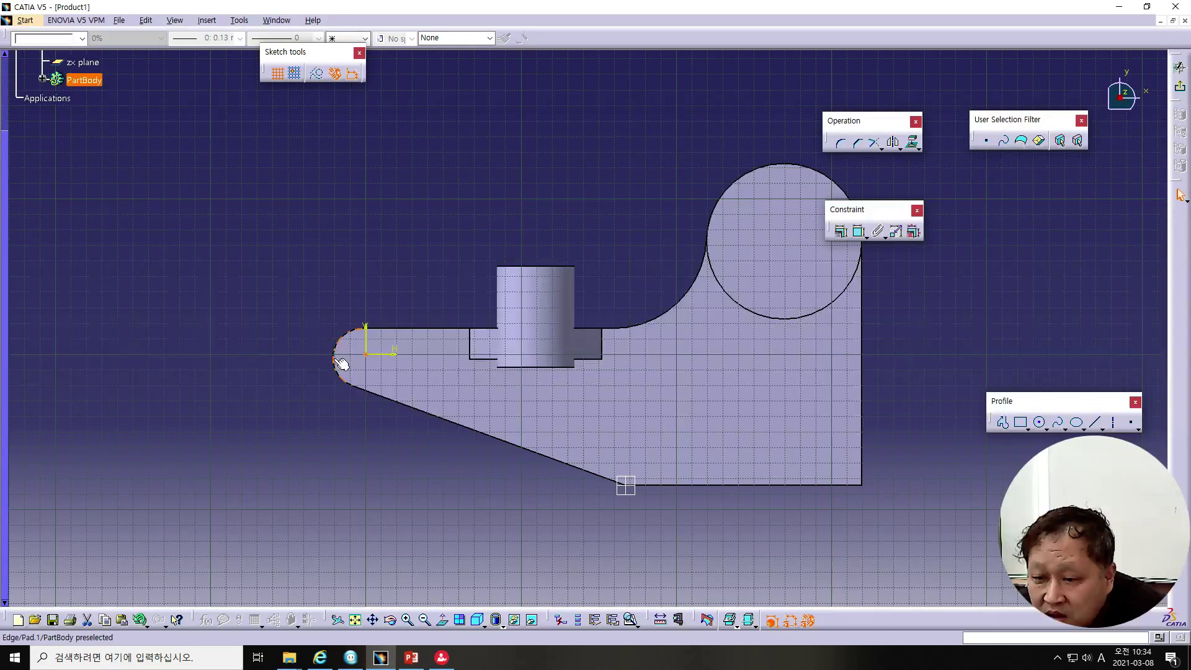
left_click(340, 363)
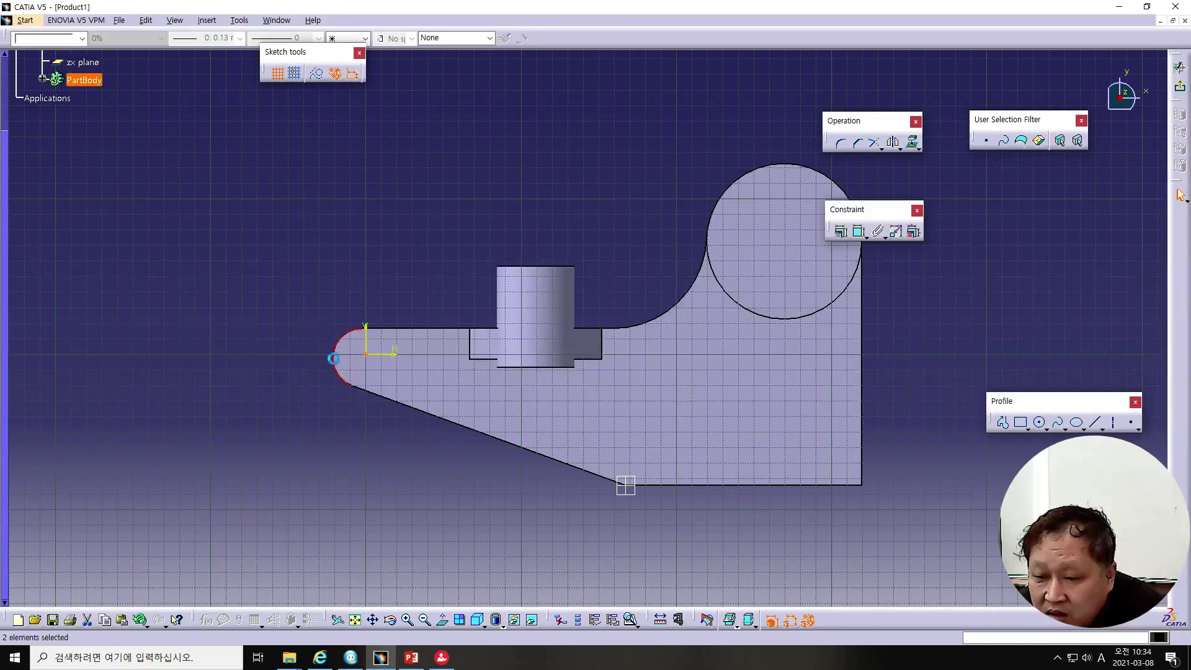
left_click(840, 233)
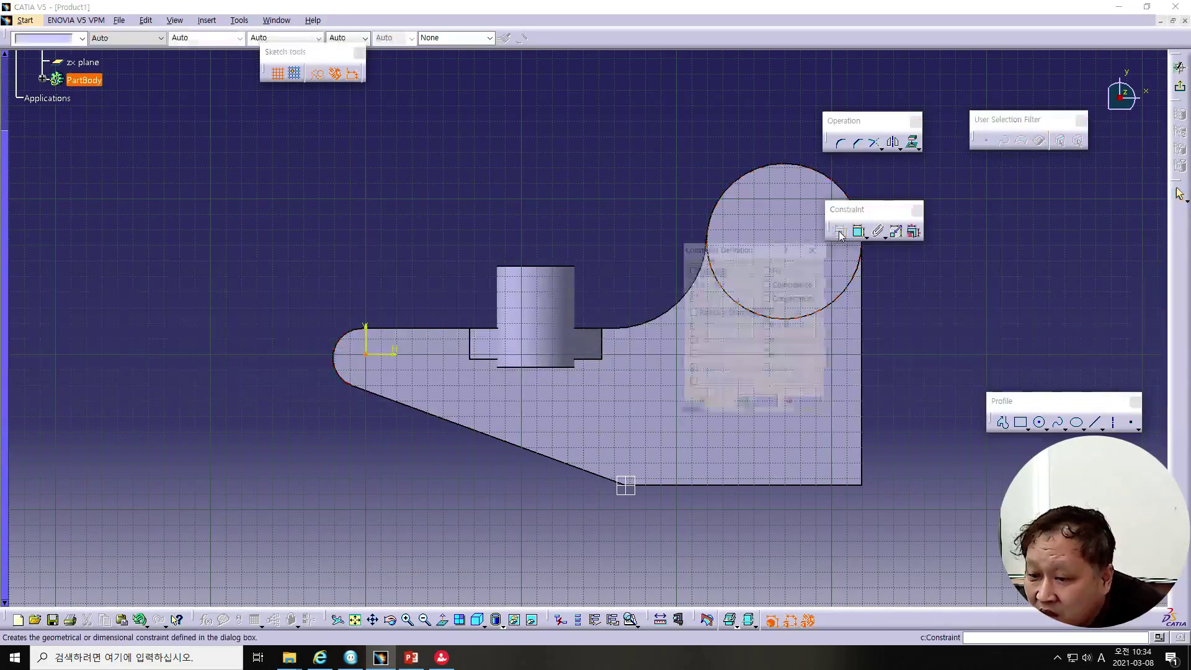
left_click(768, 299)
left_click(759, 404)
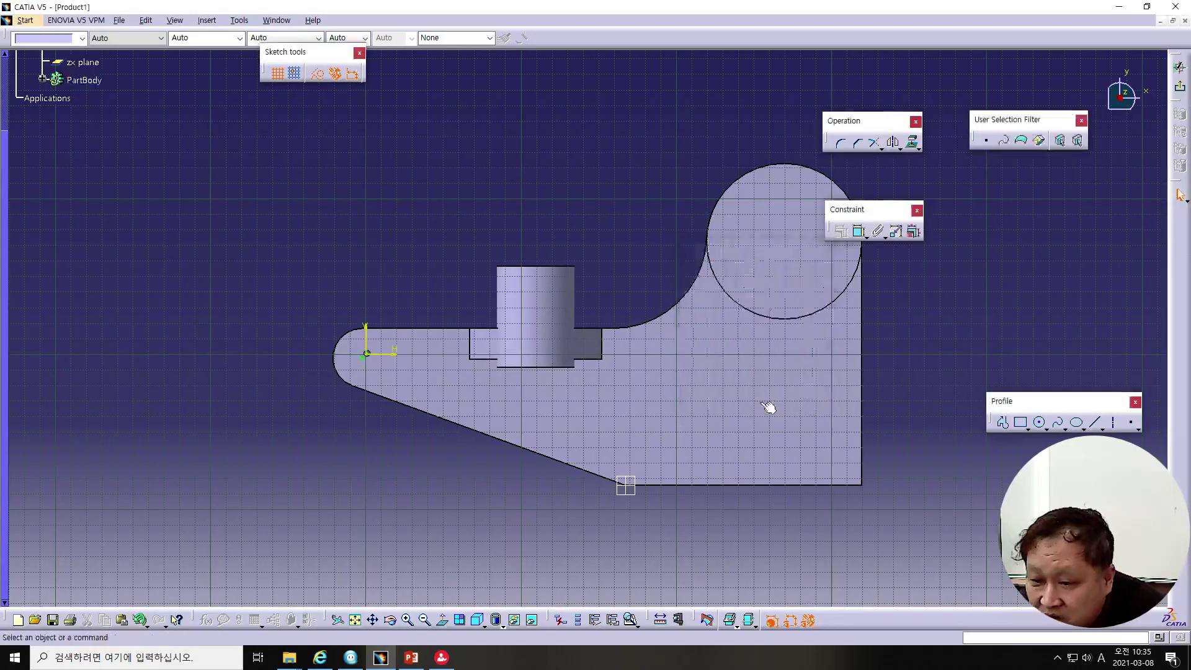
left_click(1181, 85)
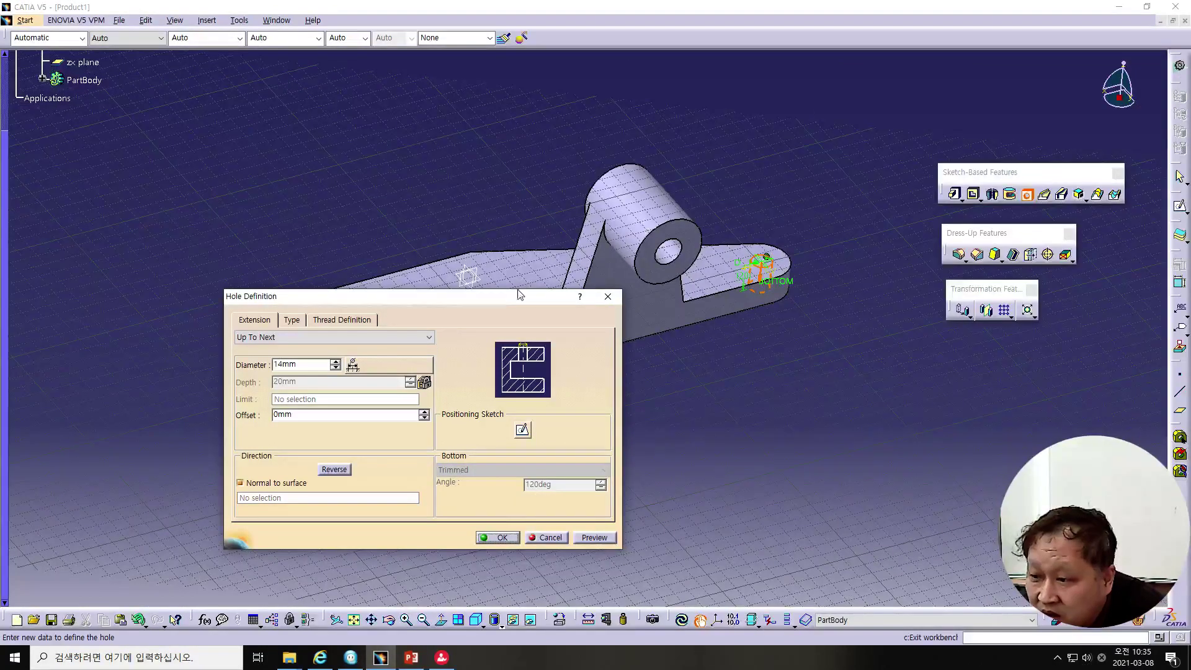
left_click(506, 533)
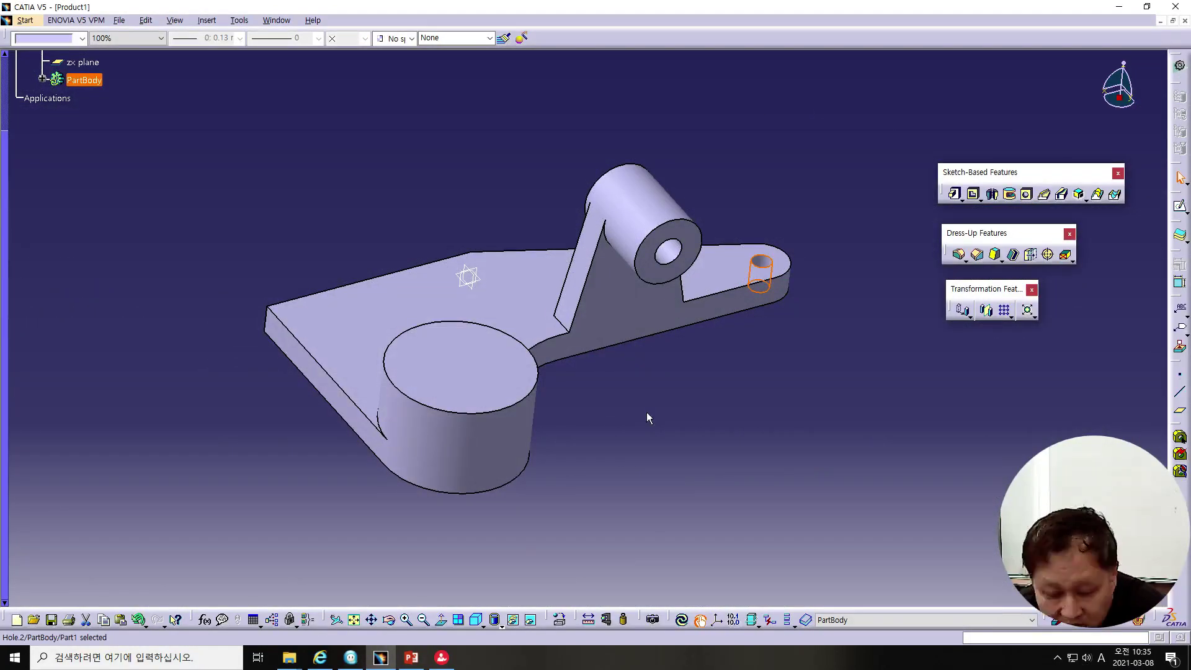
Edit Hole.1's positioning sketch so its centre is concentric with the cylinder's circular outline
left_click(663, 266)
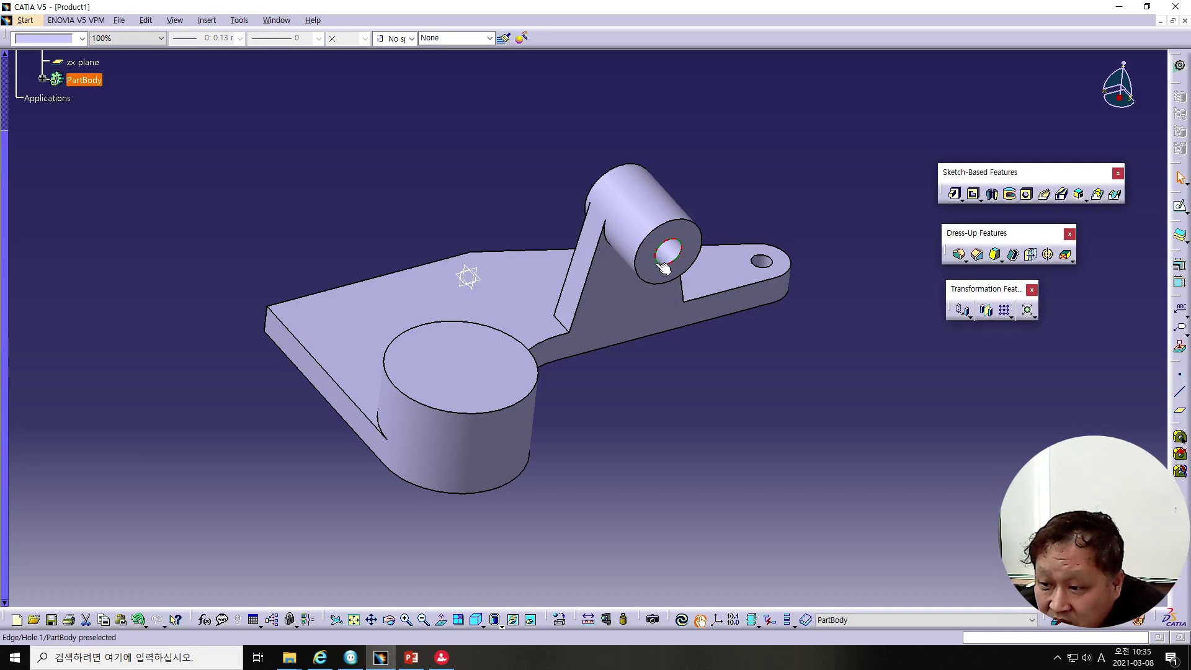
double_click(666, 267)
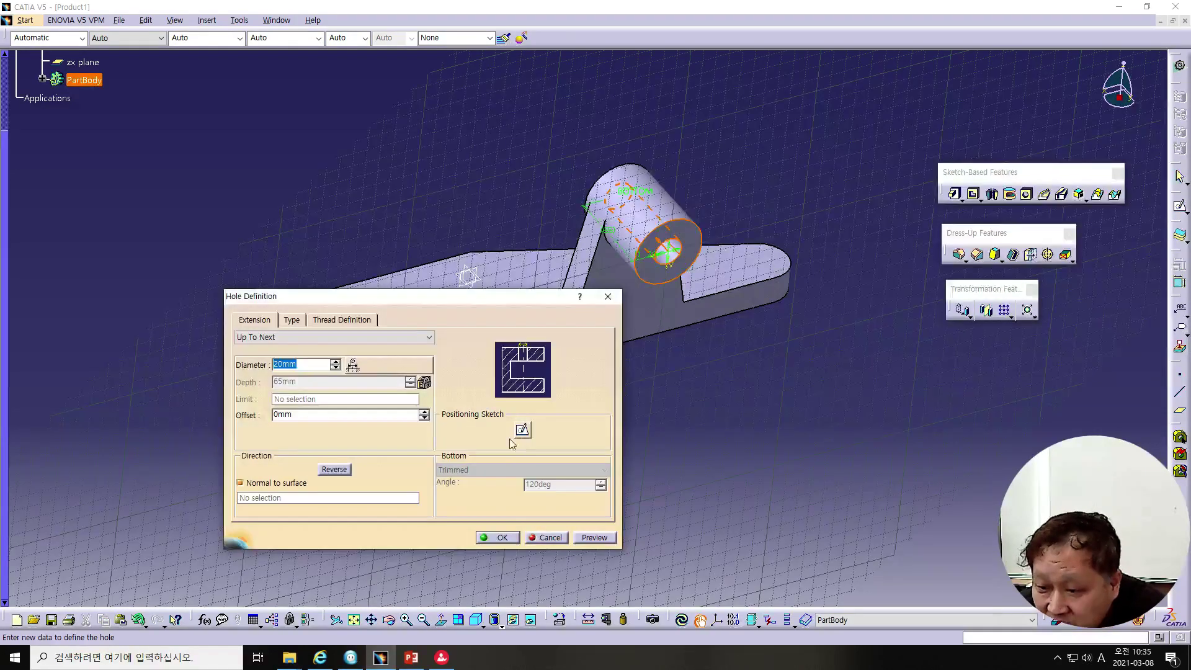
left_click(522, 429)
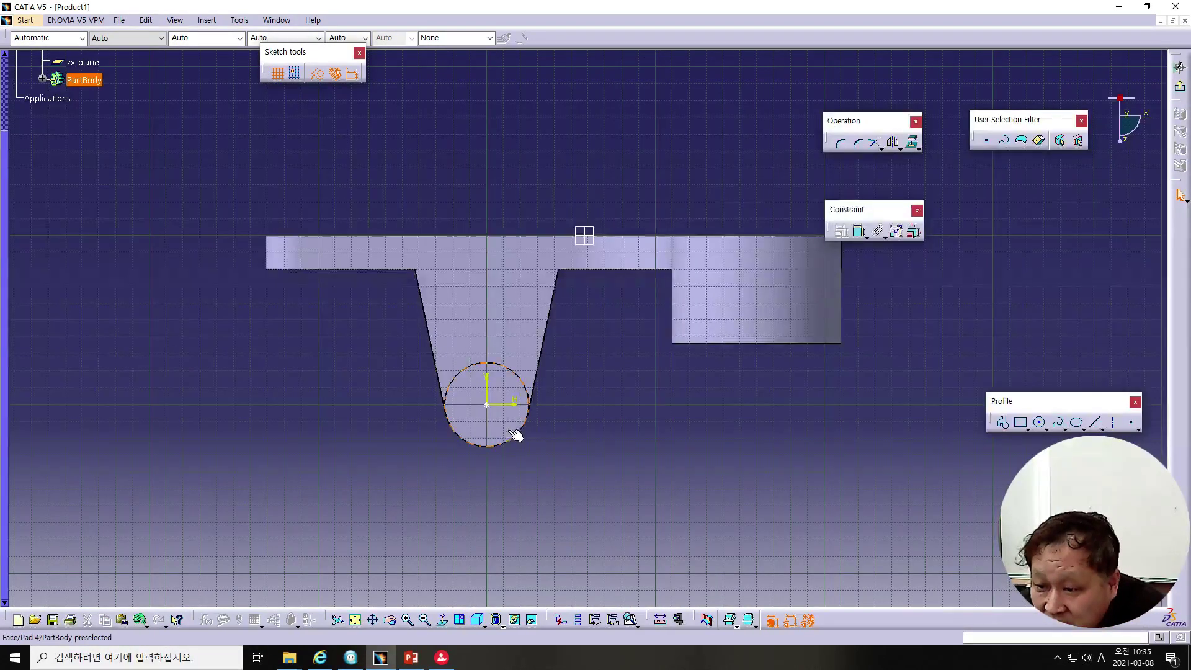
left_click(487, 403)
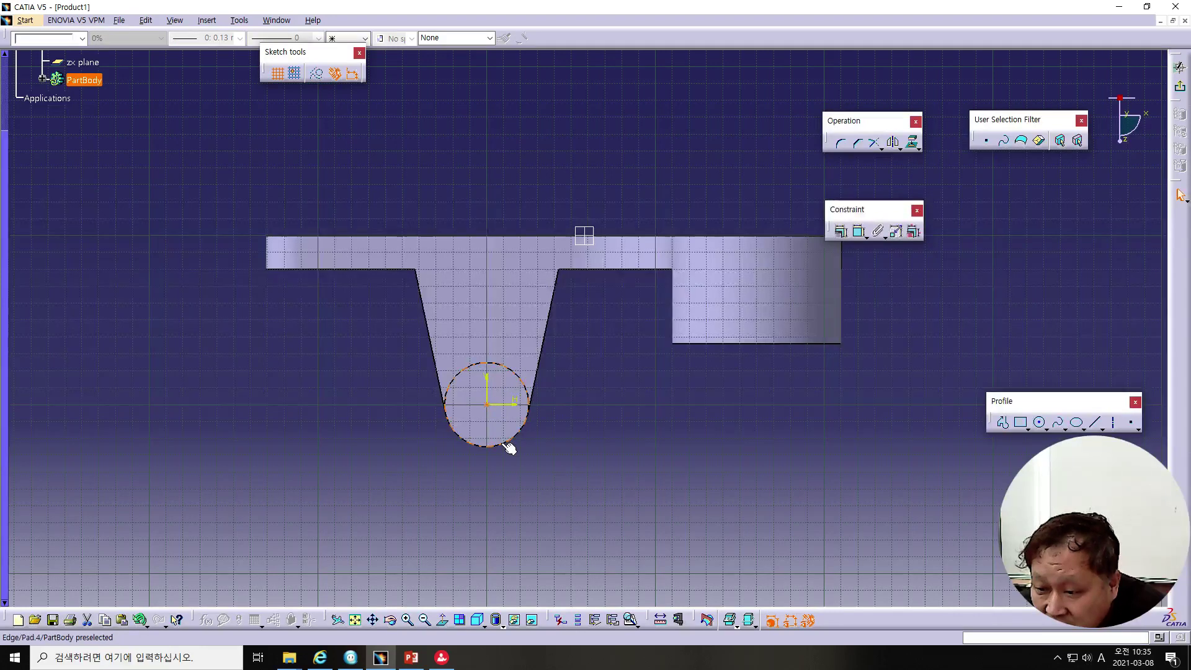
left_click(840, 231)
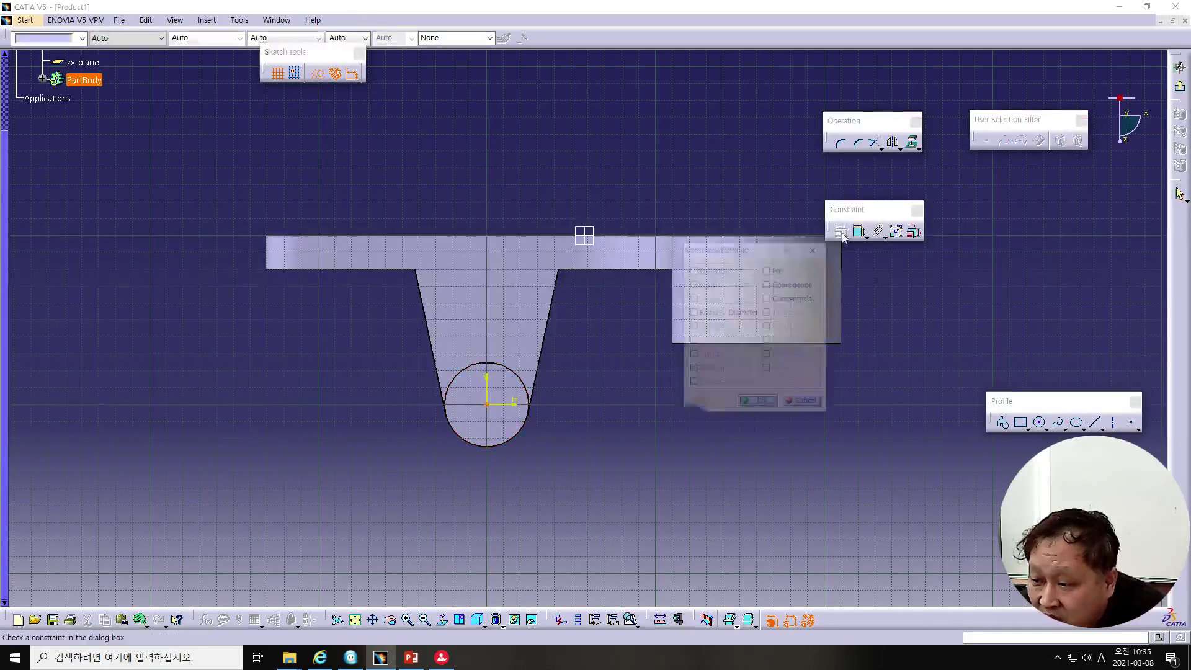
left_click(768, 298)
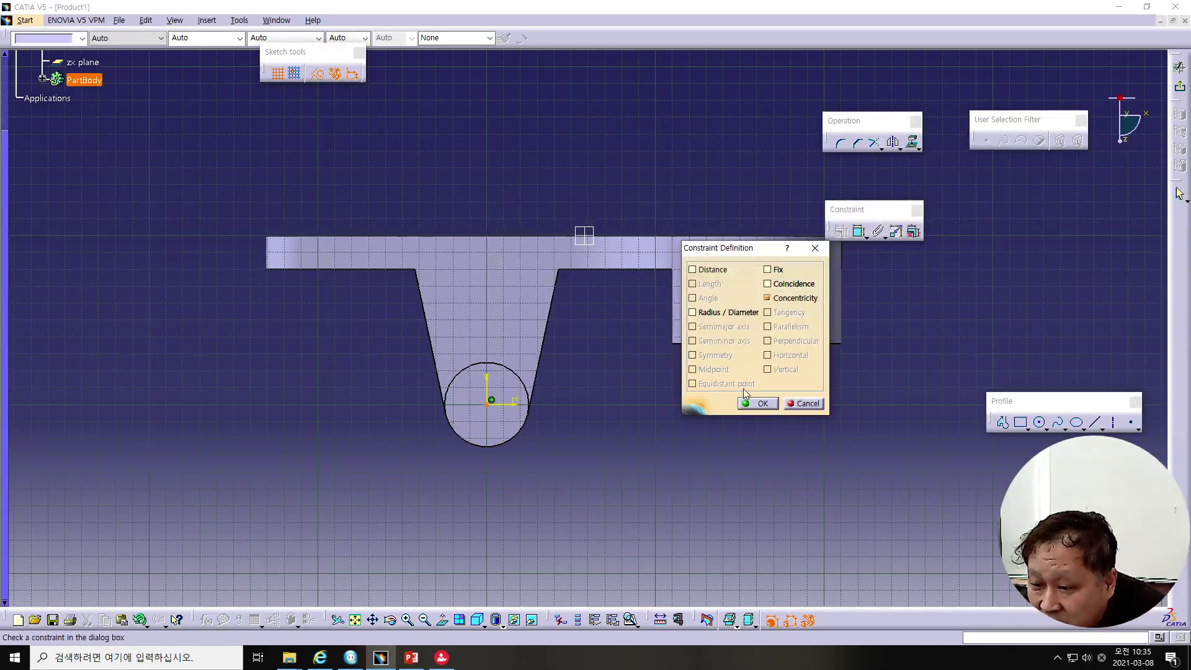
left_click(752, 404)
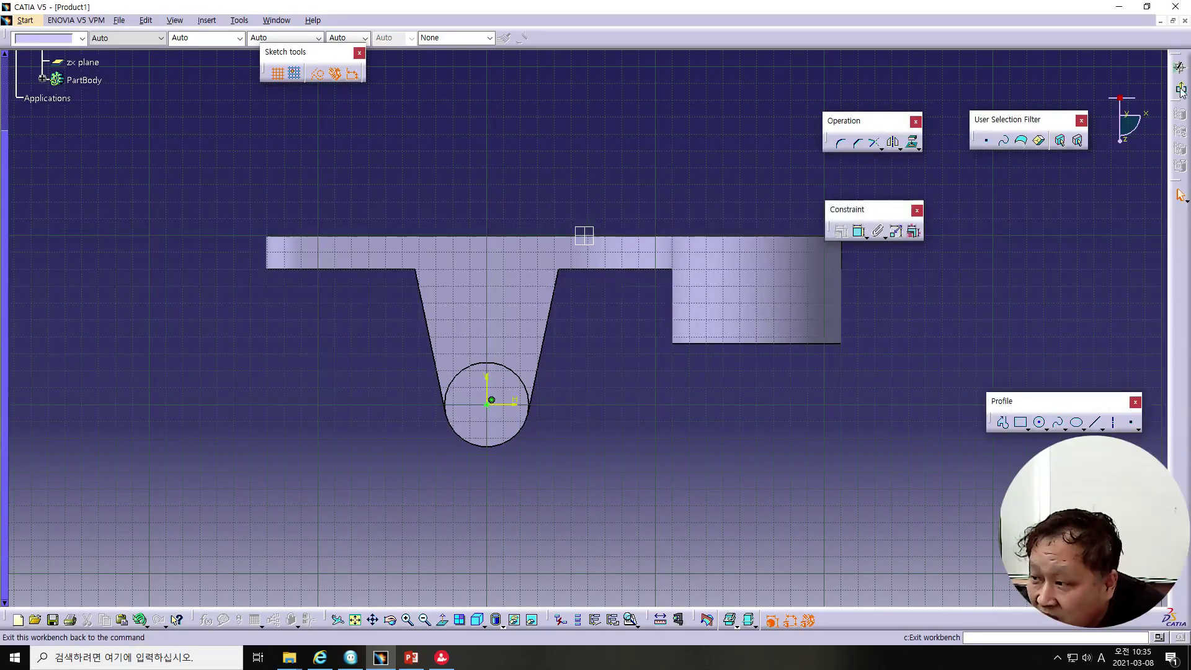
left_click(1179, 87)
left_click(501, 537)
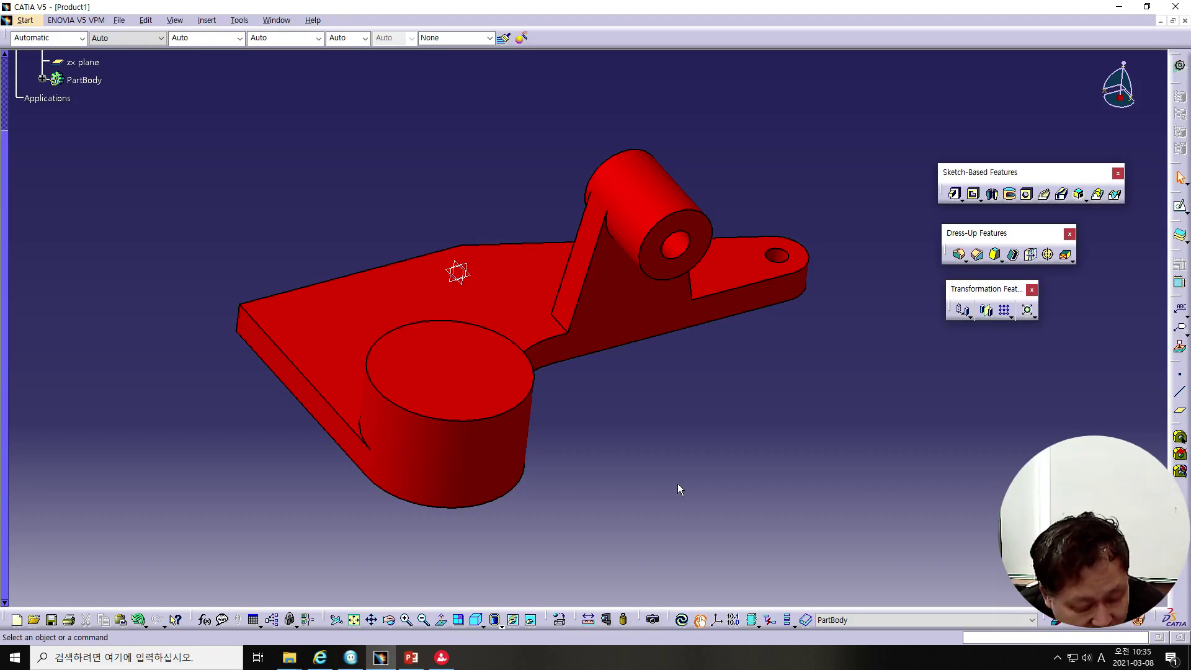
Update the part and round the plate's left corner edge with a 22 mm fillet
left_click(681, 620)
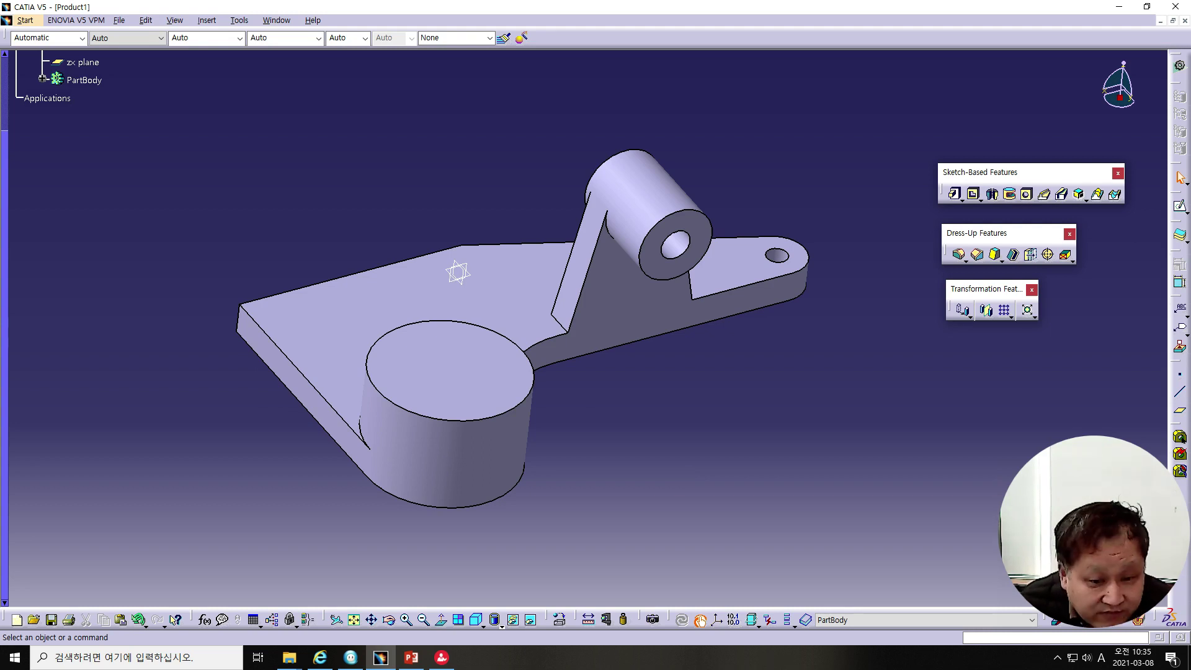
key("super+shift+q")
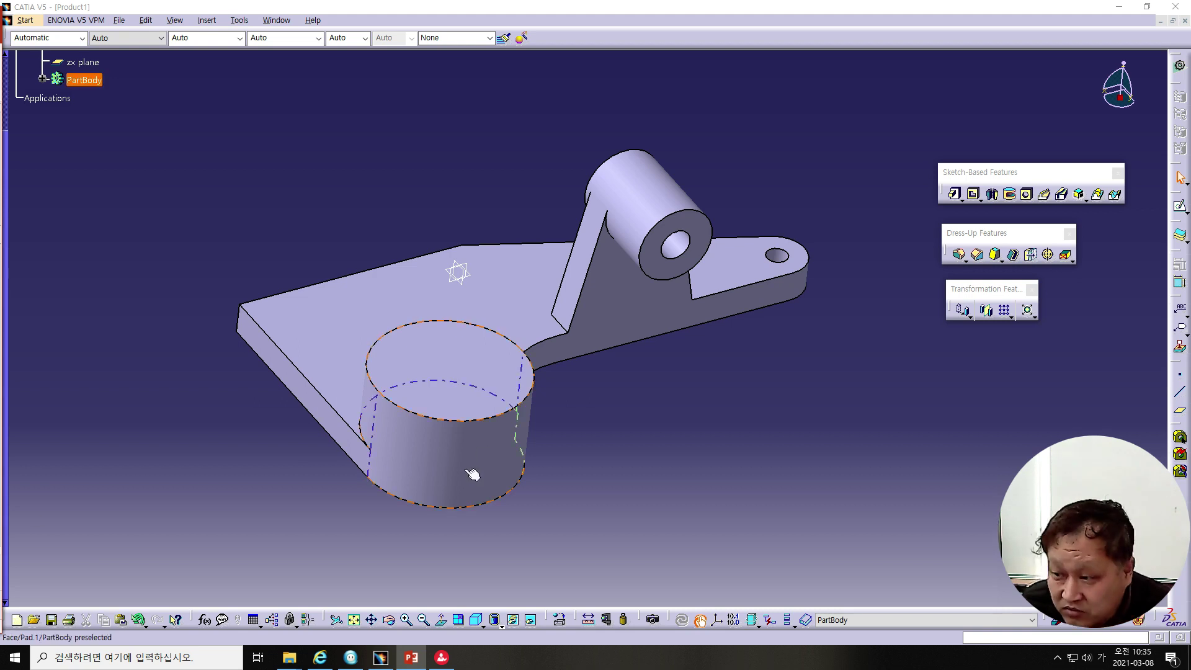
left_click(958, 256)
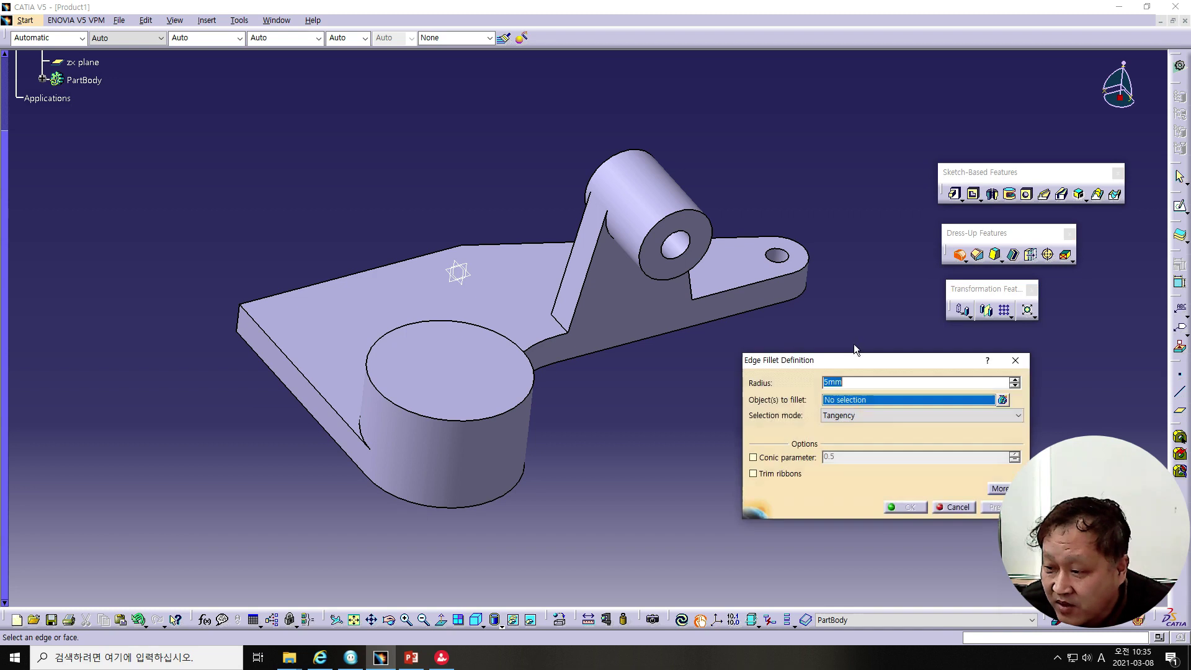
type("22")
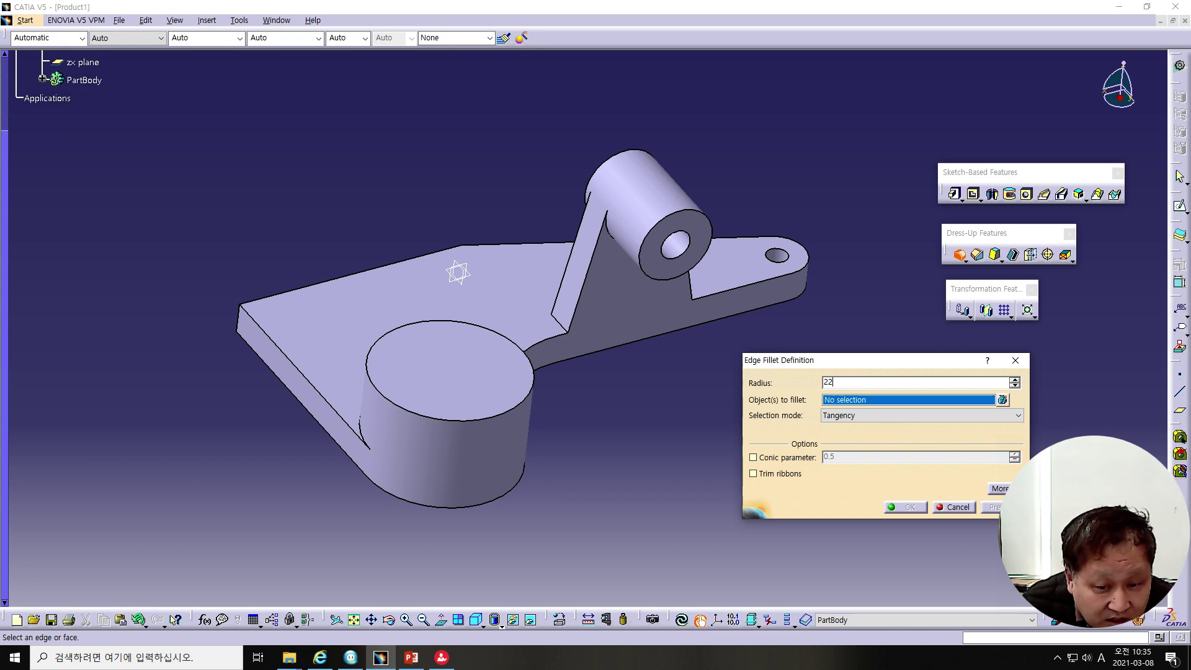
key("Return")
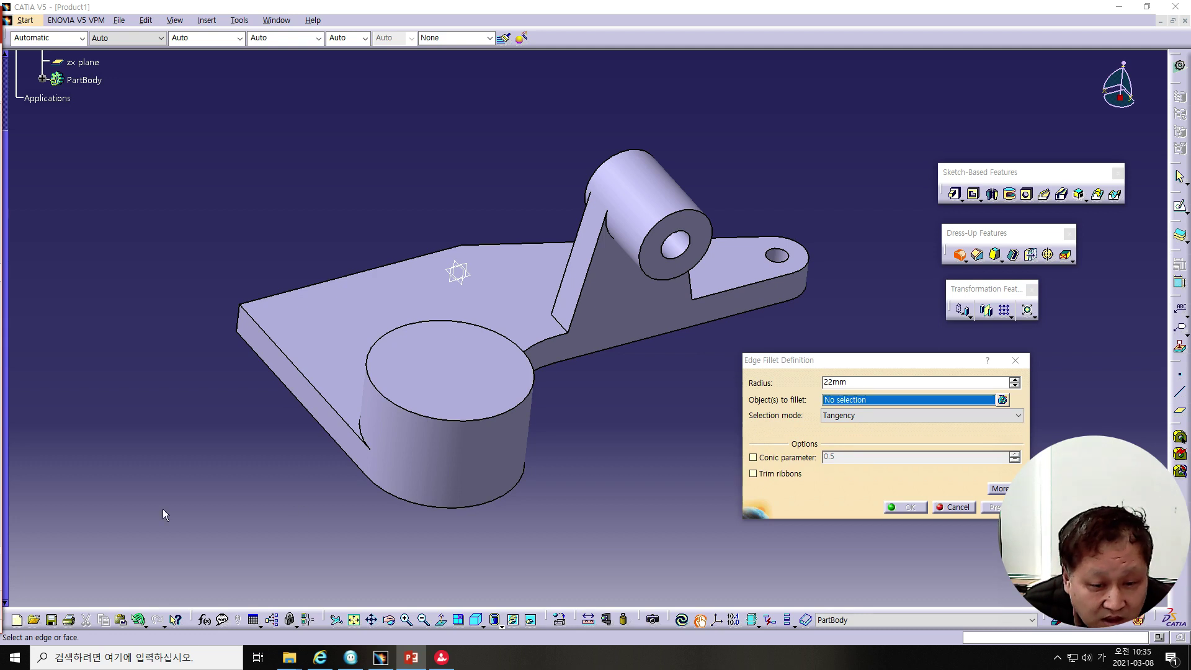
left_click(239, 318)
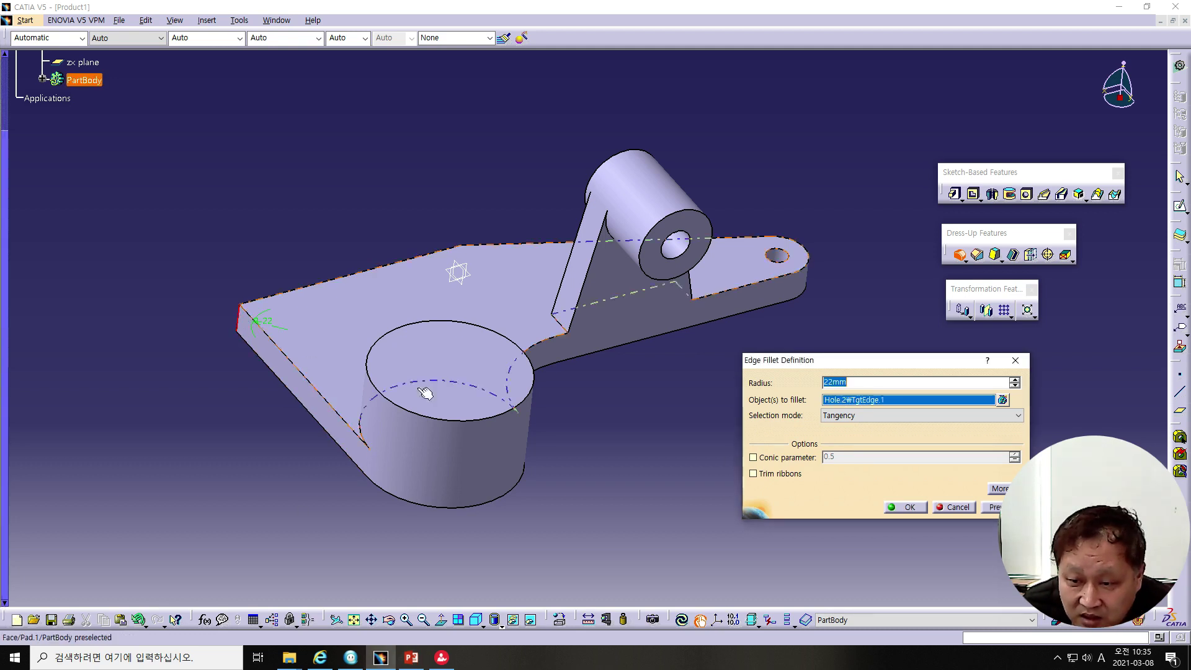
left_click(897, 506)
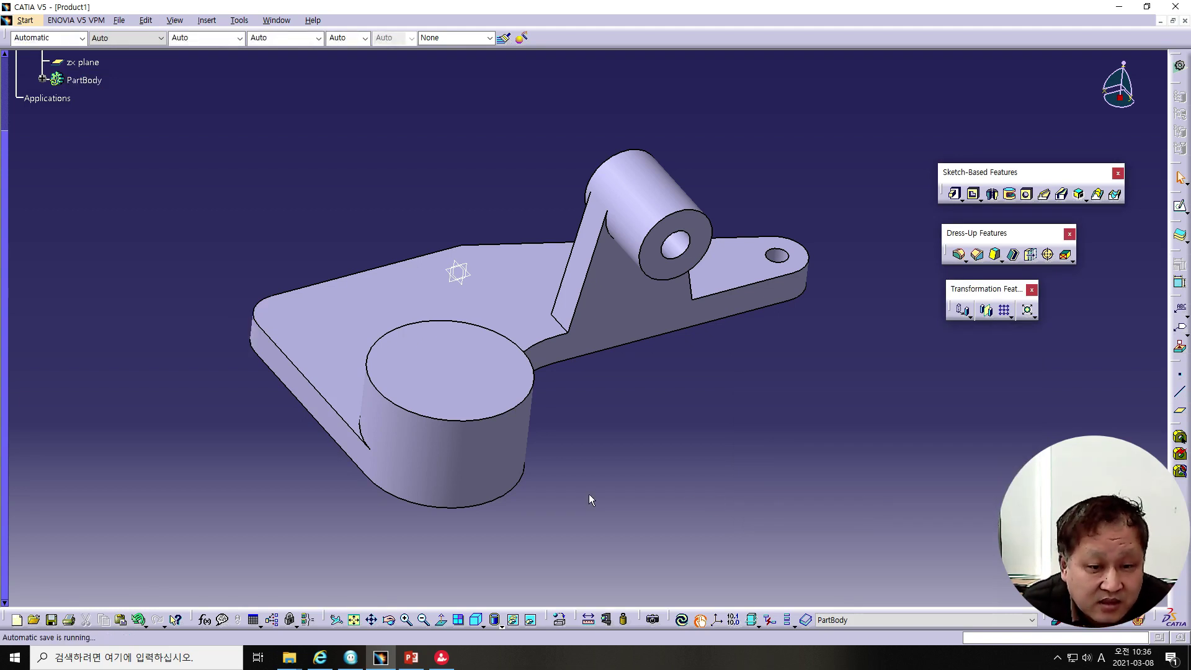
key("alt+Tab")
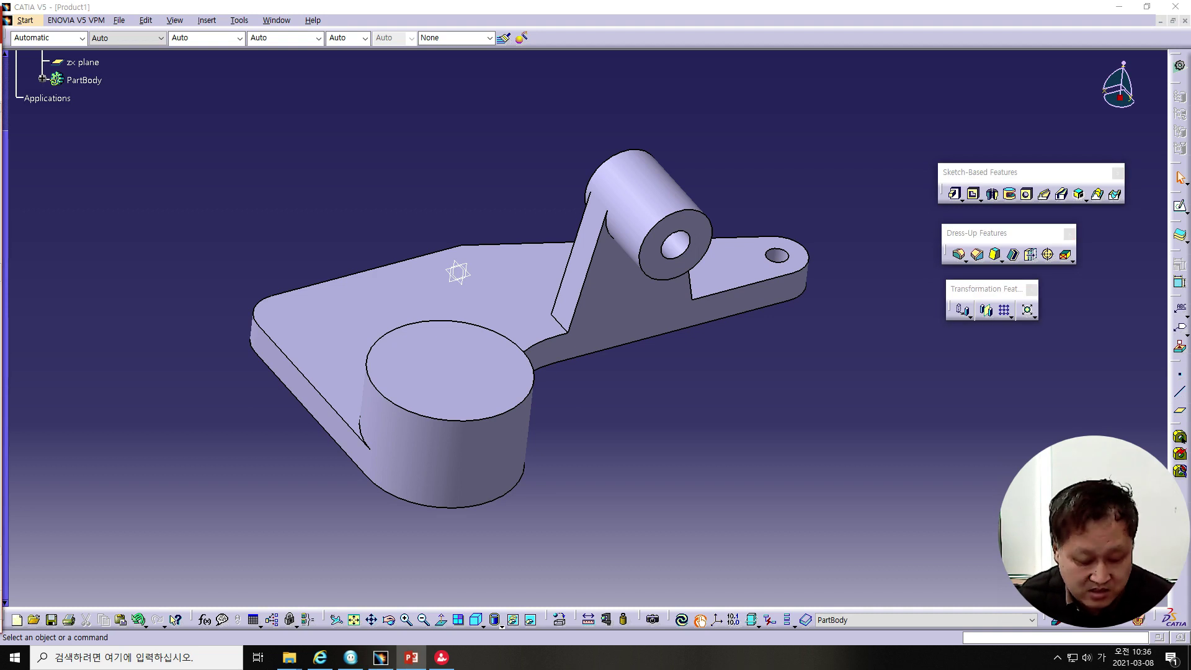
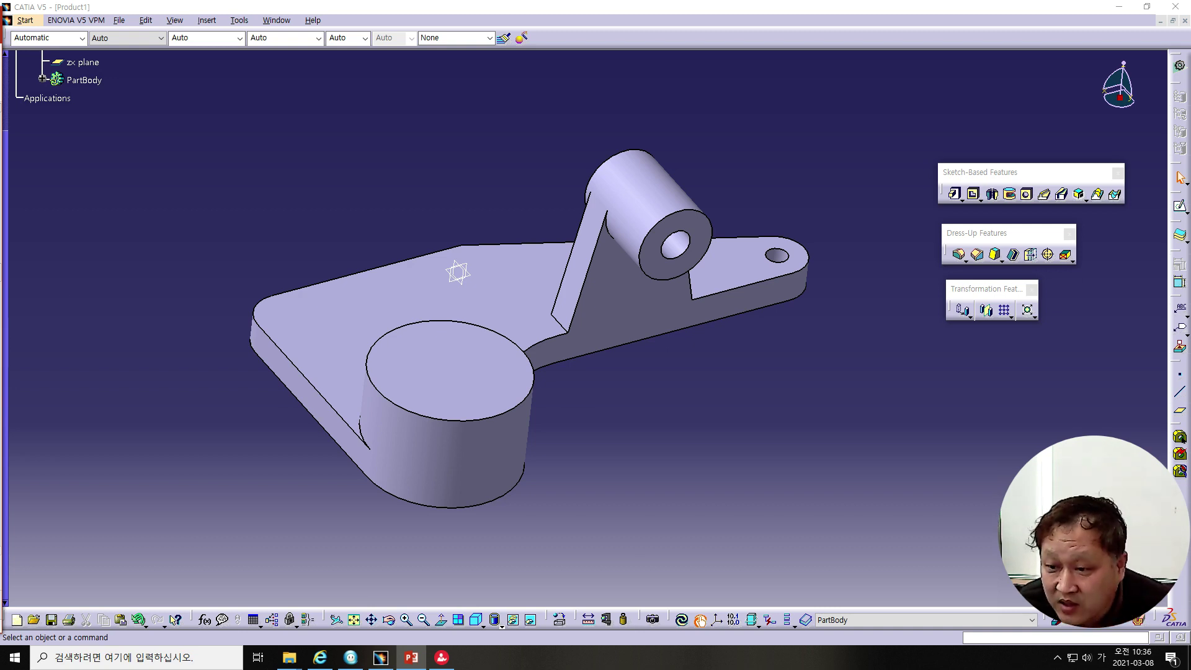
Round the base plate's vertical corner edge with a 22 mm edge fillet
mouse_move(216, 332)
middle_mouse_down()
mouse_move(654, 433)
mouse_move(678, 426)
middle_mouse_up()
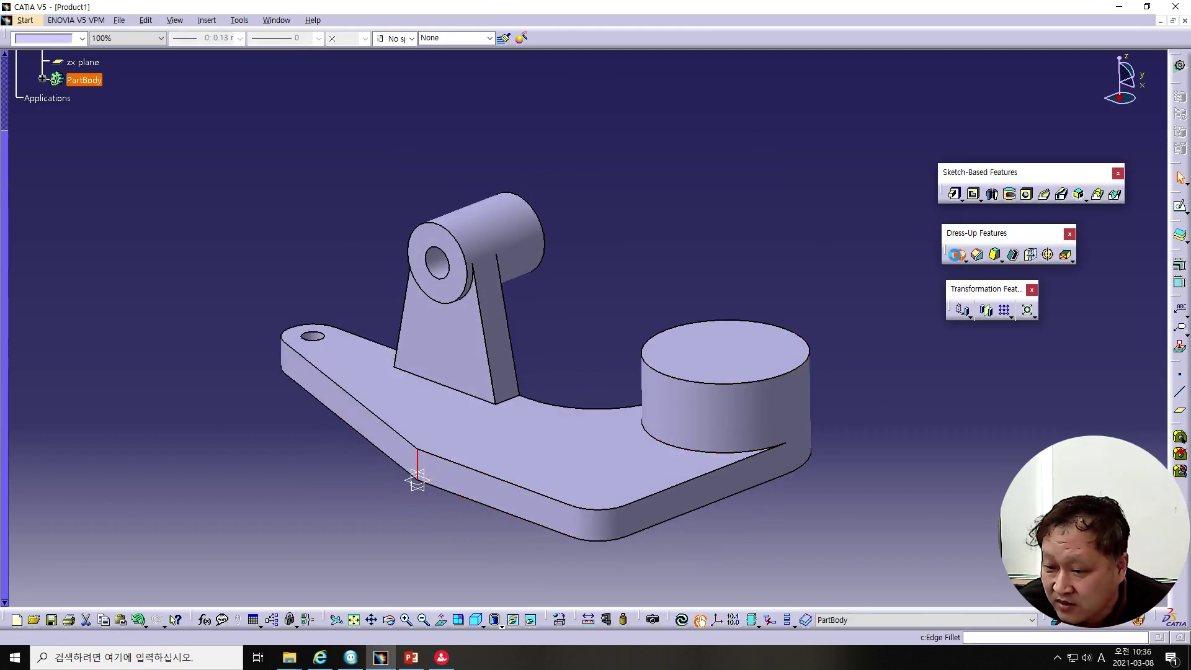
left_click(959, 254)
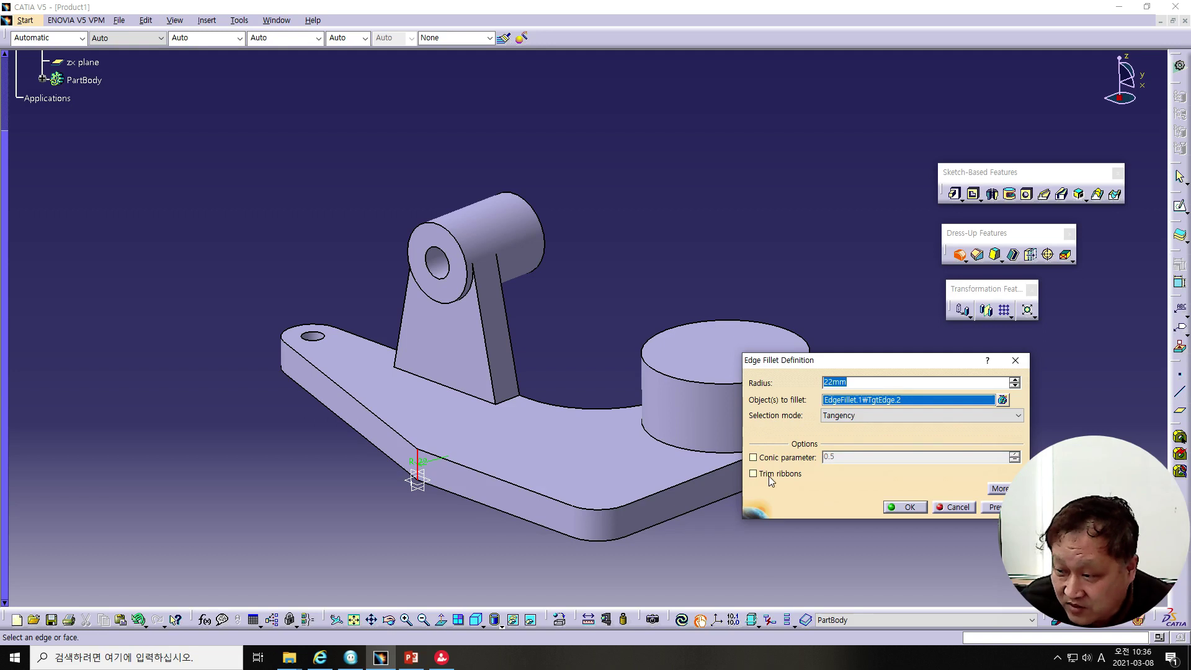
left_click(924, 511)
middle_click_drag(842, 520, 606, 567)
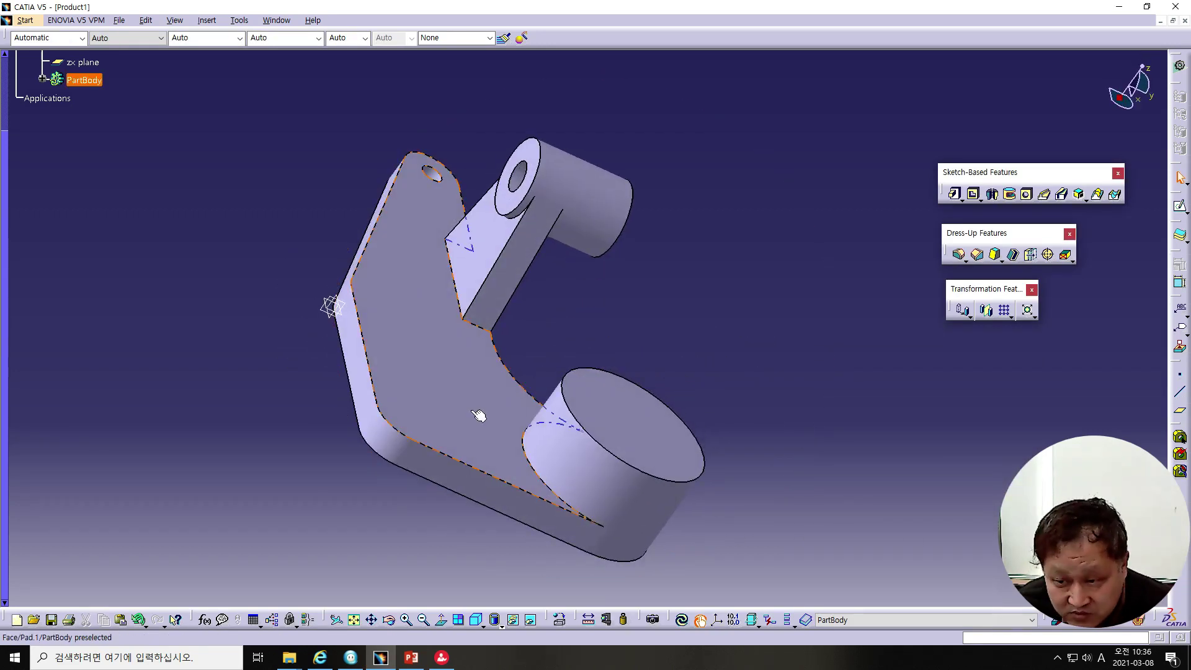
middle_click_drag(421, 427, 394, 420)
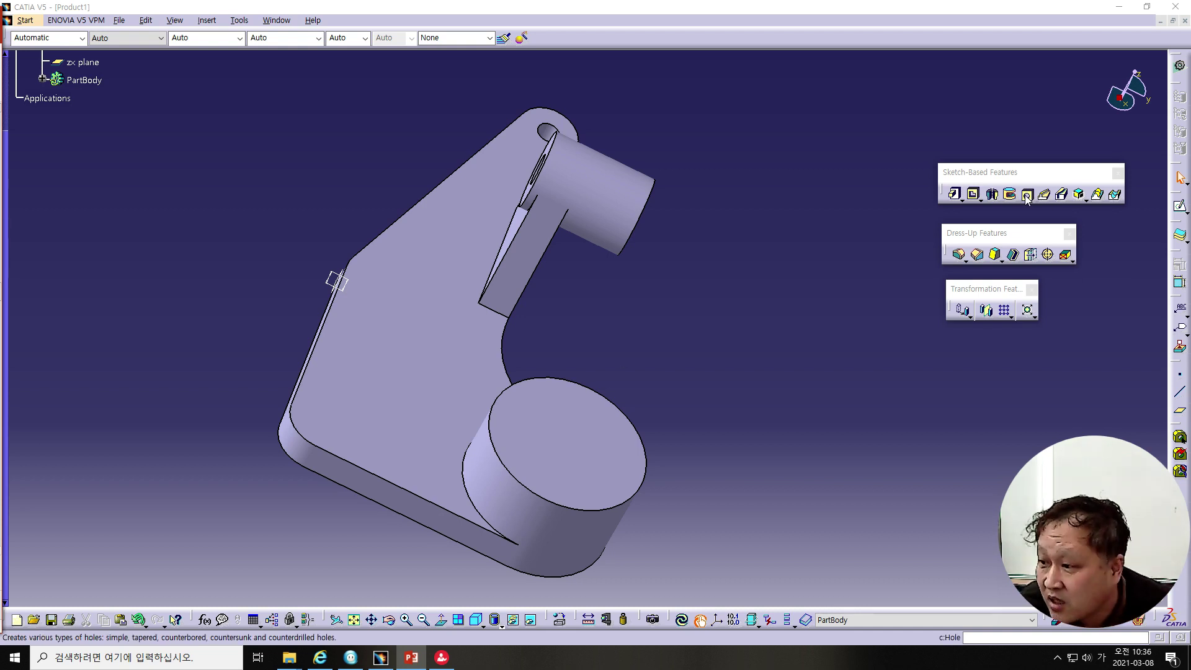
Drill a 14 mm Up To Next hole in the base plate's top face, concentric with the corner arc
left_click(319, 424)
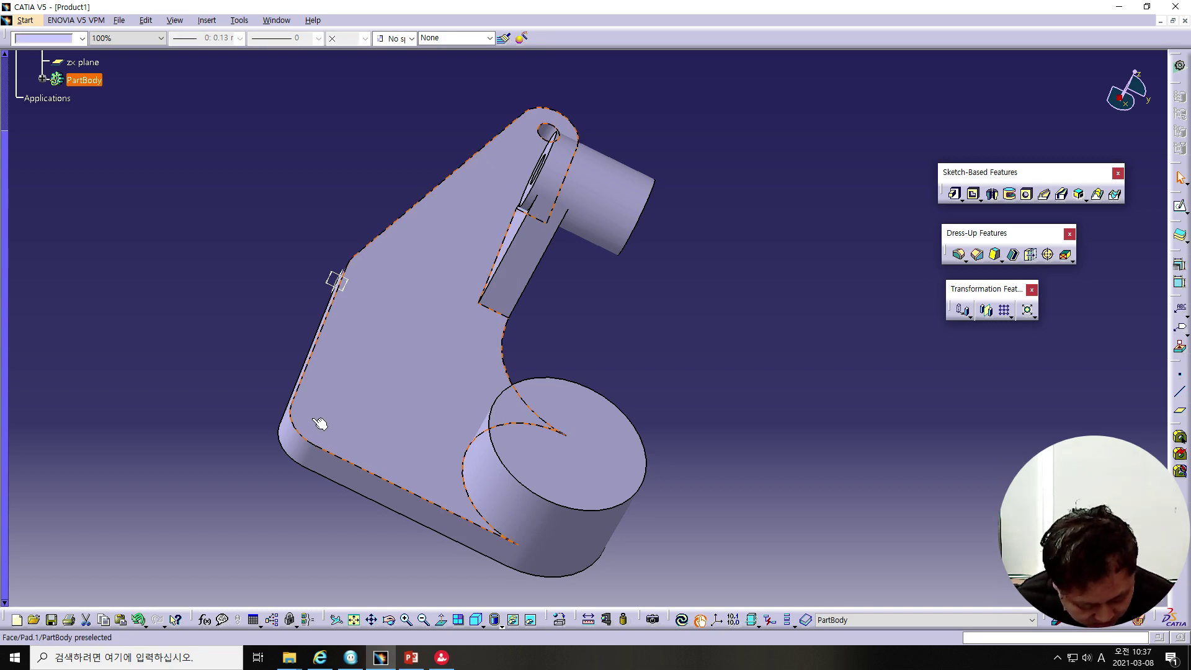
left_click(1027, 195)
left_click(490, 358)
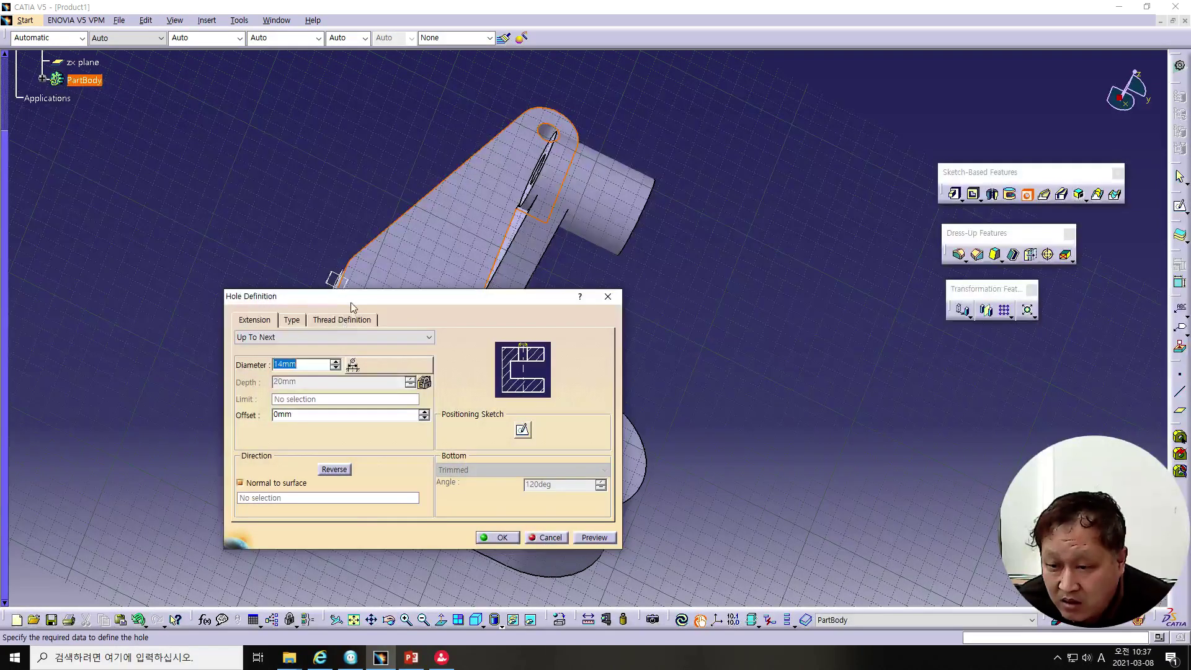
left_click_drag(351, 307, 597, 299)
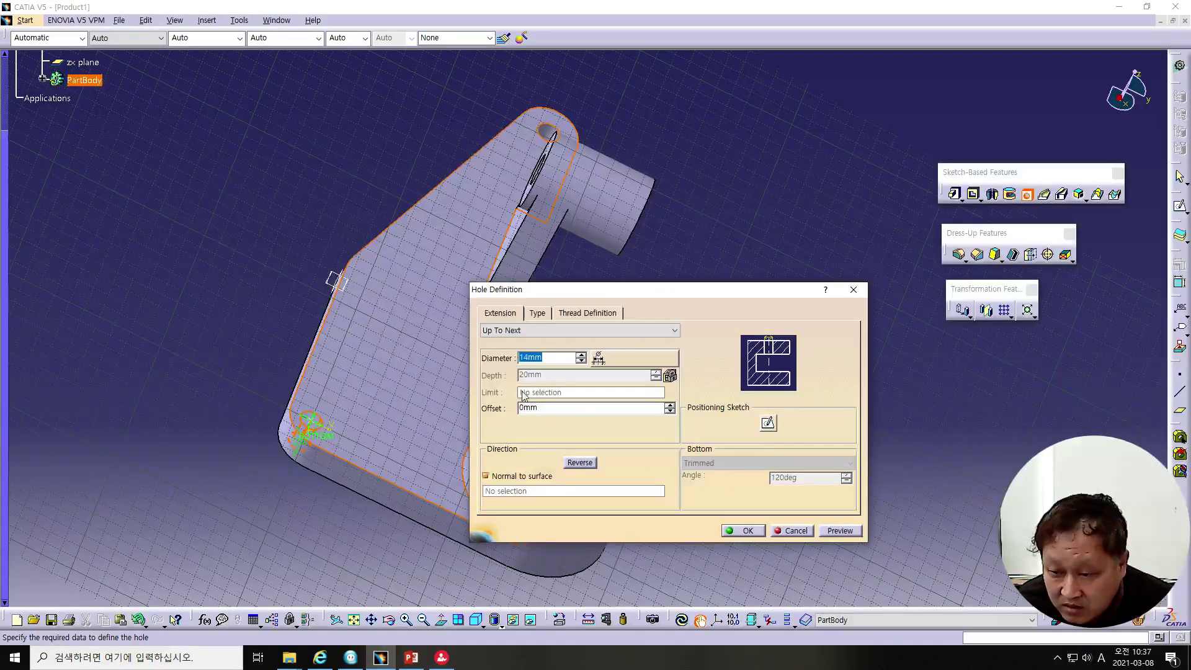
left_click(768, 423)
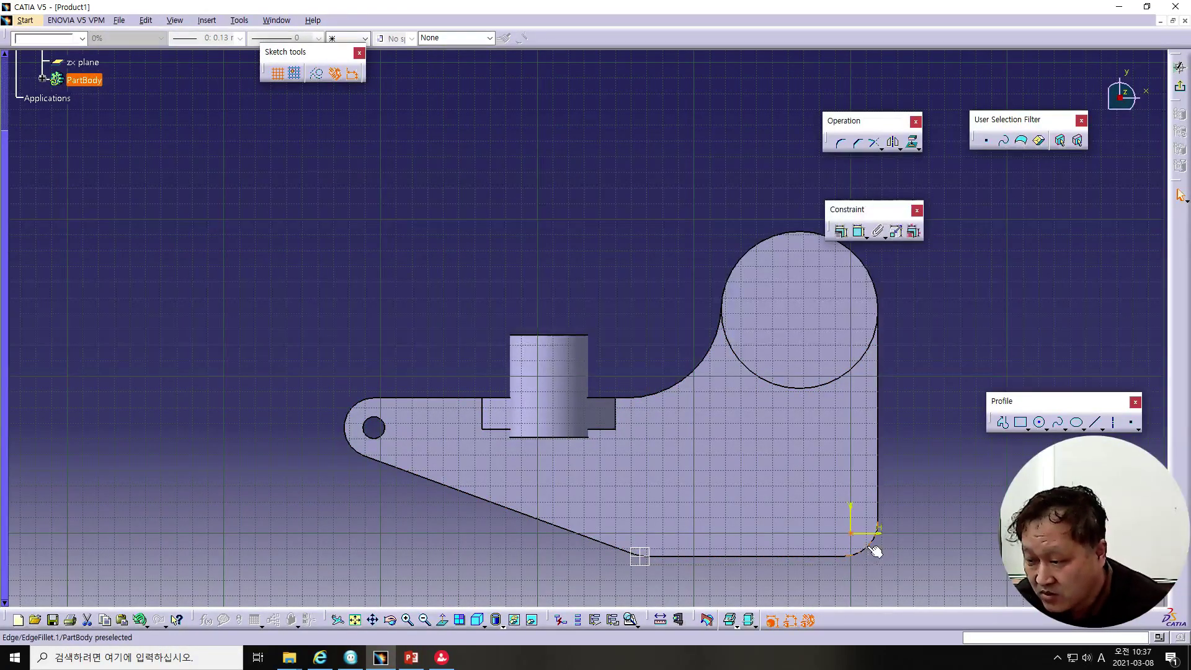
left_click(871, 549)
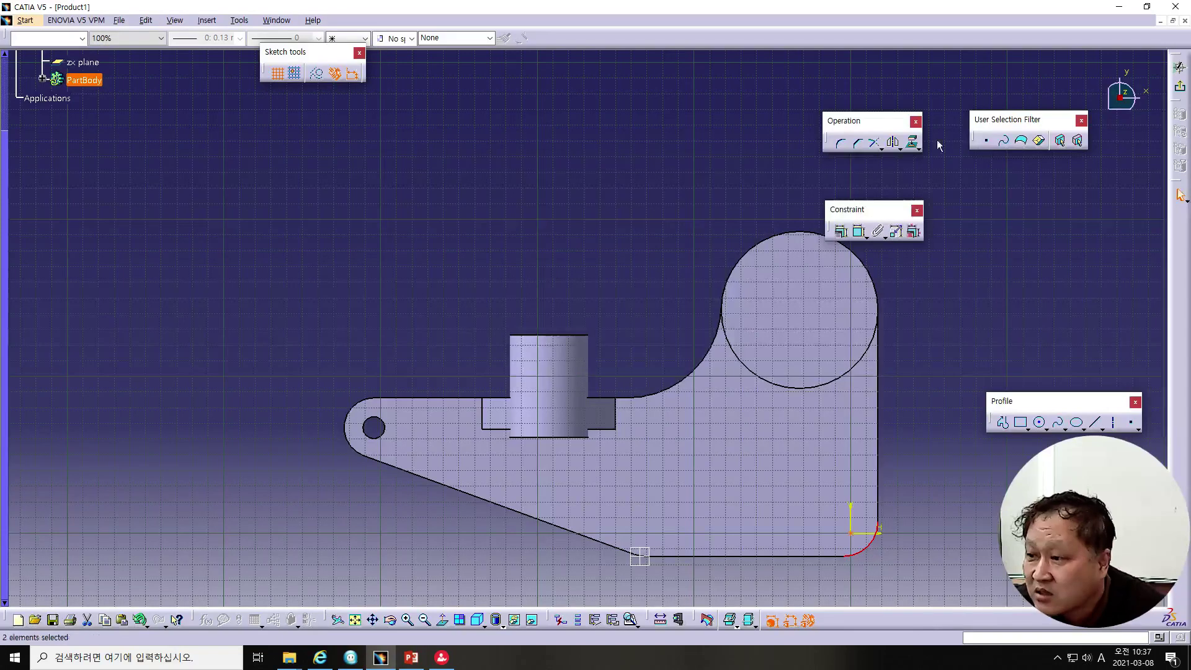
left_click(842, 231)
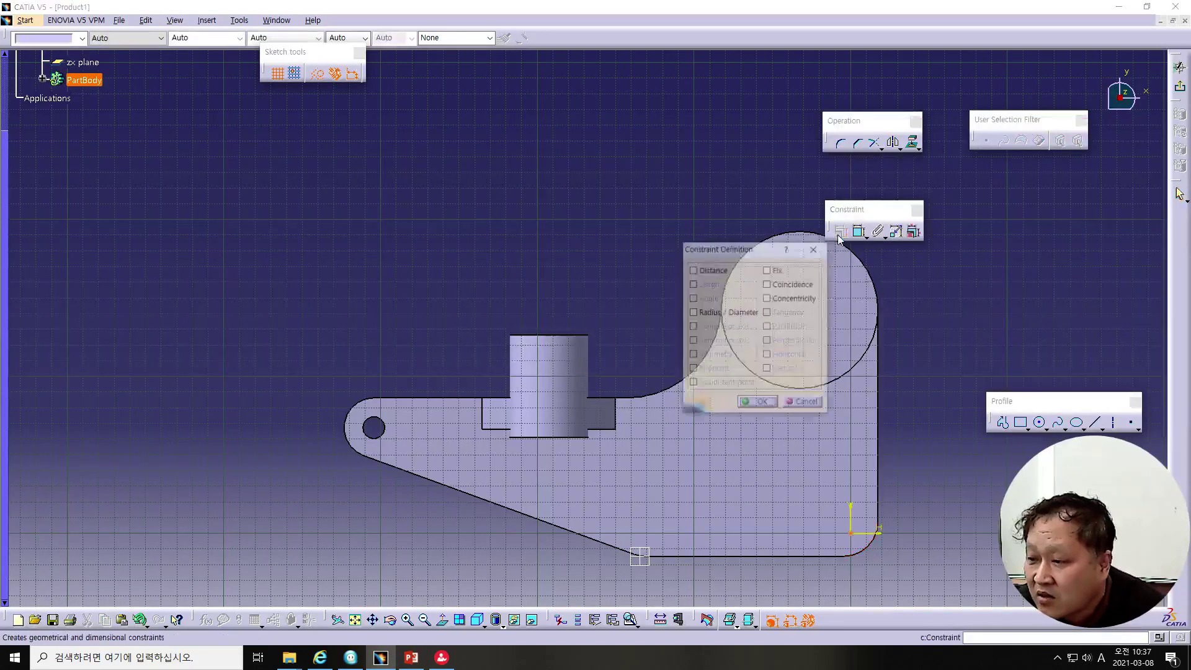
left_click(768, 300)
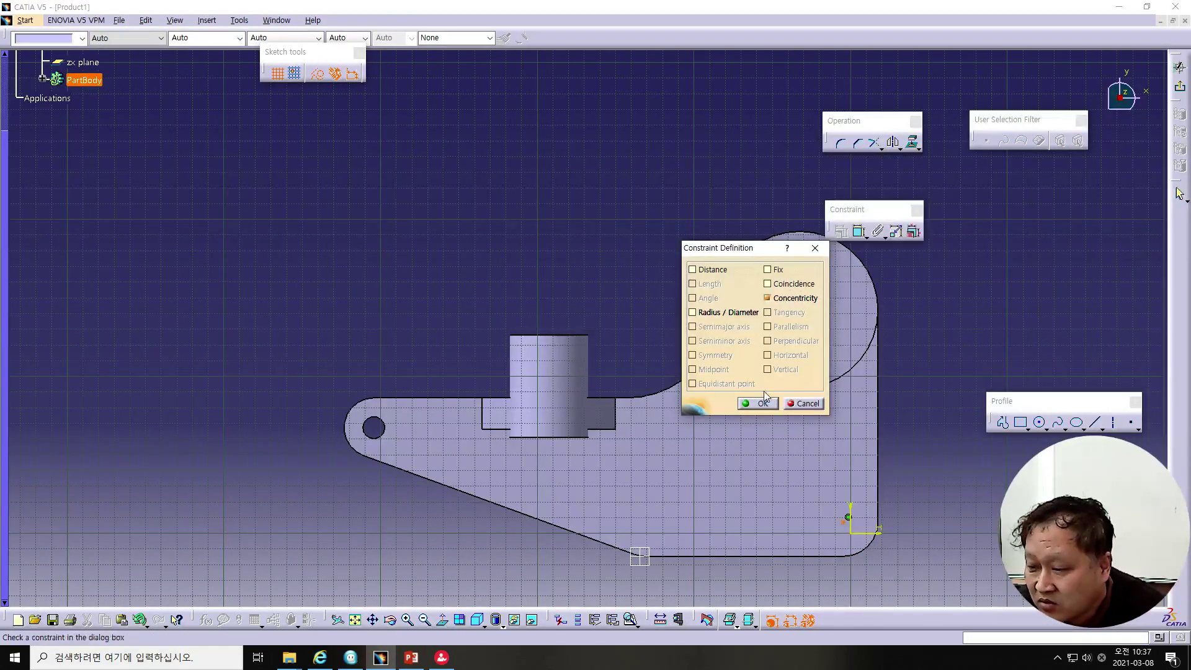
left_click(759, 403)
left_click(1180, 87)
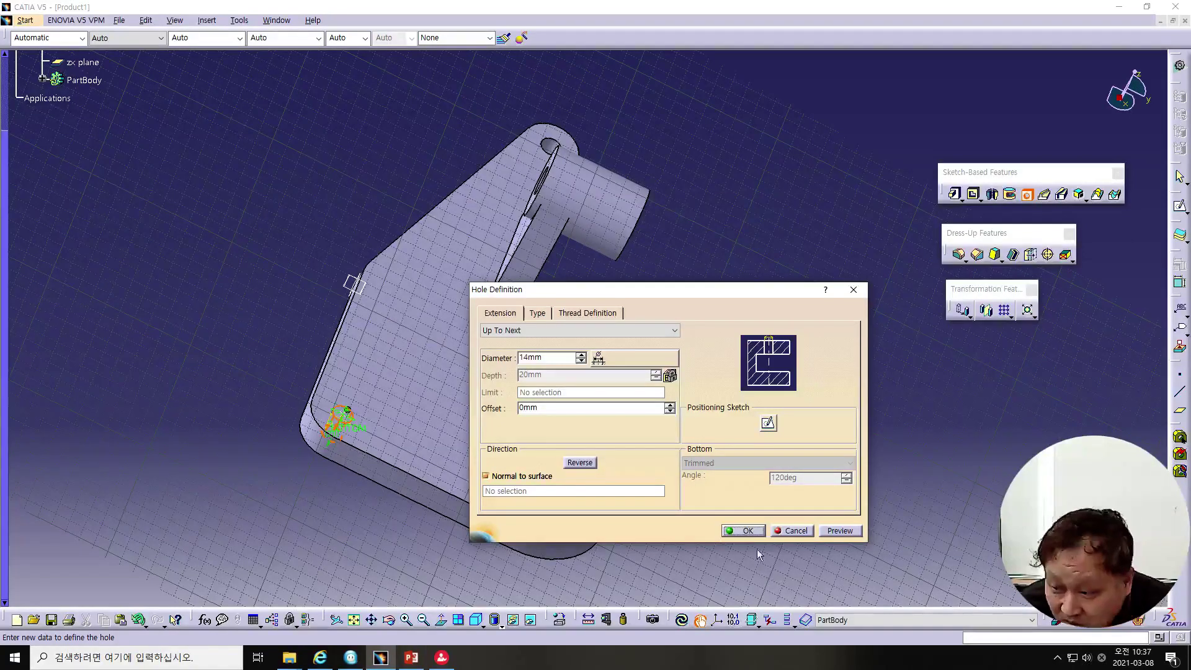
left_click(749, 530)
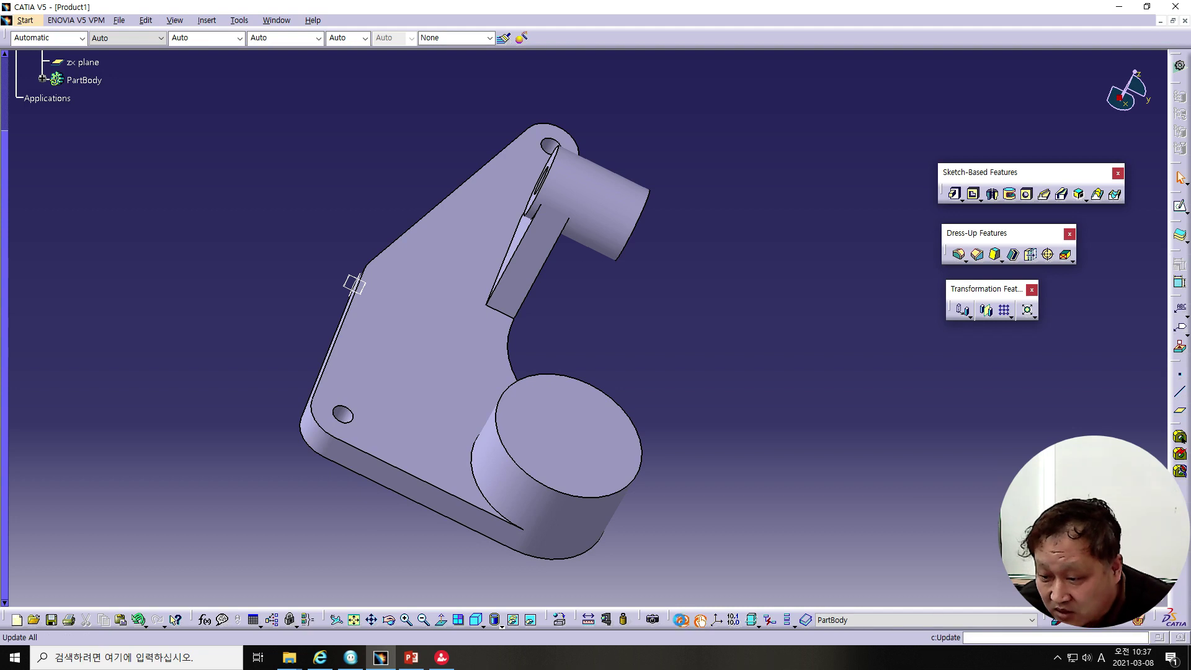
Apply Steel from the Metal material catalogue to Part1
left_click(560, 619)
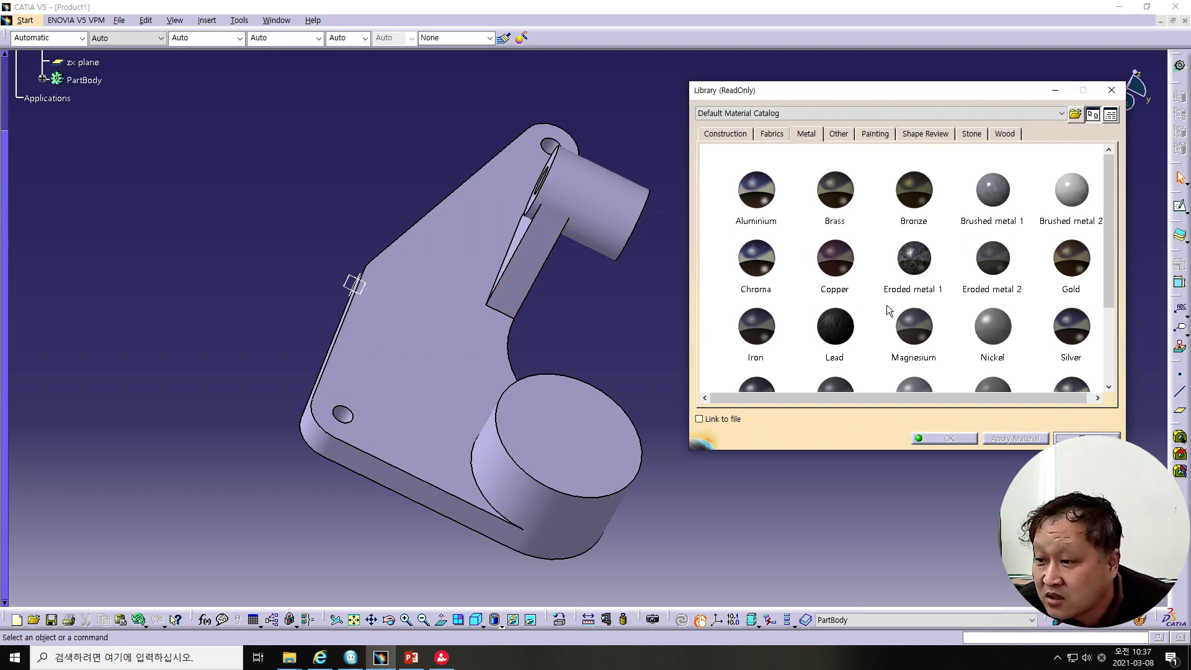
scroll(888, 310, "down", 1)
left_click(768, 346)
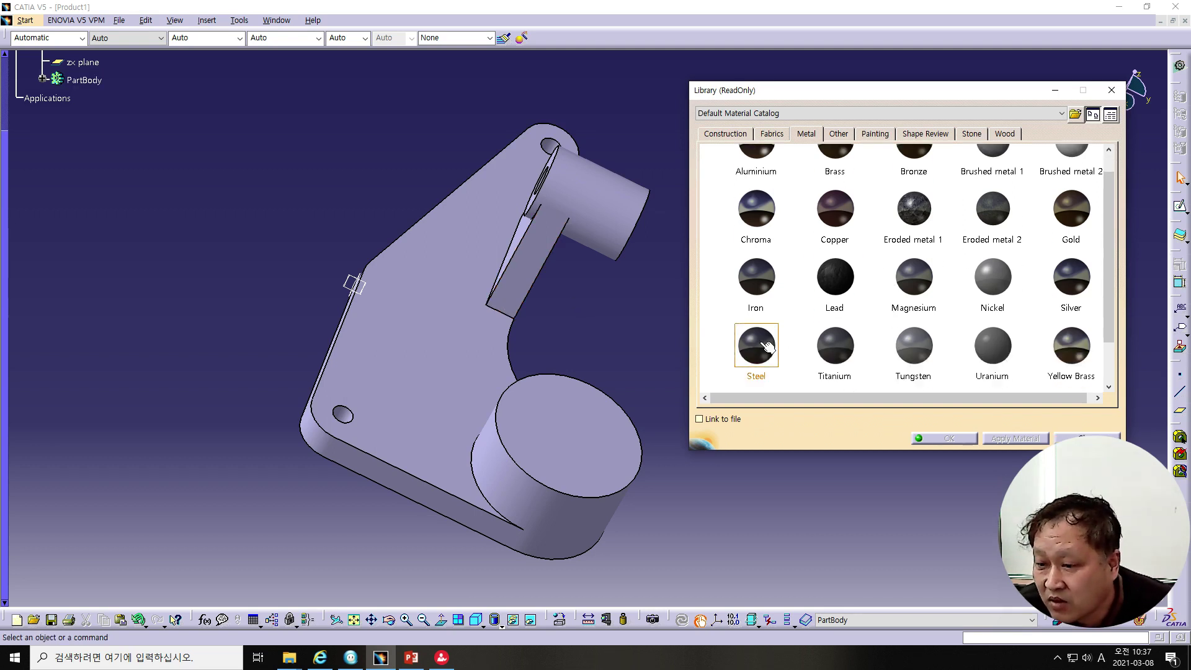
left_click(9, 290)
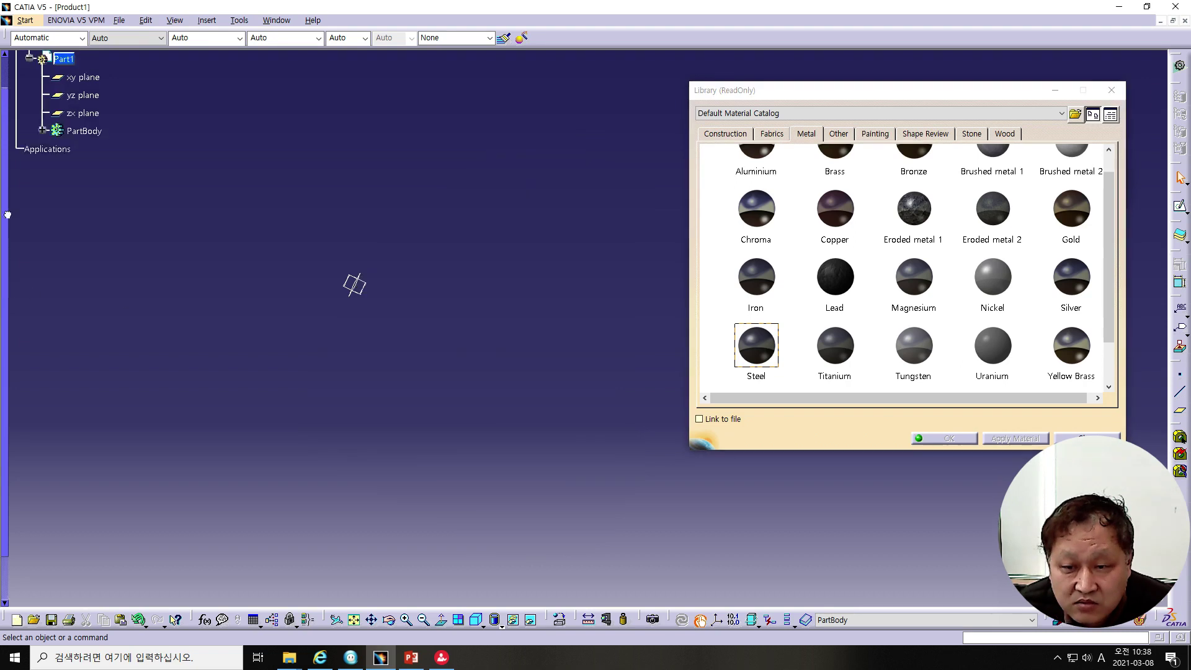
left_click(11, 186)
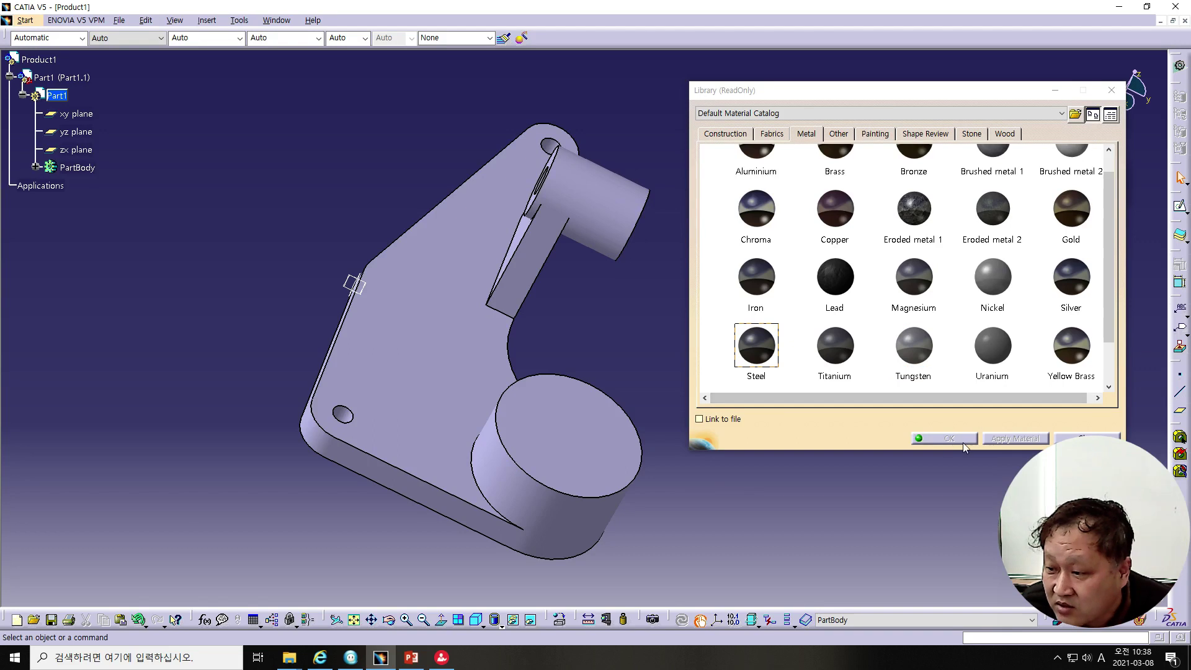
left_click(49, 99)
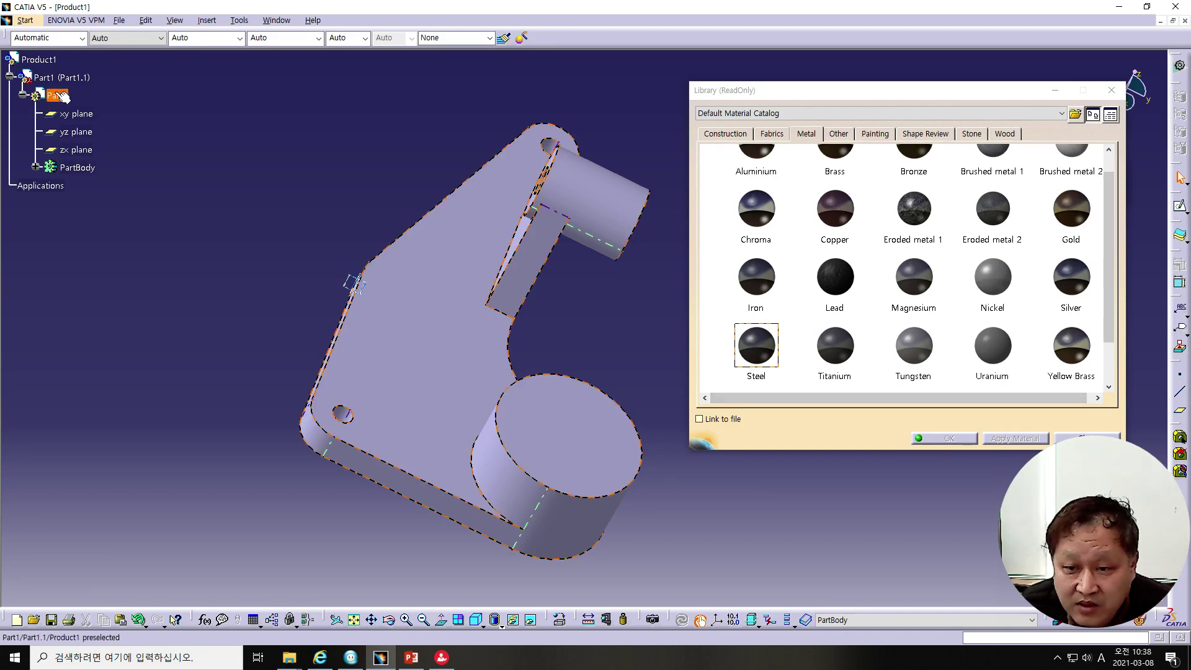
left_click(959, 443)
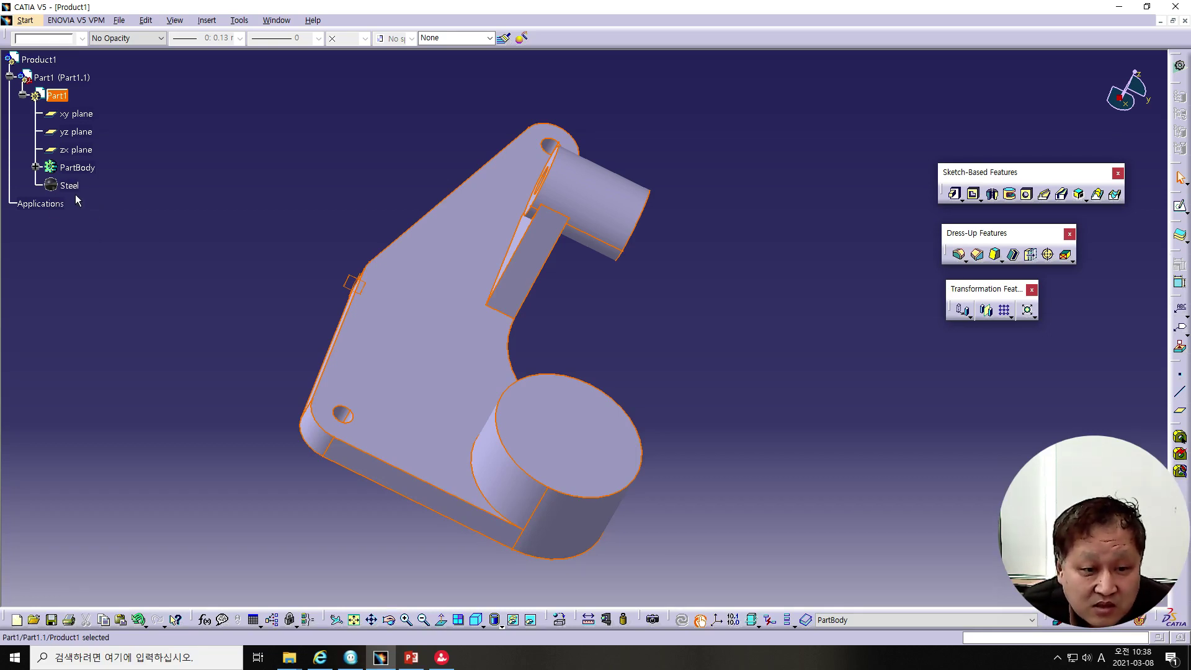
Set the Mass unit to Kilogram (kg) in the Options Units settings
left_click(237, 20)
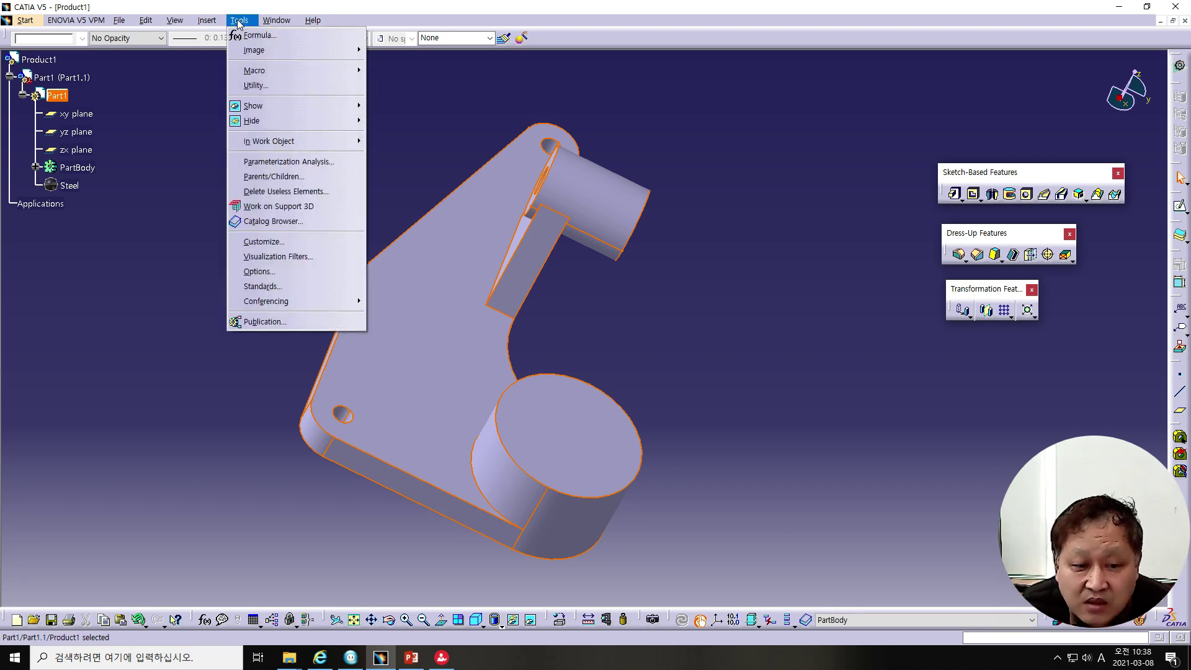
left_click(260, 271)
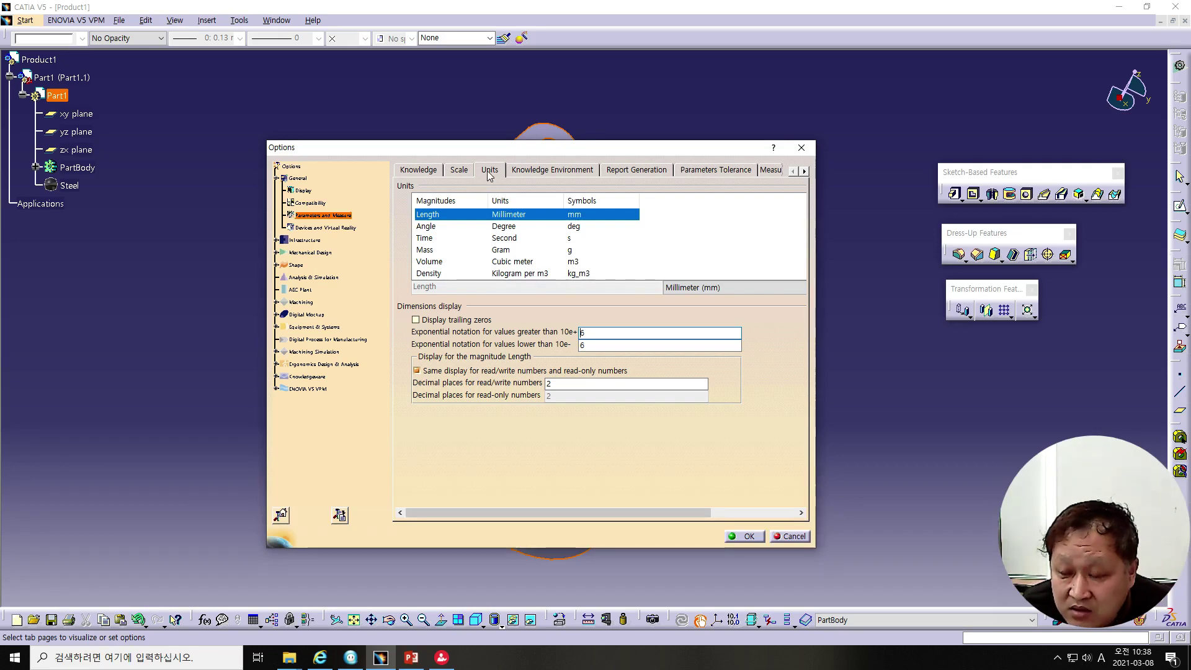
left_click(490, 174)
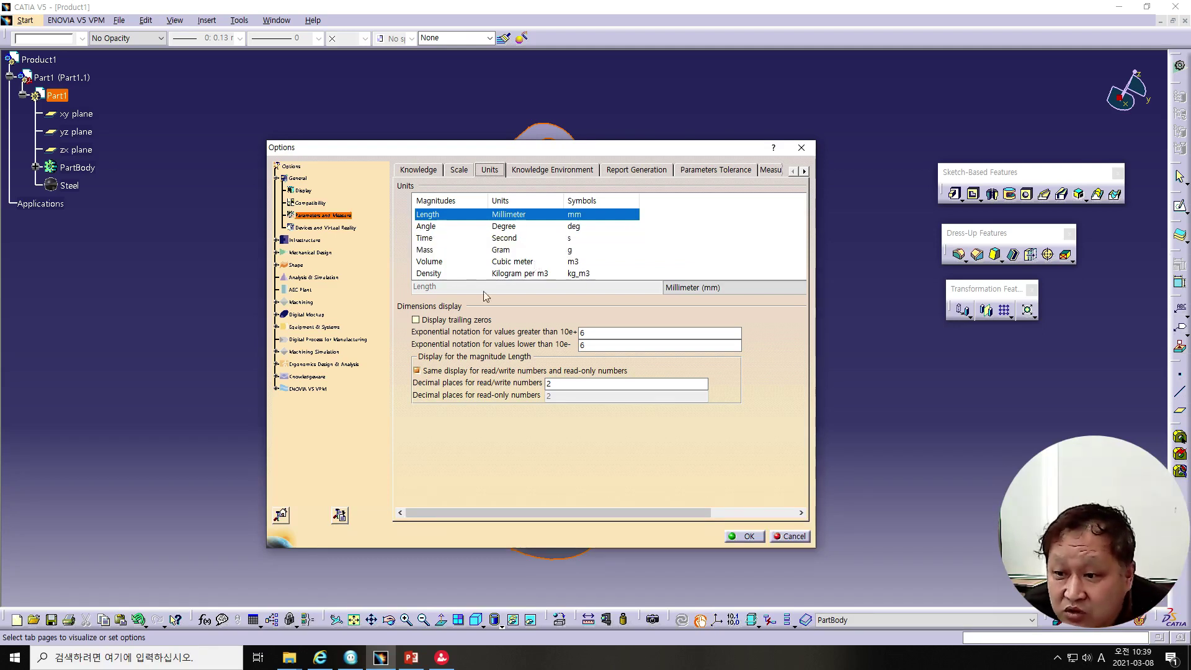
left_click(433, 250)
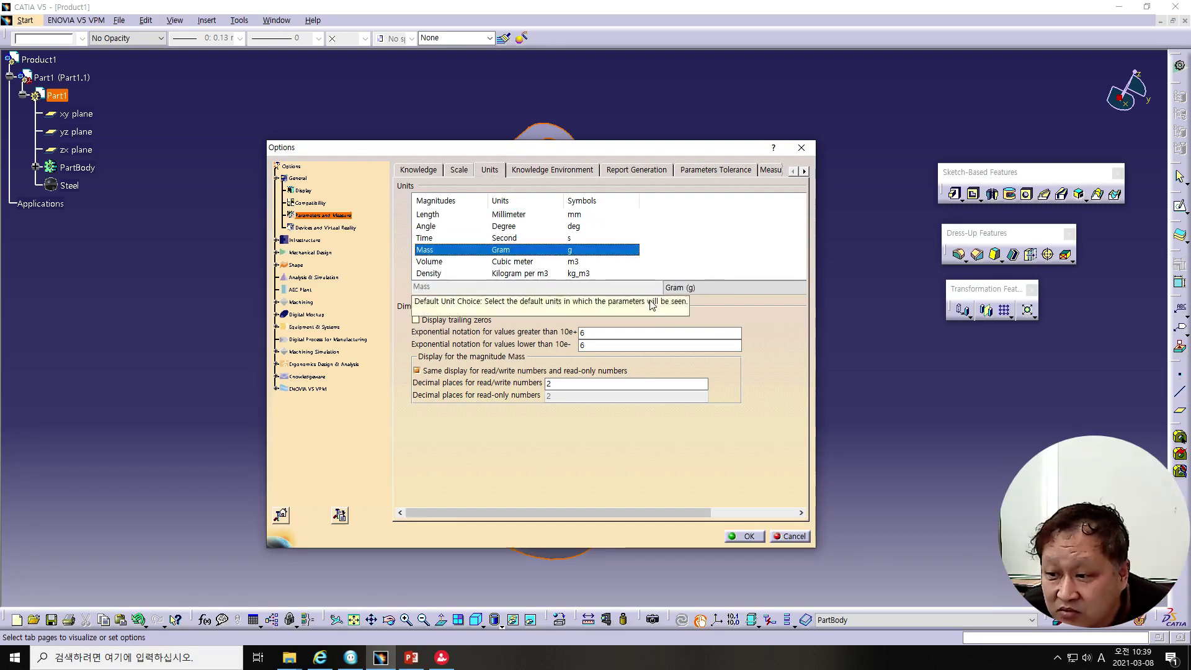
left_click(673, 288)
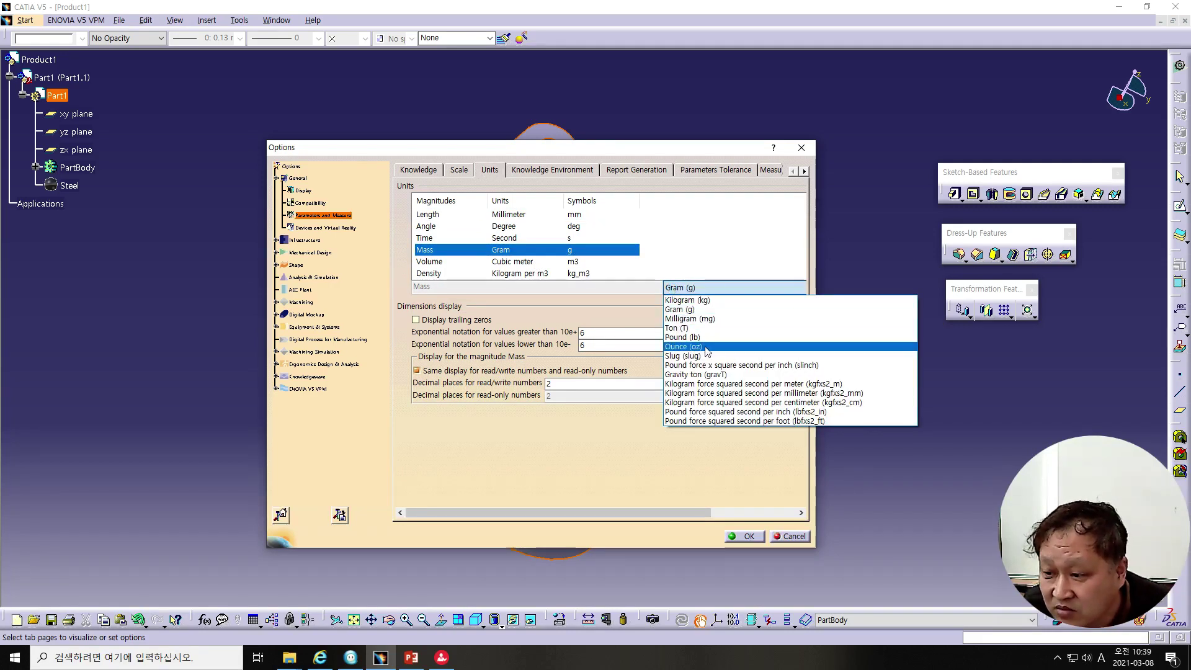
left_click(710, 300)
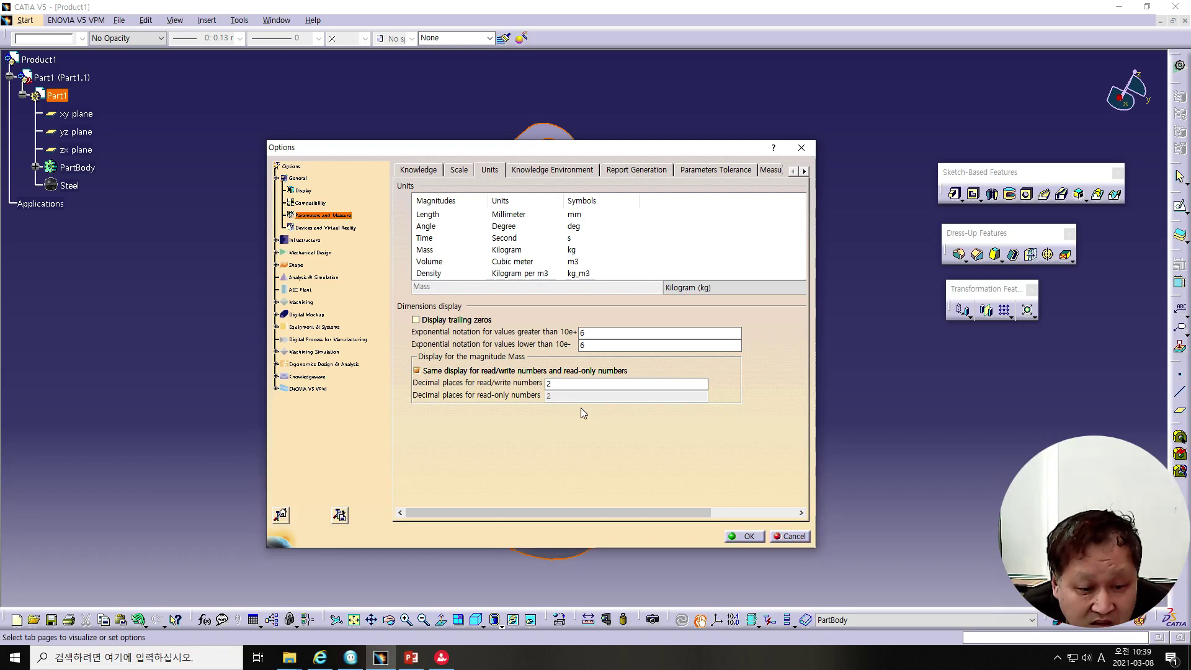
left_click(744, 537)
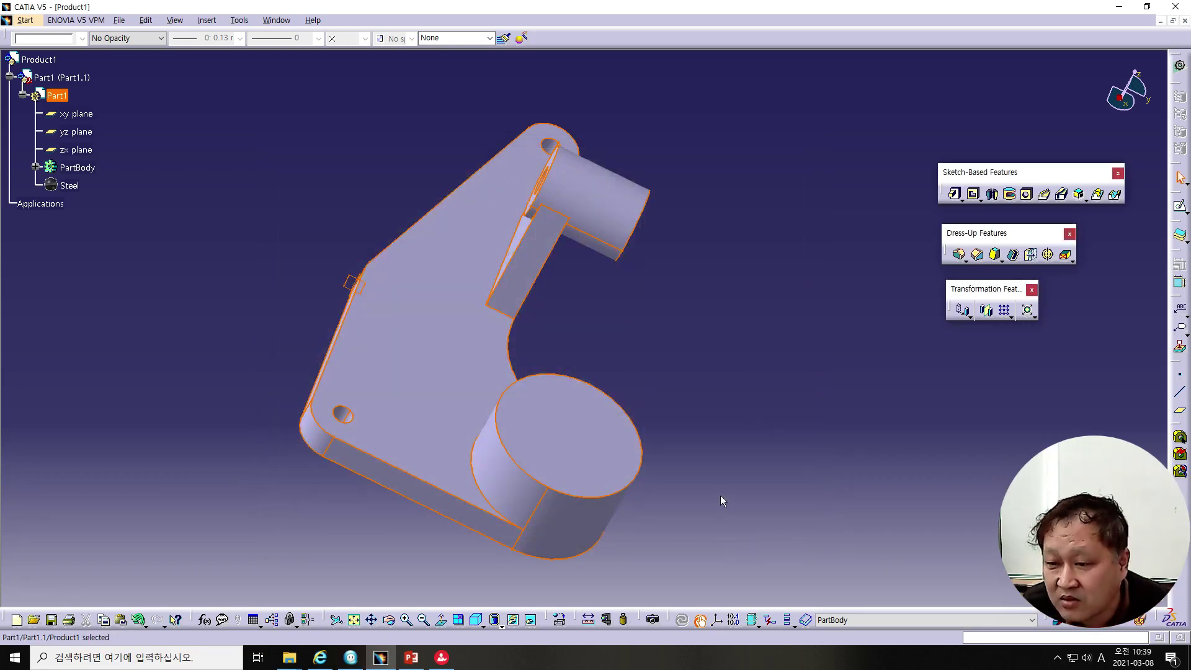
Show Part1's 10.19kg mass in its Properties, with the PowerPoint reference slide alongside
key("alt+Tab")
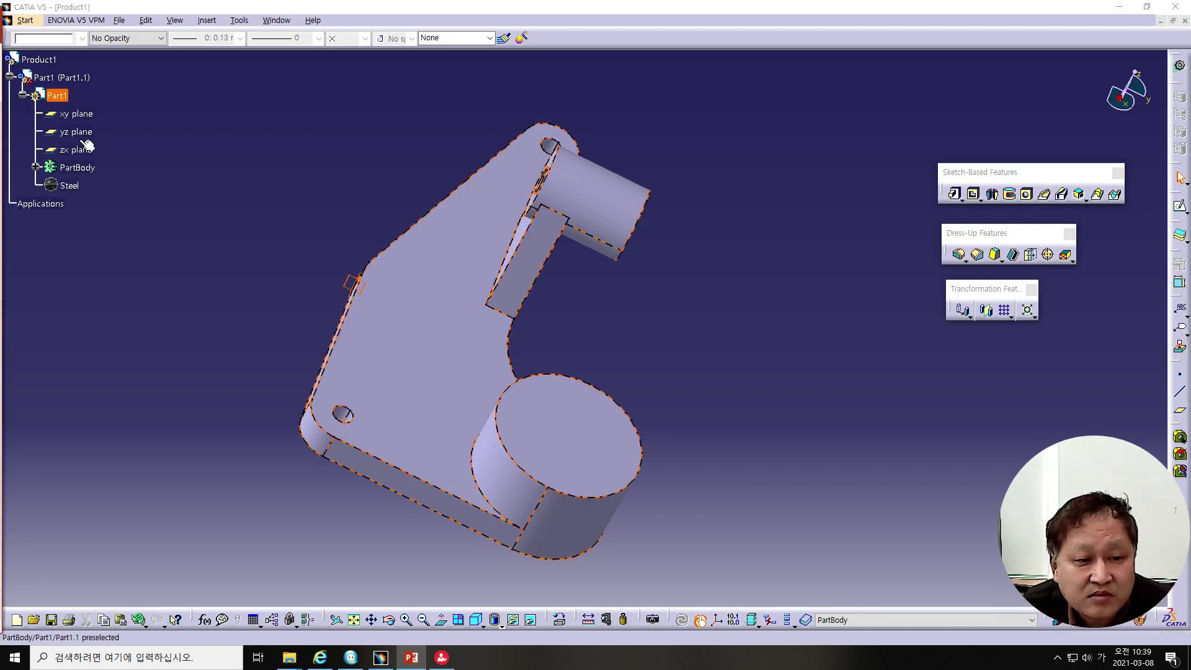
right_click(62, 98)
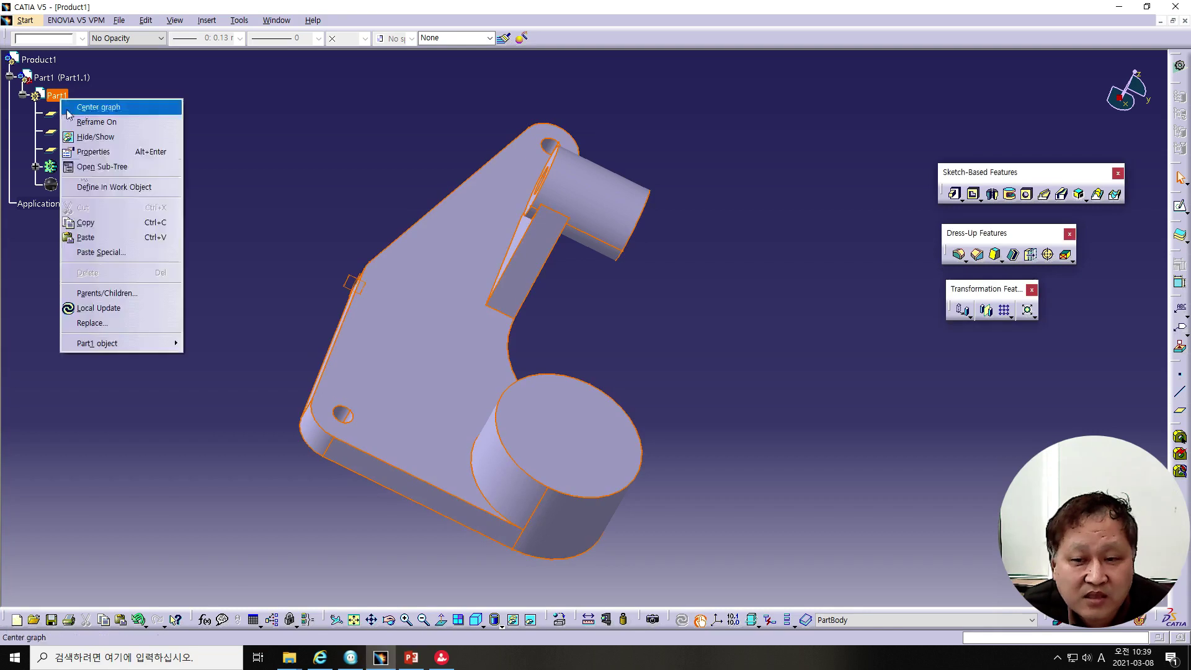
left_click(99, 155)
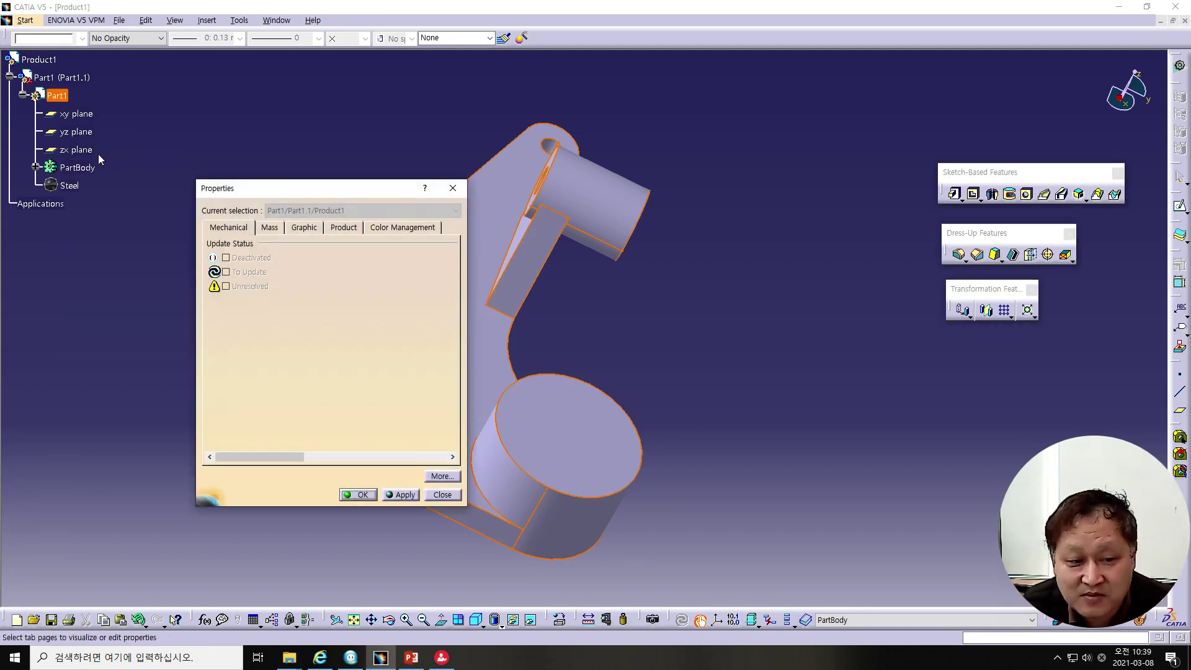
left_click(269, 228)
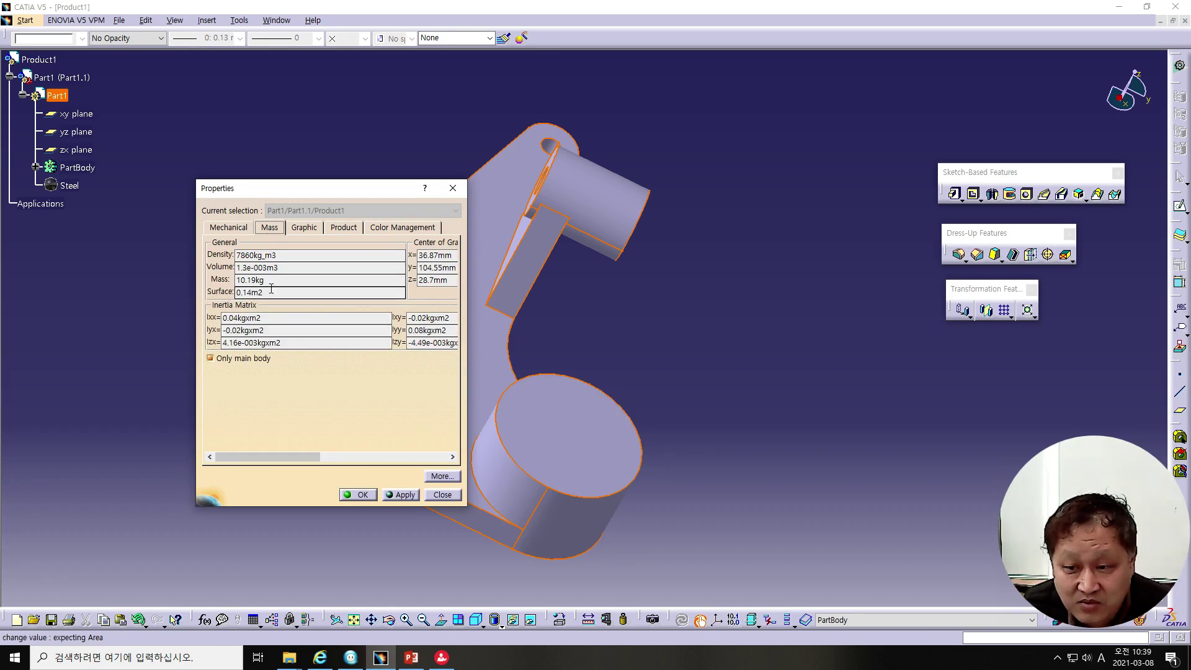
left_click_drag(272, 280, 219, 283)
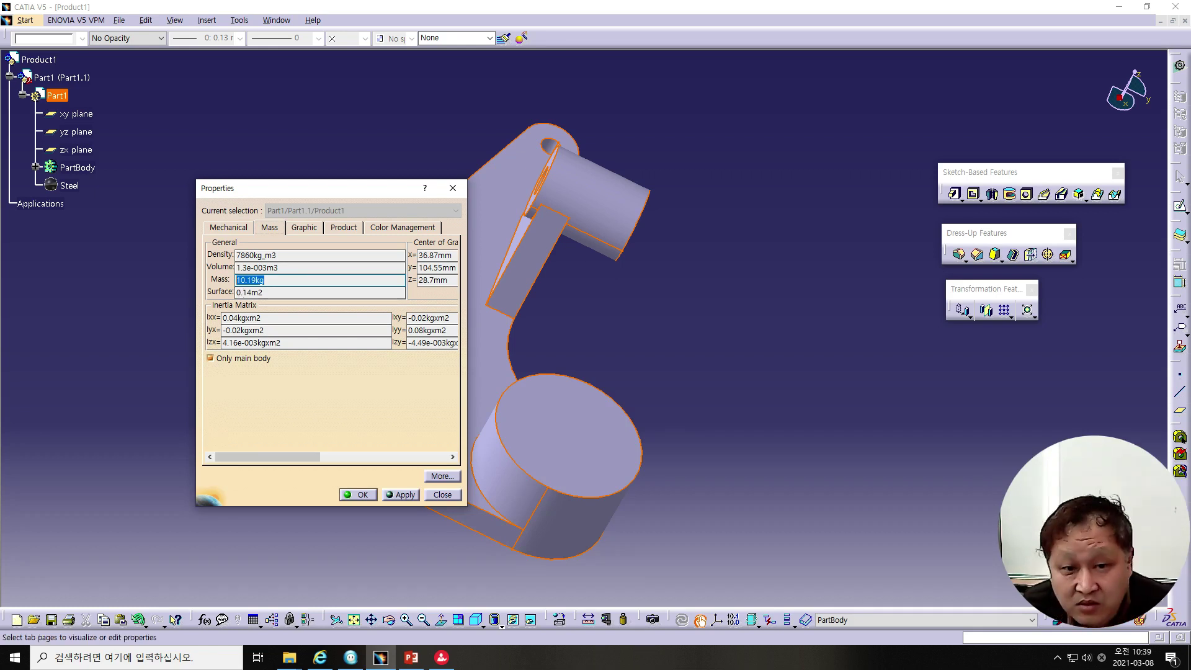
left_click(410, 657)
left_click_drag(426, 48, 845, 26)
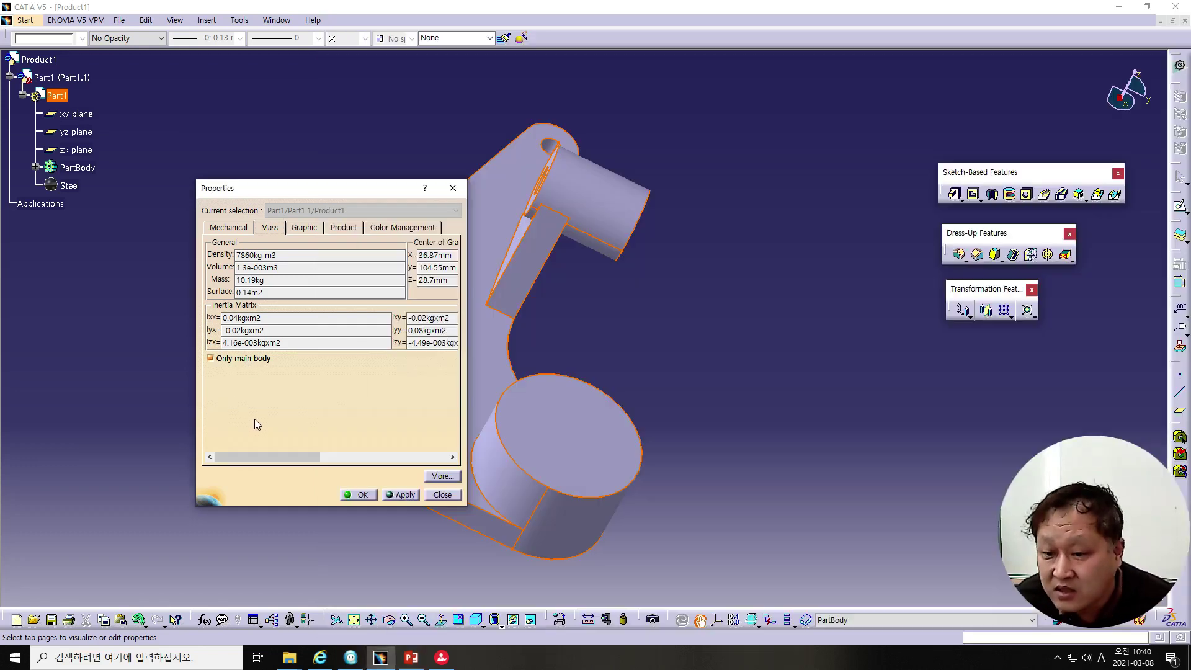
Return to CATIA and close Part1's Properties dialog
left_click(254, 418)
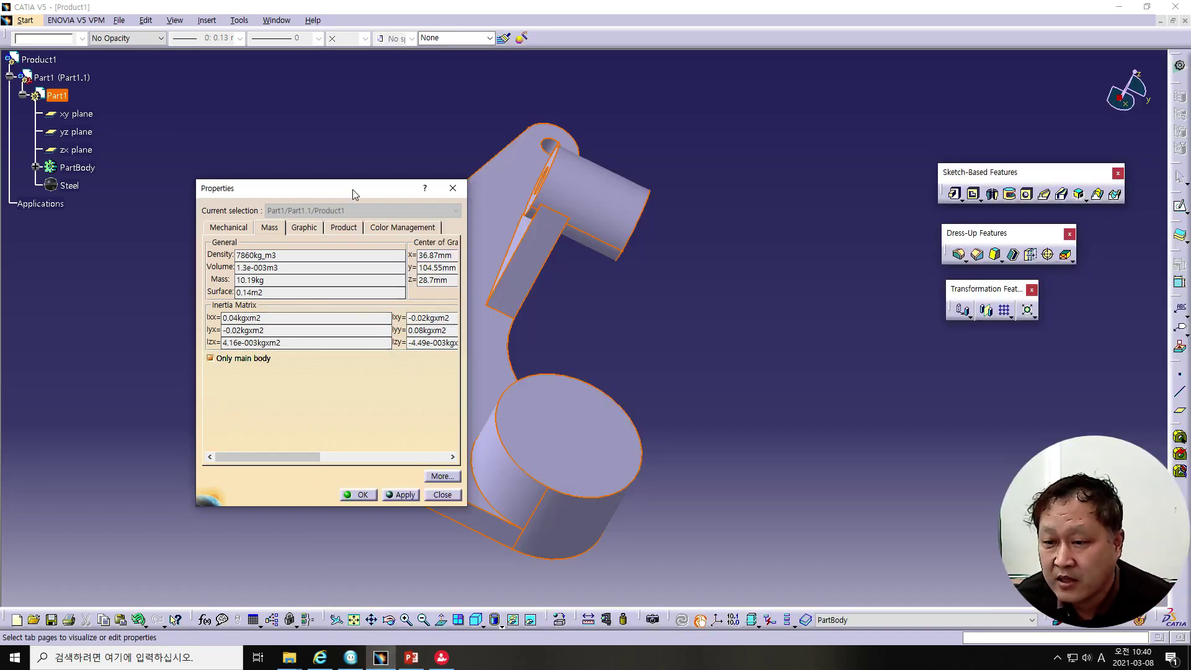
left_click_drag(353, 191, 212, 168)
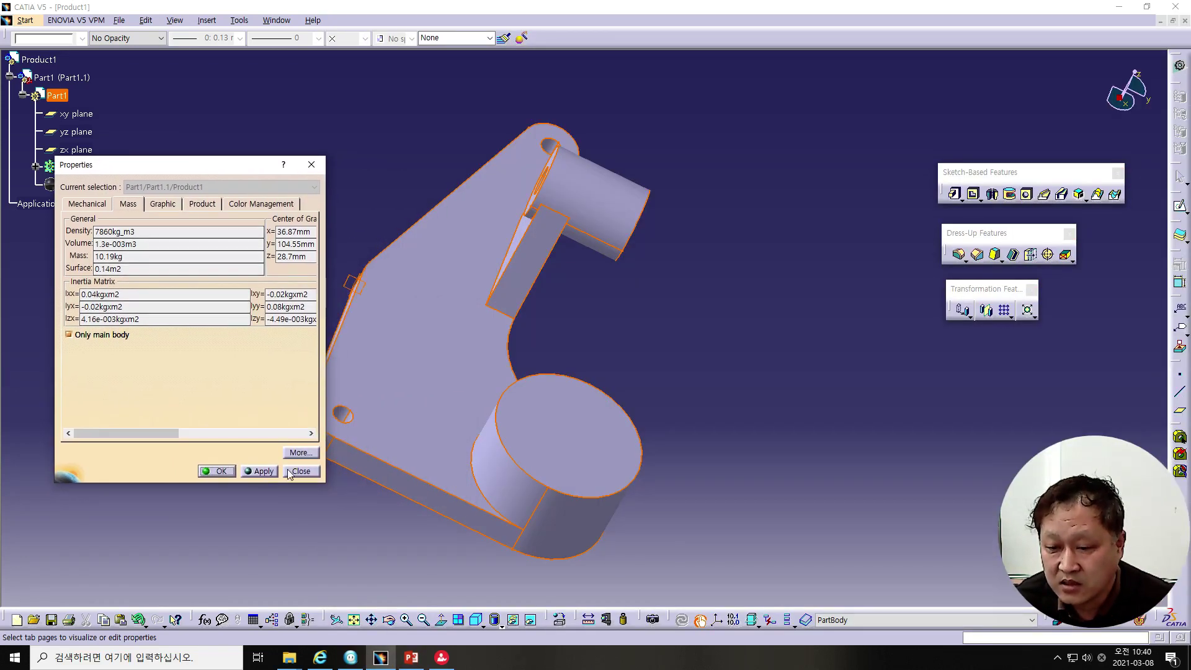
left_click(301, 471)
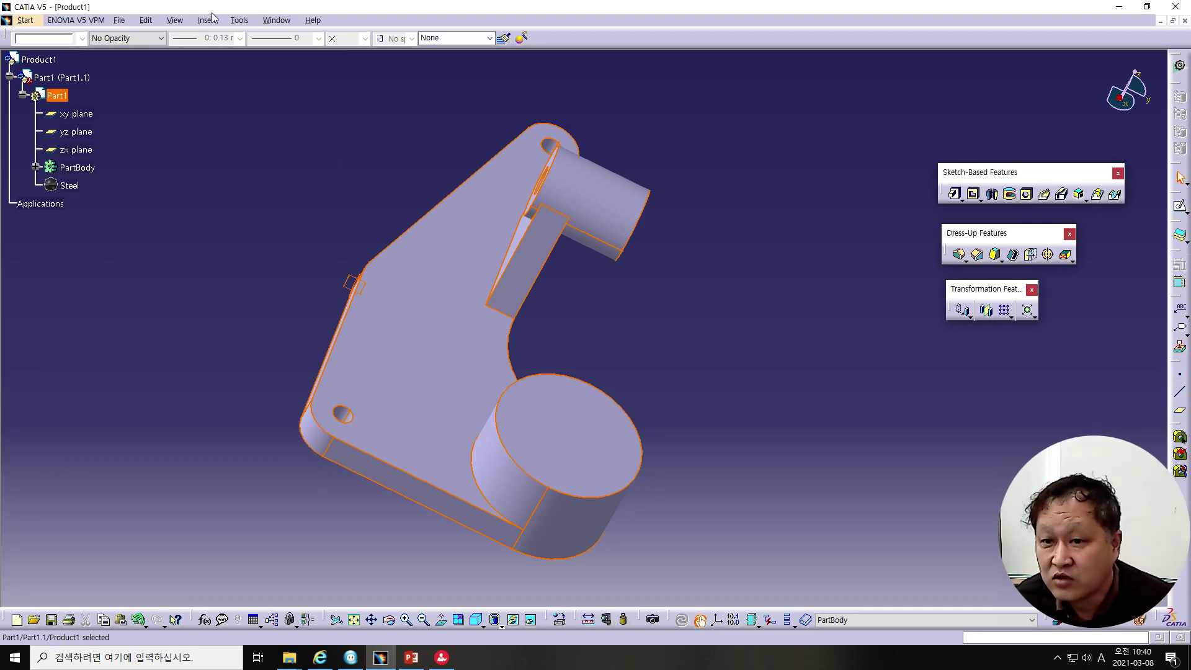
left_click(229, 21)
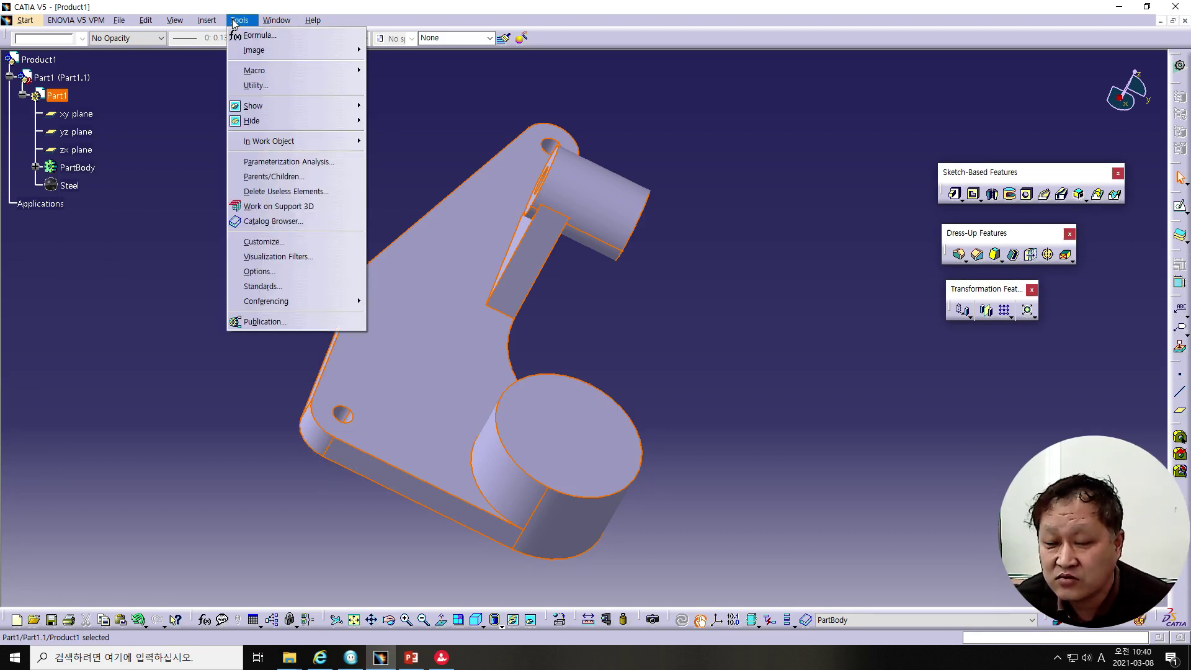
Set read/write numbers to 3 decimal places in the Options Units settings
left_click(245, 272)
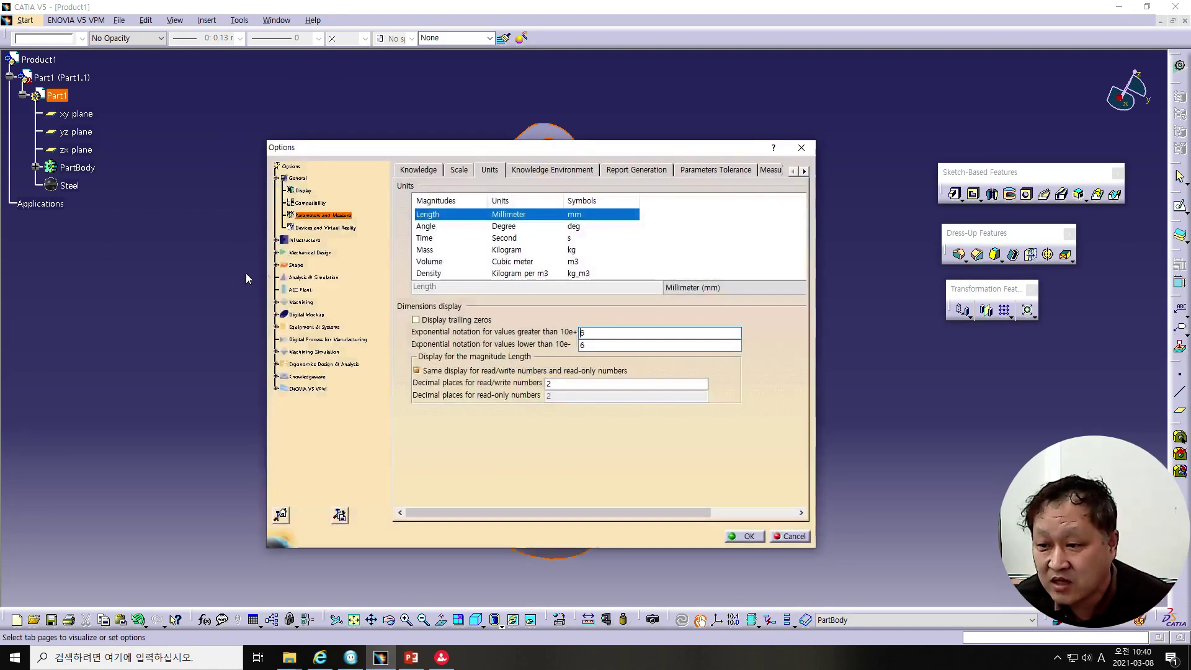
left_click(504, 248)
double_click(546, 382)
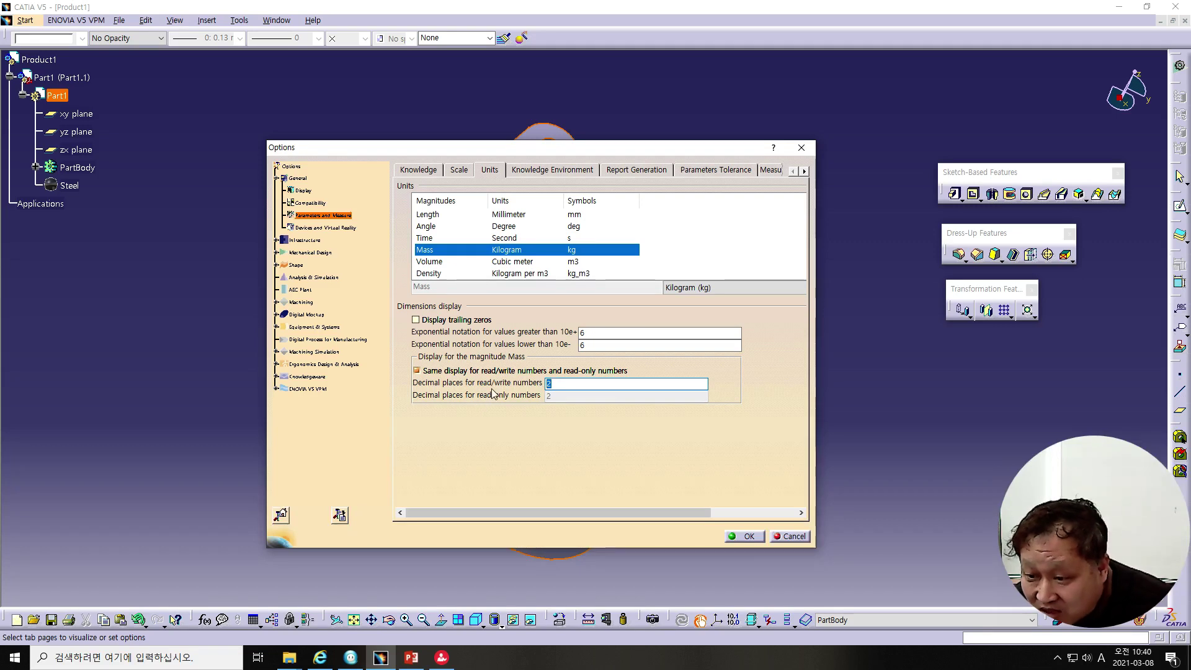
type("3")
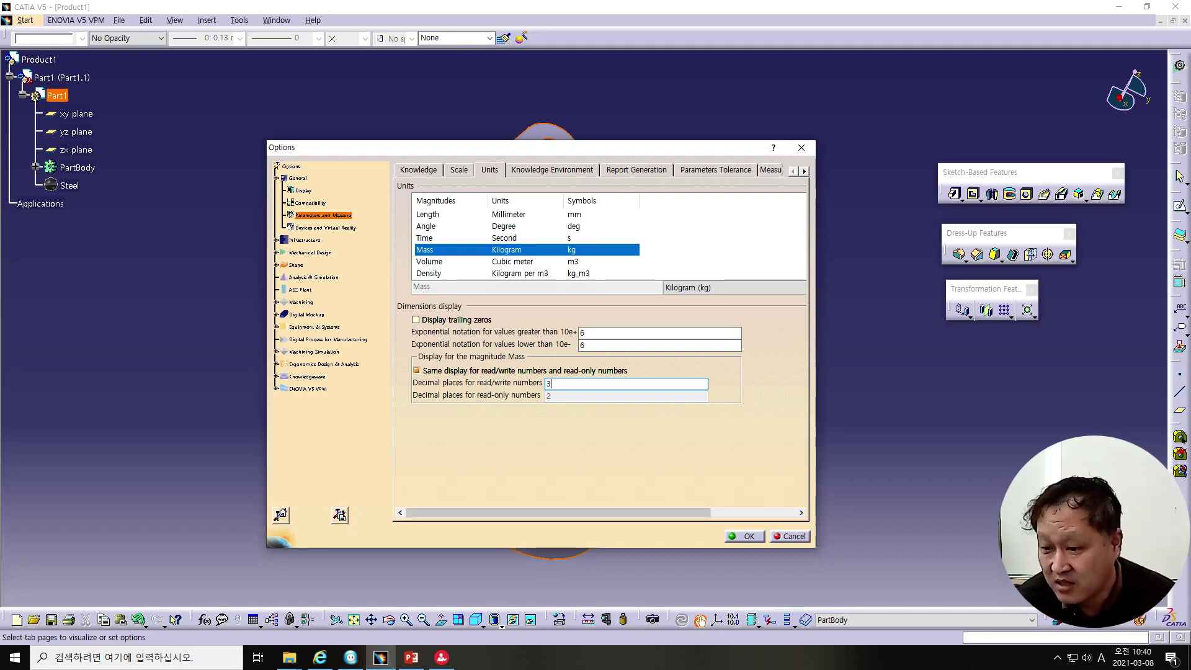
left_click(741, 536)
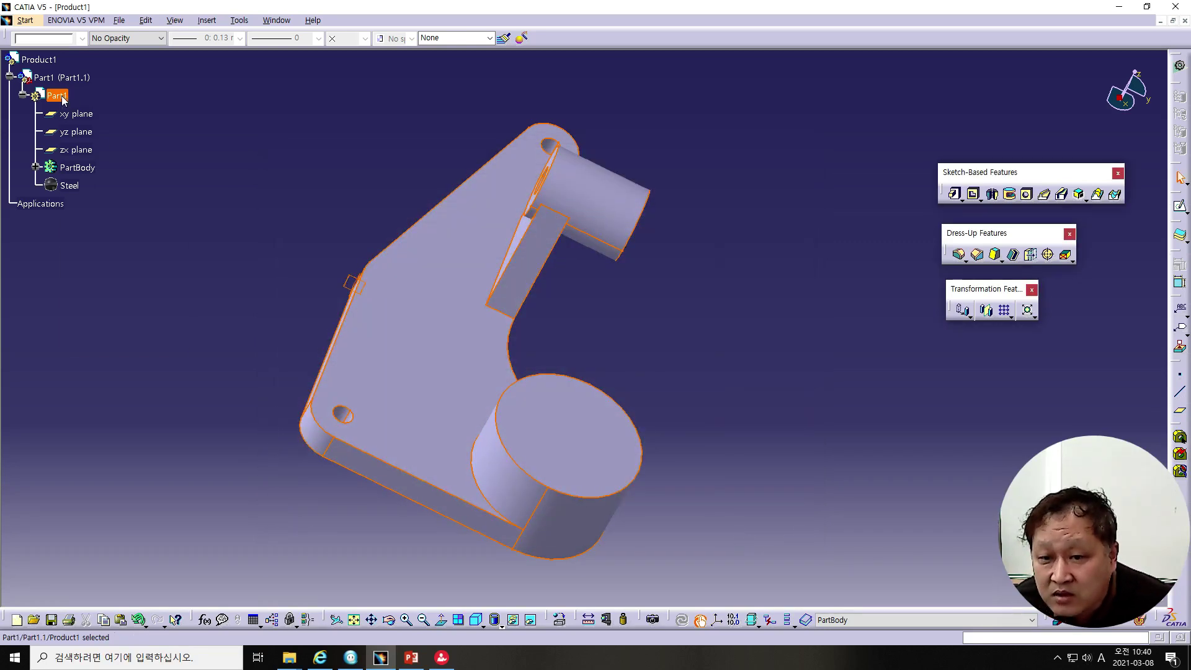
Check that Part1's Properties now show a mass of 10.194kg
right_click(63, 101)
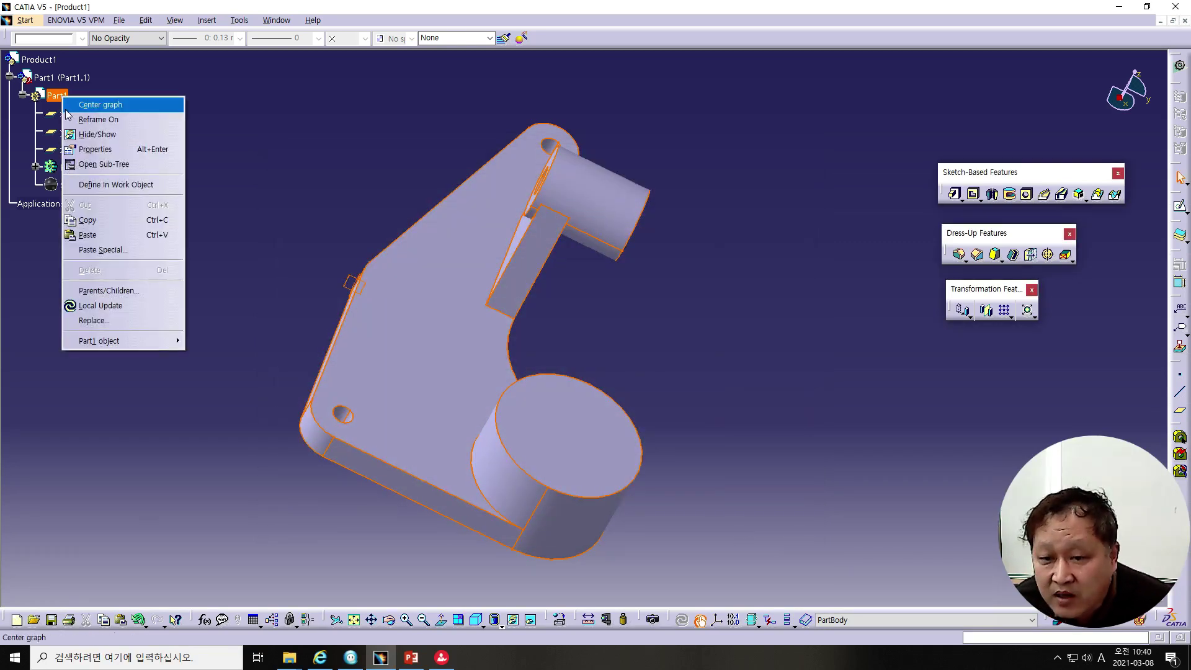
left_click(96, 149)
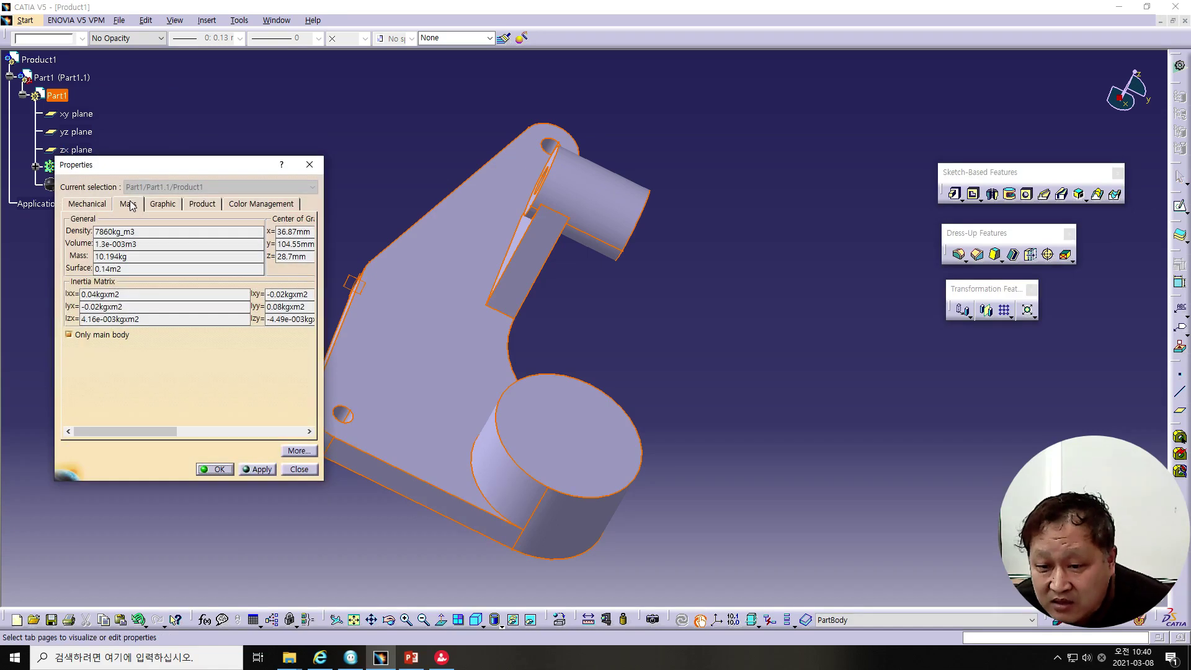
left_click(120, 257)
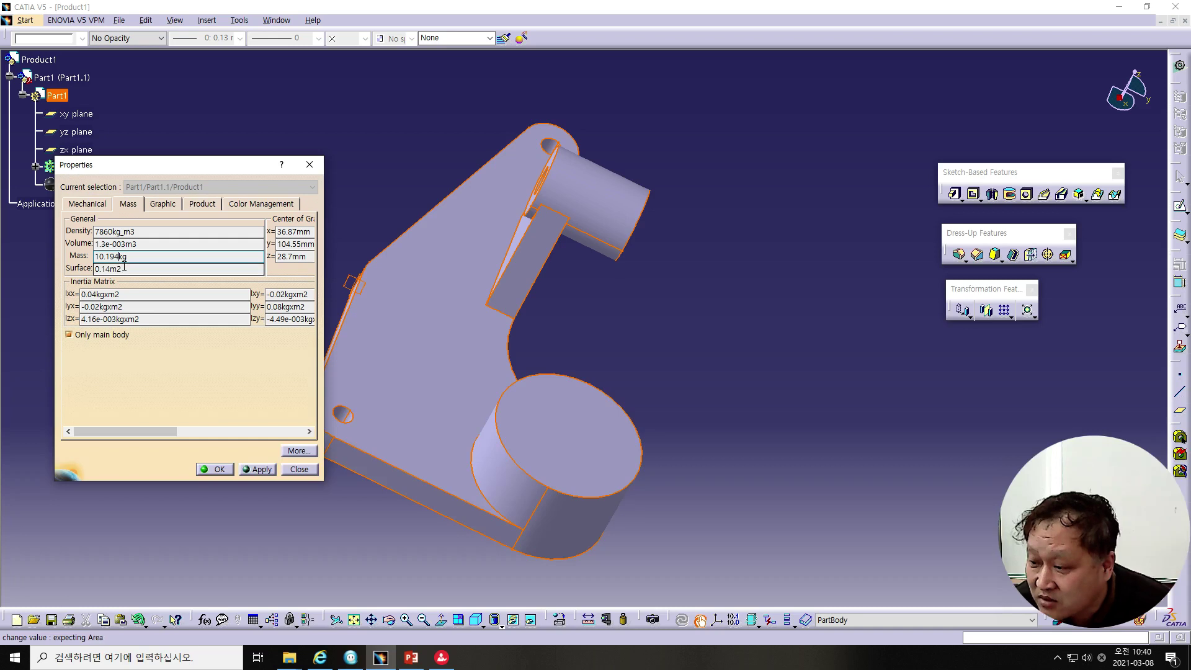
left_click(299, 470)
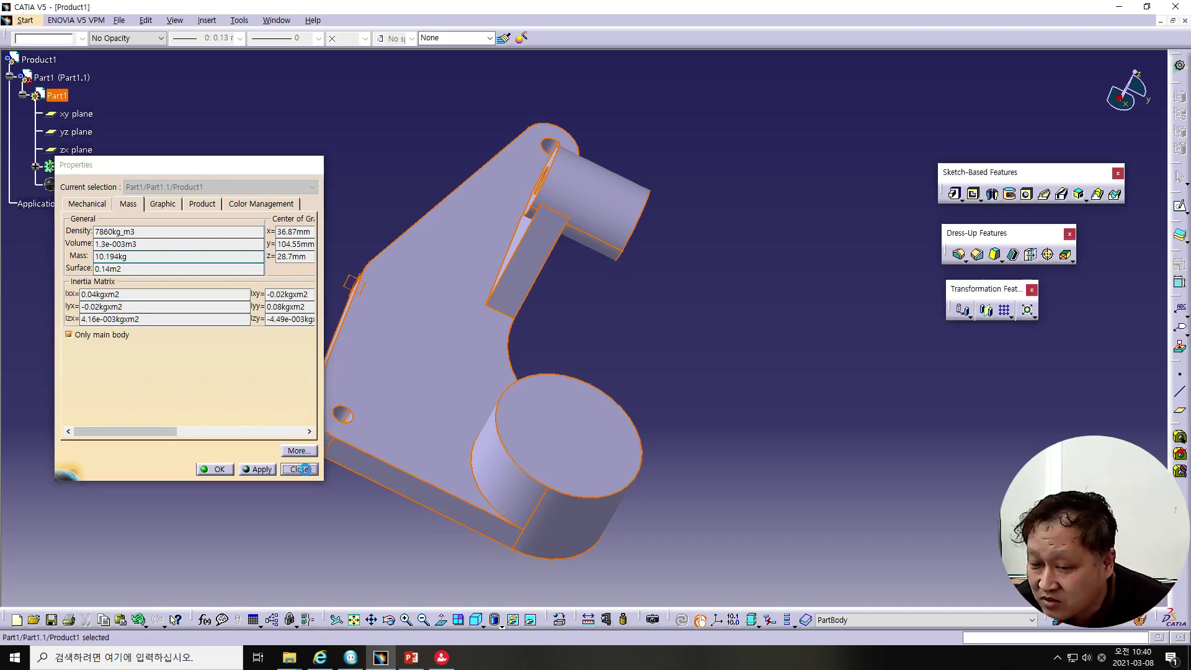
Set decimal places back to 2 and the Mass unit to Gram (g)
left_click(238, 21)
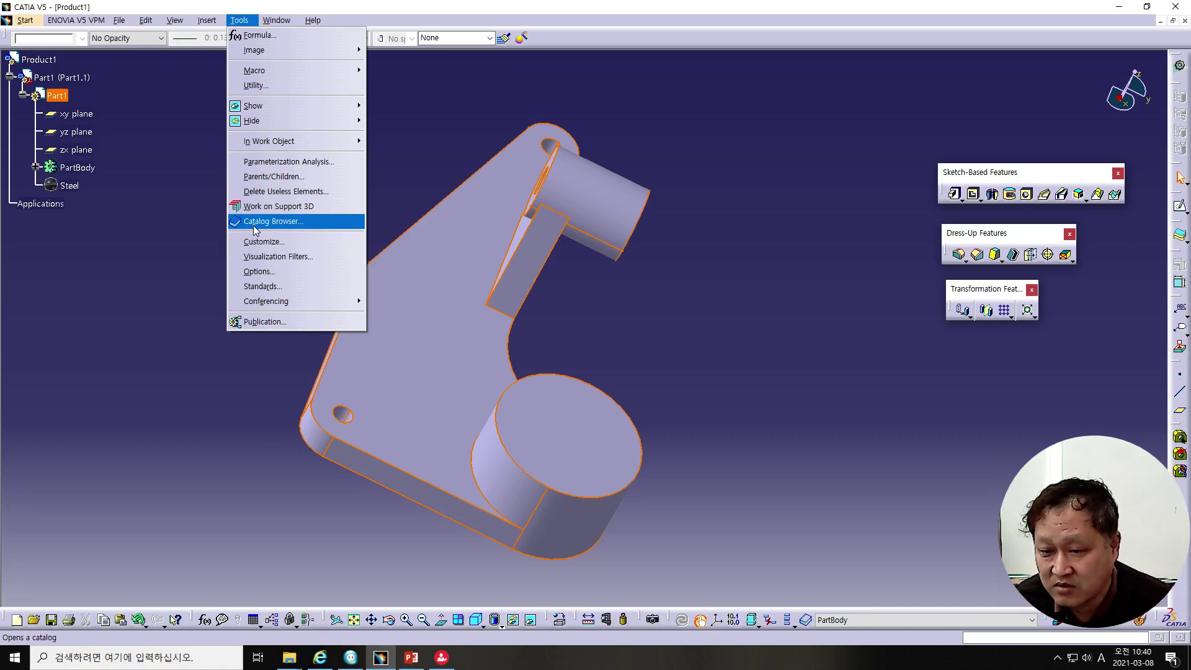
left_click(259, 271)
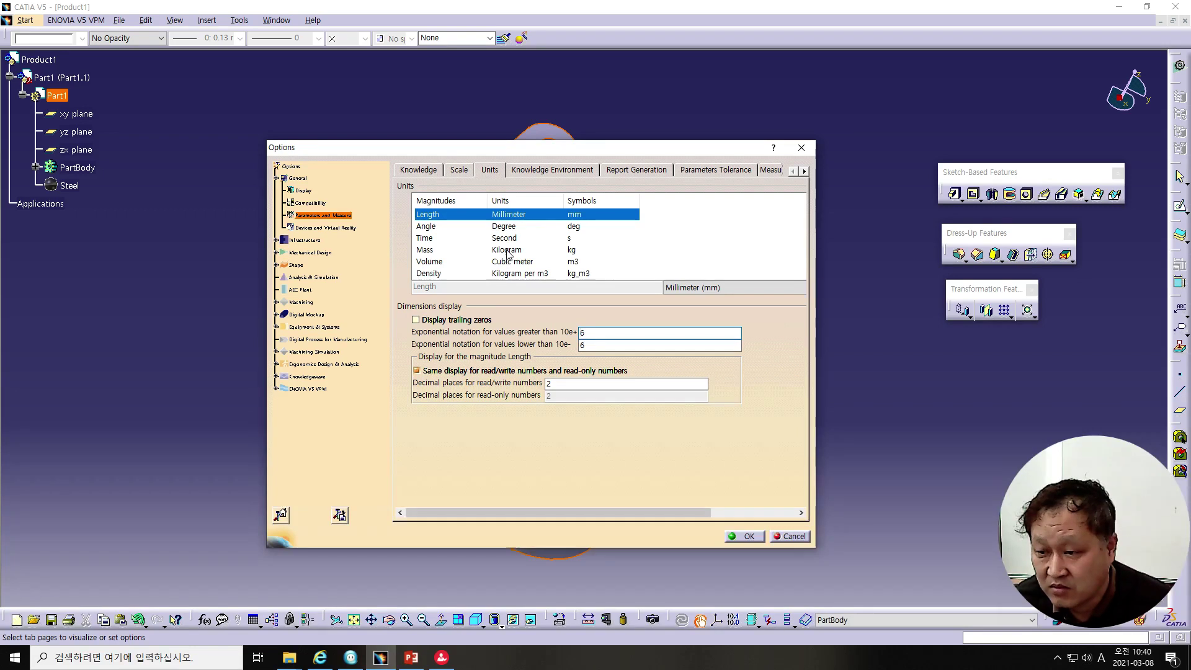
left_click(505, 249)
left_click(554, 383)
type("2")
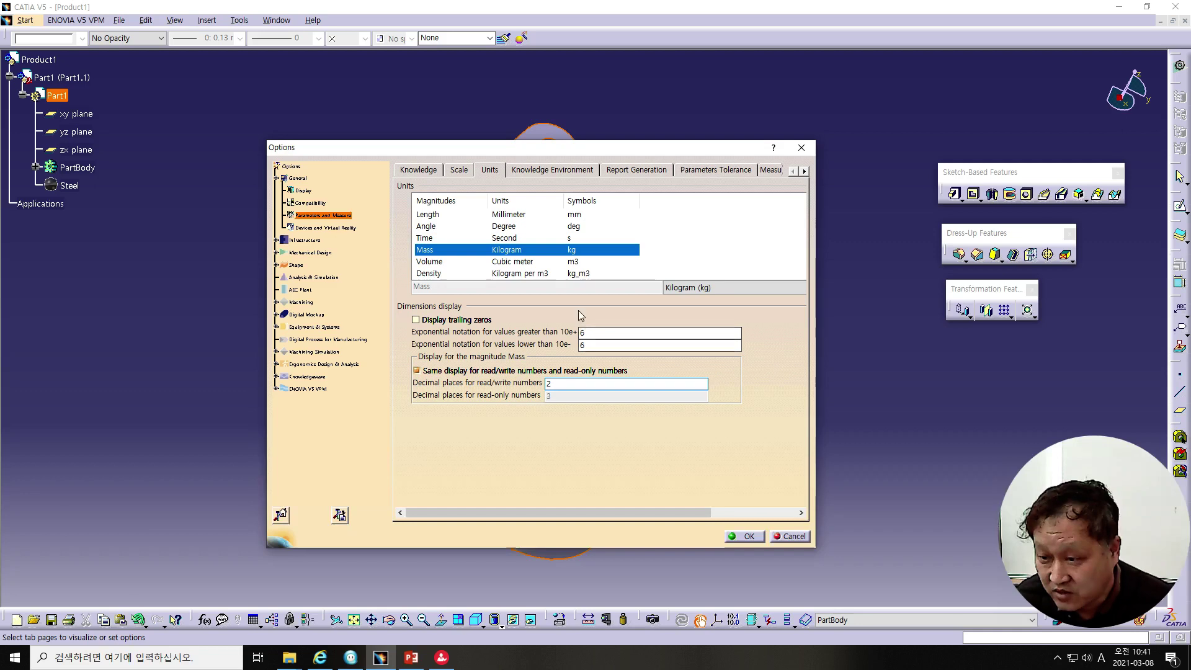
left_click(714, 287)
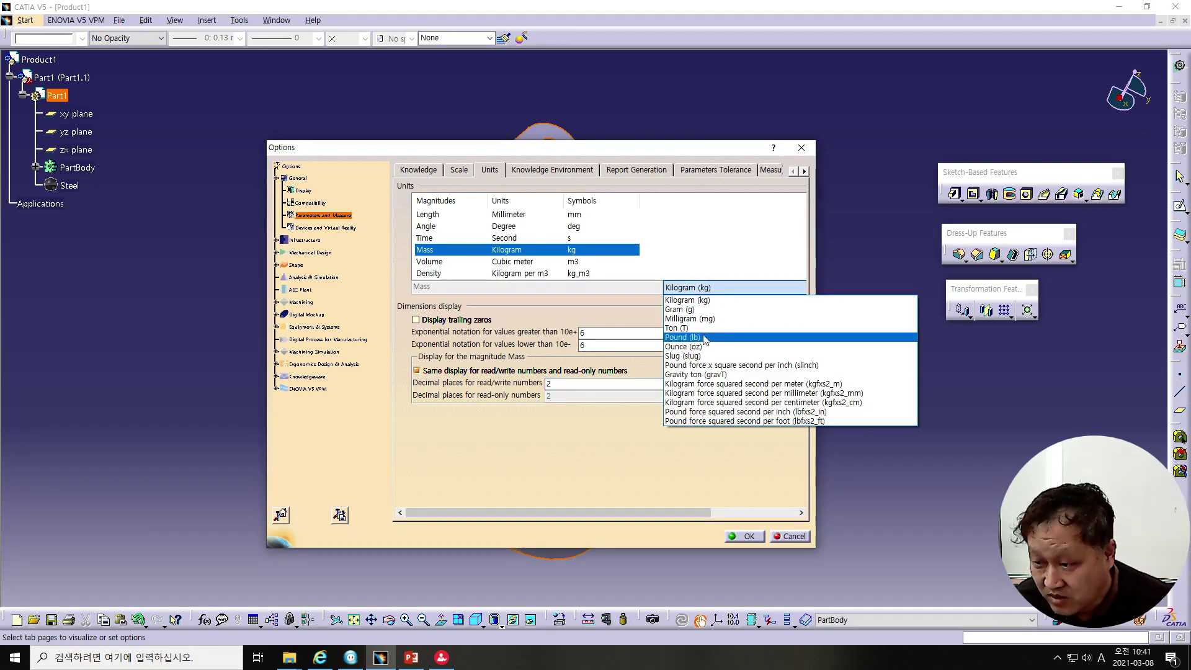
left_click(706, 309)
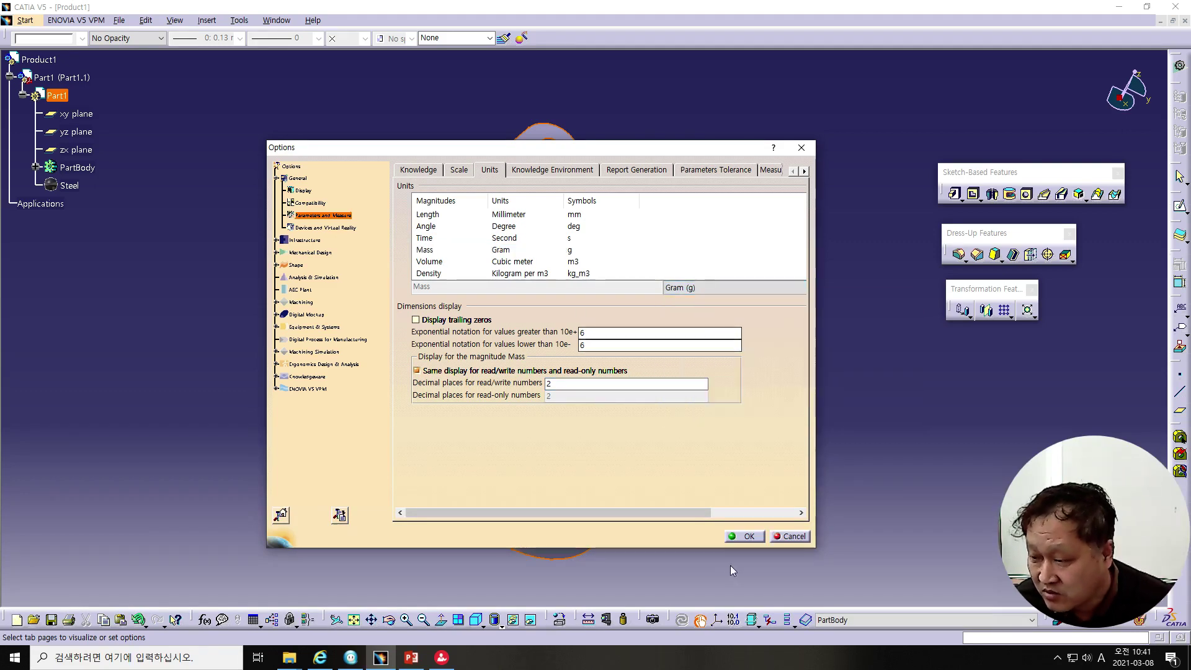
left_click(748, 537)
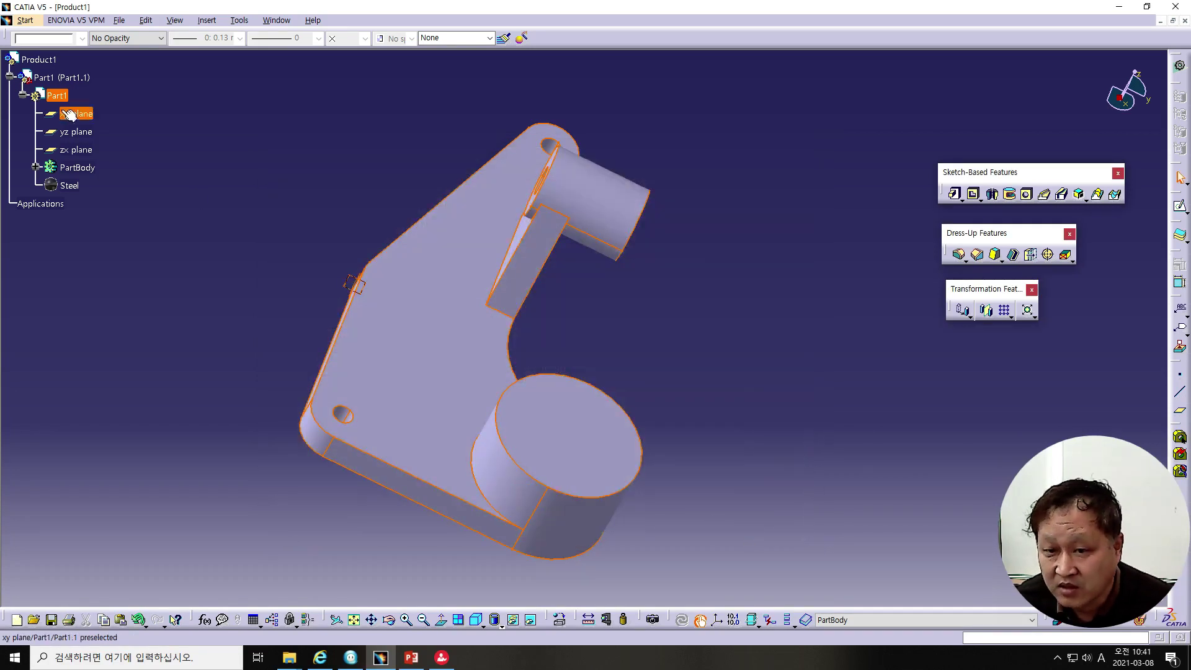
Inspect Part1's Properties: surface area, volume, density 7860kg_m3 and mass 10194.25g
right_click(60, 97)
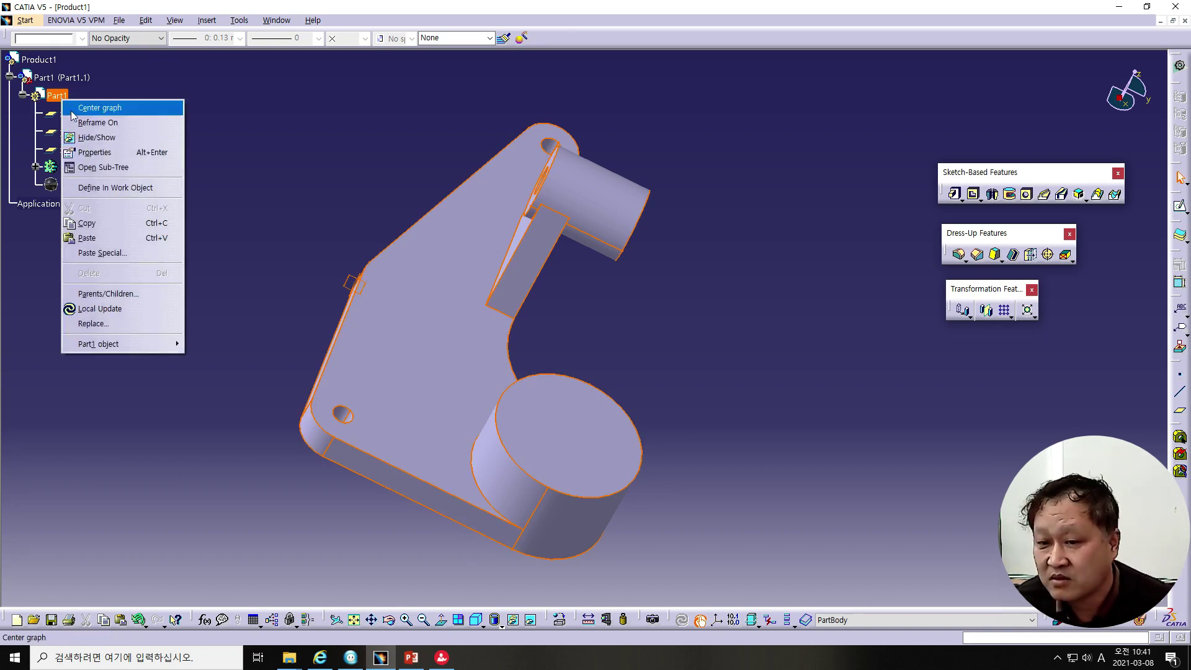
left_click(100, 152)
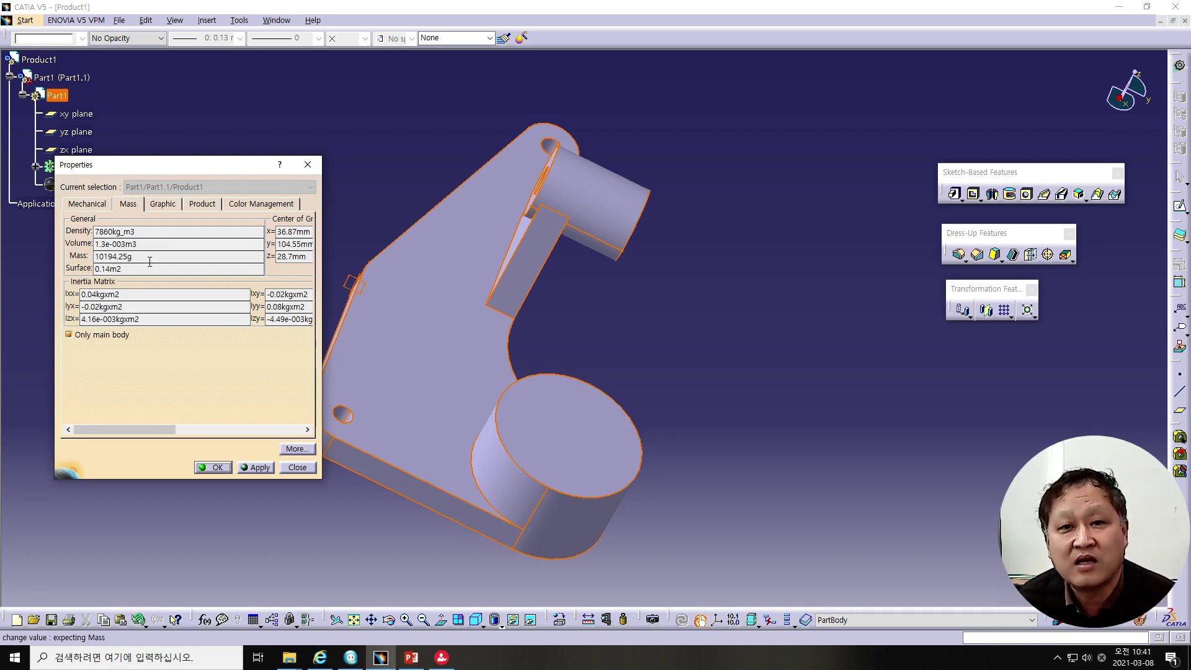
left_click(99, 268)
left_click(107, 244)
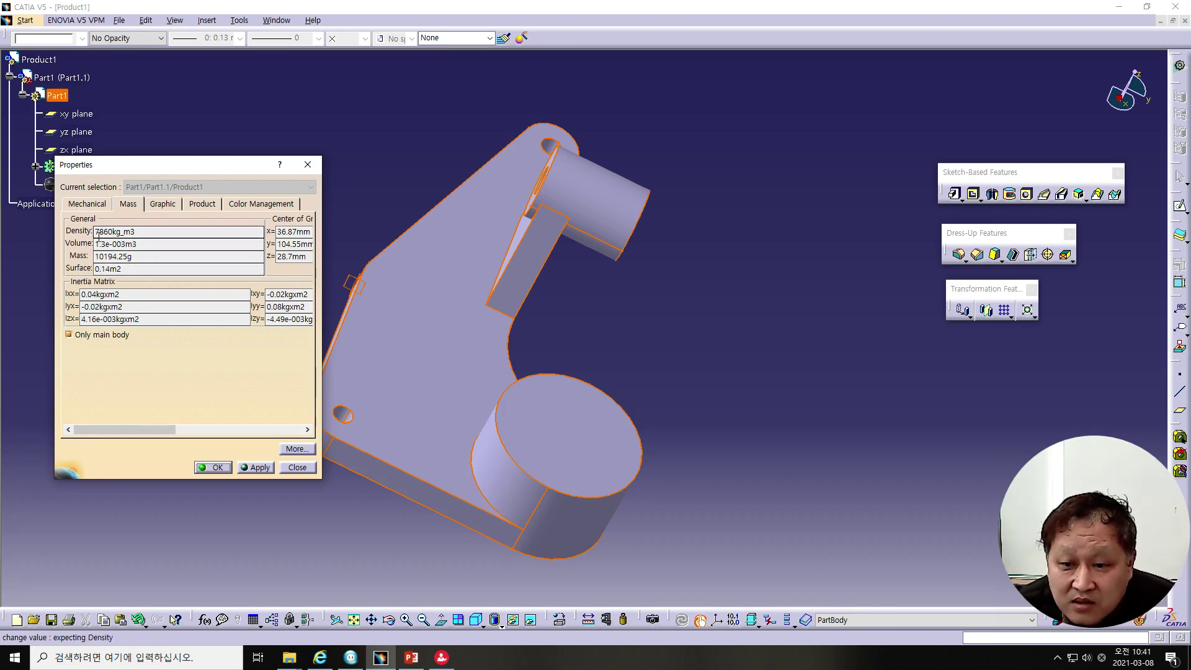
left_click(108, 243)
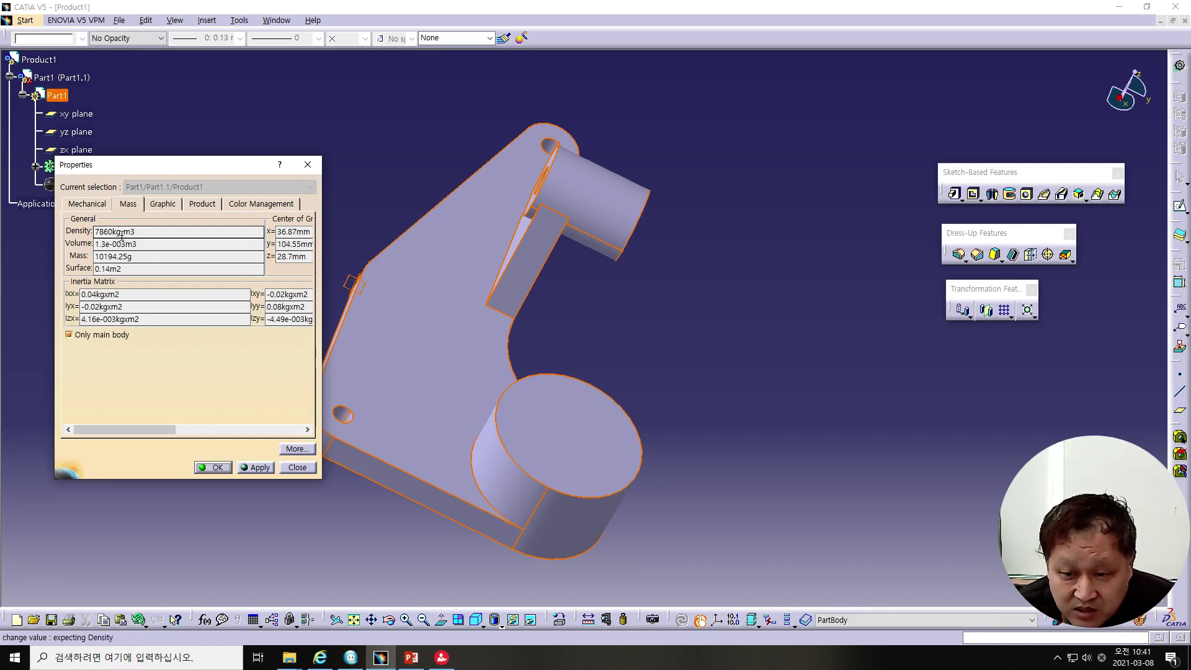
left_click(95, 236)
left_click(107, 256)
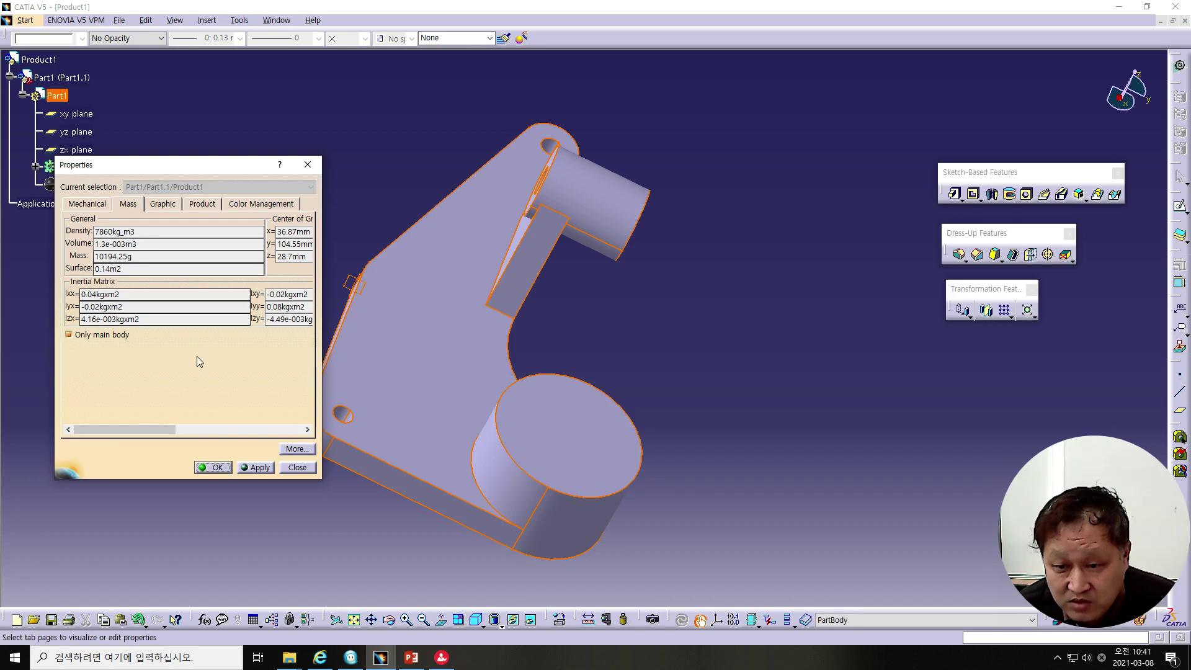
Set the Volume unit to Cubic millimeter (mm3) in the Options Units settings
left_click(296, 468)
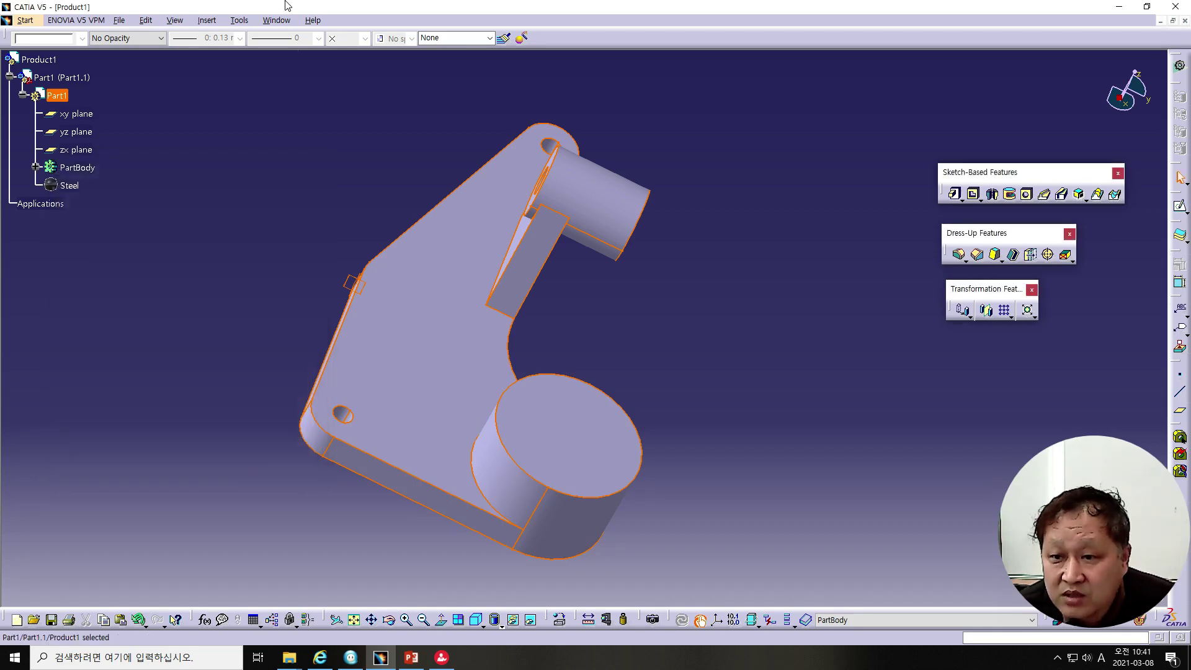
left_click(240, 20)
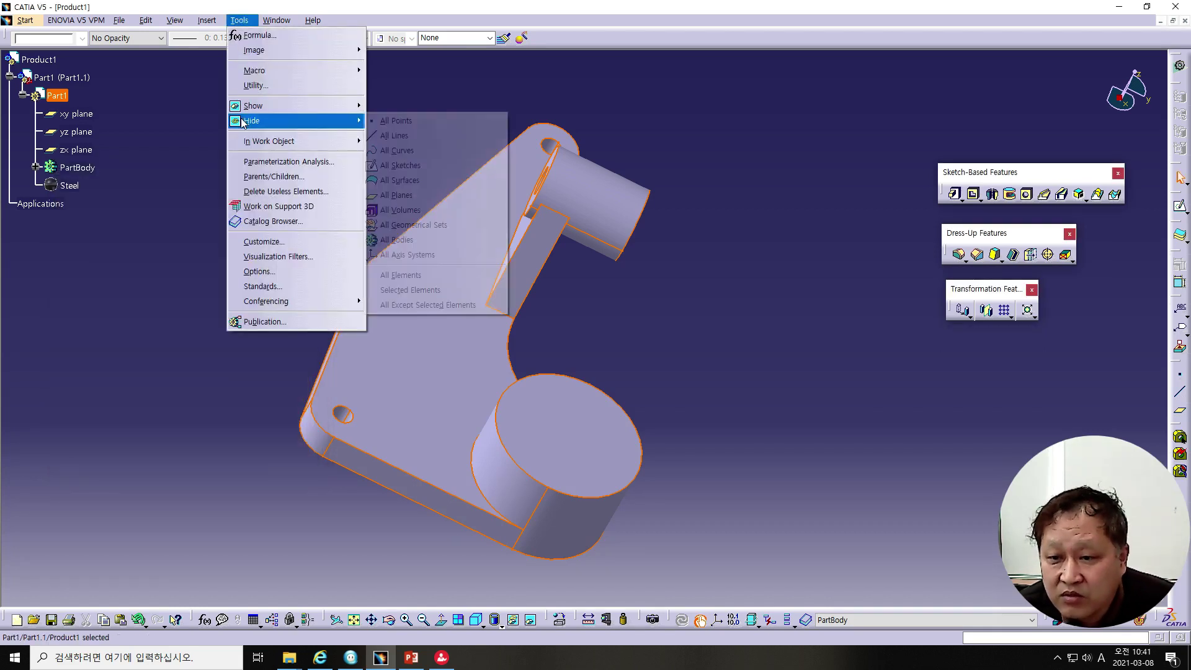
mouse_move(253, 120)
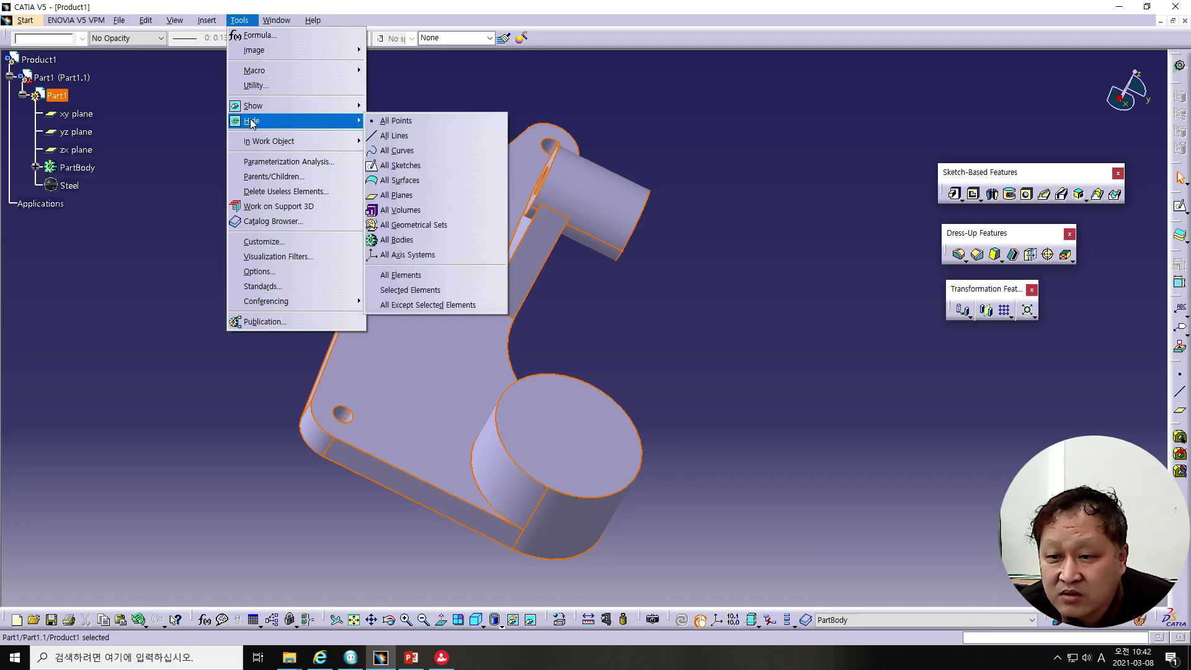
left_click(259, 272)
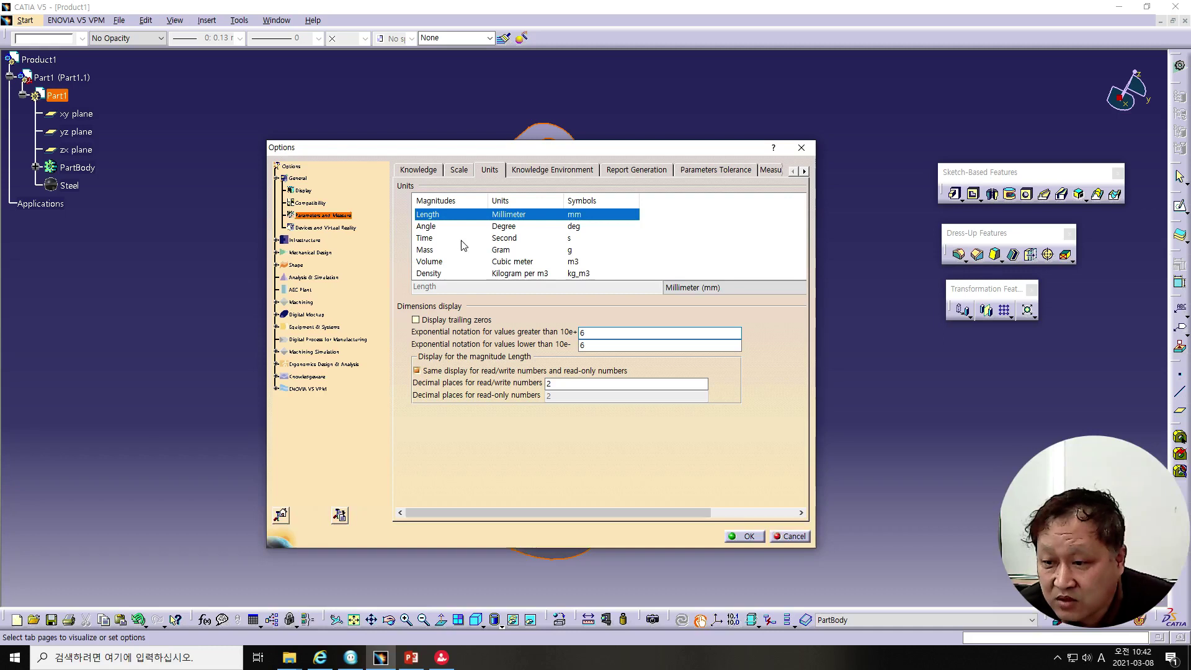
left_click(434, 265)
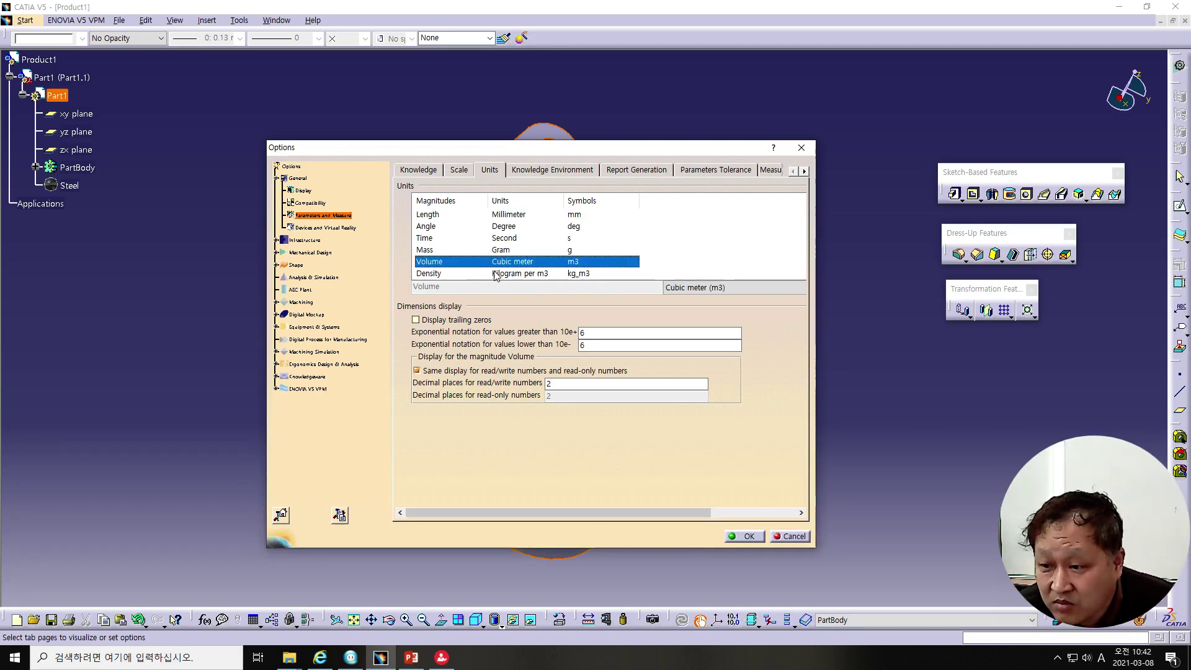
left_click(718, 288)
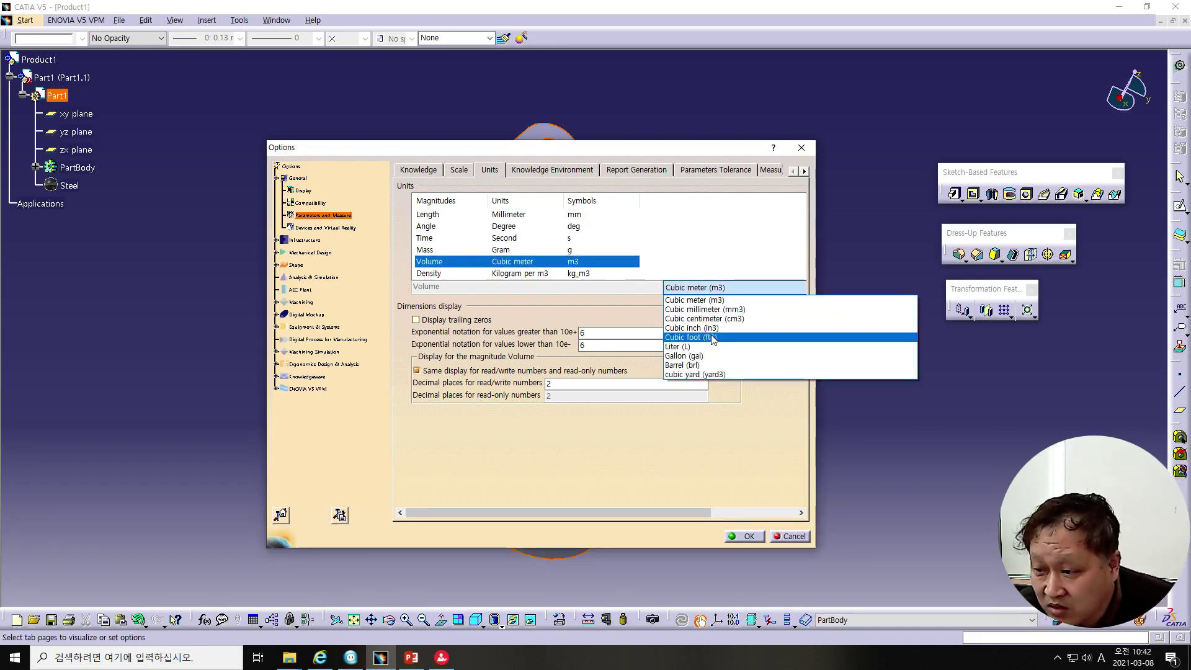
left_click(713, 309)
left_click(745, 536)
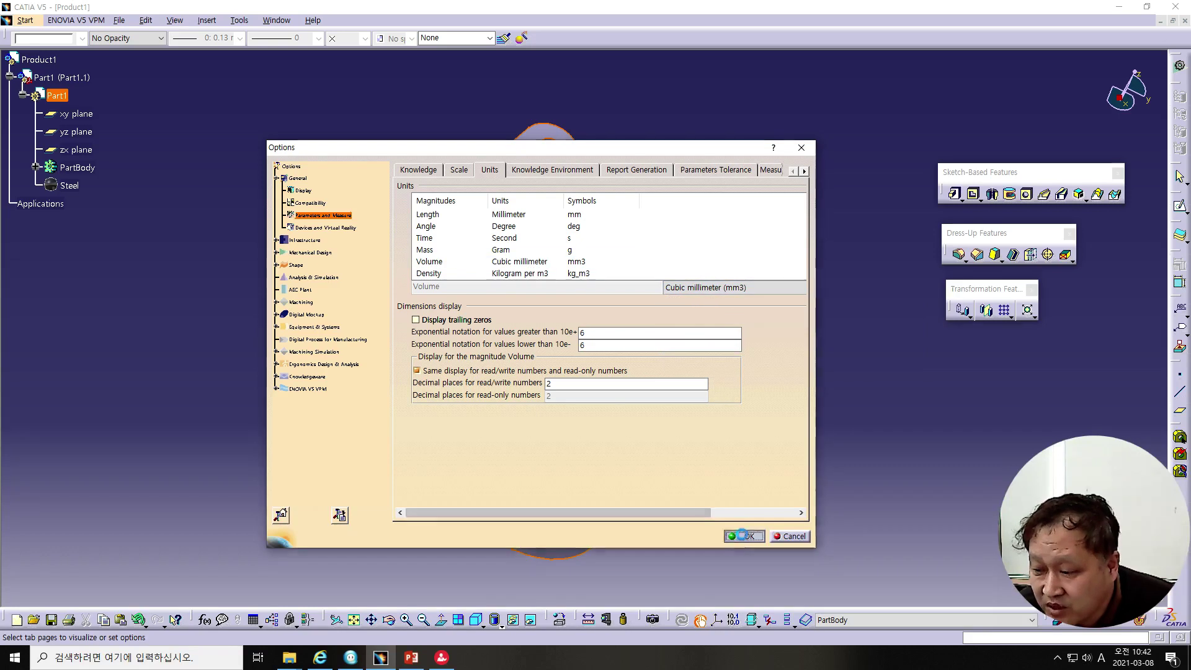
Verify Part1's volume reads 1.3e+006mm3 in Properties, then close it
right_click(58, 100)
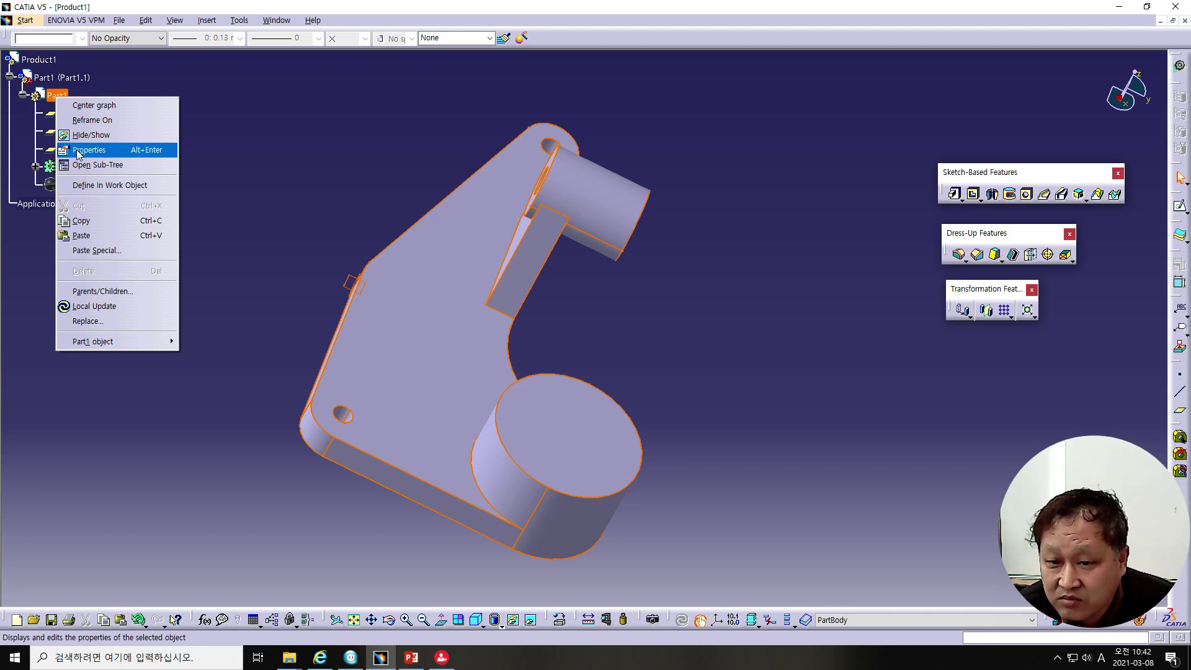
left_click(76, 150)
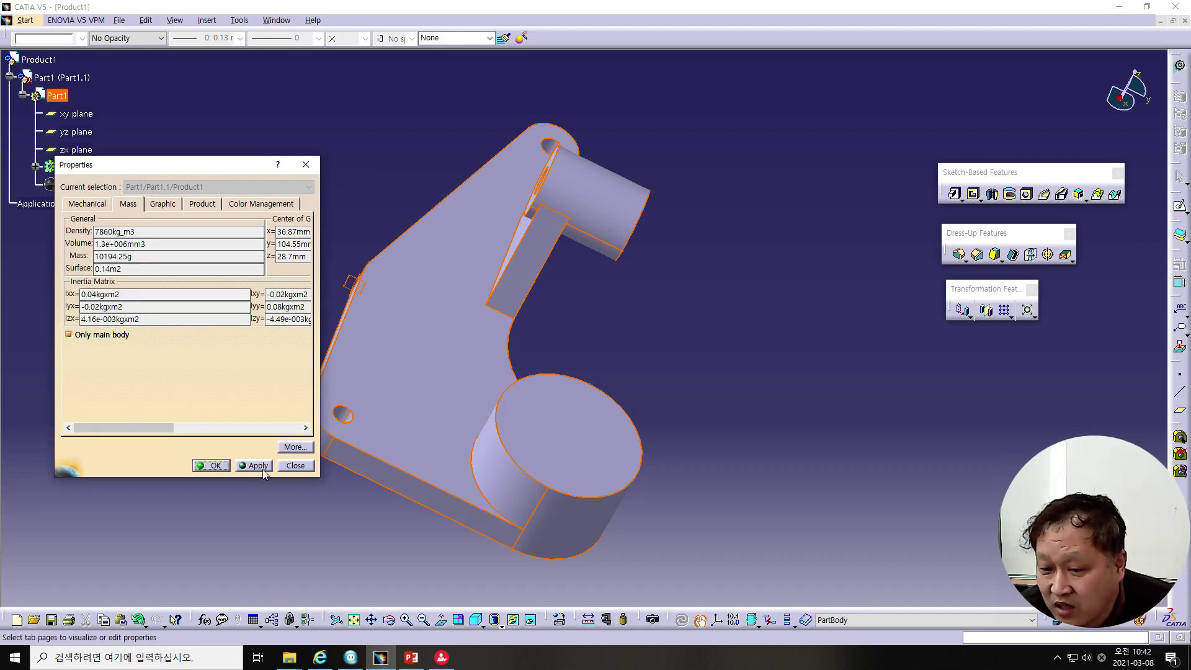
left_click(295, 466)
Delete the Steel material and apply Aluminium from the Metal catalogue to Part1
right_click(70, 186)
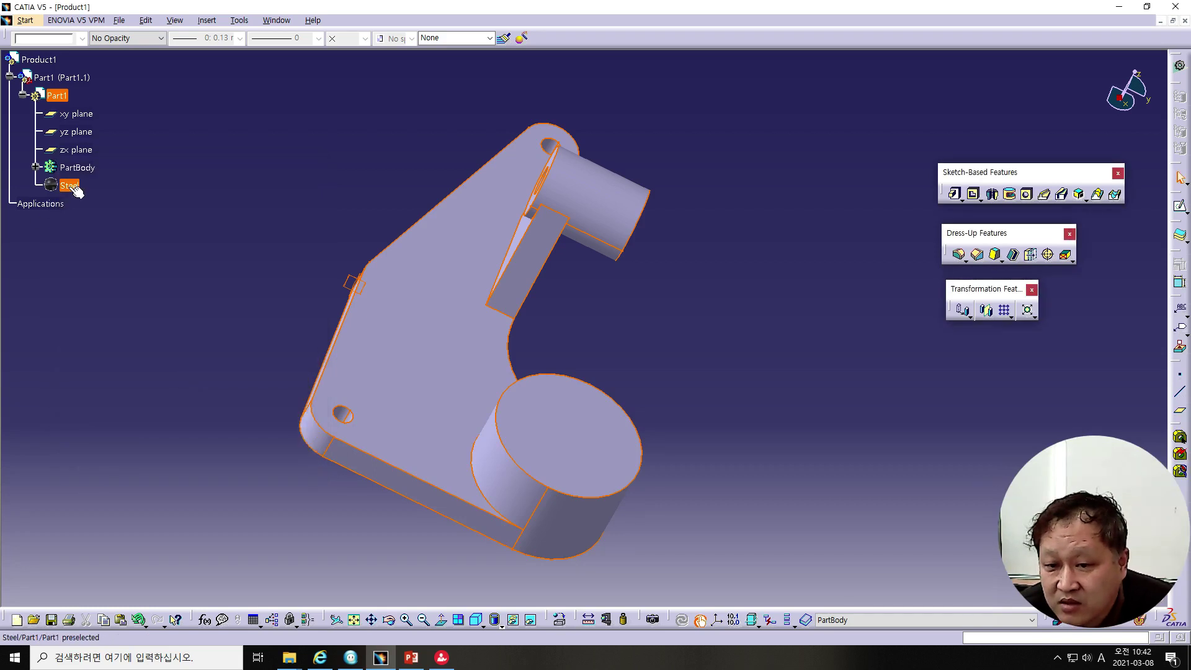
left_click(96, 335)
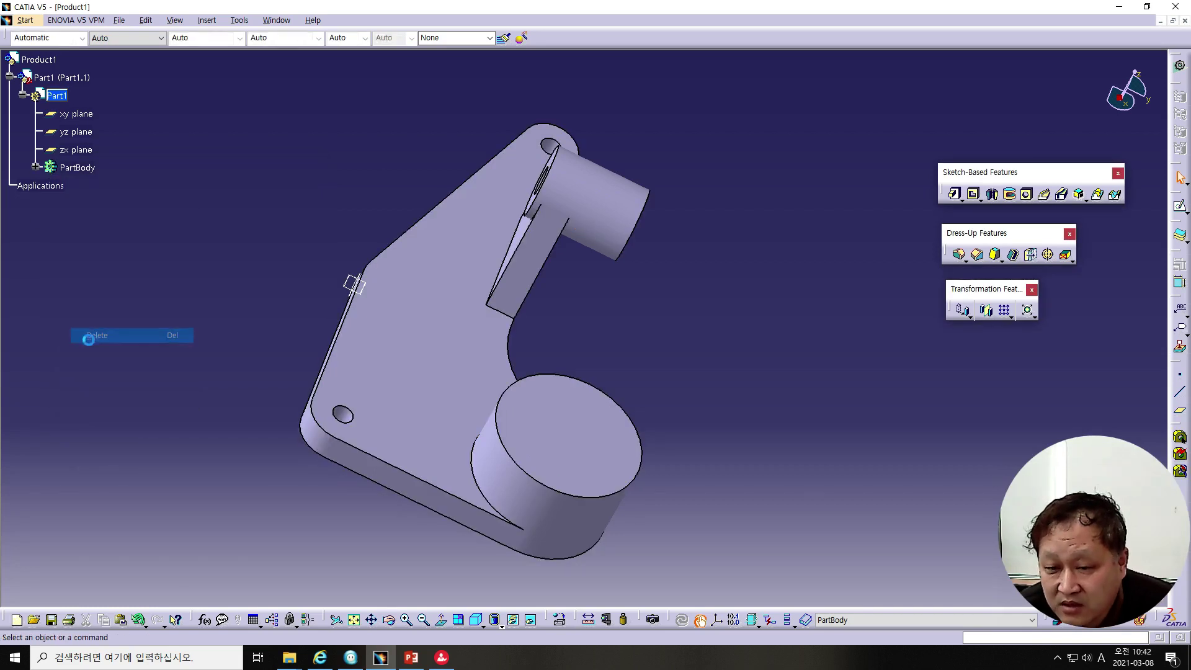
left_click(559, 619)
left_click(760, 192)
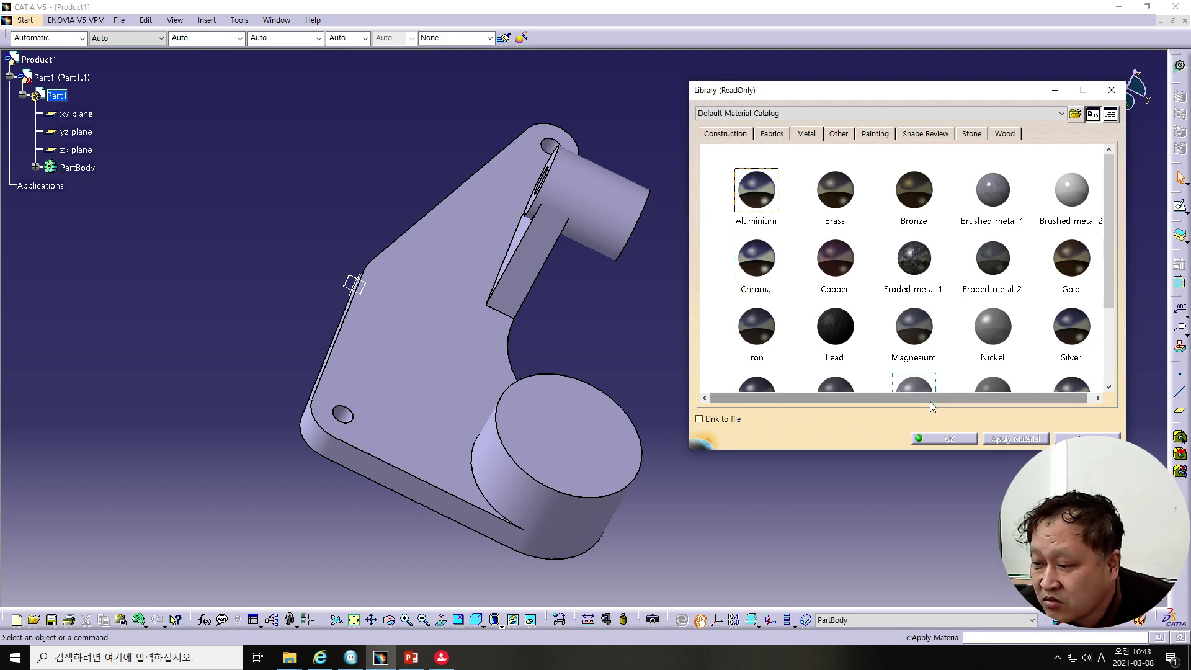
left_click(60, 98)
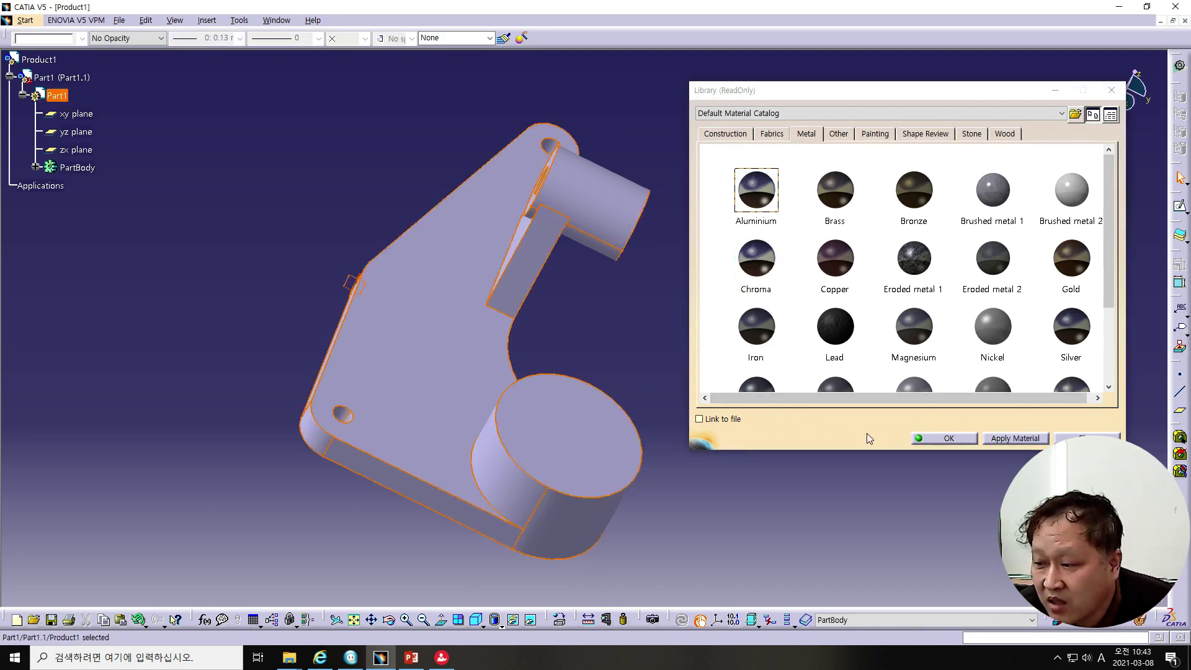
left_click(944, 438)
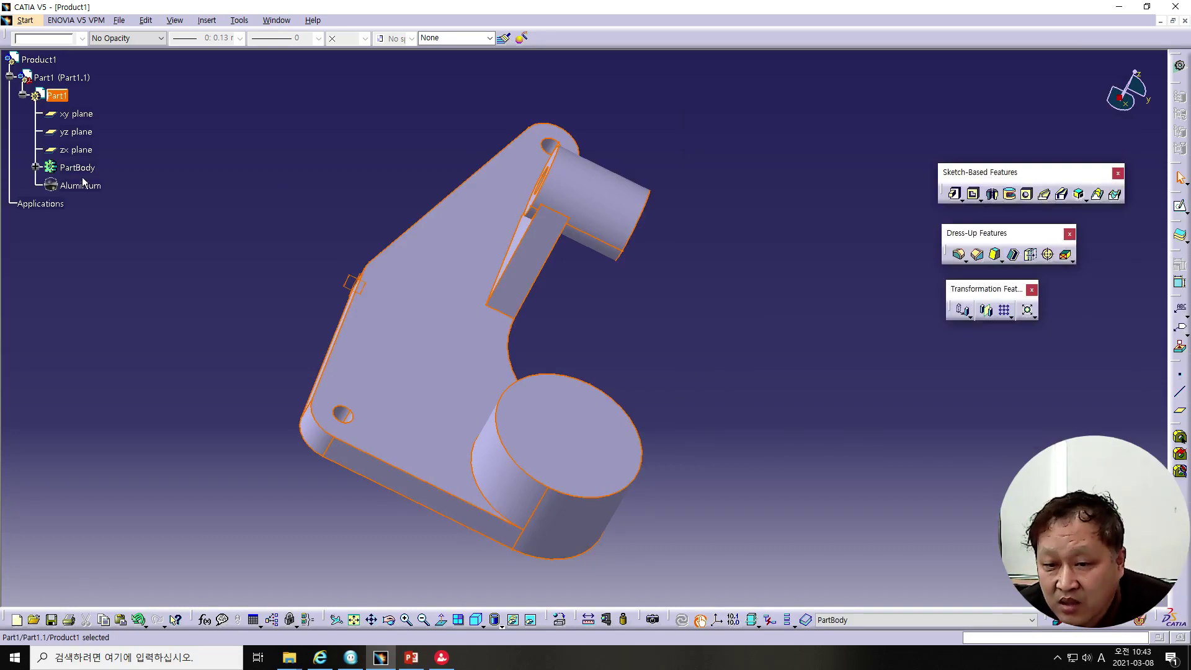
right_click(57, 95)
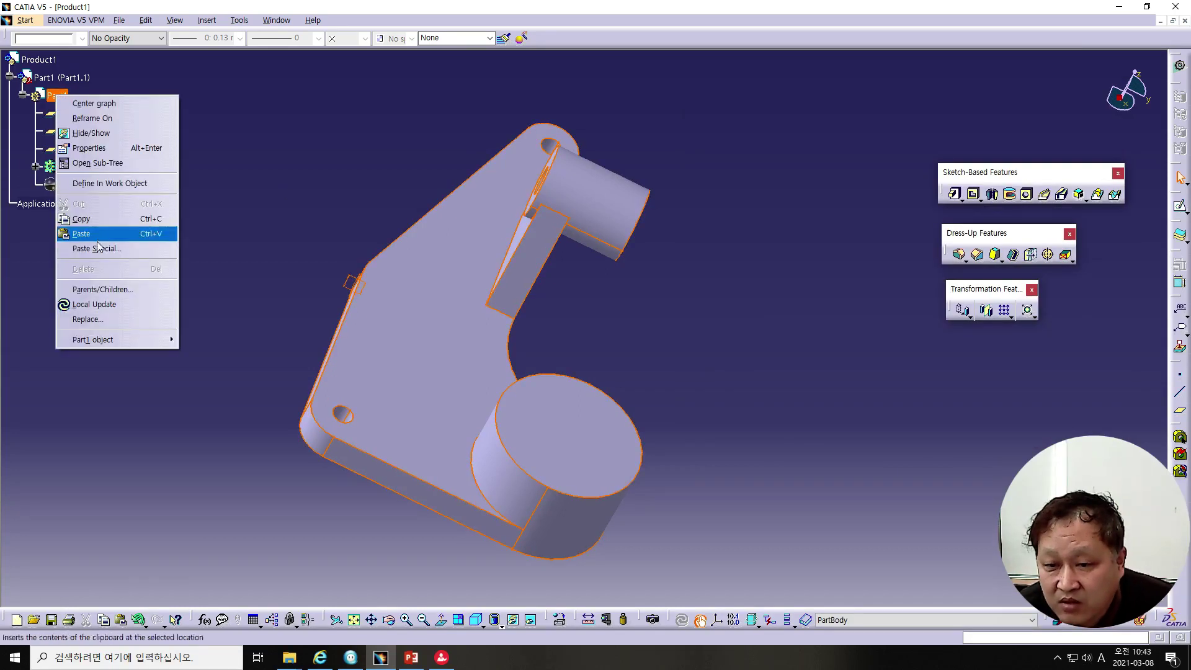
left_click(90, 150)
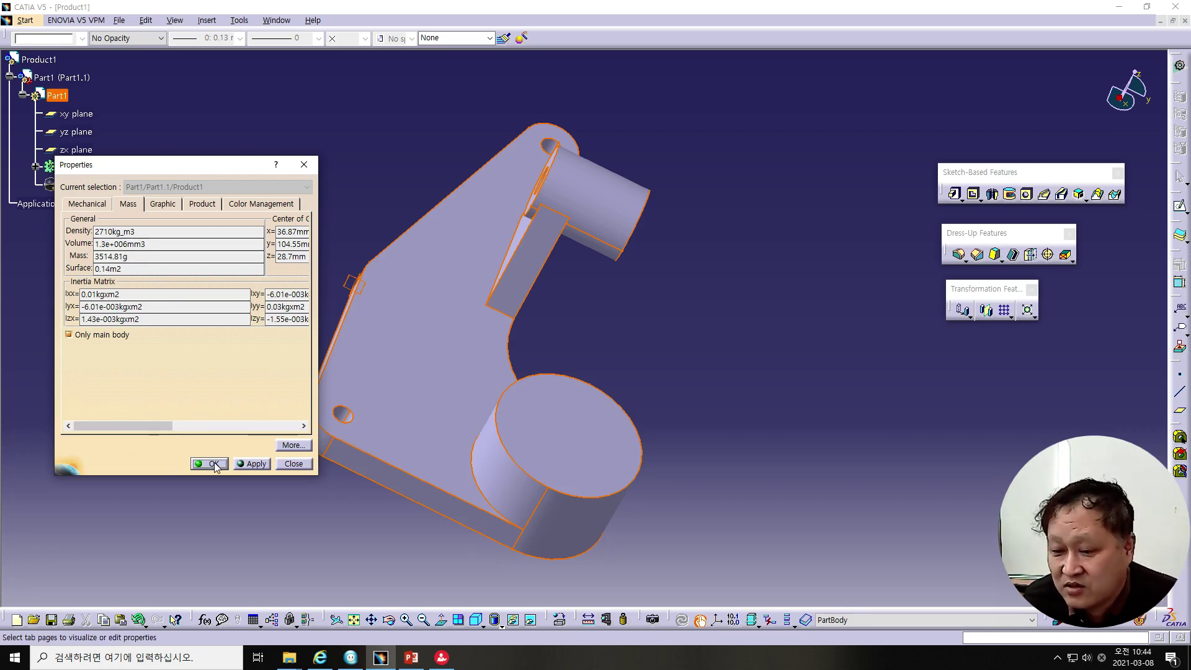
left_click(291, 467)
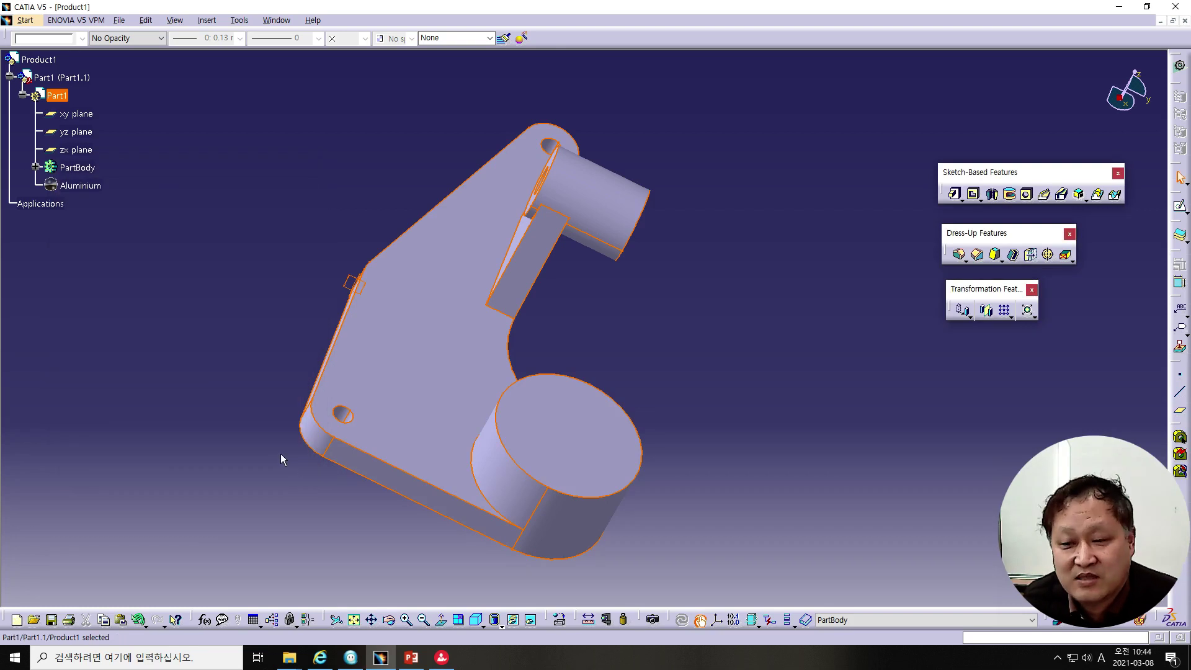